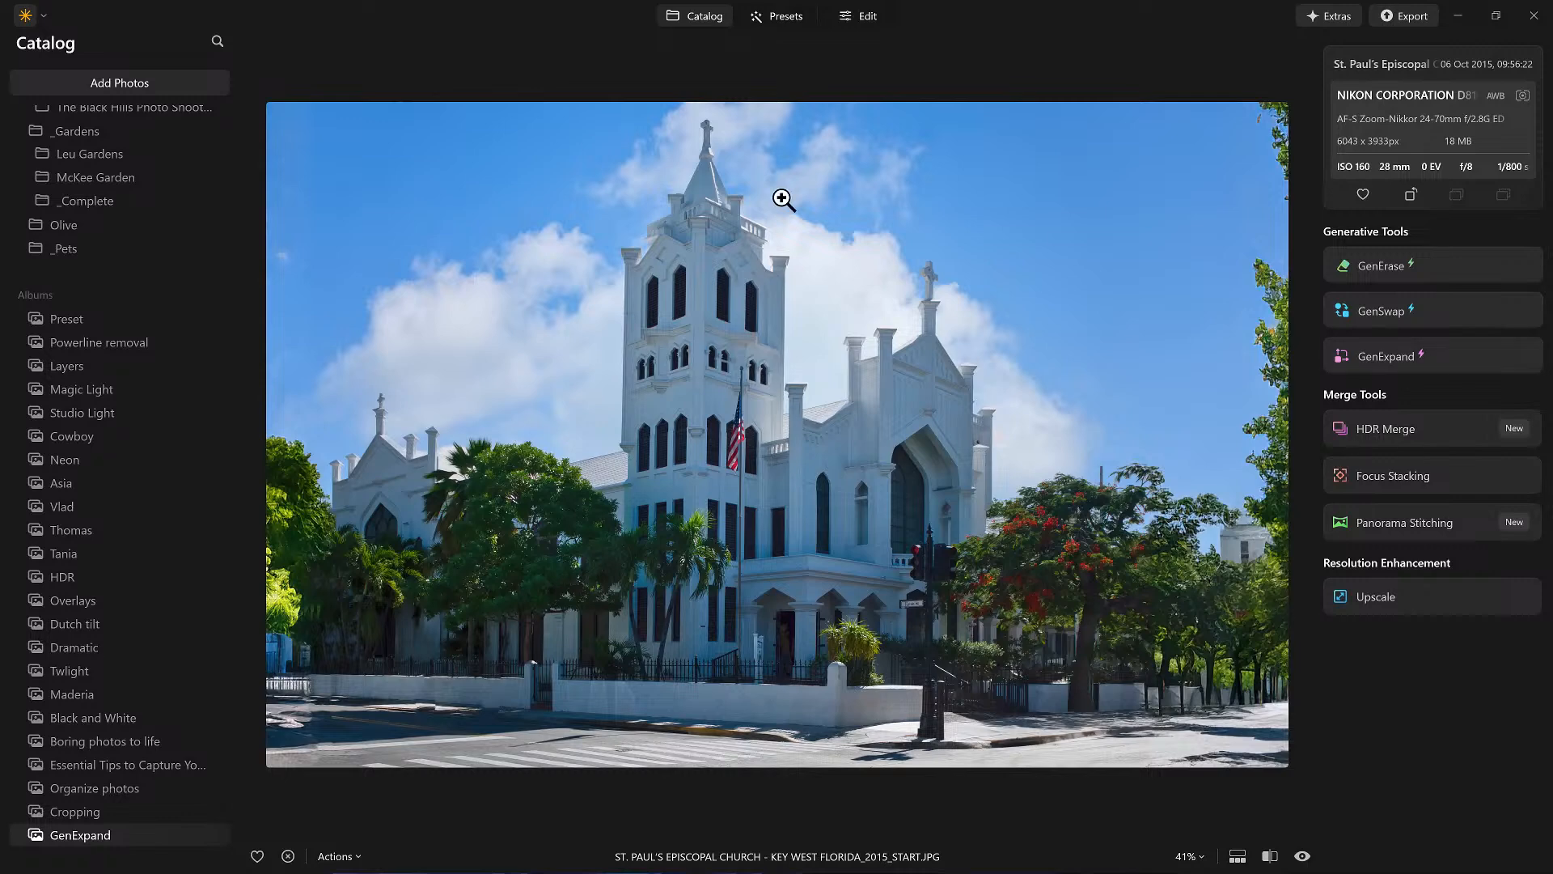
Step: Inspect the church photo up close, then open GenExpand on it
{"action": "left_click", "coordinate": [714, 123]}
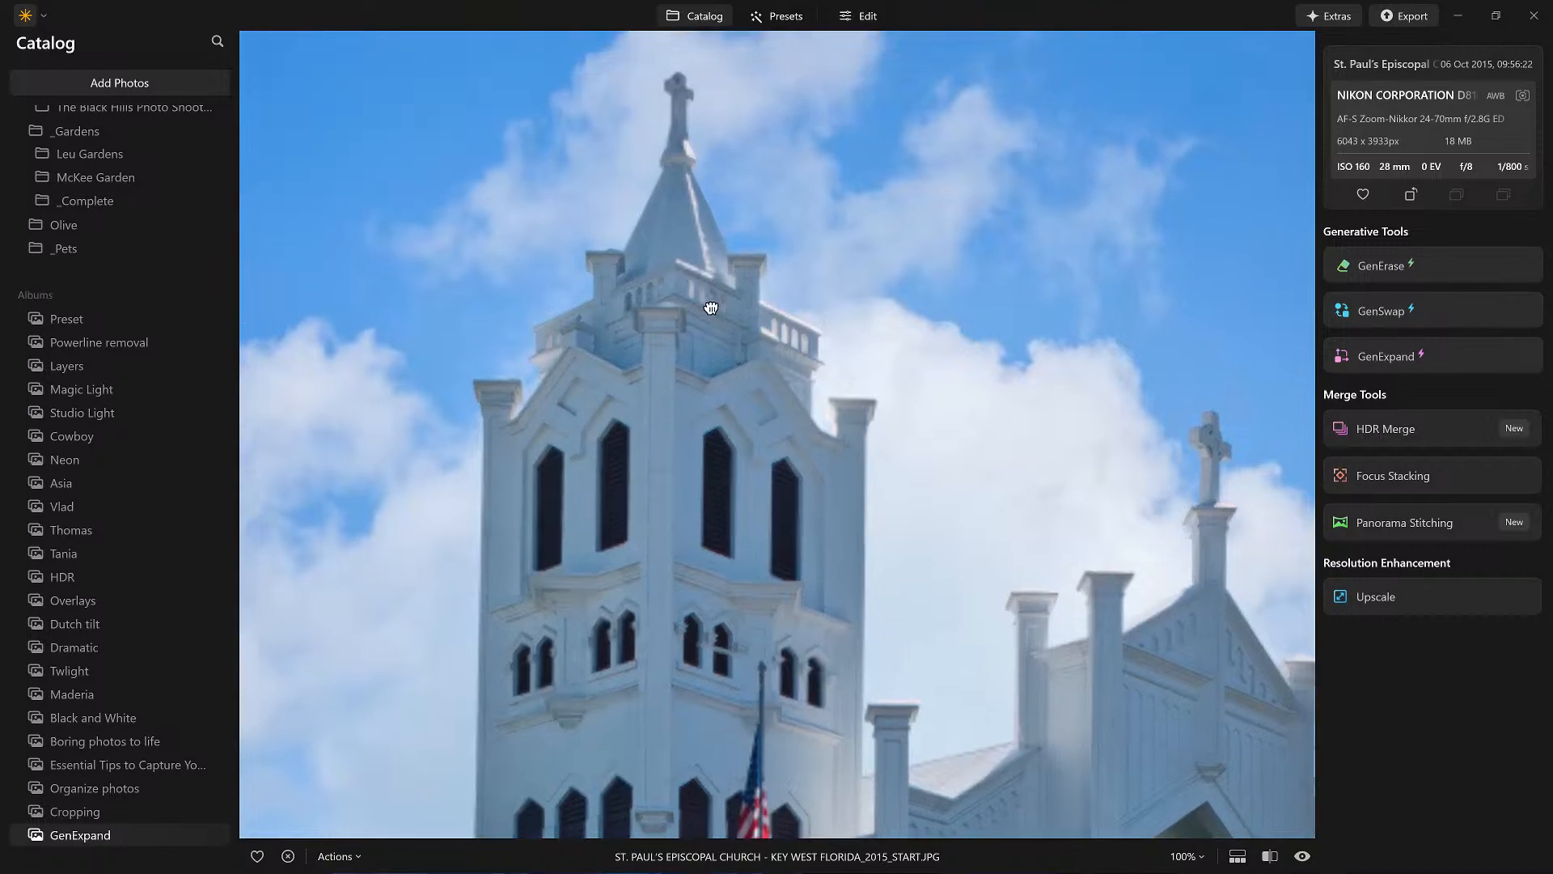
{"action": "left_click", "coordinate": [715, 312]}
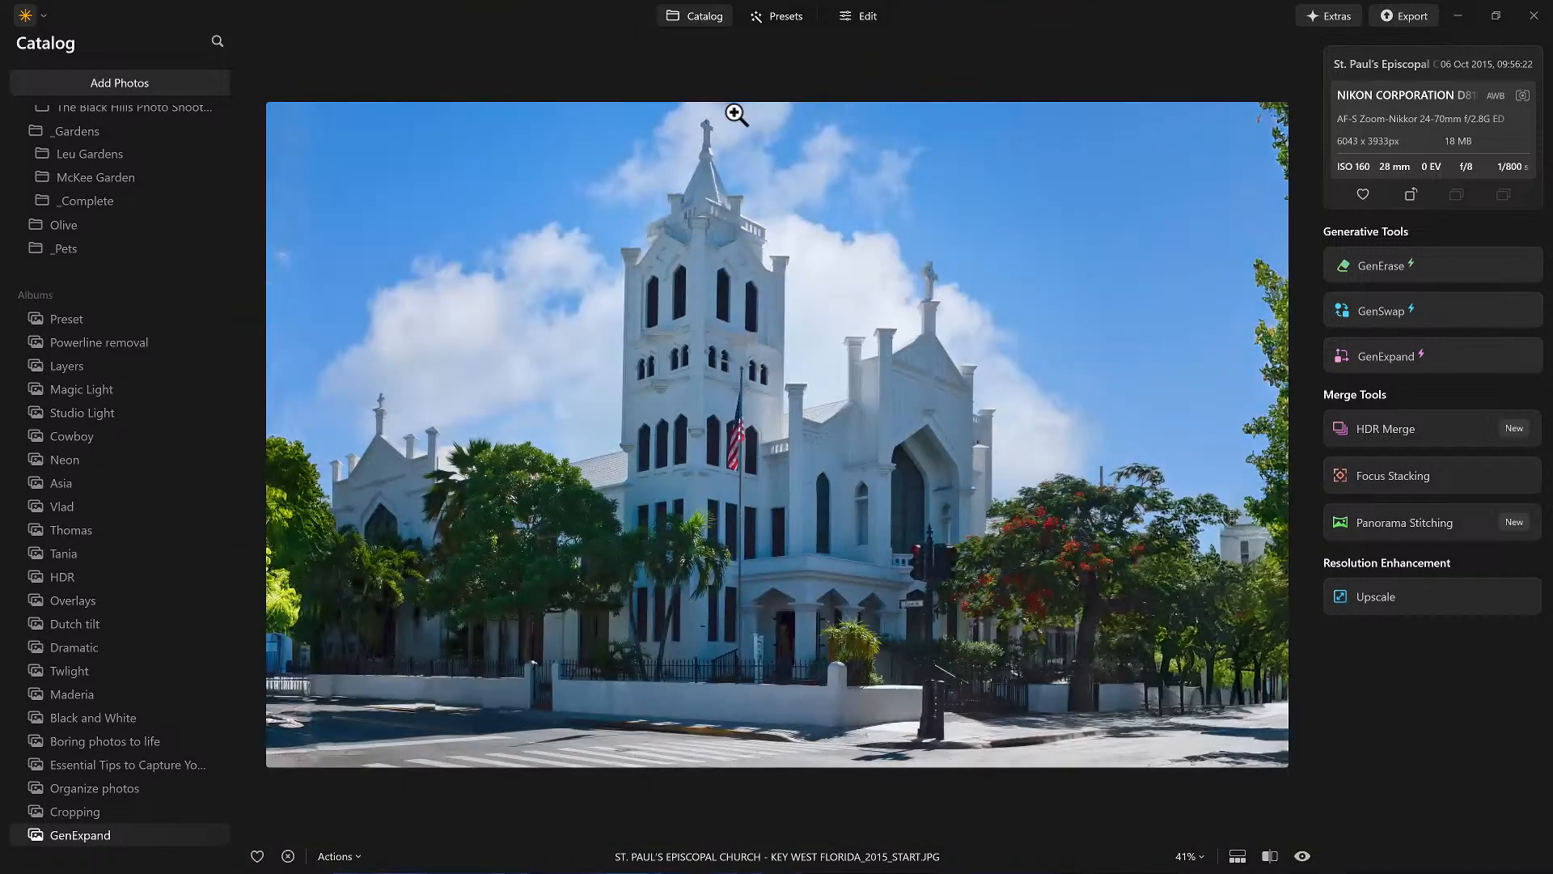
{"action": "double_click", "coordinate": [791, 102]}
{"action": "left_click_drag", "start_coordinate": [638, 449], "coordinate": [1379, 355]}
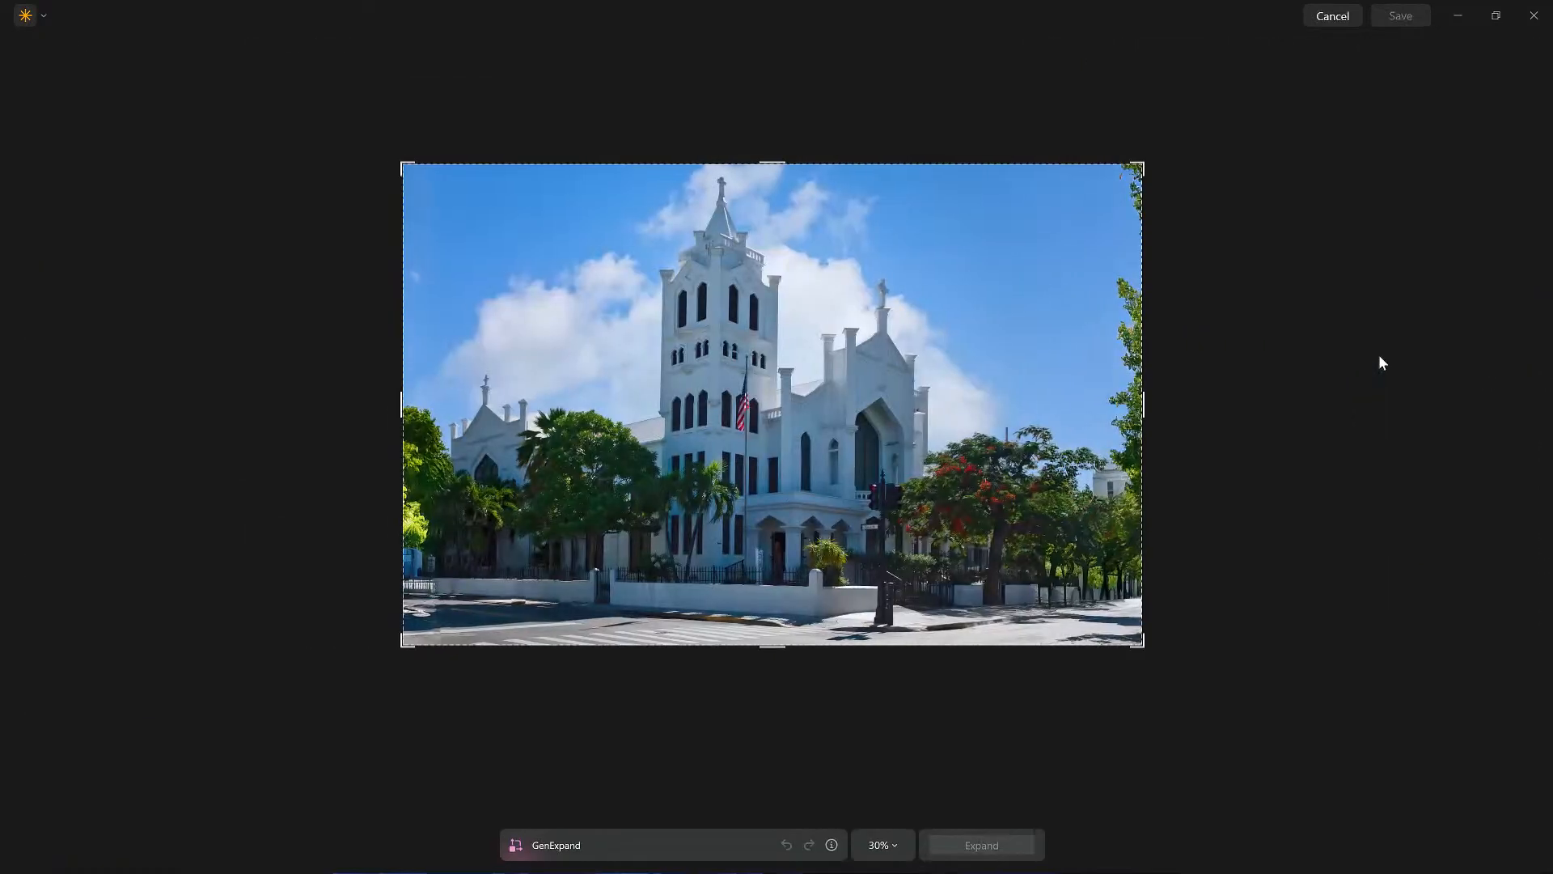
Step: Extend the canvas slightly above the photo, run Expand, and undo the generated result
{"action": "left_click_drag", "start_coordinate": [782, 159], "coordinate": [784, 140]}
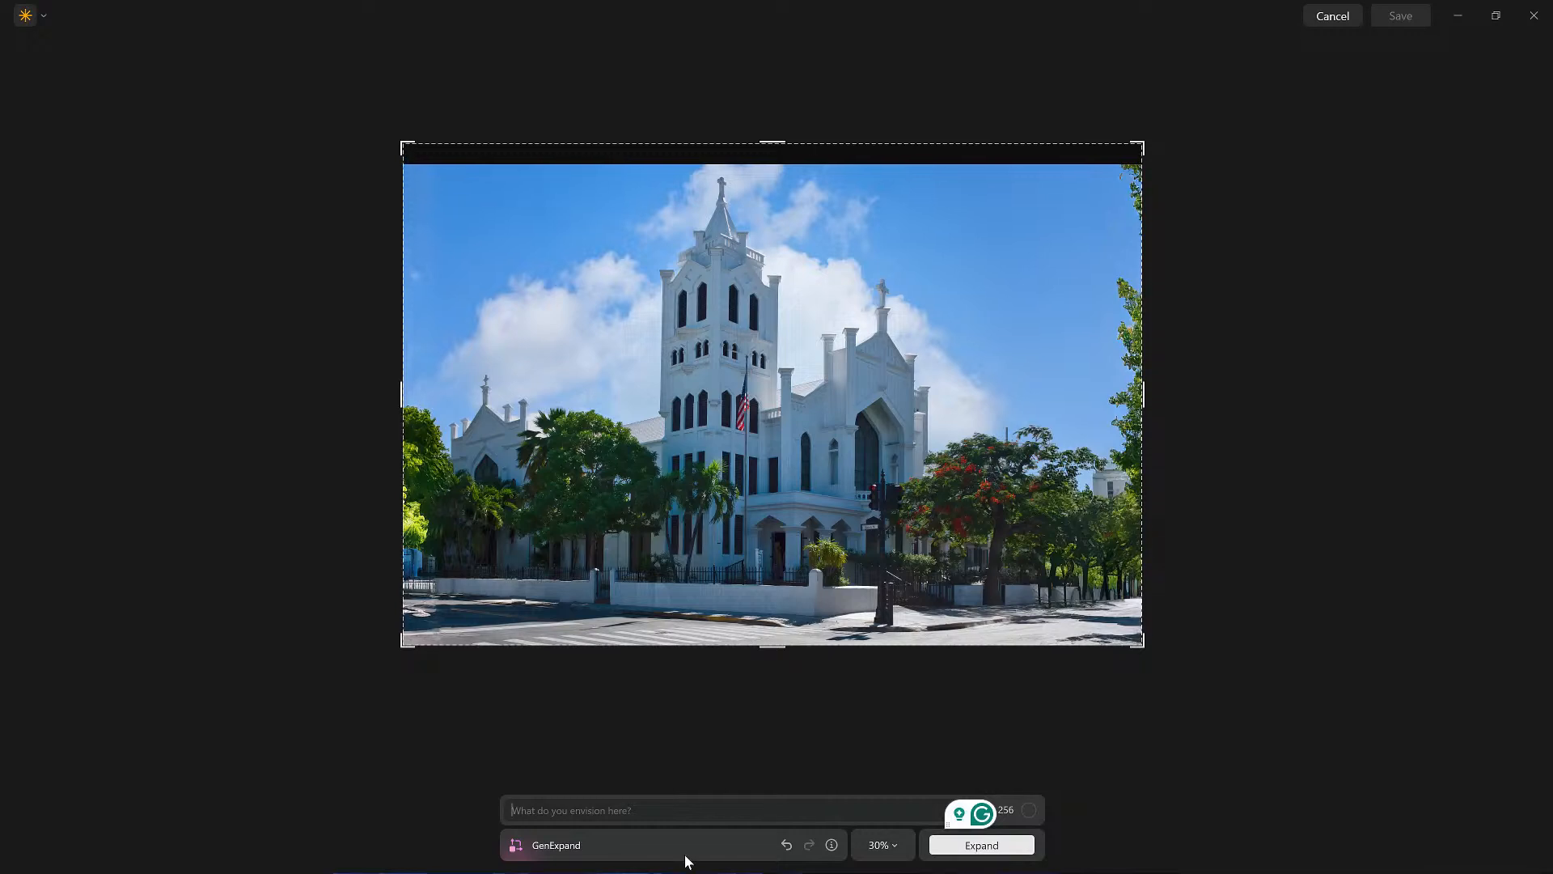
{"action": "key", "text": "space"}
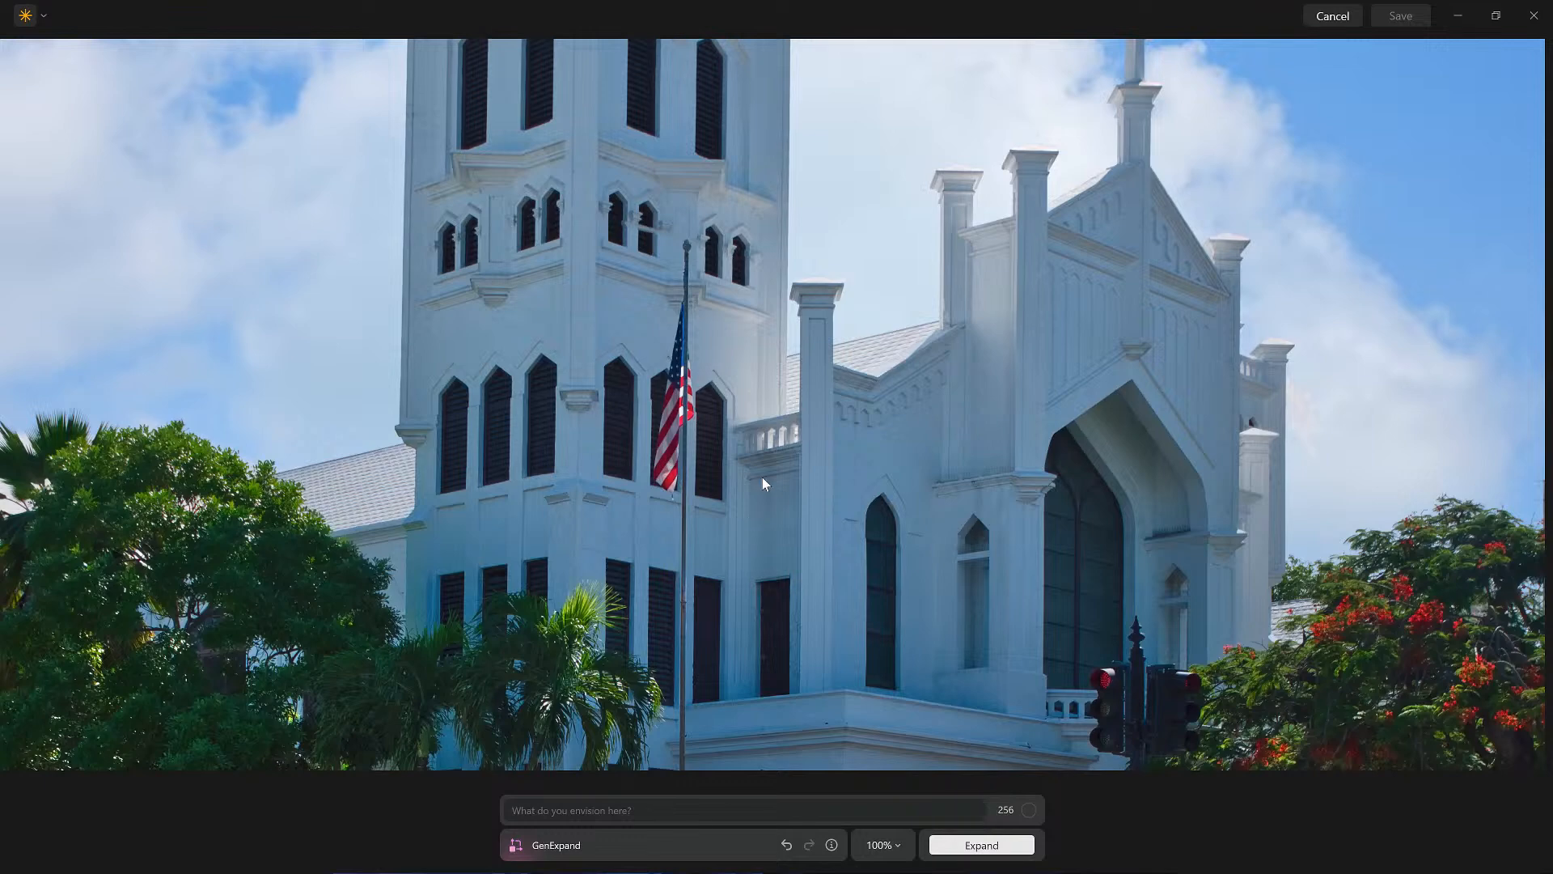
{"action": "key", "text": "space"}
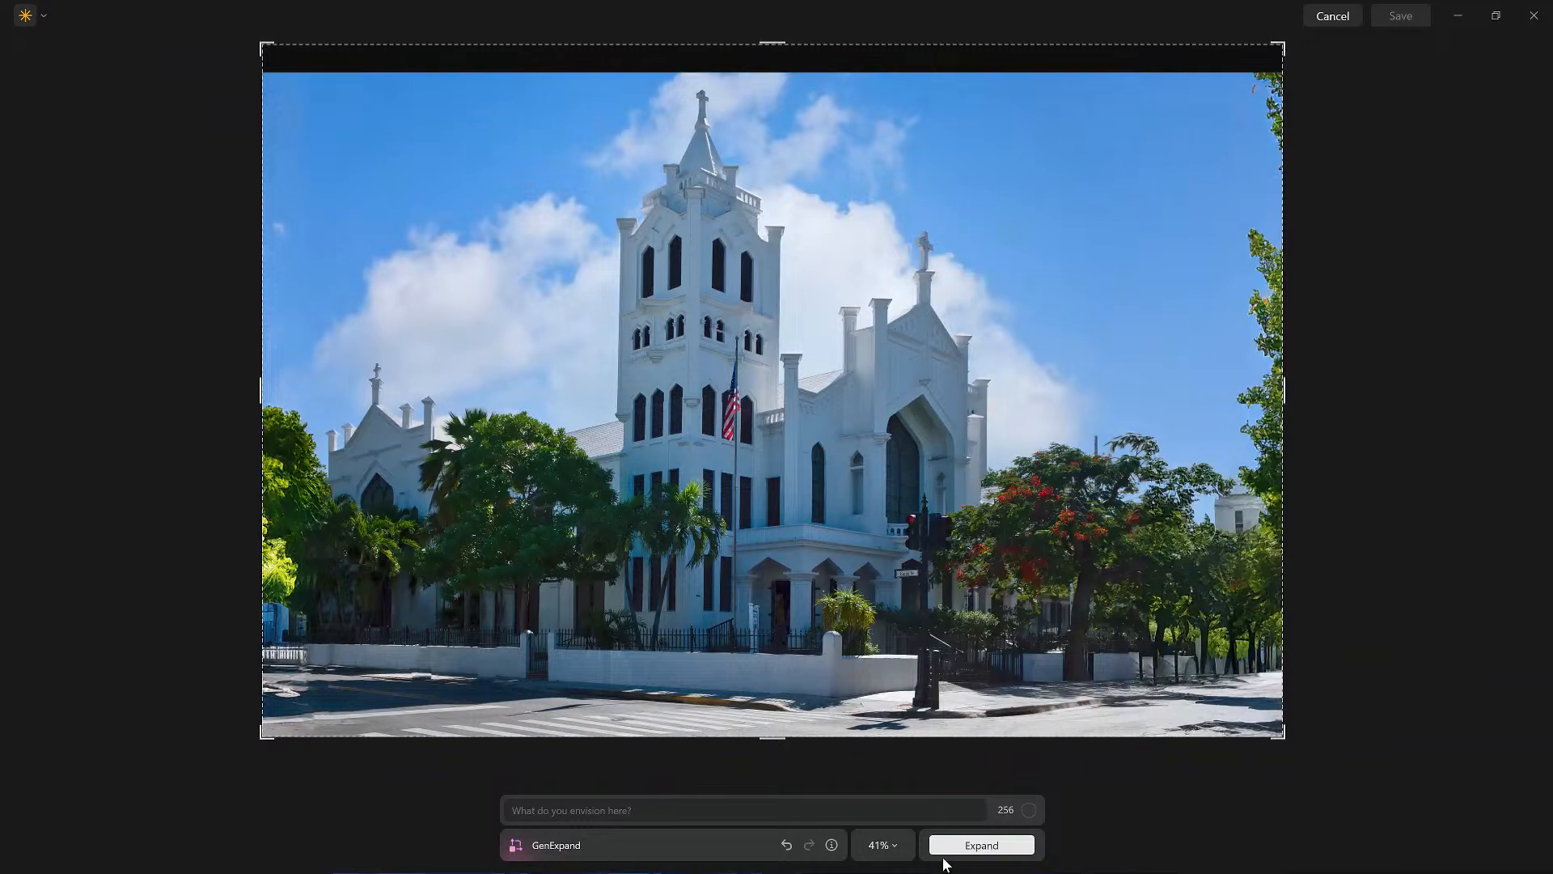
{"action": "left_click", "coordinate": [983, 847]}
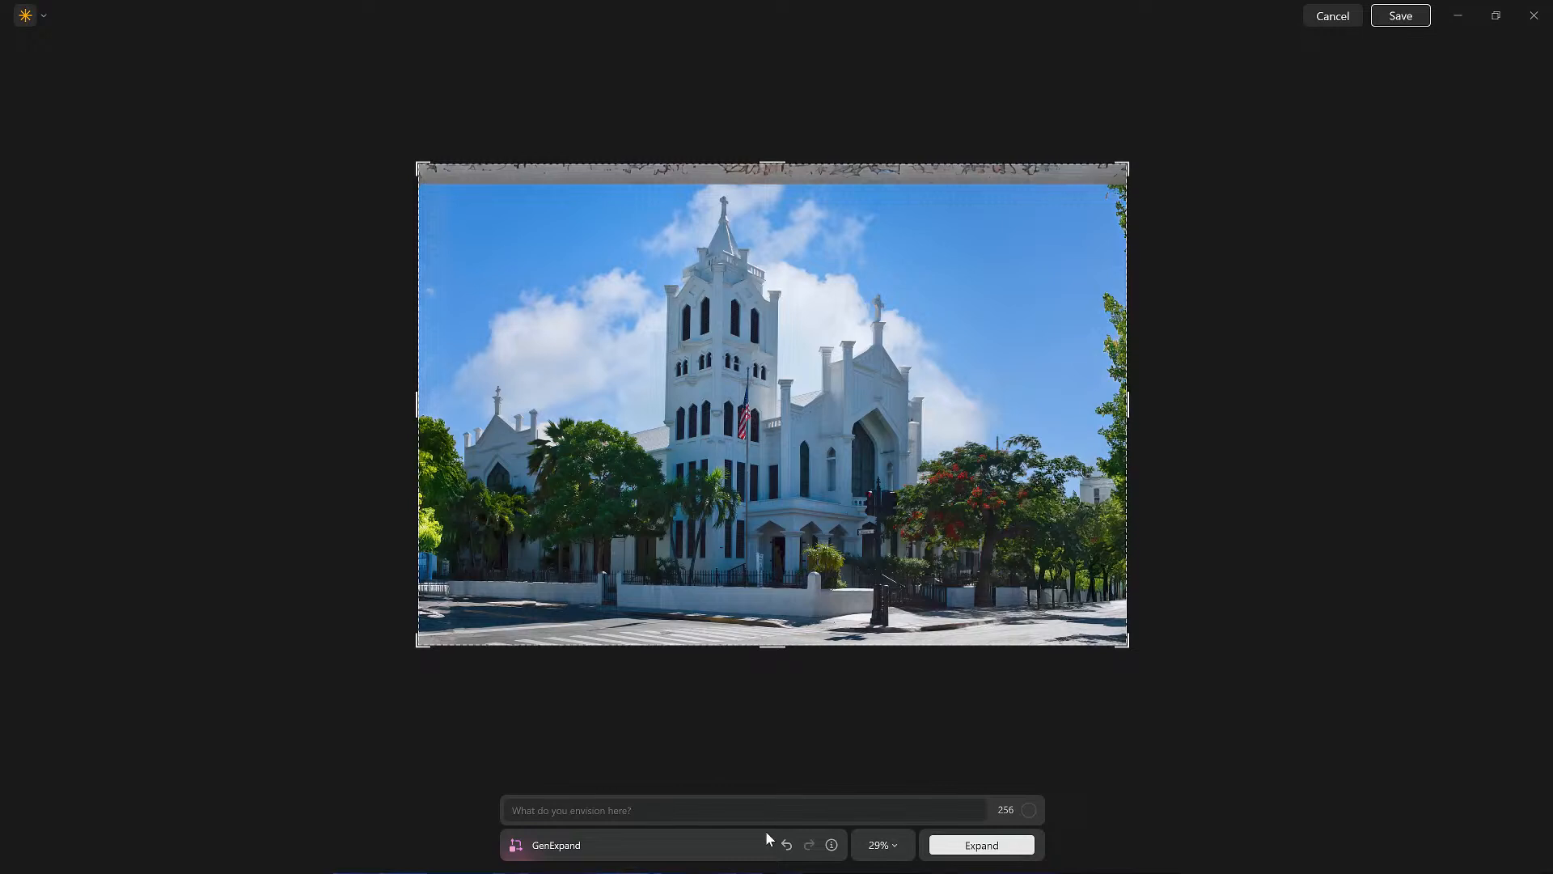
{"action": "left_click", "coordinate": [786, 847]}
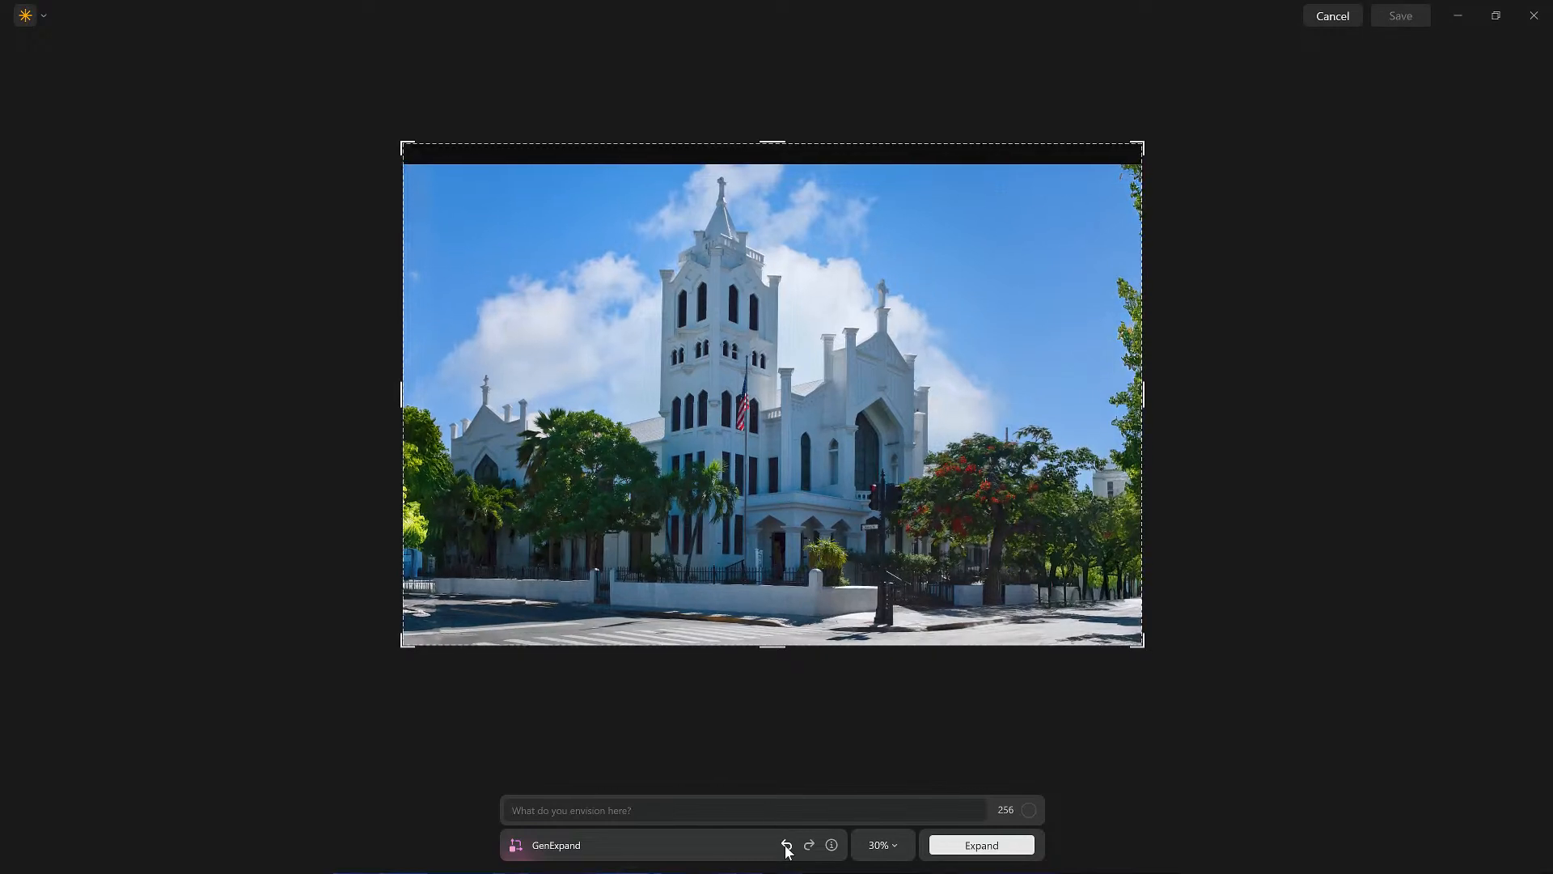
Step: Enter the GenExpand prompt 'expand blue sky with clouds' and submit it
{"action": "left_click", "coordinate": [661, 814]}
{"action": "type", "text": "expand s"}
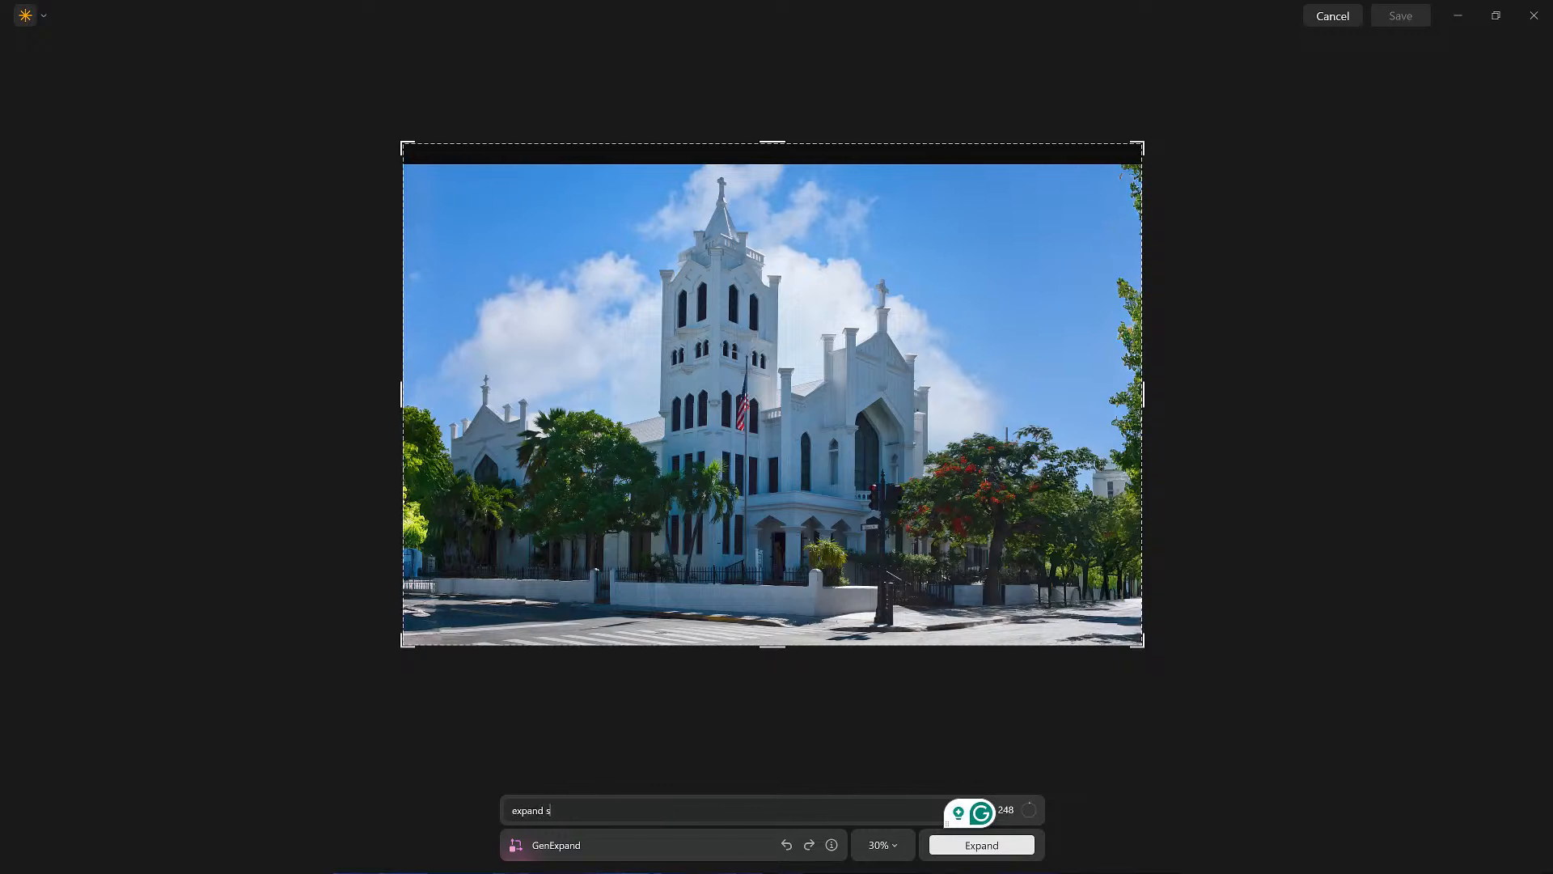
{"action": "key", "text": "BackSpace"}
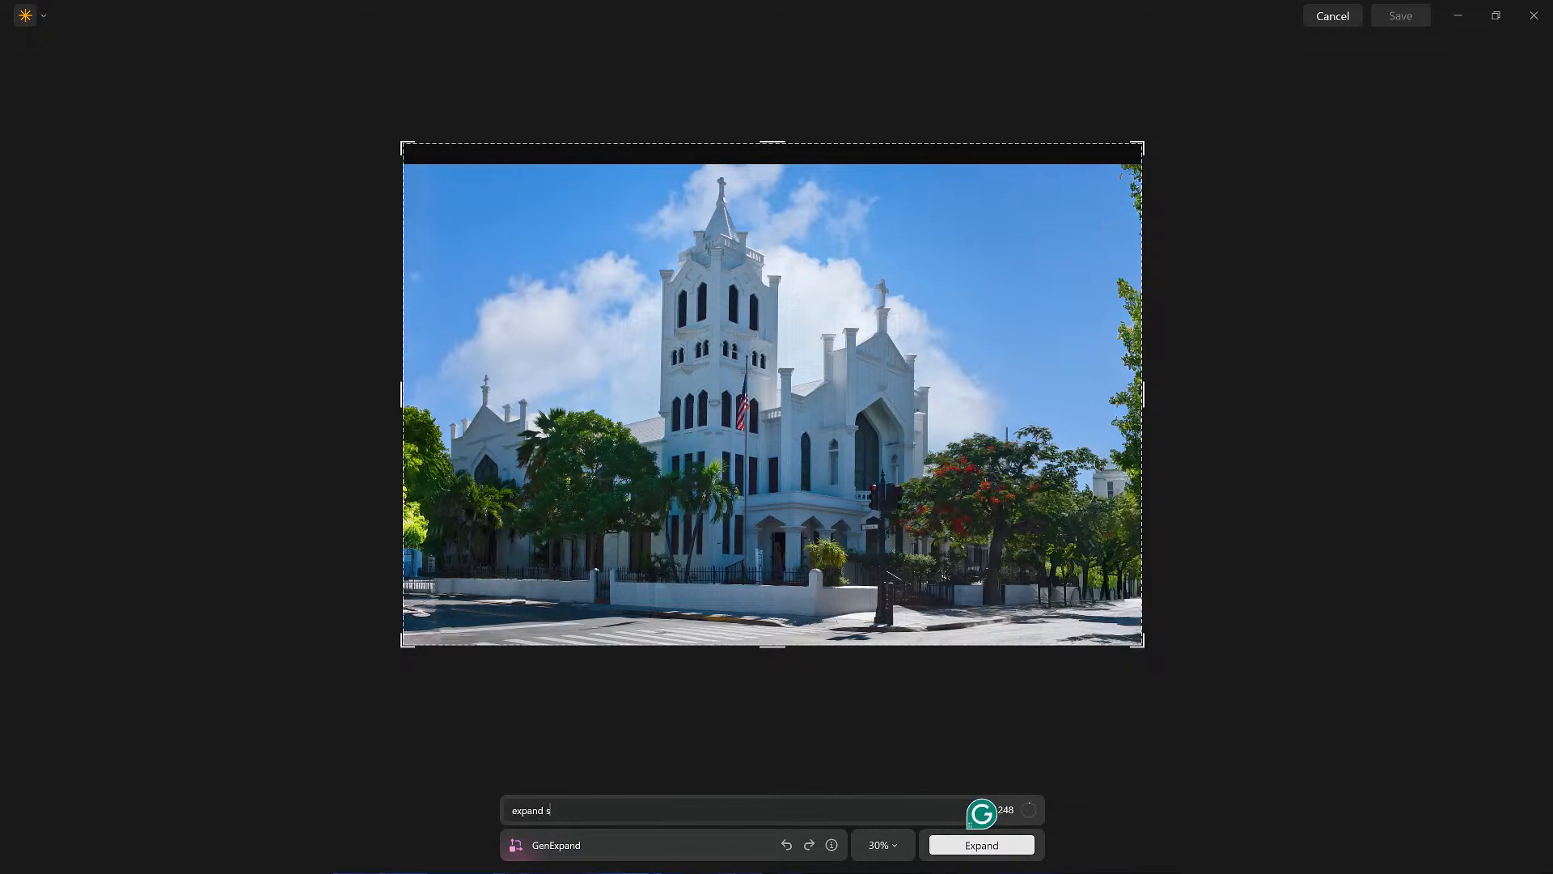
{"action": "type", "text": "blue sky with clouds"}
{"action": "key", "text": "Return"}
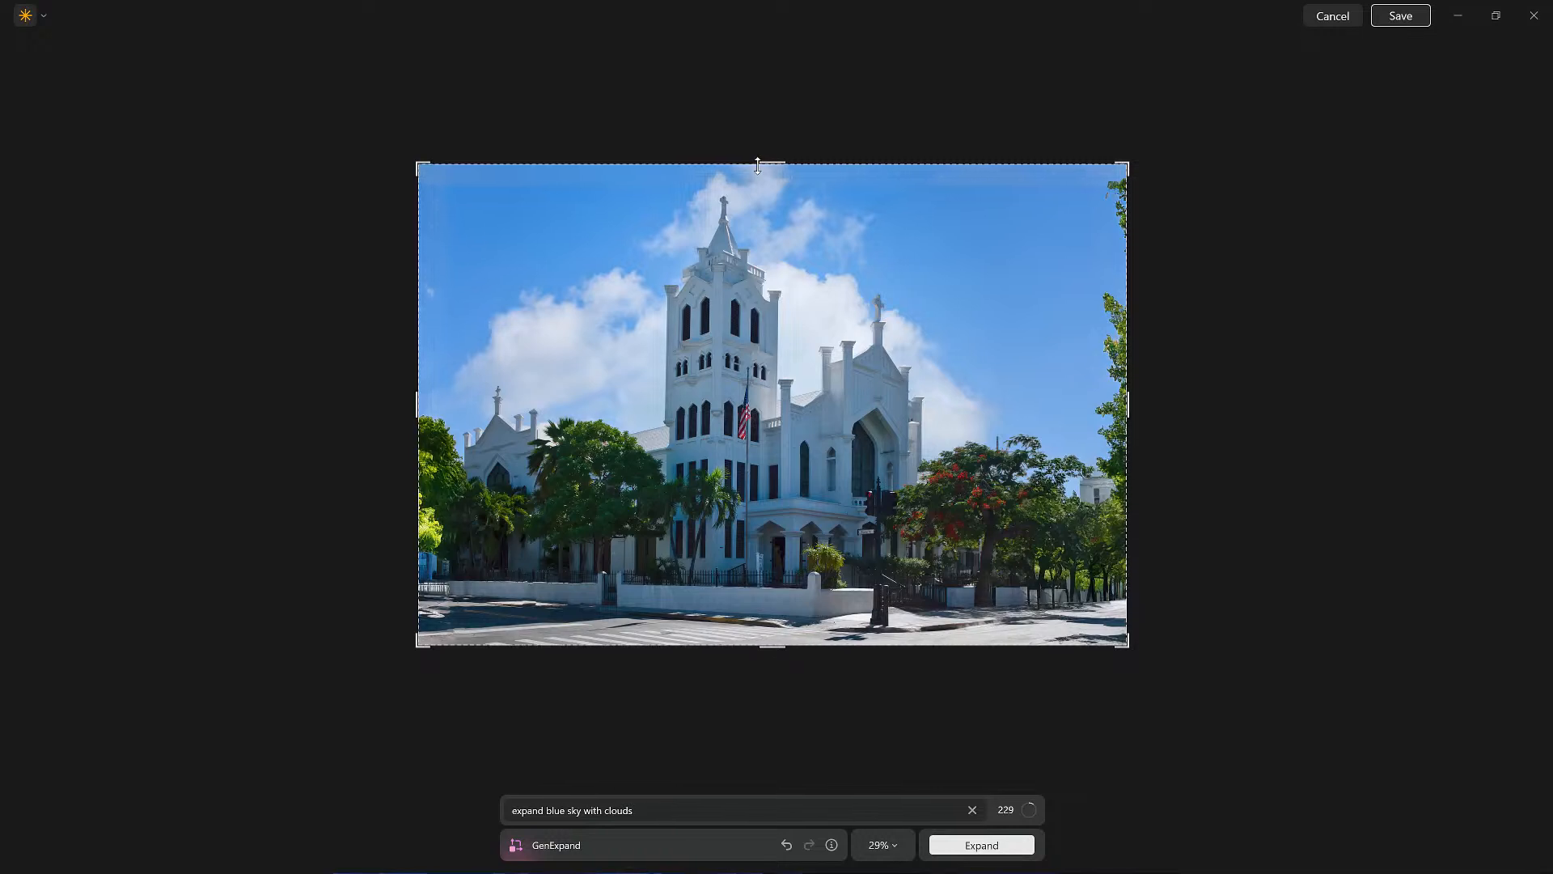
Step: Enlarge the canvas frame above, to the left of, and below the photo
{"action": "left_click_drag", "start_coordinate": [758, 166], "coordinate": [758, 95]}
{"action": "left_click_drag", "start_coordinate": [418, 370], "coordinate": [341, 373]}
{"action": "left_click_drag", "start_coordinate": [730, 645], "coordinate": [730, 658]}
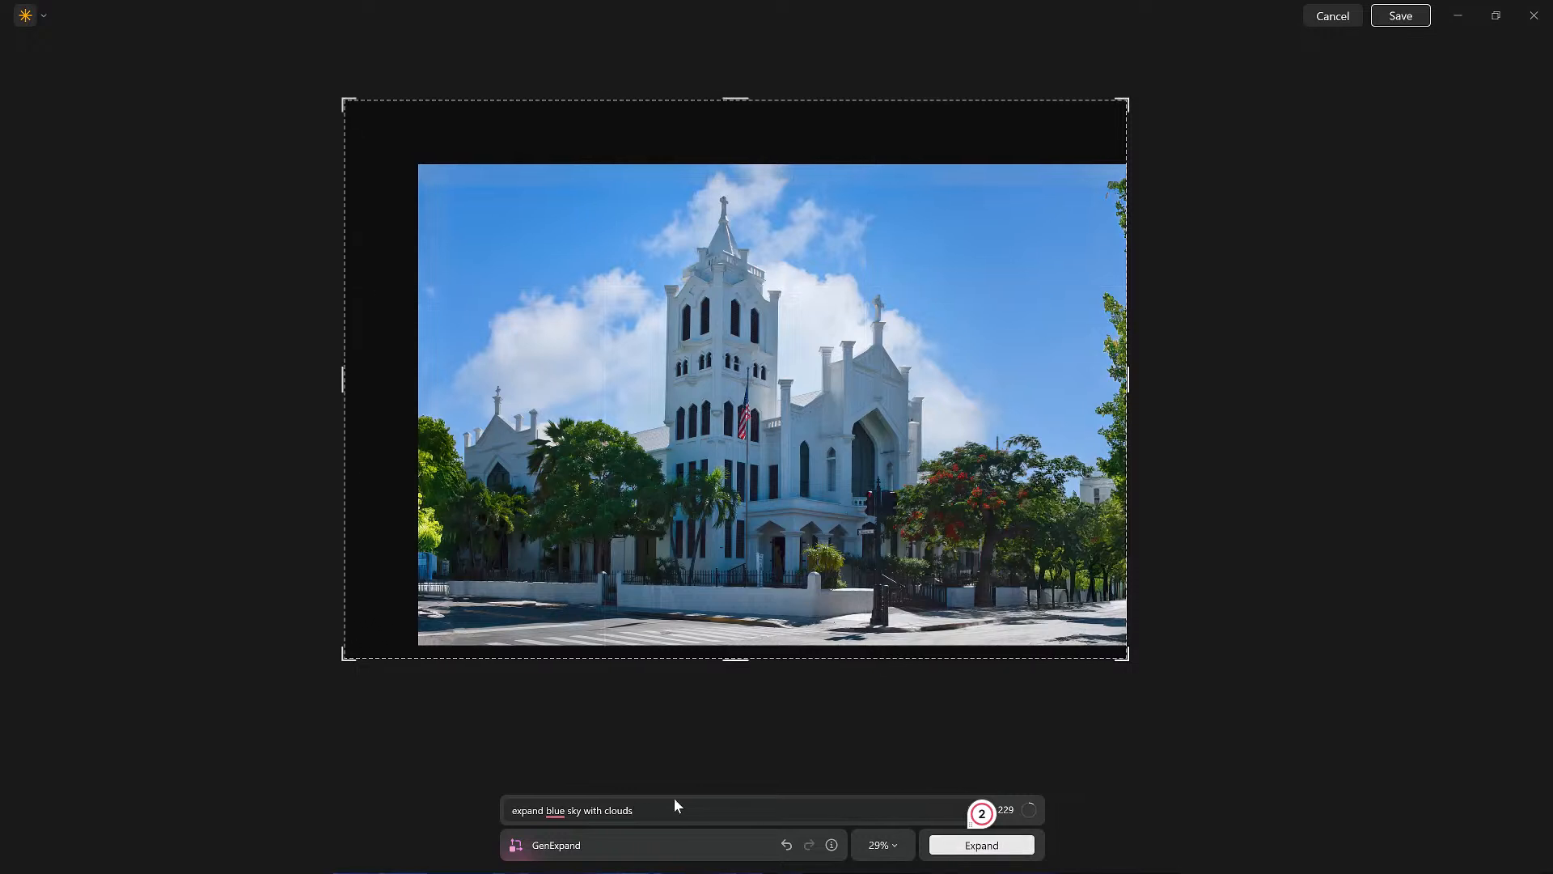
Step: Clear the prompt, run Expand on the enlarged canvas, undo the result and cancel GenExpand
{"action": "key", "text": "ctrl+a"}
{"action": "key", "text": "BackSpace"}
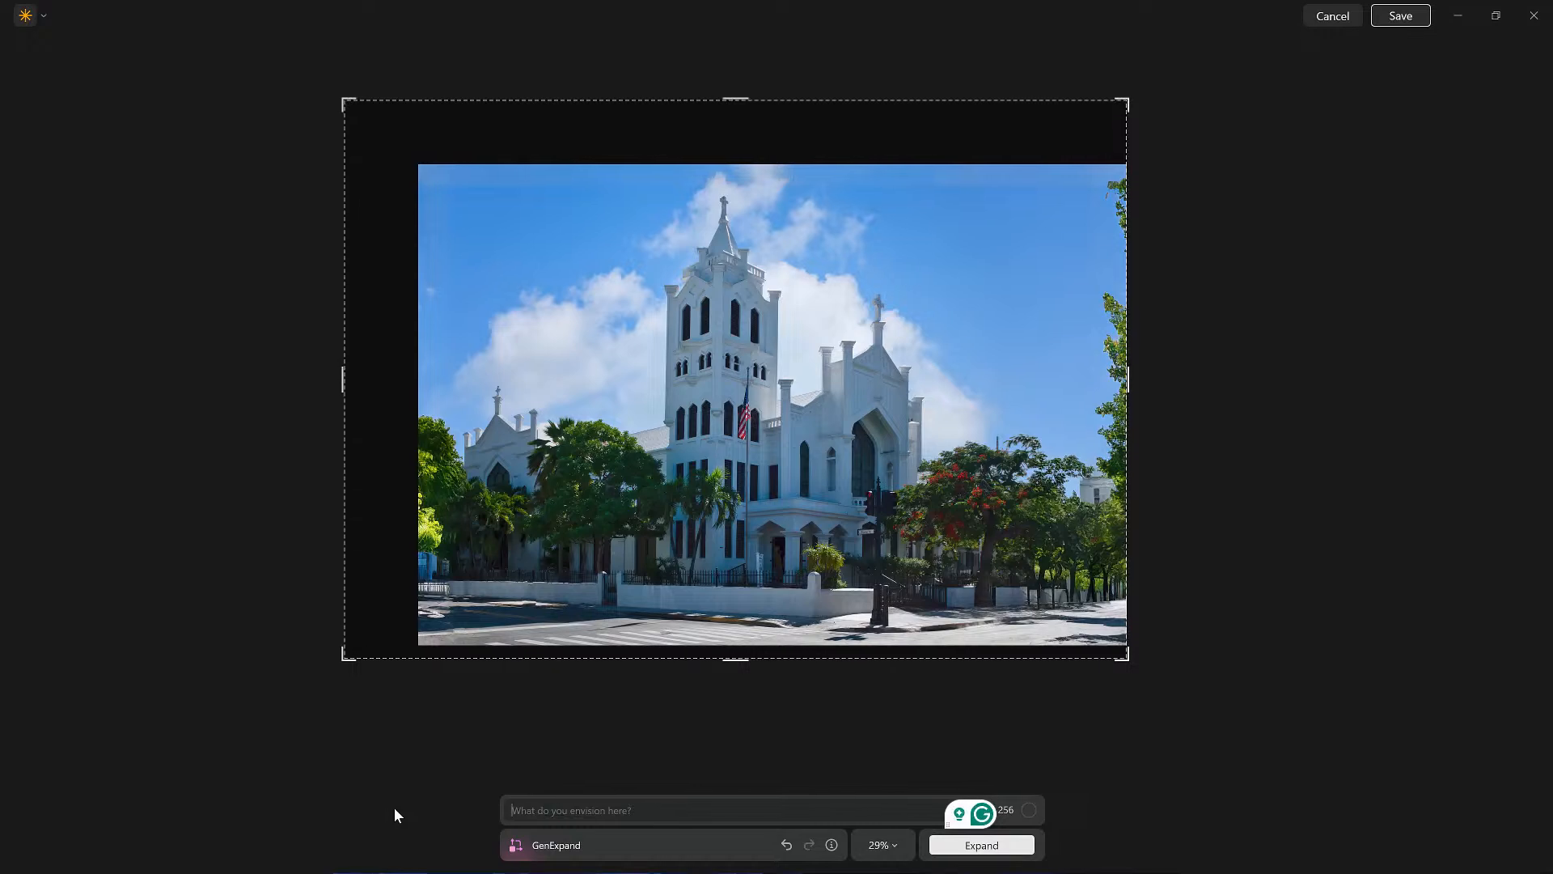
{"action": "left_click", "coordinate": [993, 847]}
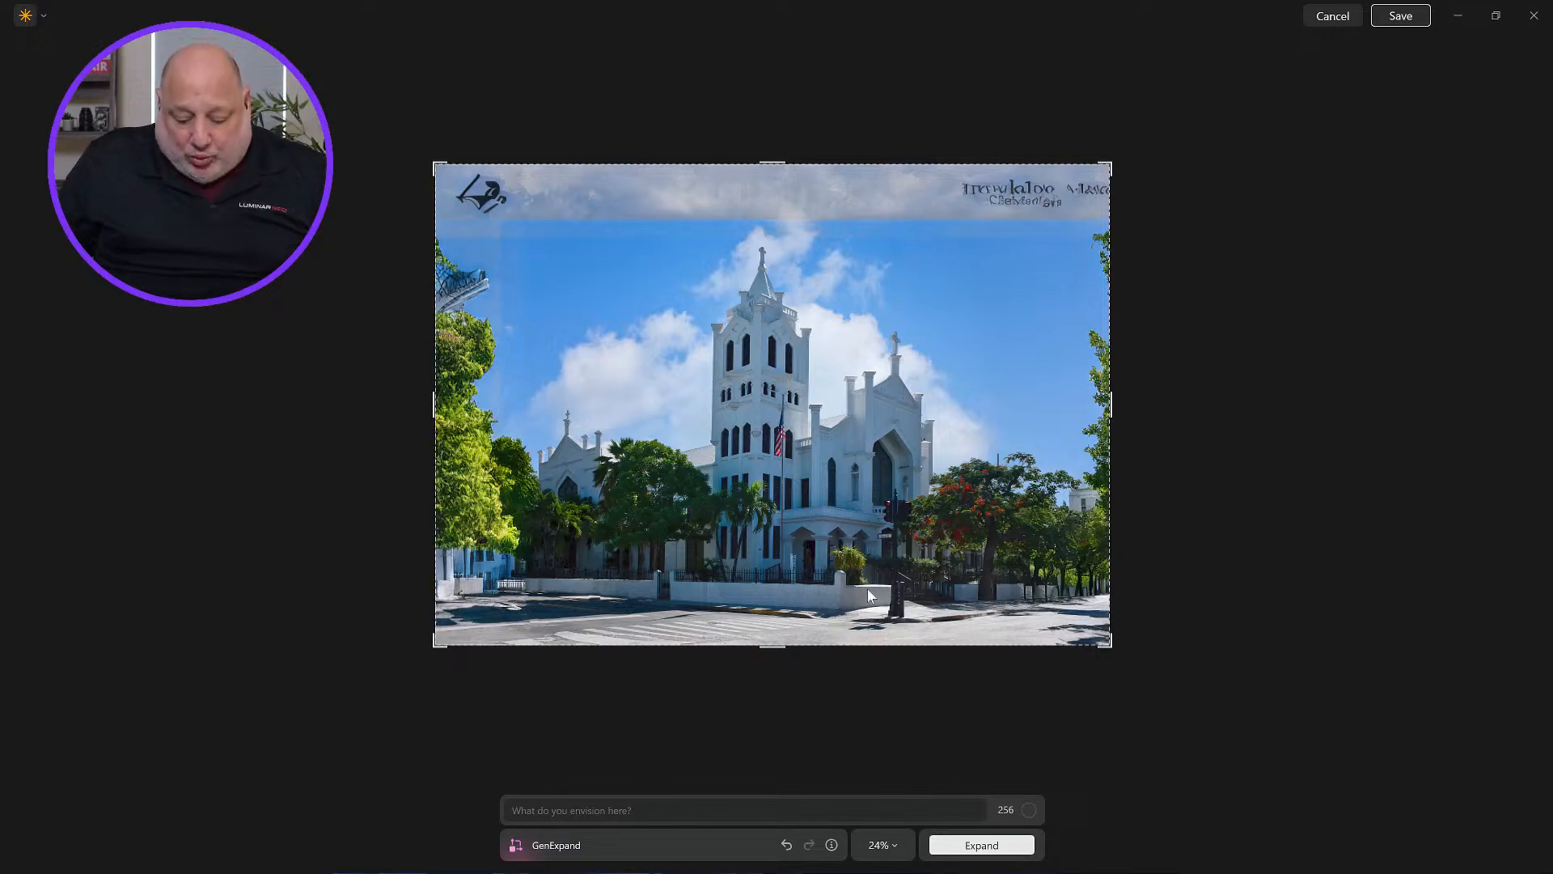
{"action": "left_click", "coordinate": [786, 845]}
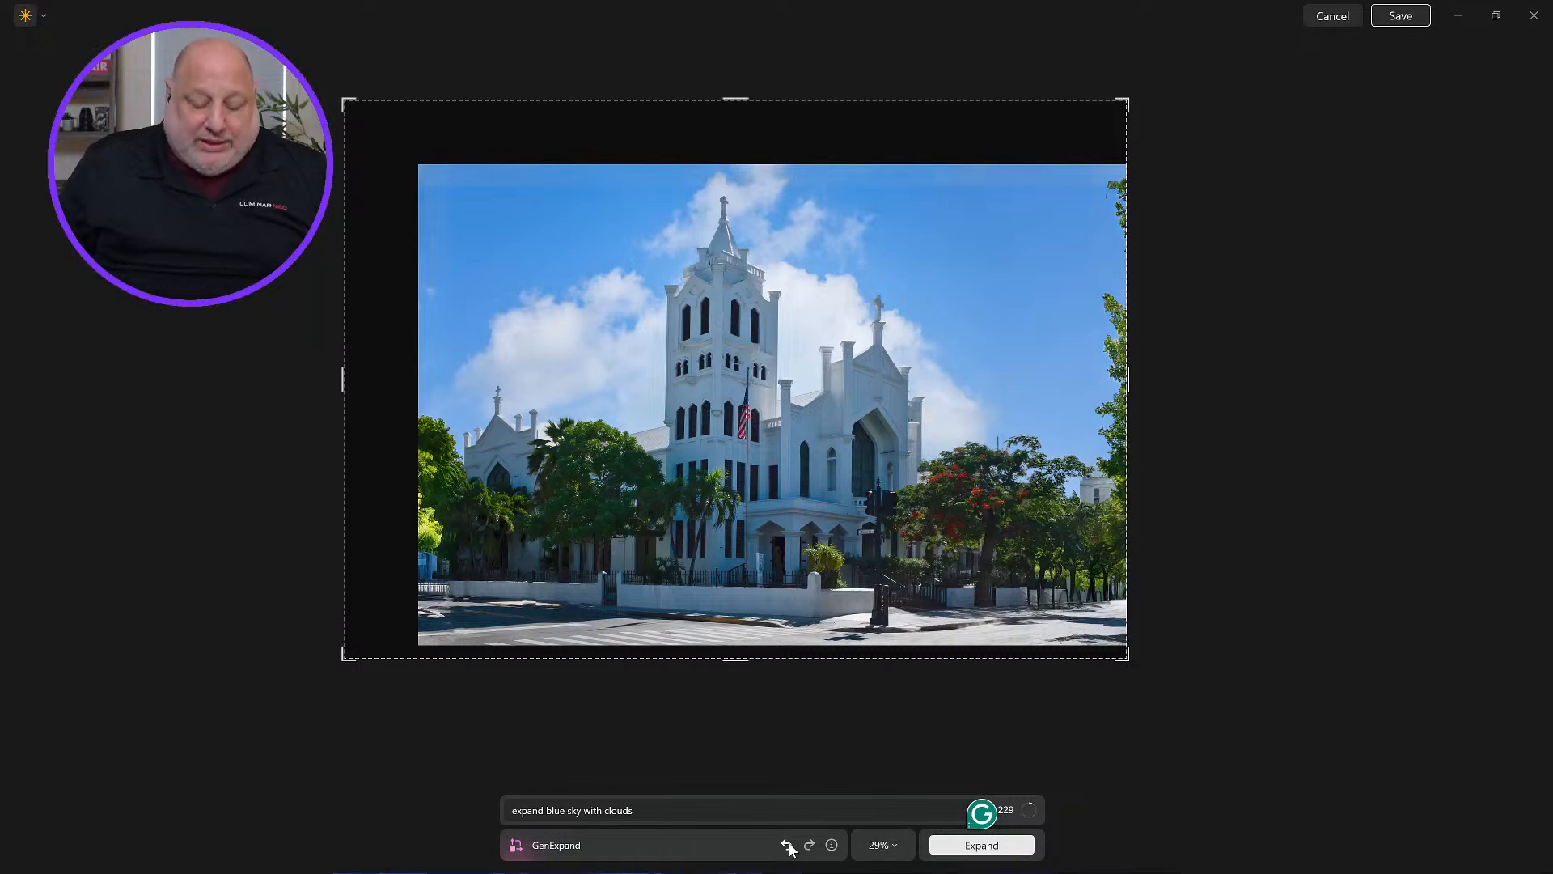
{"action": "left_click", "coordinate": [1327, 22]}
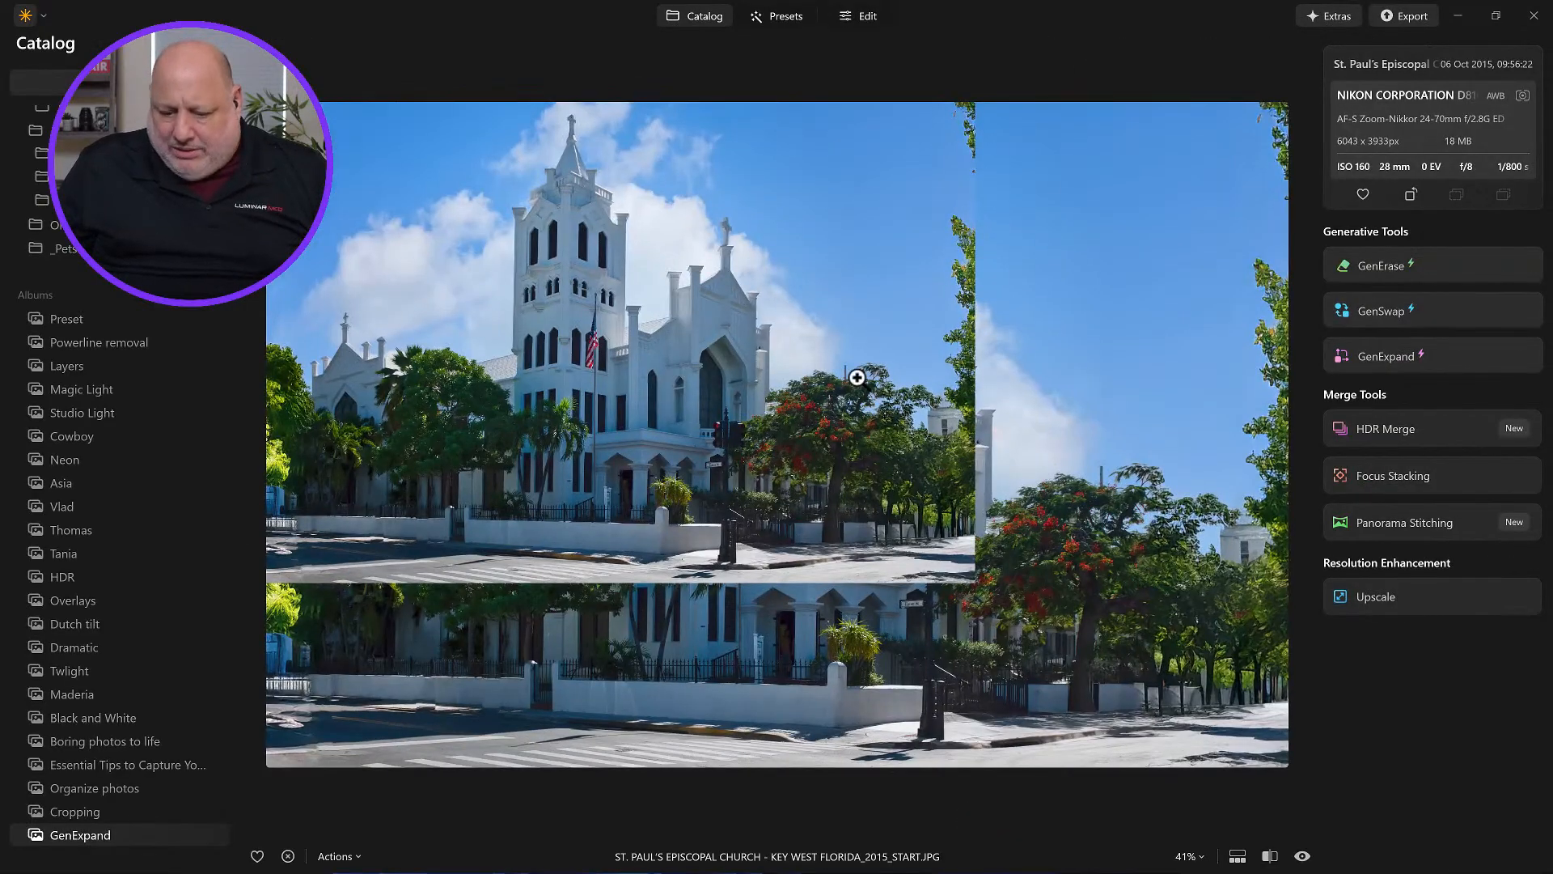
Step: Reopen GenExpand, extend the canvas above, left of and below the photo, and run Expand without a prompt
{"action": "double_click", "coordinate": [857, 377]}
{"action": "left_click_drag", "start_coordinate": [595, 464], "coordinate": [1415, 356]}
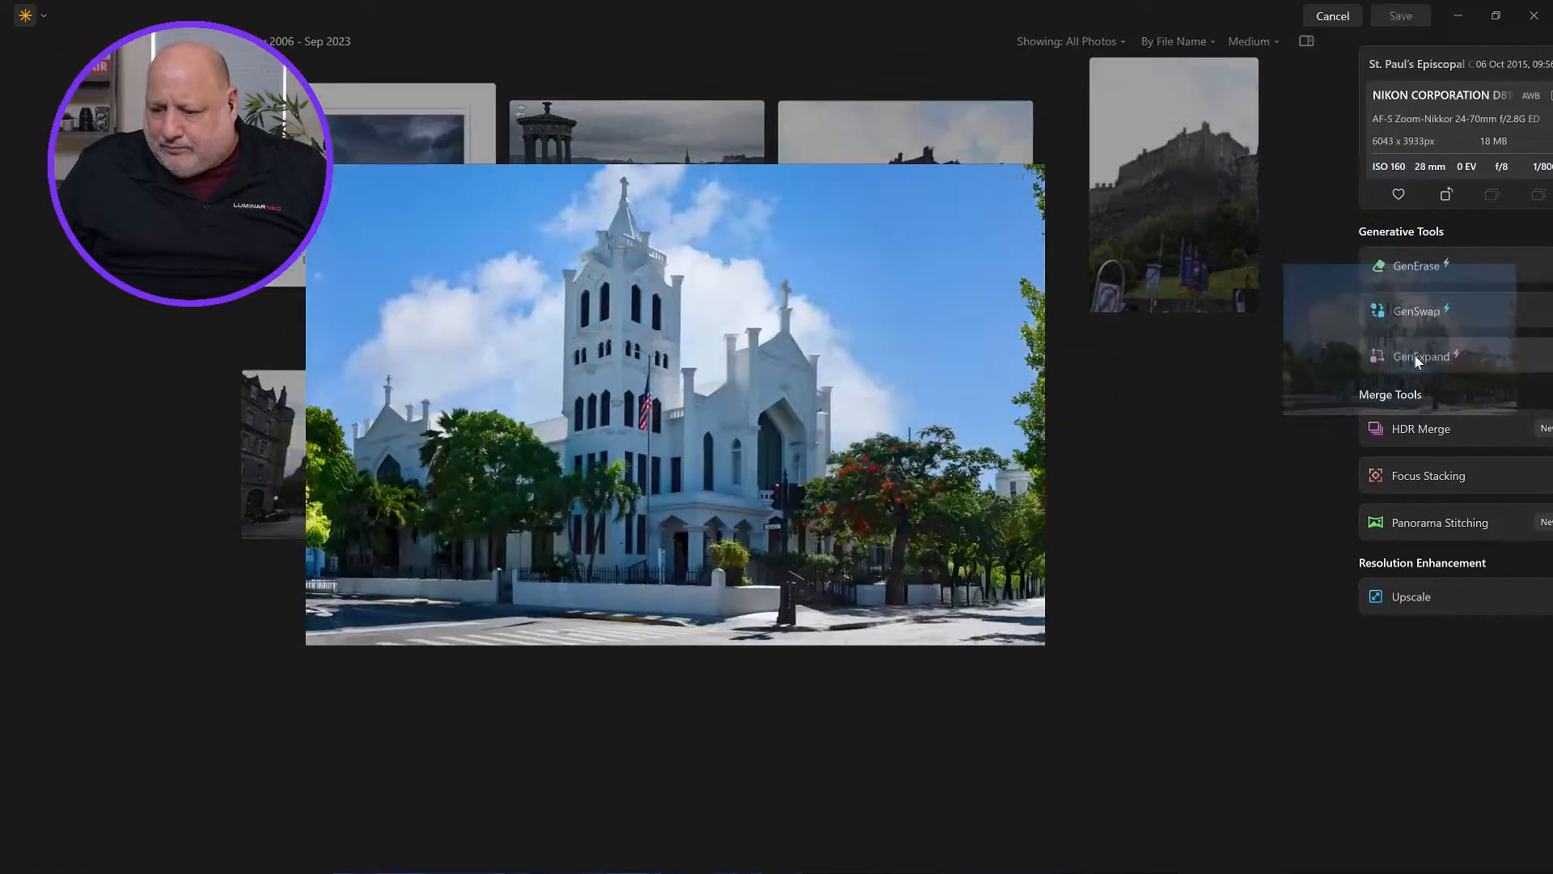
{"action": "left_click_drag", "start_coordinate": [771, 153], "coordinate": [773, 76]}
{"action": "left_click_drag", "start_coordinate": [402, 366], "coordinate": [346, 366]}
{"action": "left_click_drag", "start_coordinate": [742, 646], "coordinate": [731, 655]}
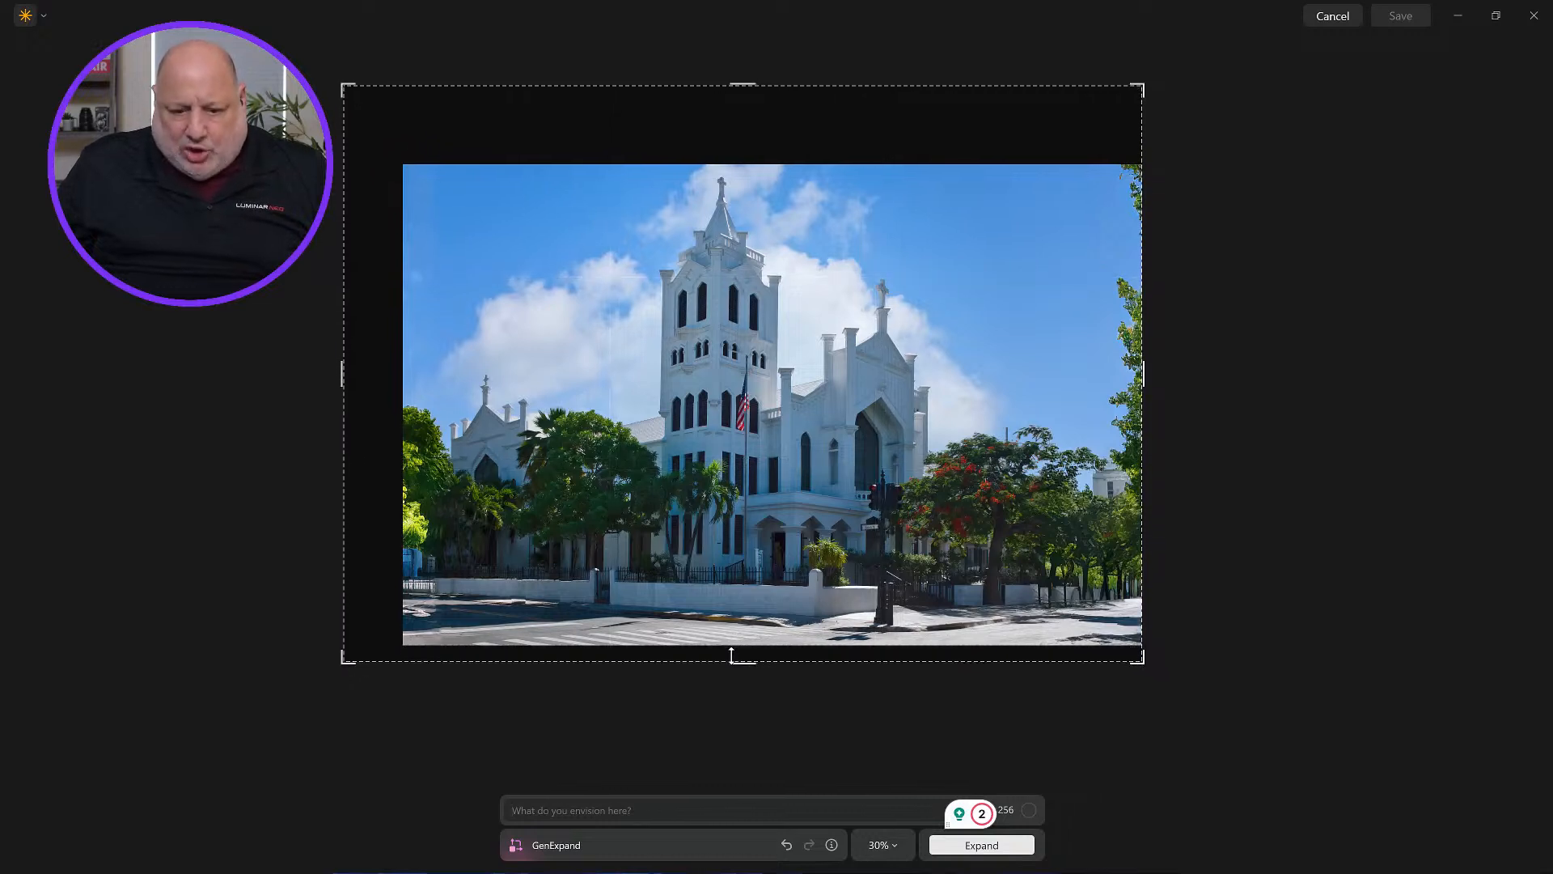
{"action": "left_click", "coordinate": [1018, 847]}
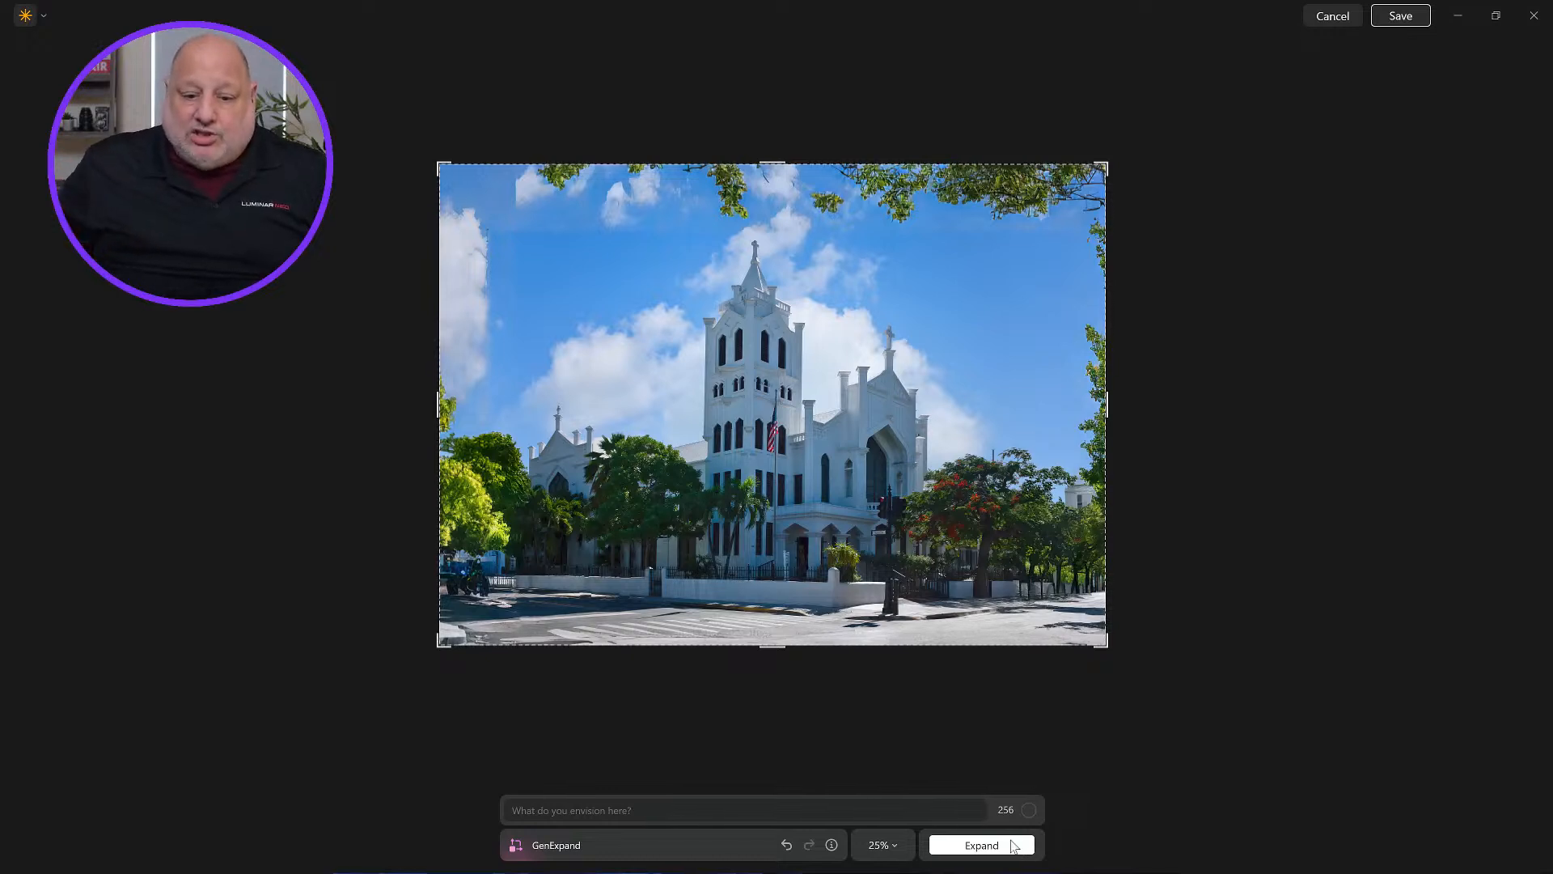
Step: Zoom into the generated sky and save the expanded image
{"action": "scroll", "coordinate": [497, 284], "scroll_direction": "up", "scroll_amount": 10}
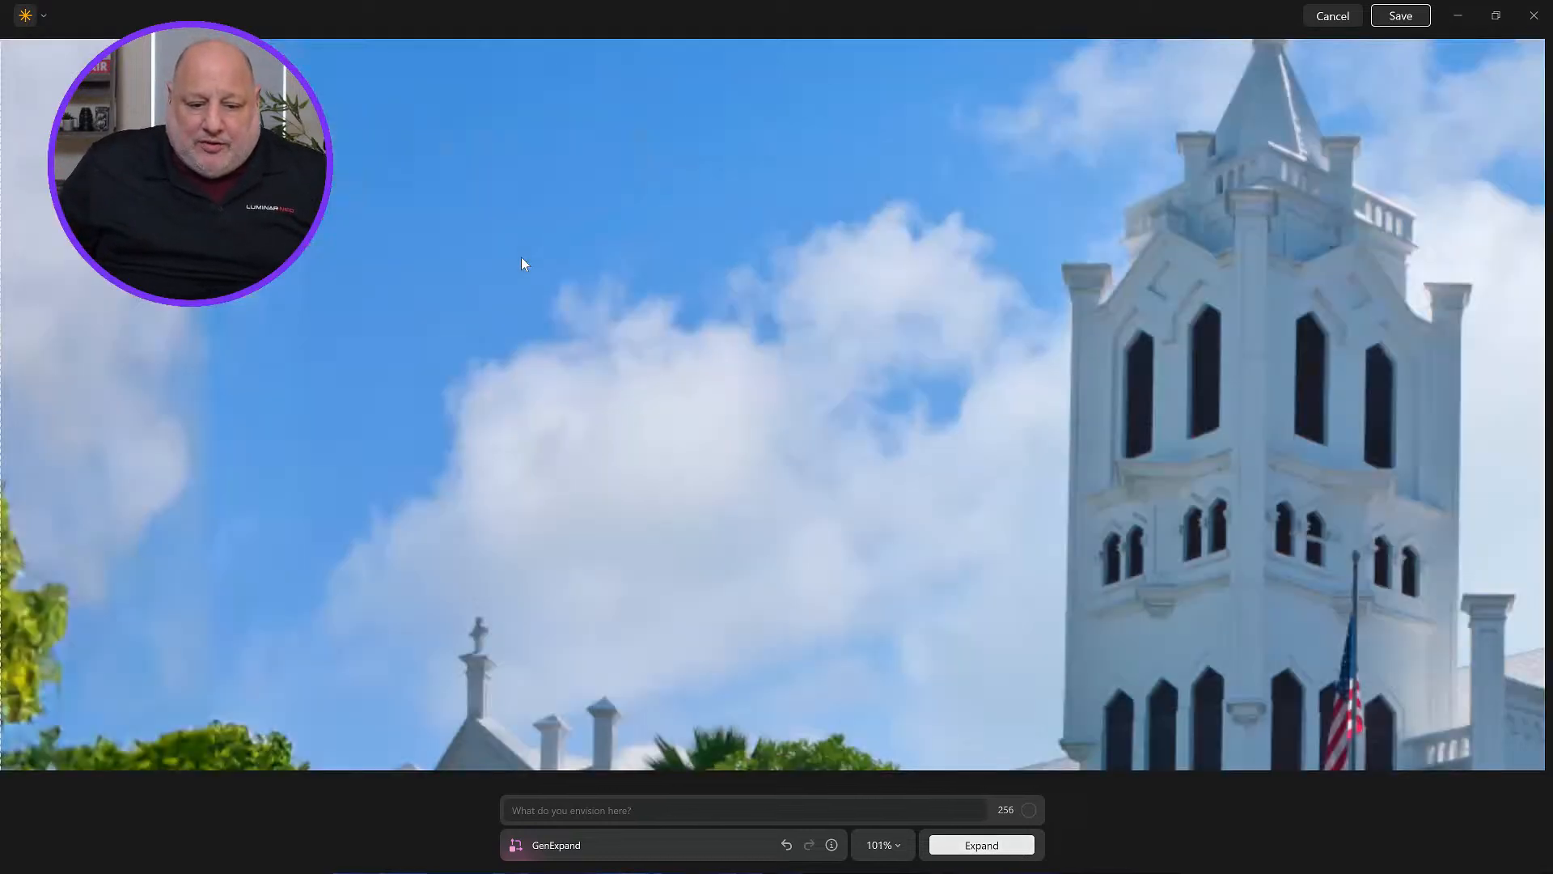
{"action": "left_click", "coordinate": [1414, 21]}
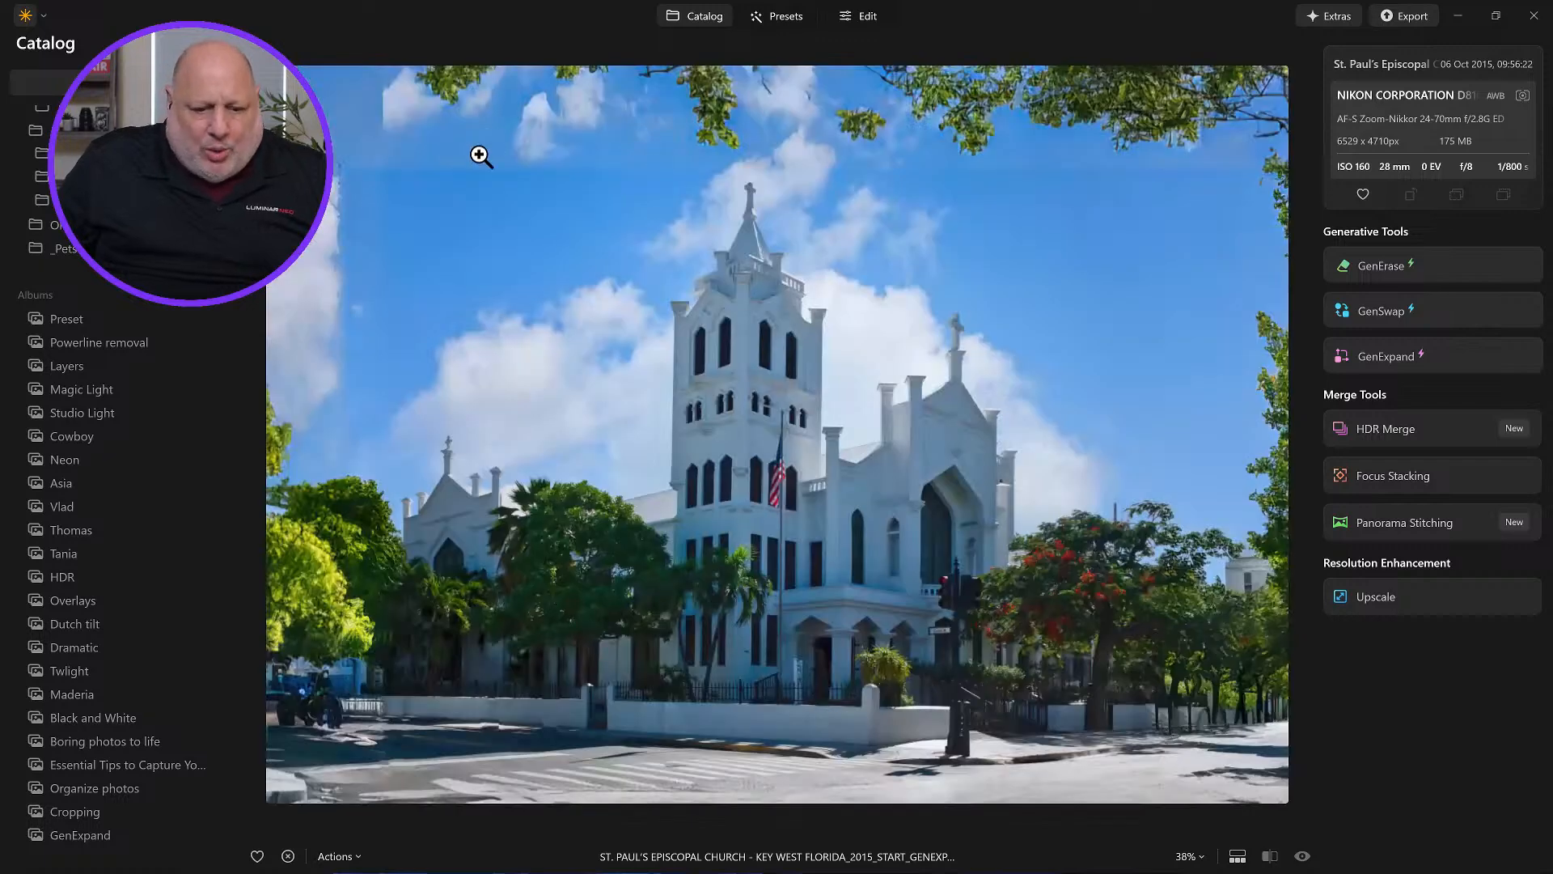
Step: Zoom into the expanded sky area to inspect the generated edges, then return to the grid
{"action": "left_click", "coordinate": [480, 155]}
{"action": "left_click_drag", "start_coordinate": [474, 149], "coordinate": [791, 544]}
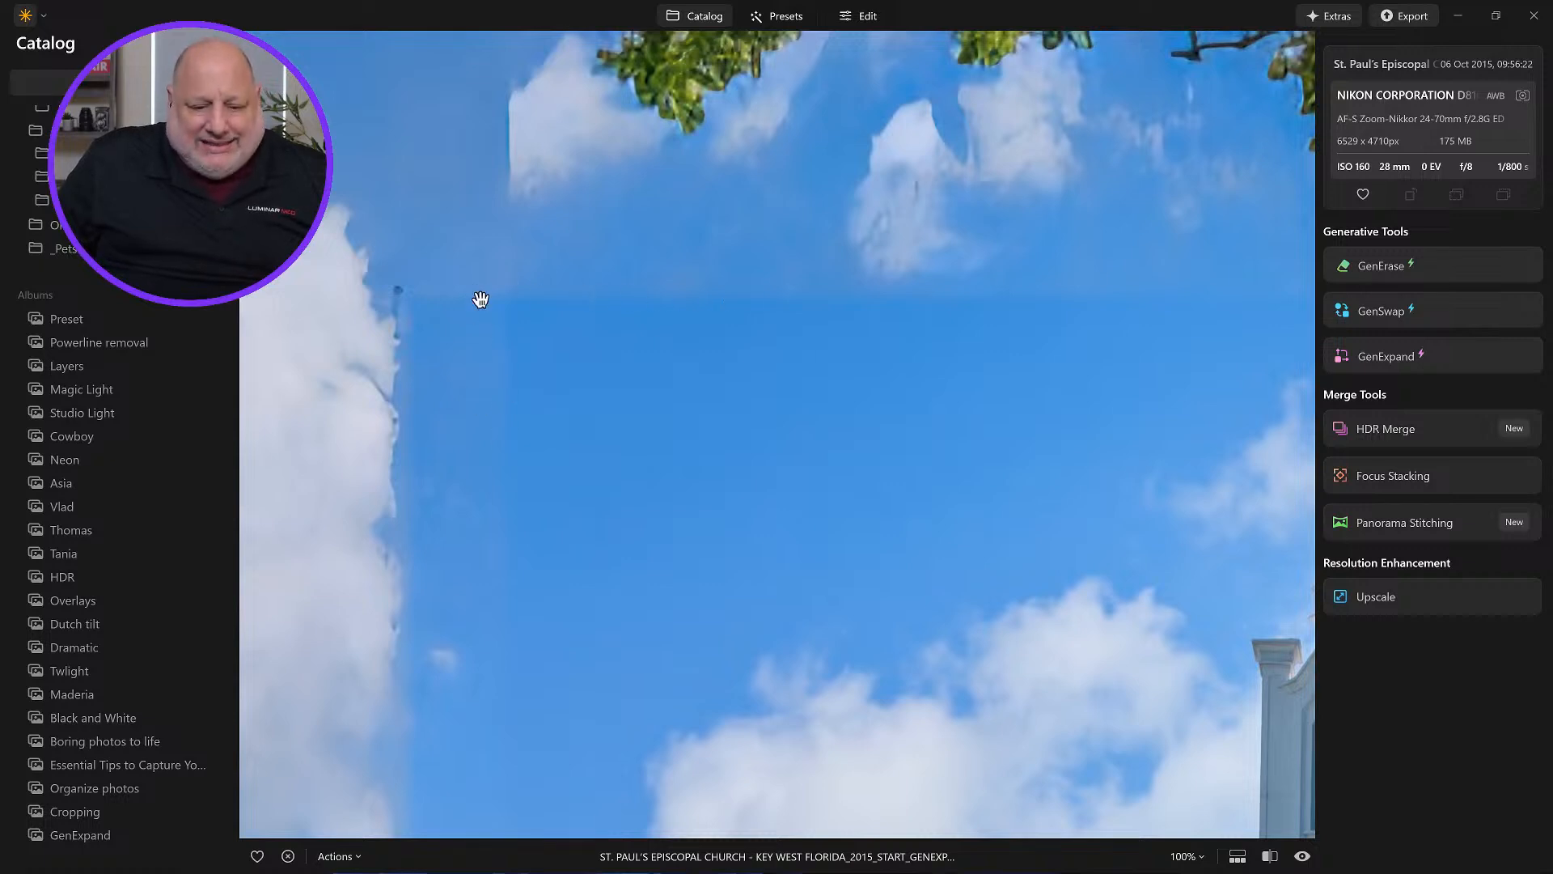
{"action": "left_click", "coordinate": [720, 338]}
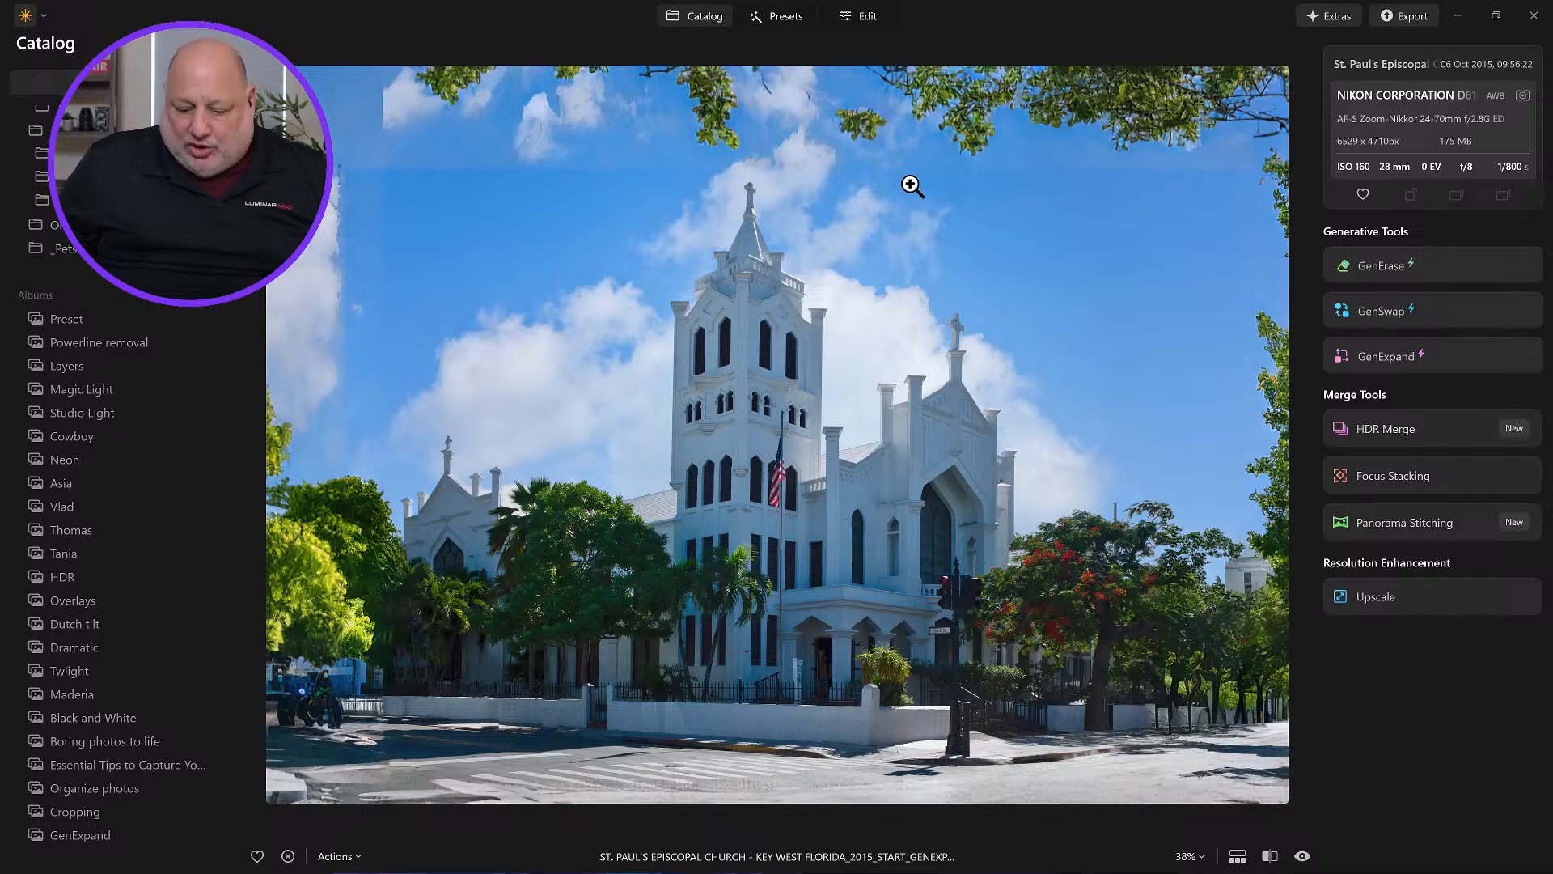
{"action": "double_click", "coordinate": [804, 317]}
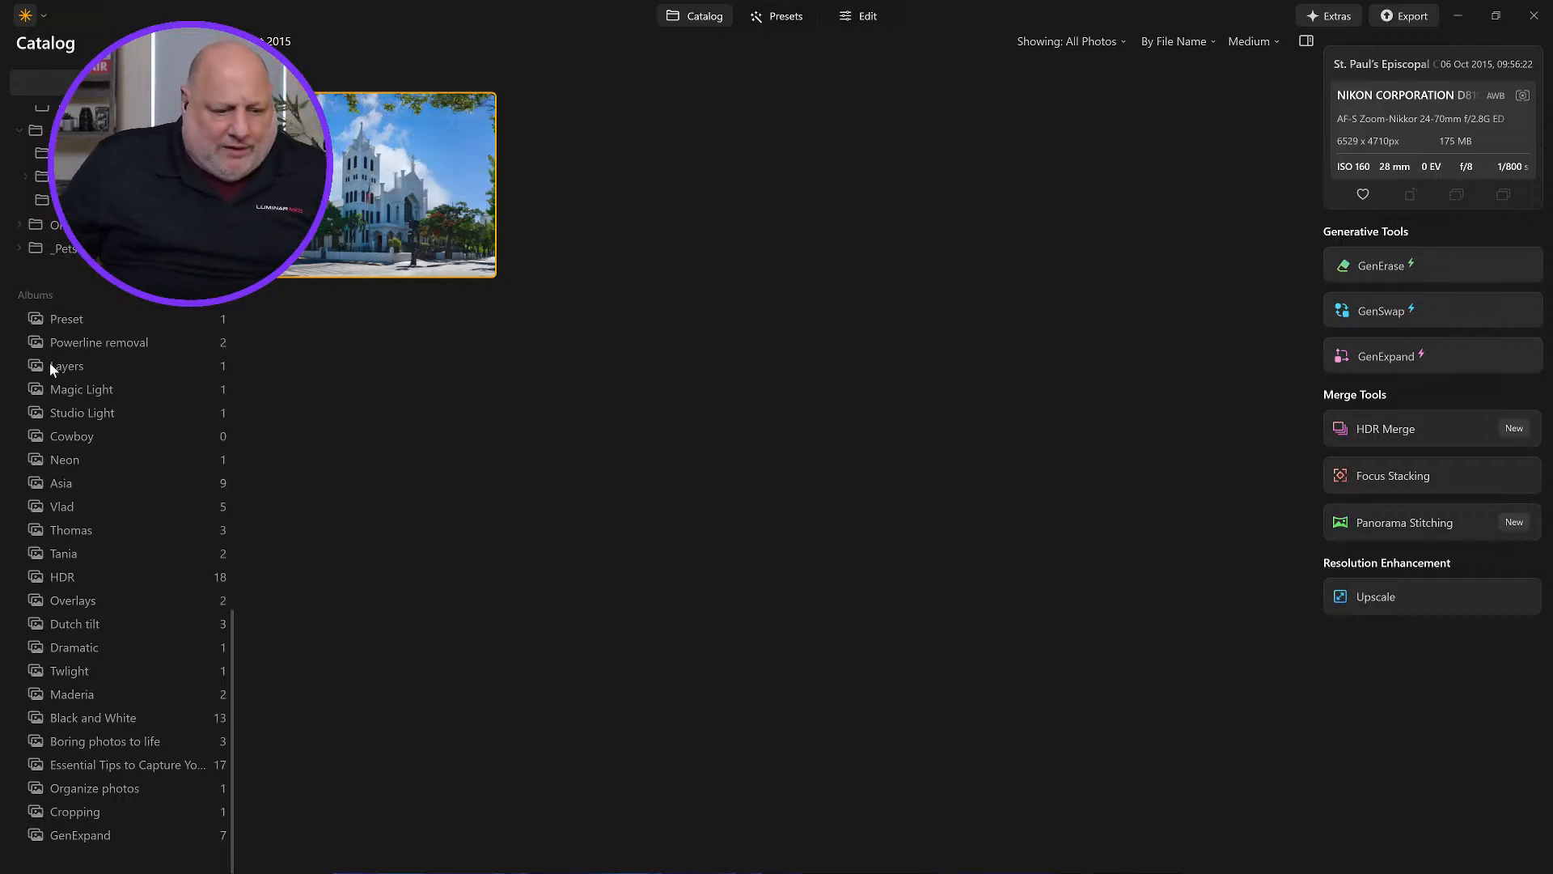
Step: Find the saved expansion in the Generative Creations folder and open it
{"action": "scroll", "coordinate": [50, 366], "scroll_direction": "up", "scroll_amount": 3}
{"action": "scroll", "coordinate": [50, 362], "scroll_direction": "up", "scroll_amount": 8}
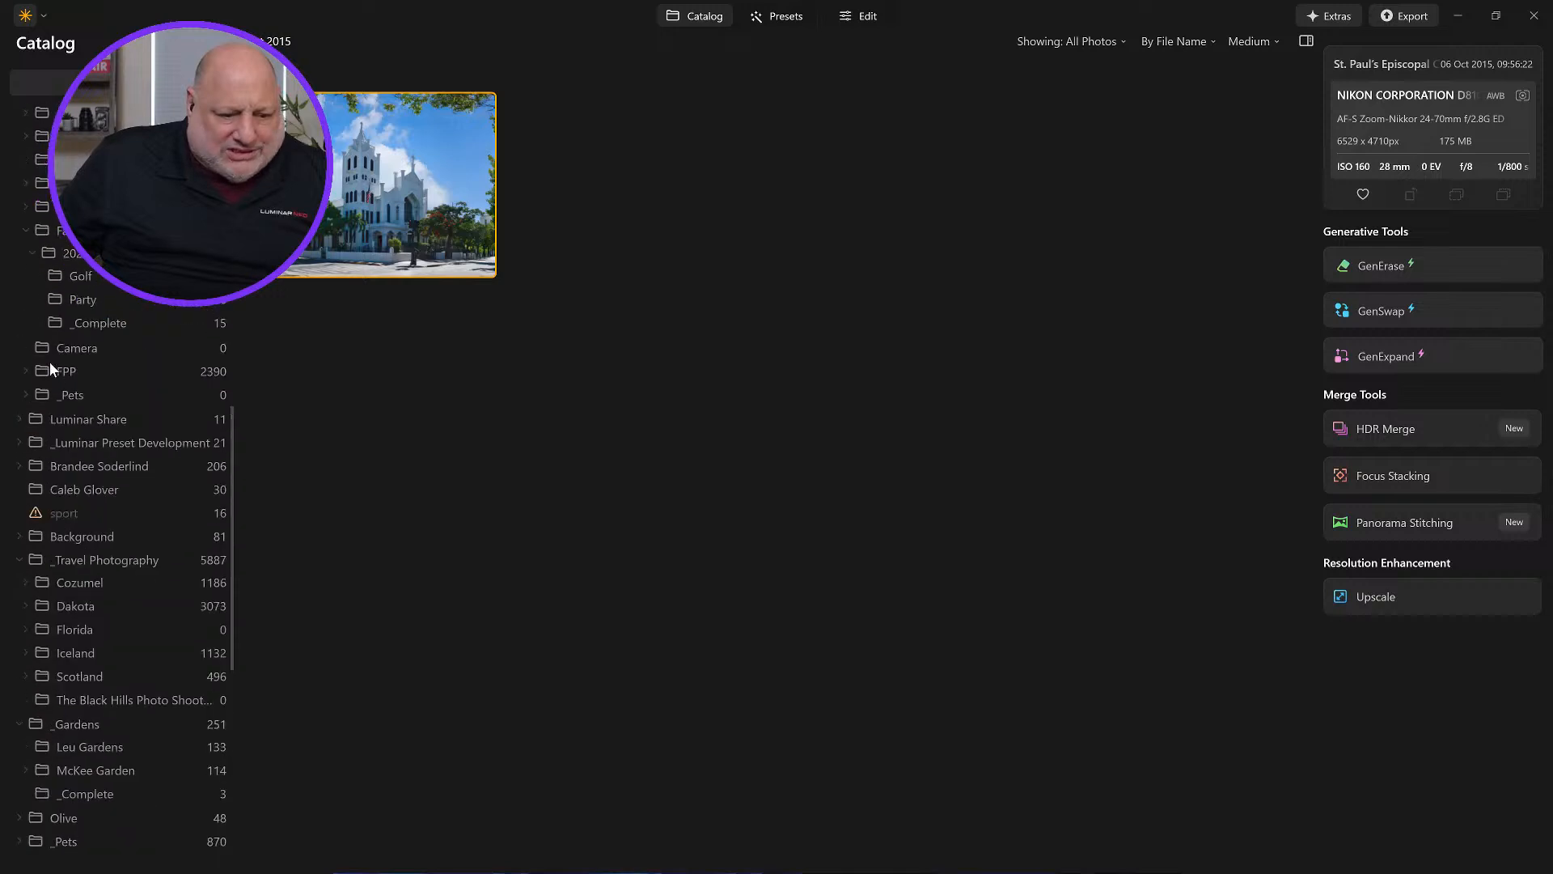
{"action": "scroll", "coordinate": [50, 361], "scroll_direction": "up", "scroll_amount": 7}
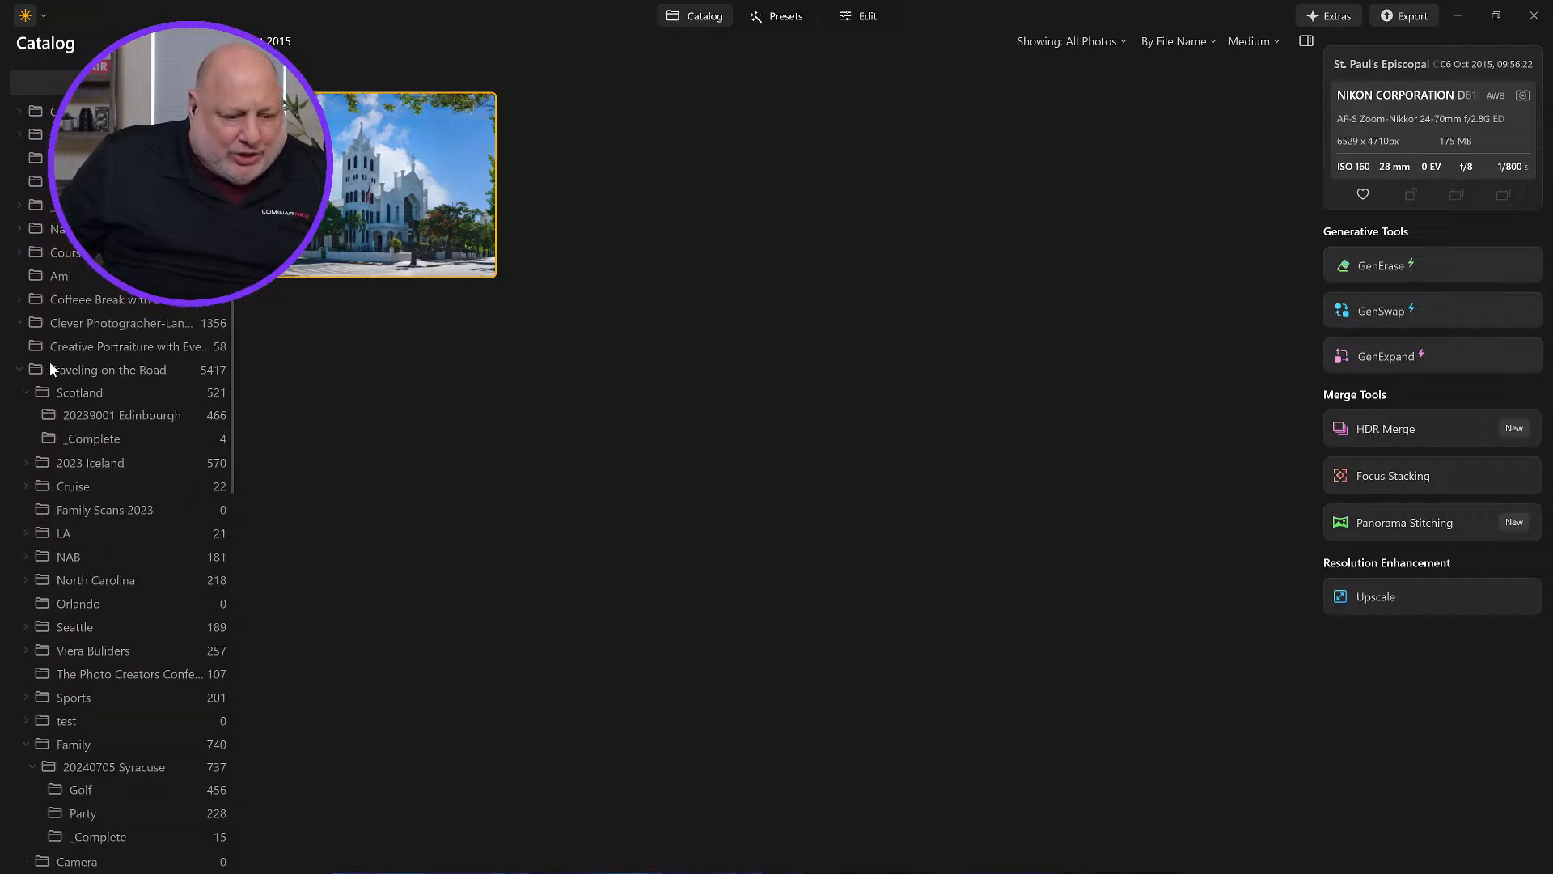
{"action": "scroll", "coordinate": [178, 414], "scroll_direction": "up", "scroll_amount": 2}
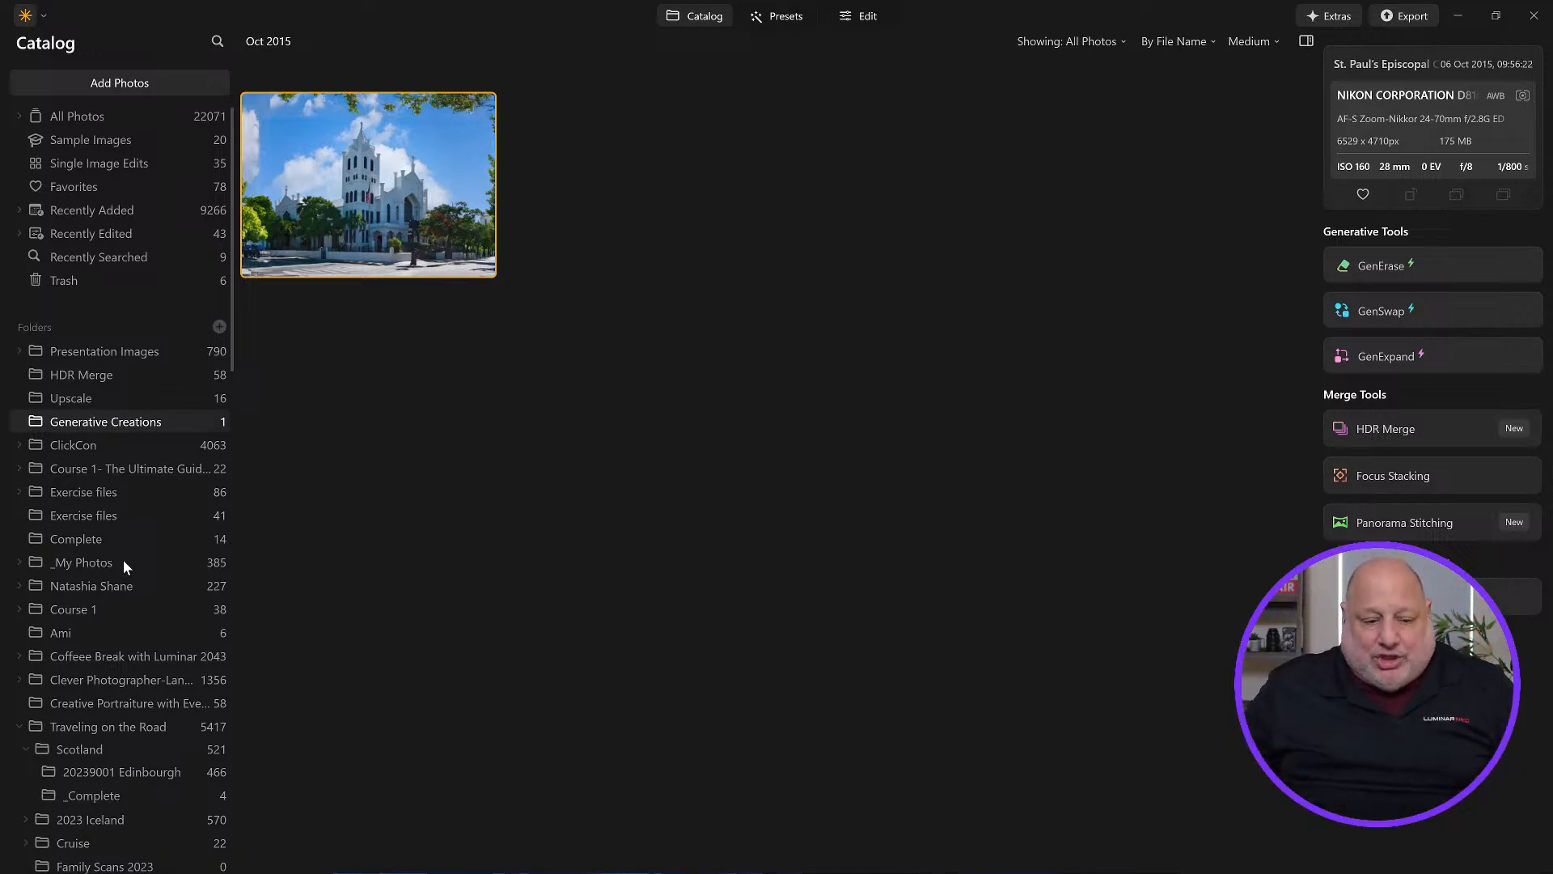
{"action": "left_click", "coordinate": [437, 220]}
{"action": "double_click", "coordinate": [437, 222]}
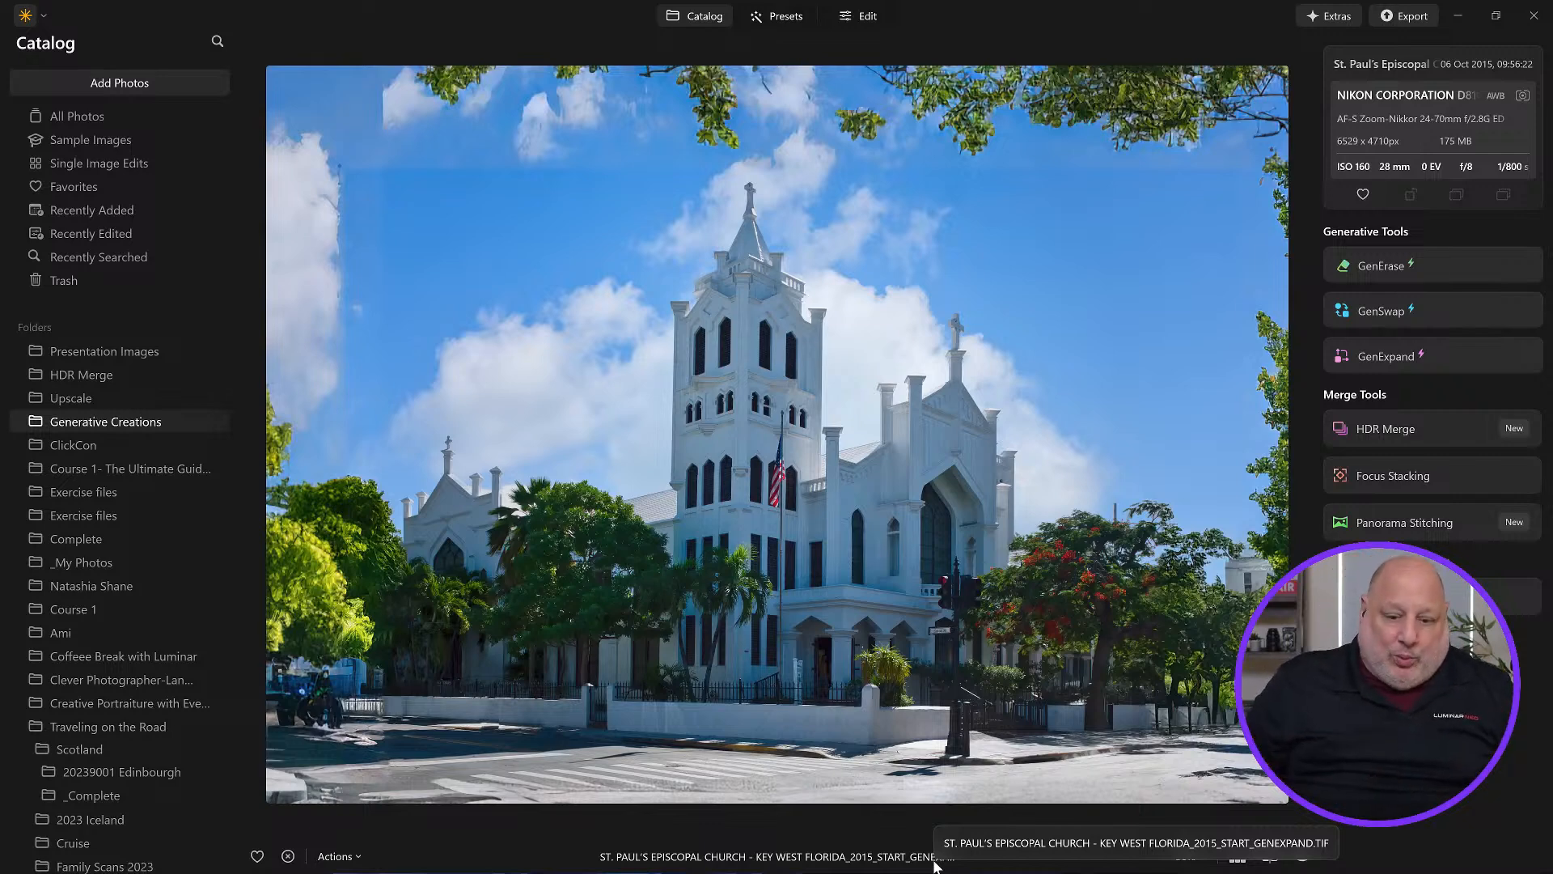
Step: Return to the grid and open the GenExpand album
{"action": "key", "text": "space"}
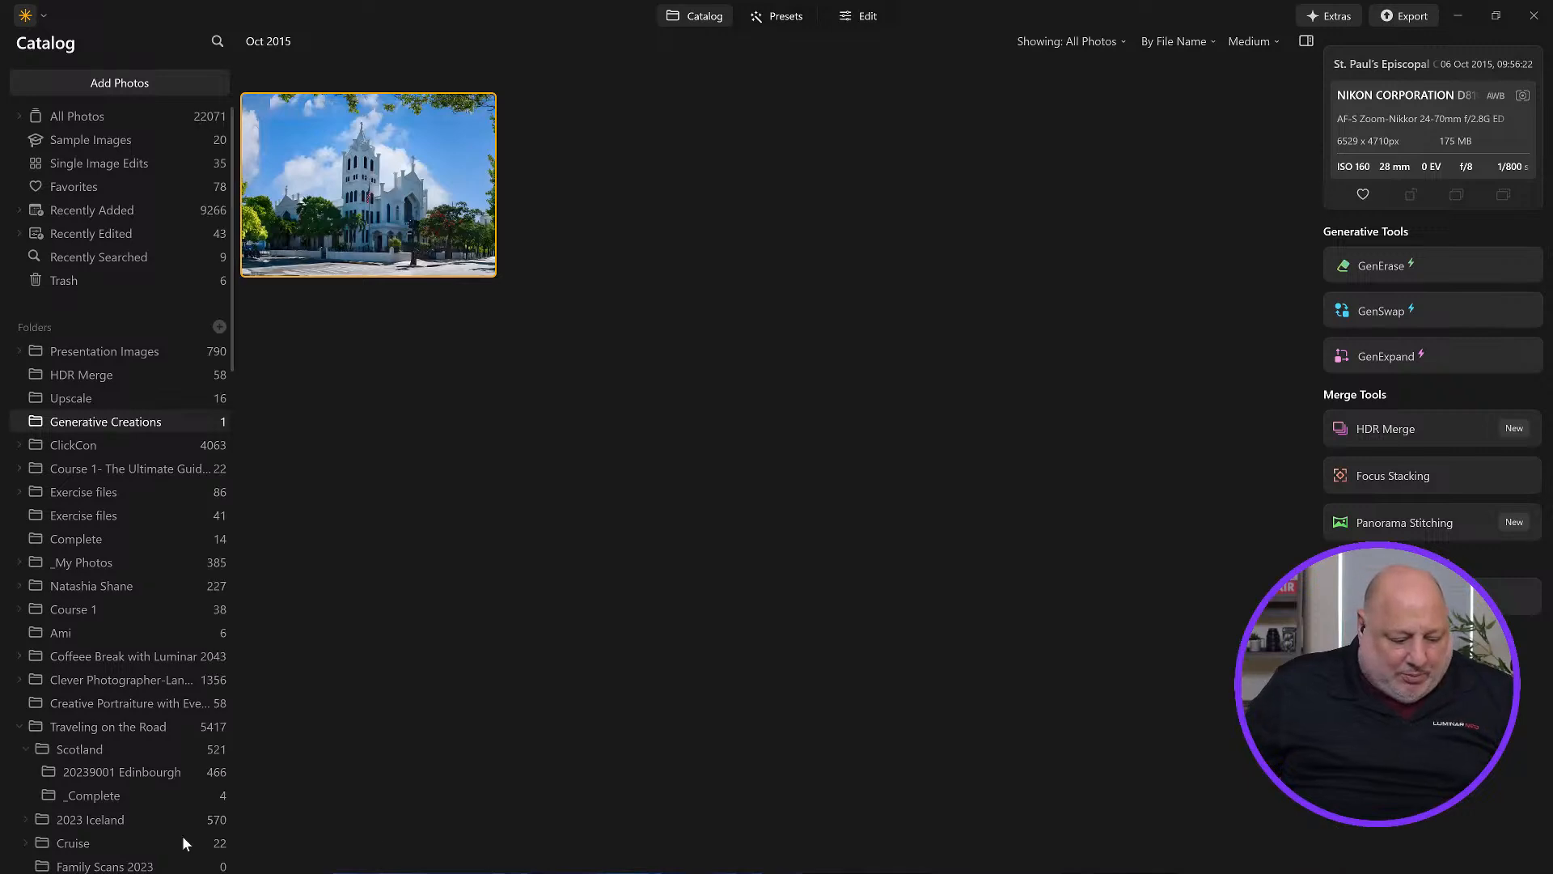
{"action": "scroll", "coordinate": [143, 809], "scroll_direction": "down", "scroll_amount": 10}
{"action": "scroll", "coordinate": [142, 807], "scroll_direction": "down", "scroll_amount": 8}
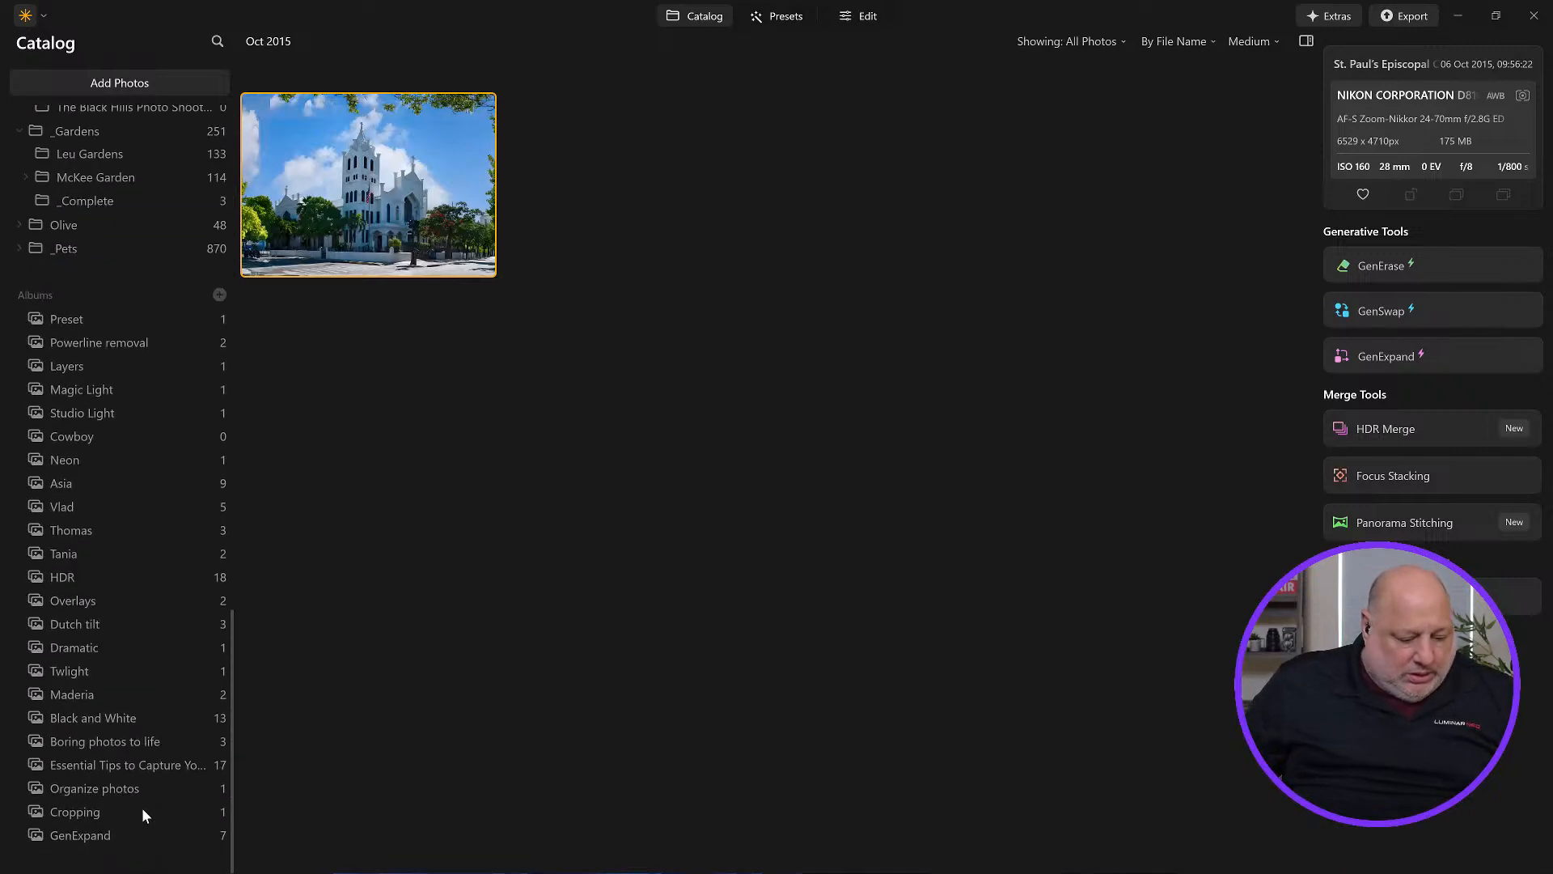
{"action": "left_click", "coordinate": [97, 838]}
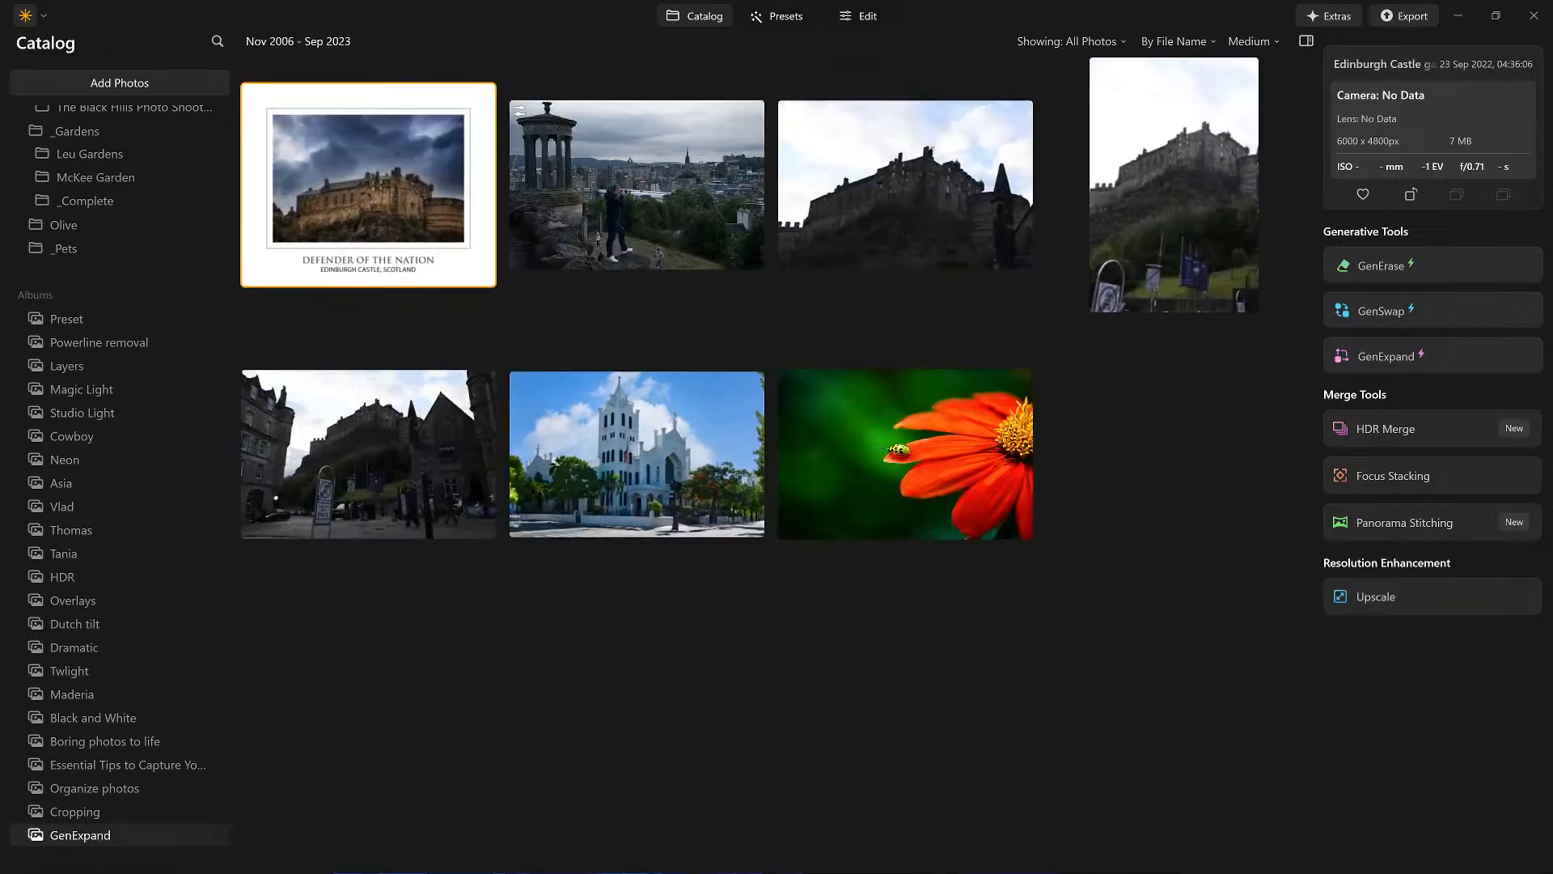
Step: Open Scotland_5575.NEF in the editor and expand the Develop tool
{"action": "double_click", "coordinate": [598, 184]}
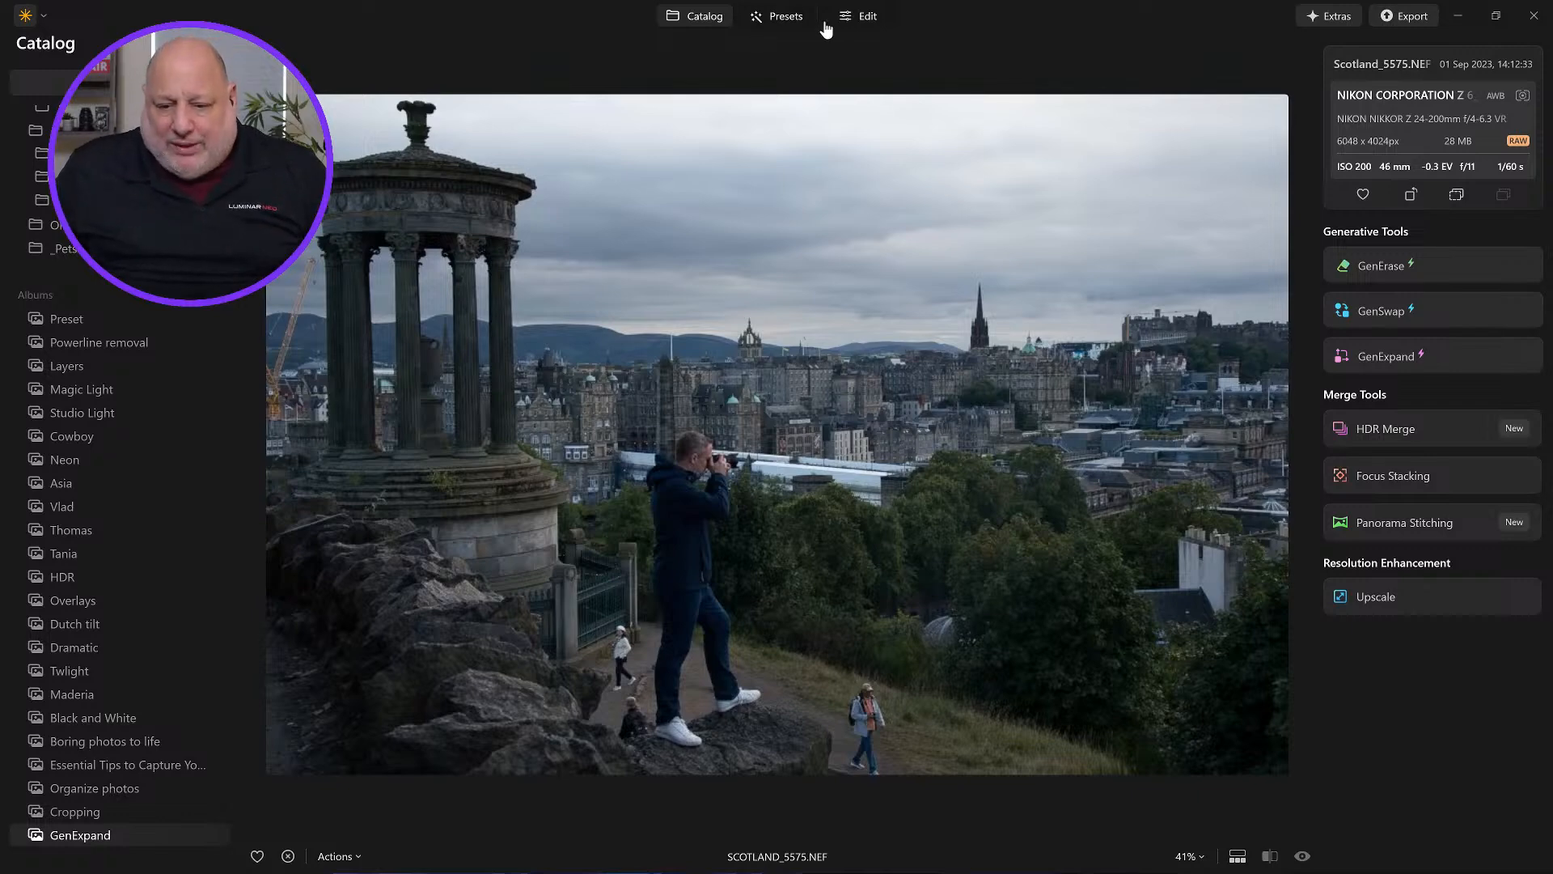
{"action": "left_click", "coordinate": [861, 17]}
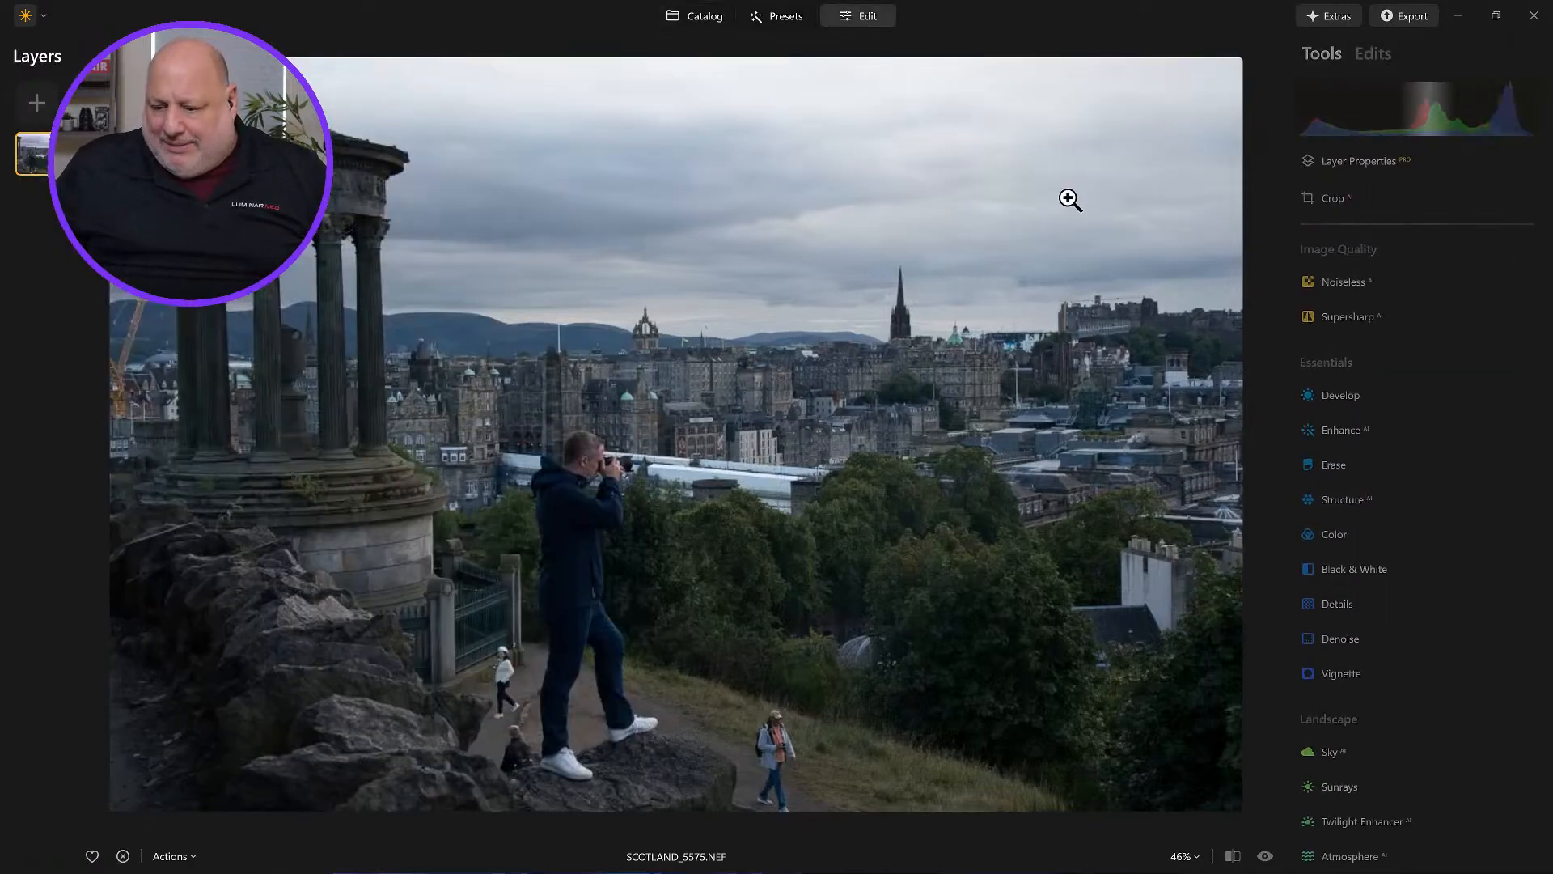
{"action": "left_click", "coordinate": [1341, 403]}
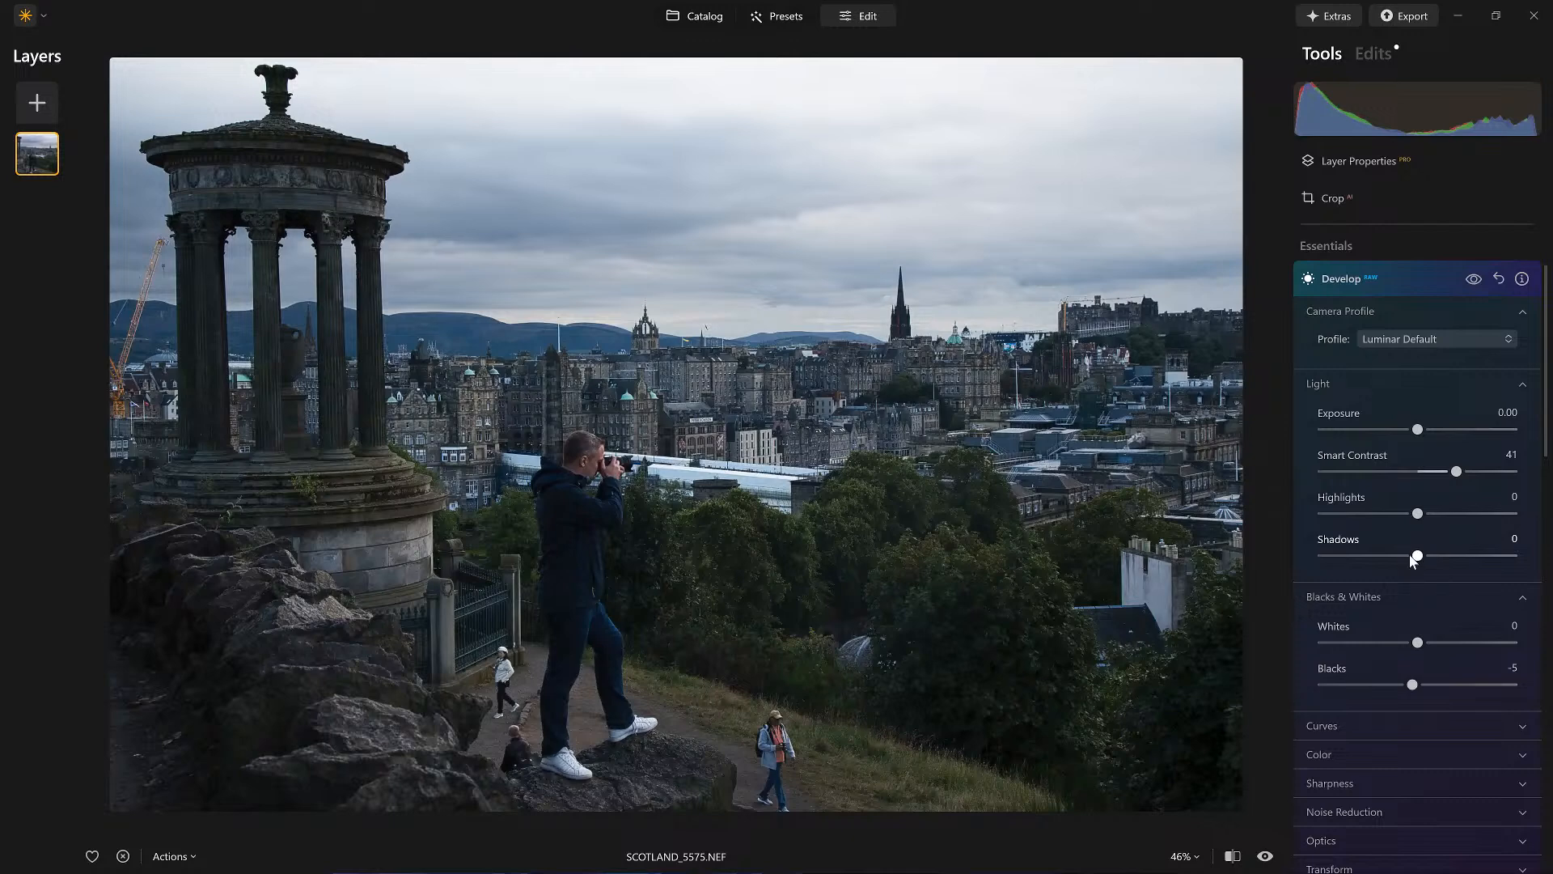
Step: In Develop, set Shadows to 35, Whites to -21 and Blacks to -41
{"action": "left_click", "coordinate": [1458, 555]}
{"action": "left_click_drag", "start_coordinate": [1417, 644], "coordinate": [1382, 684]}
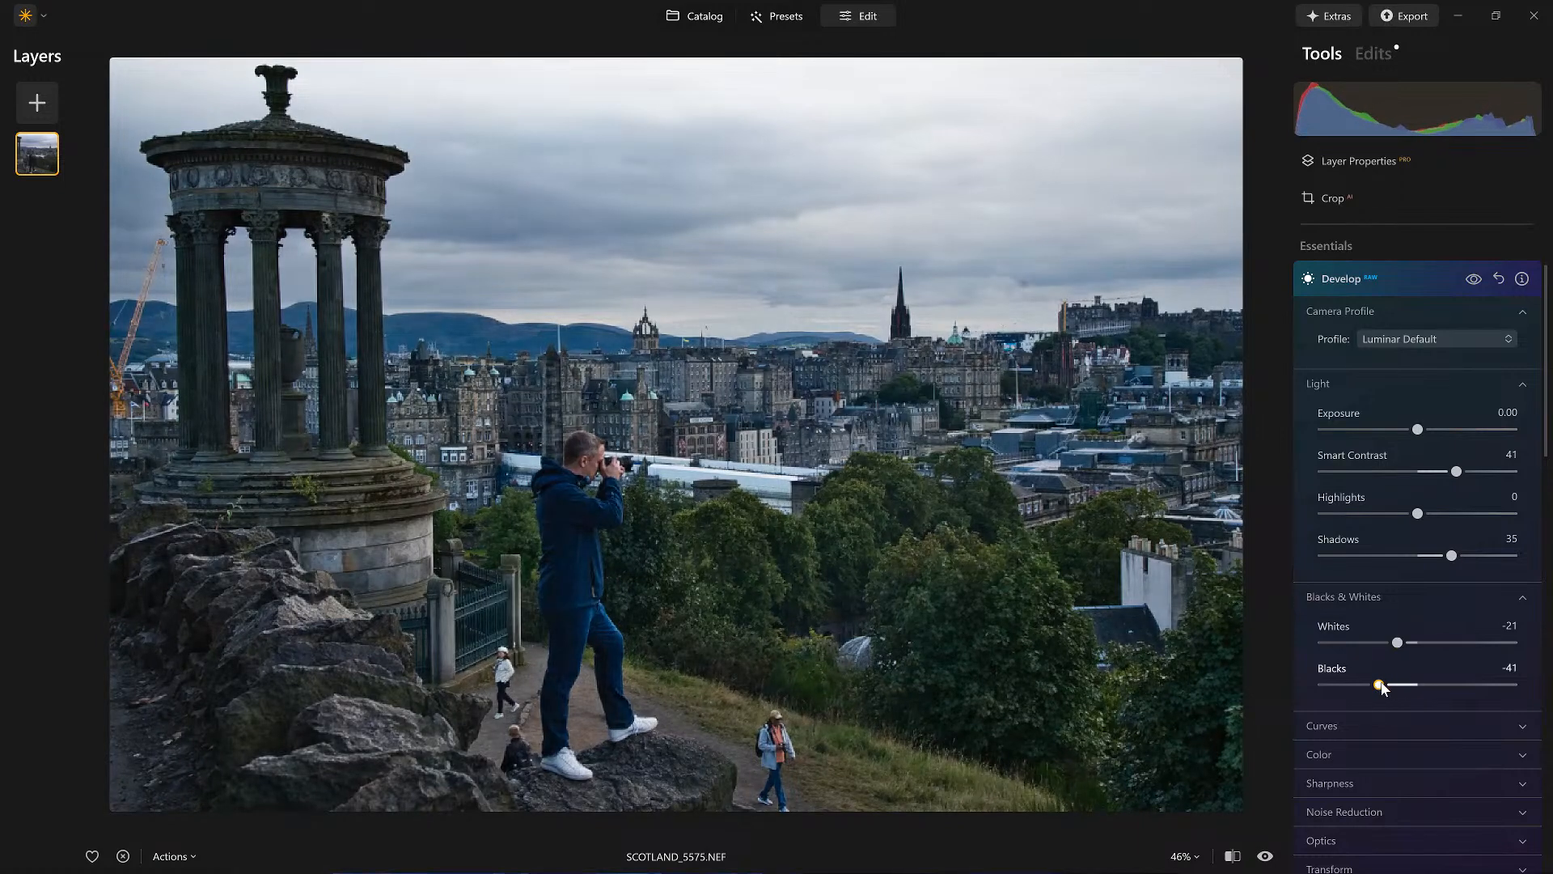
Step: Toggle the Develop edits to compare, then set the Enhance Accent to 44
{"action": "left_click", "coordinate": [1474, 279]}
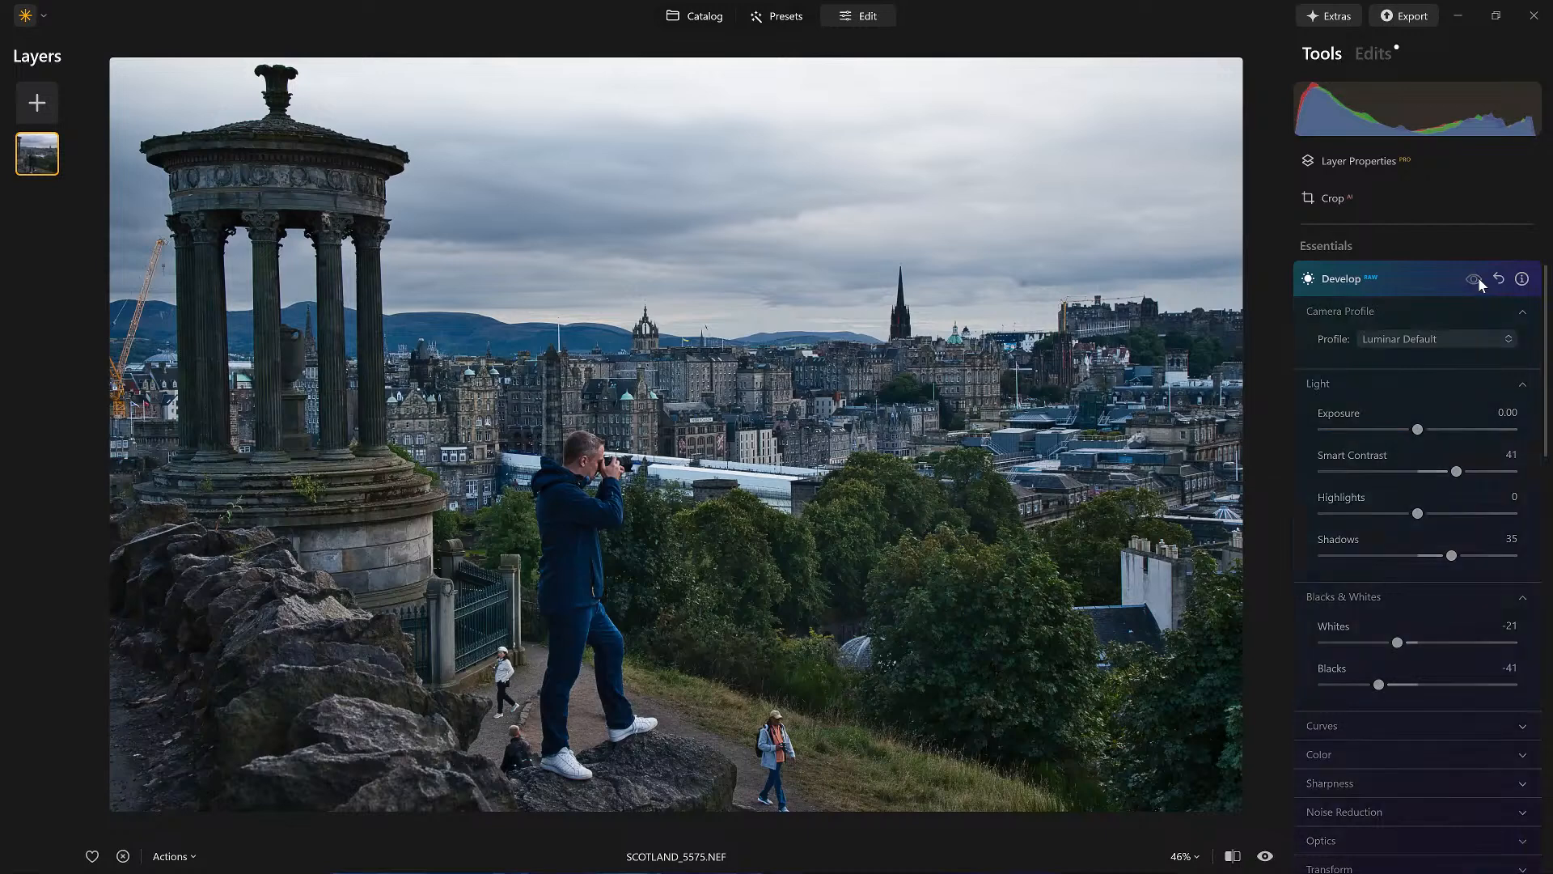
{"action": "left_click", "coordinate": [1474, 279]}
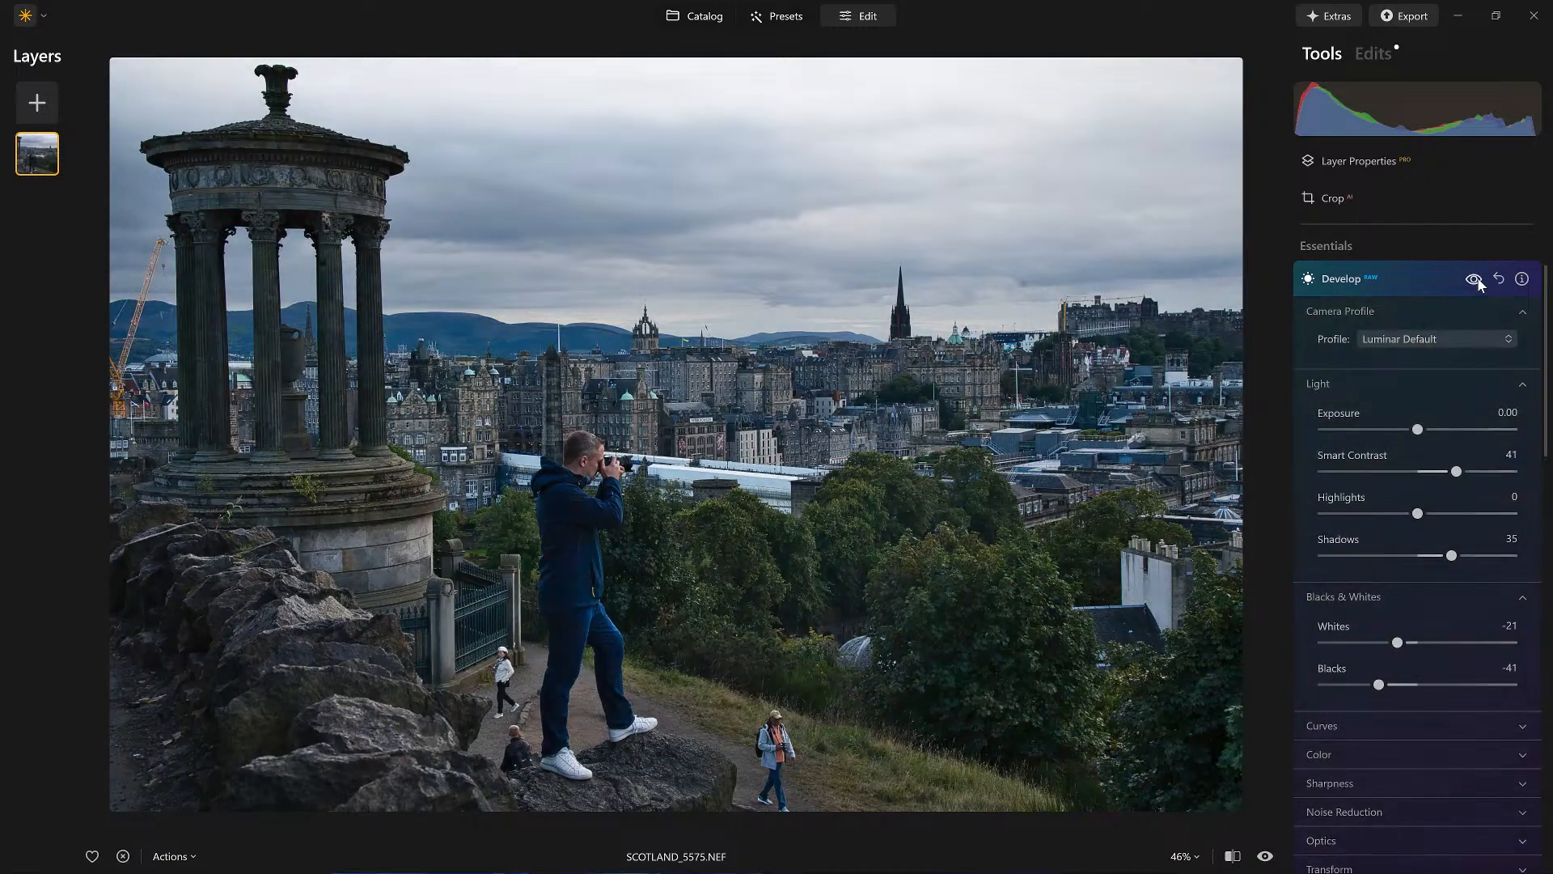
{"action": "left_click", "coordinate": [1416, 284]}
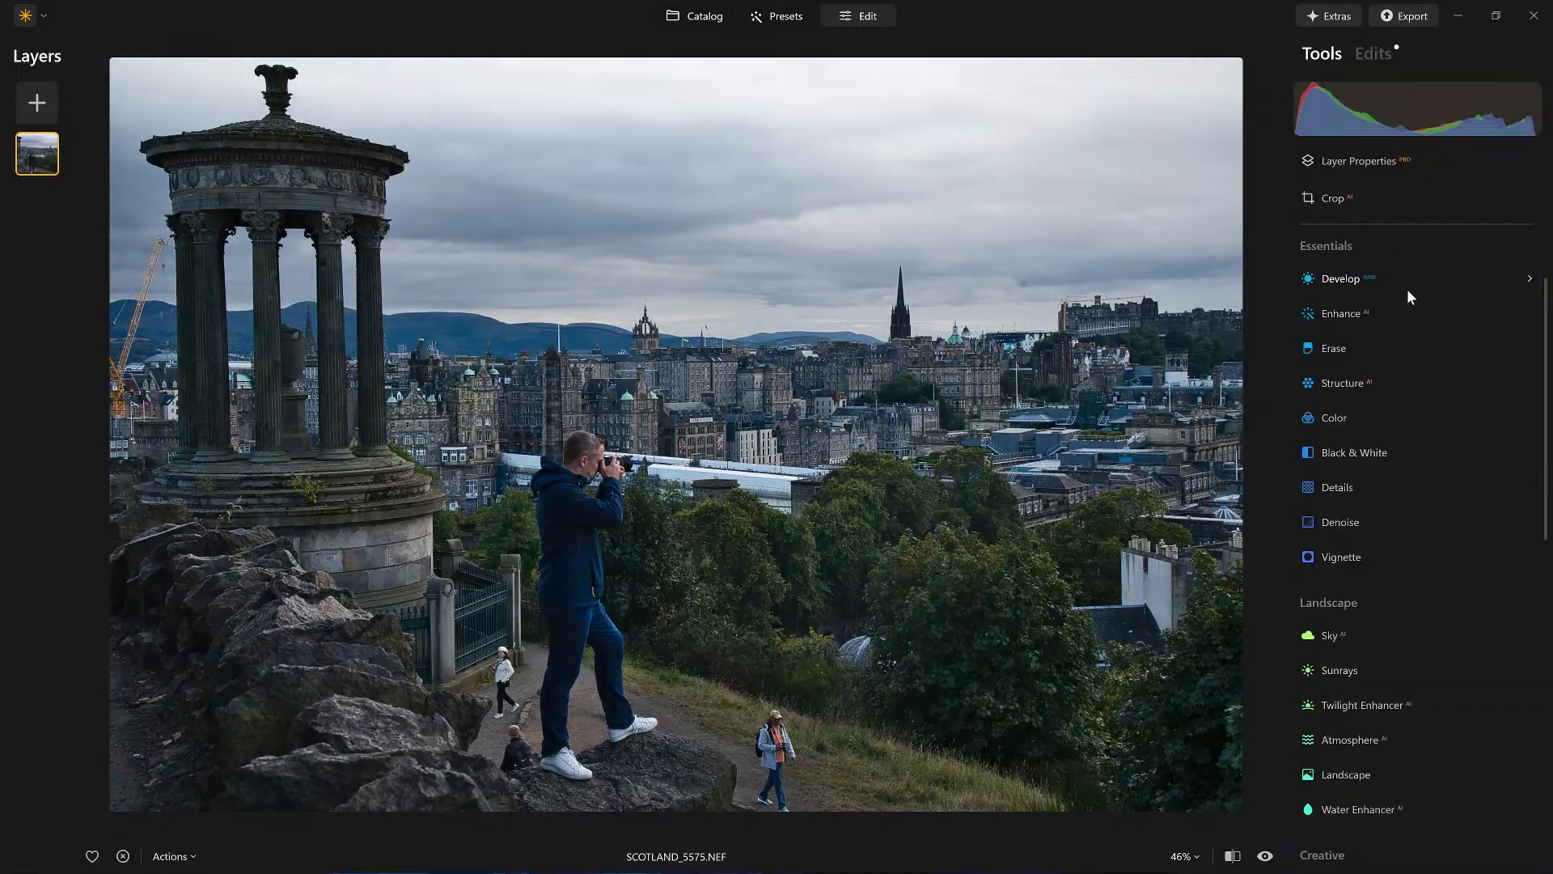
{"action": "left_click", "coordinate": [1353, 314]}
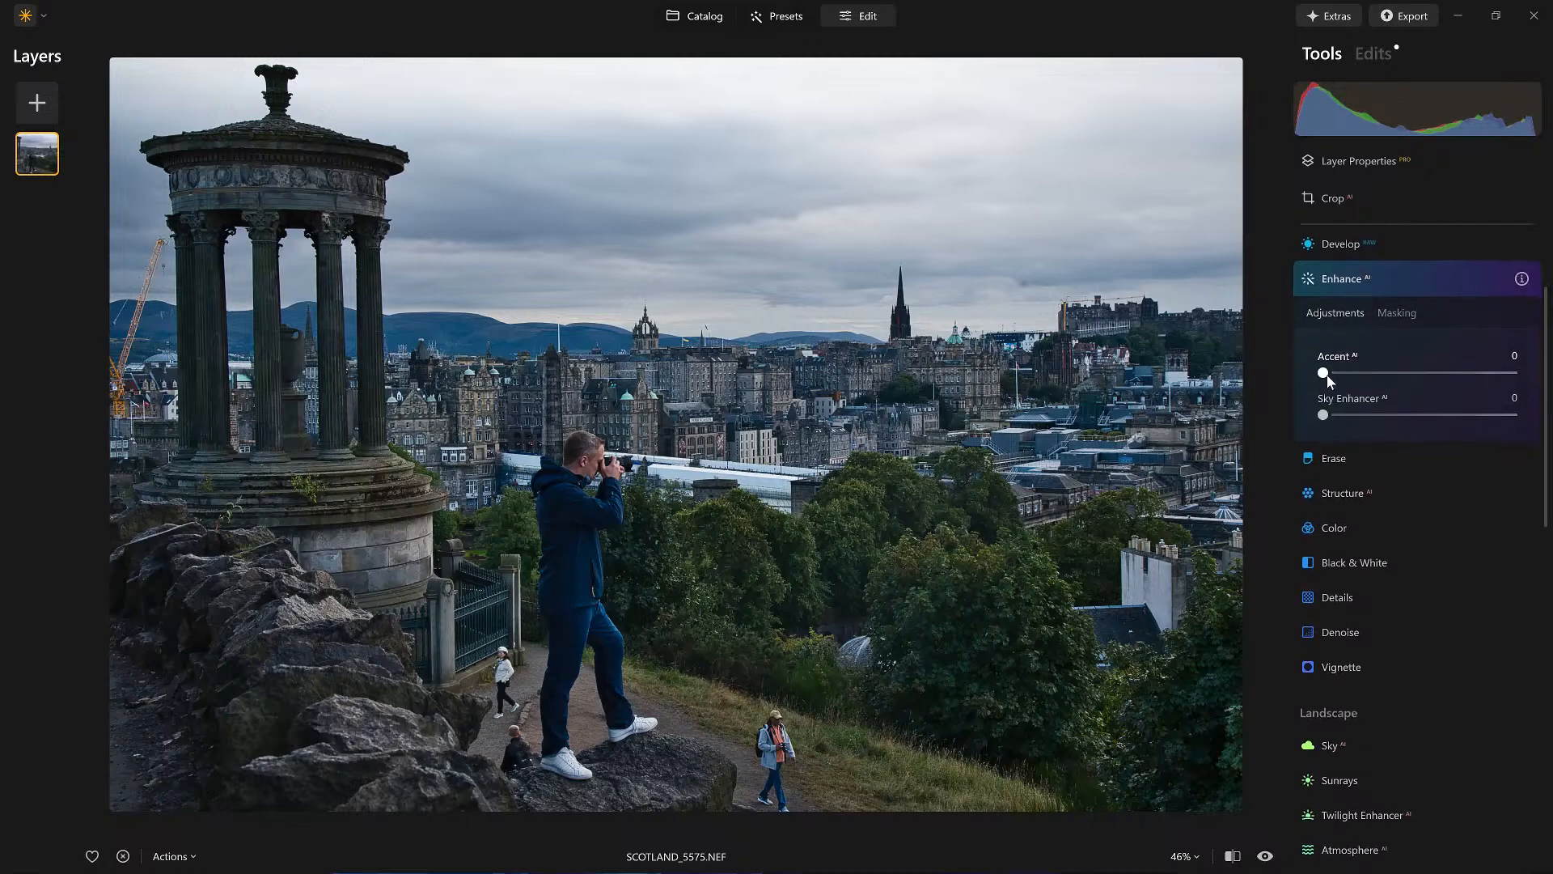
{"action": "left_click_drag", "start_coordinate": [1337, 371], "coordinate": [1411, 372]}
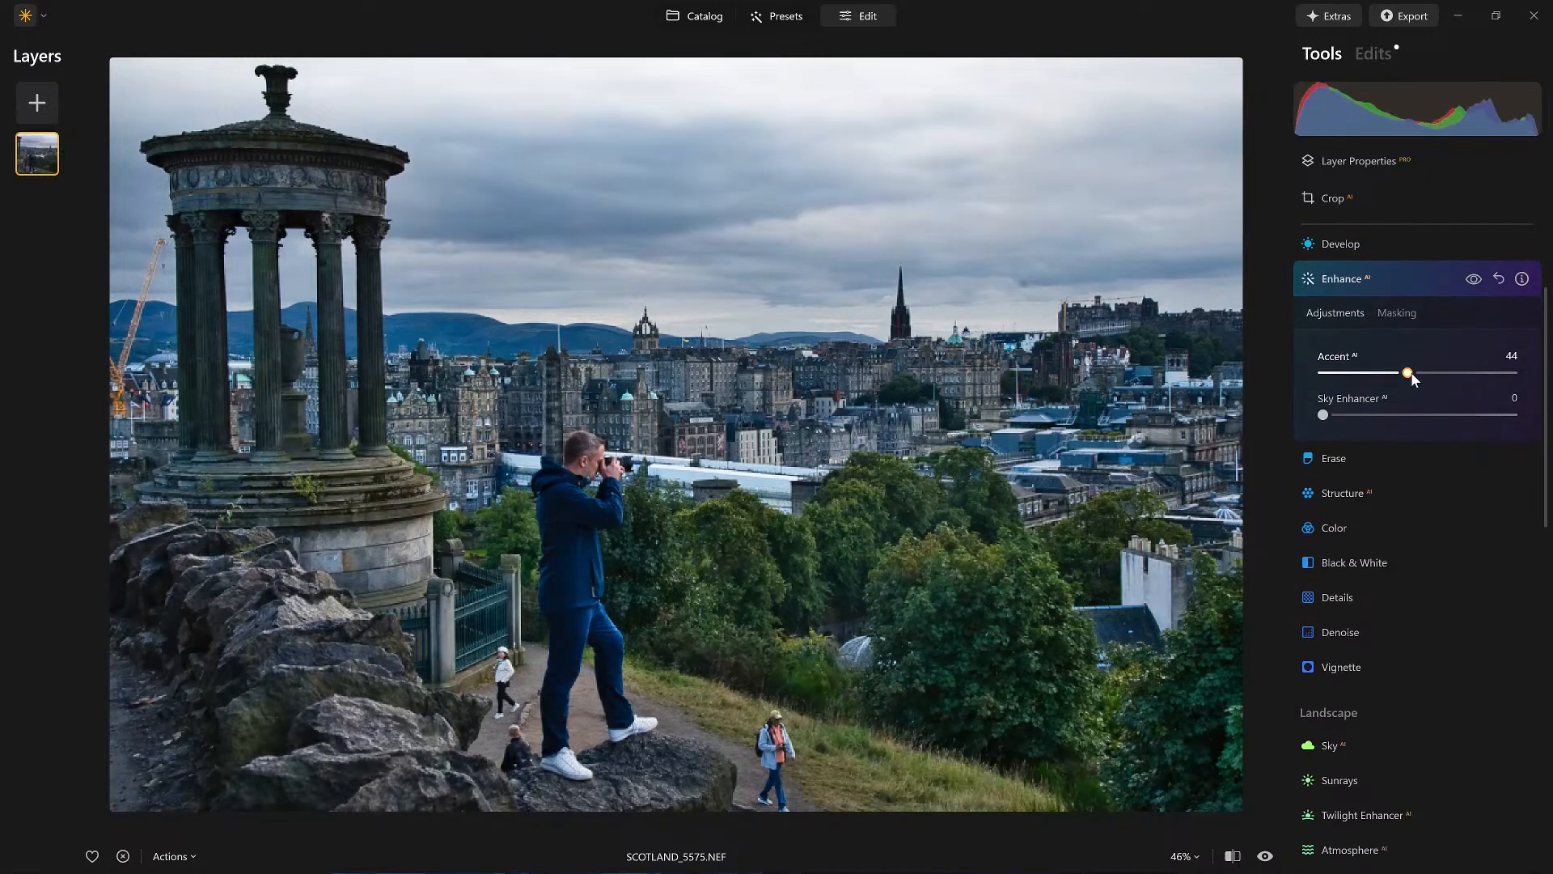
{"action": "left_click", "coordinate": [1402, 279]}
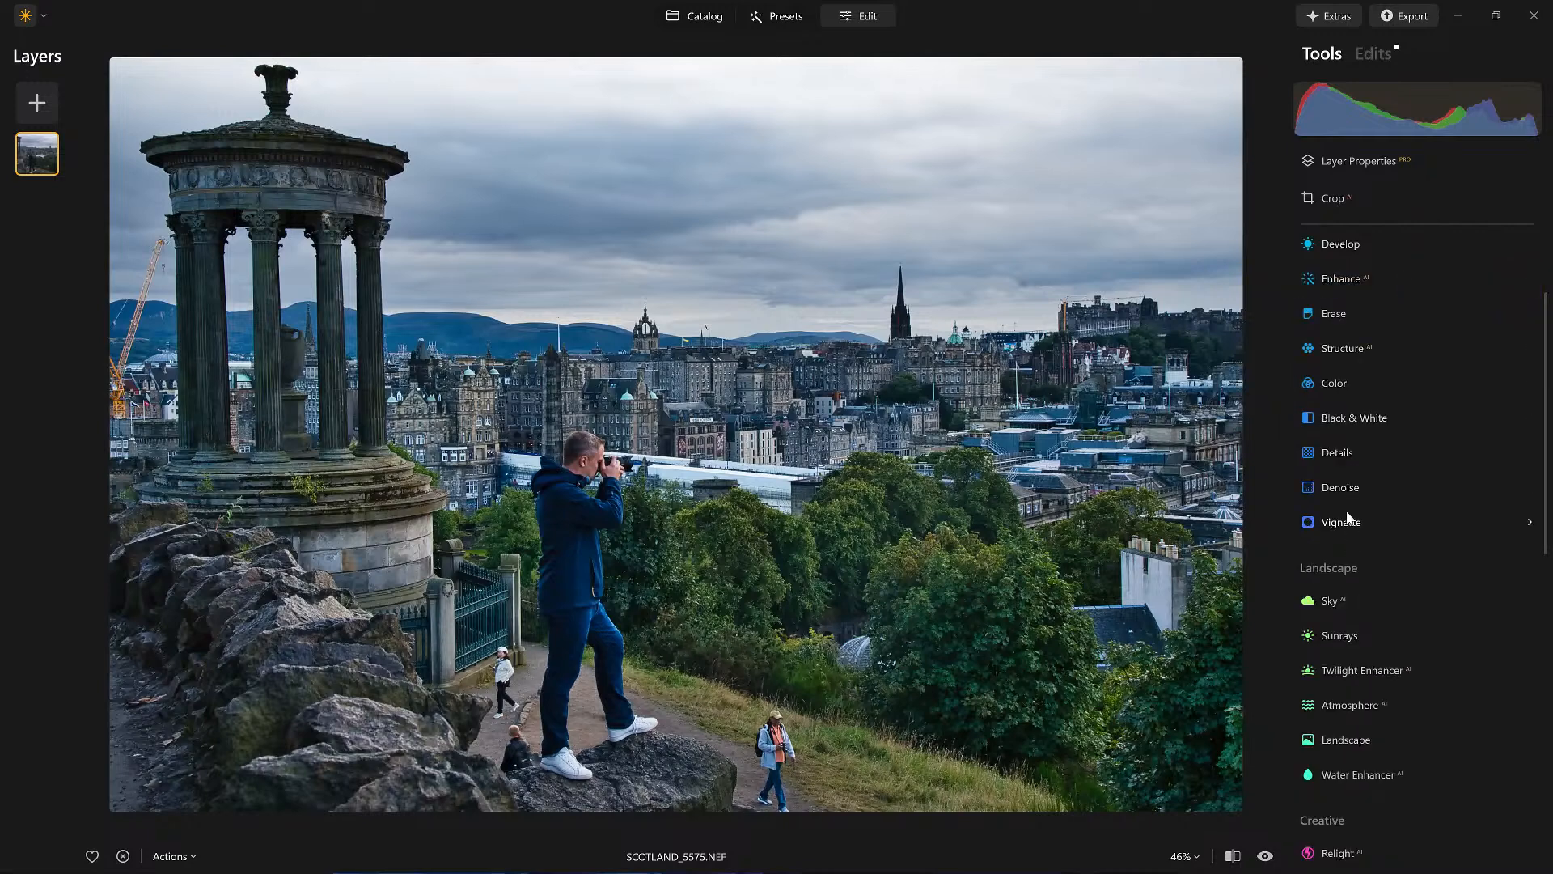
Step: With the Erase tool, remove the two people walking along the grassy path
{"action": "scroll", "coordinate": [1348, 533], "scroll_direction": "up", "scroll_amount": 1}
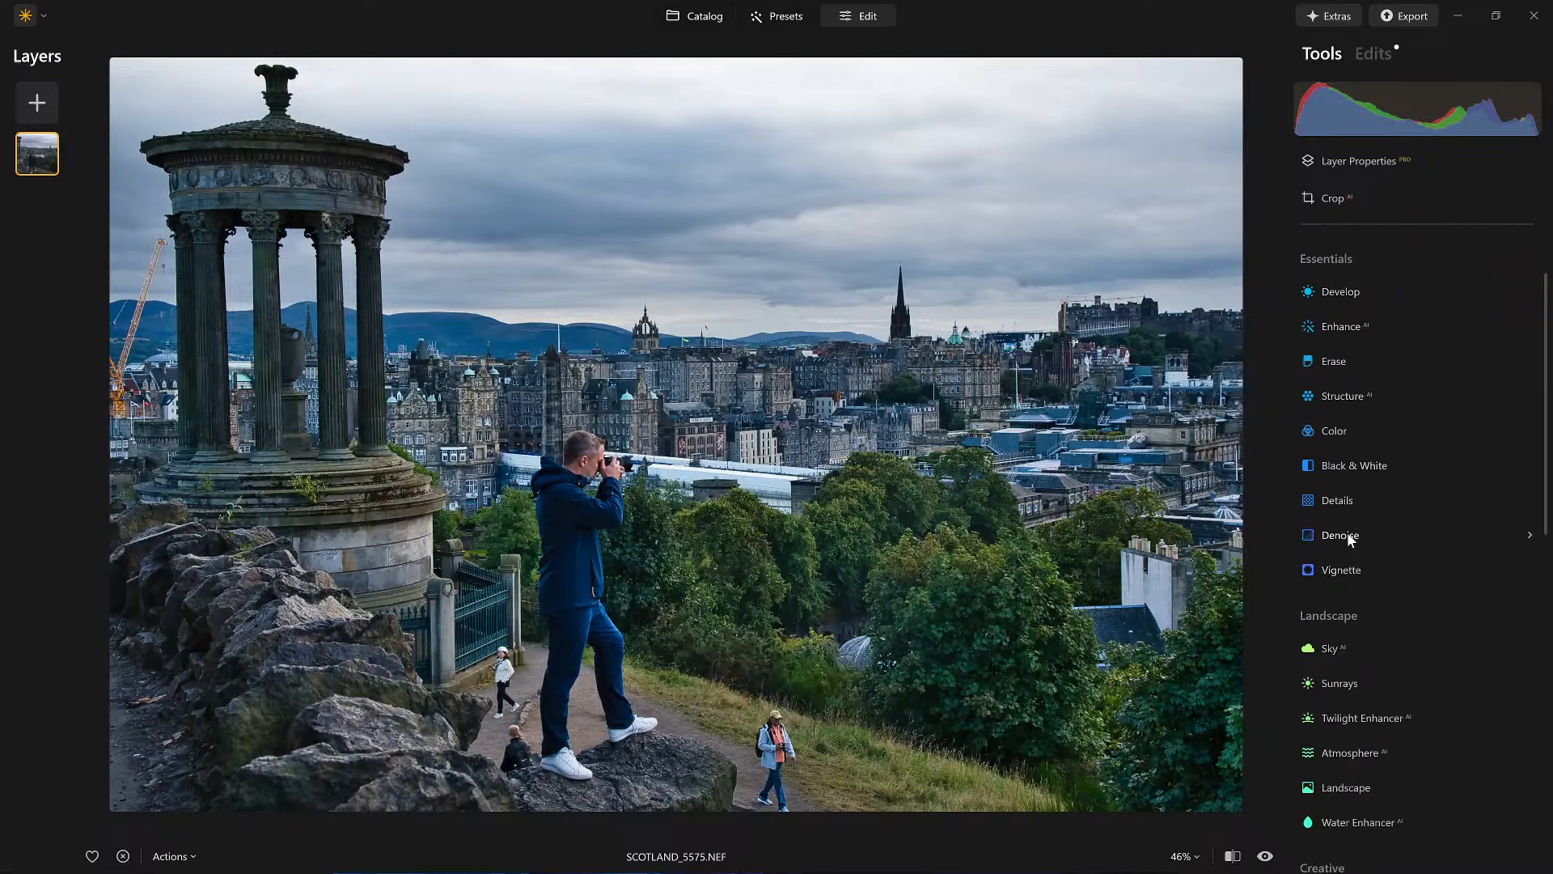
{"action": "left_click", "coordinate": [1328, 377]}
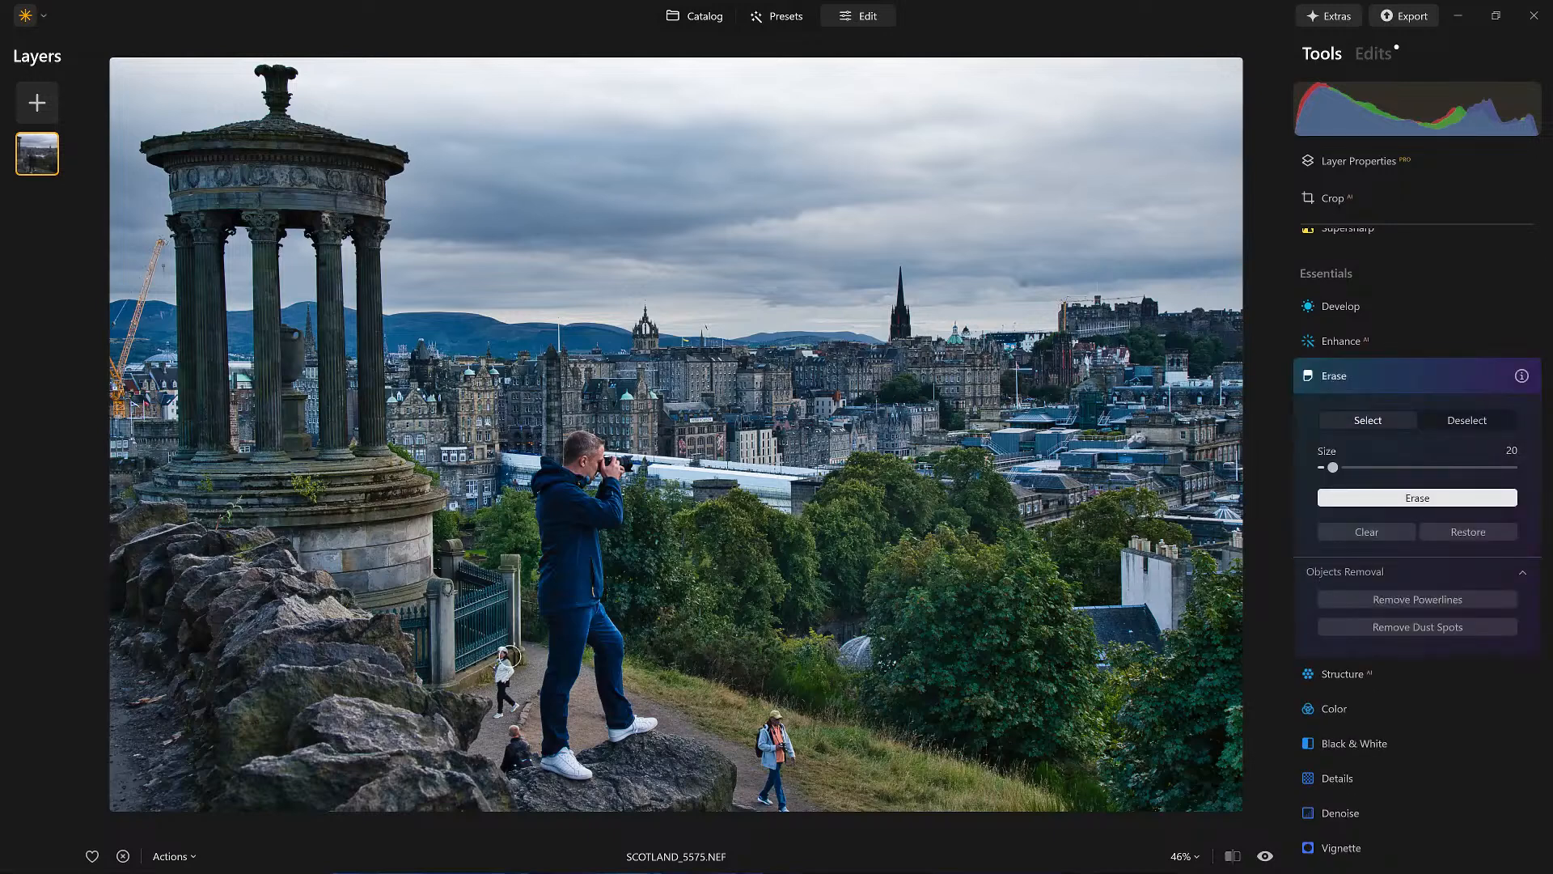
{"action": "left_click_drag", "start_coordinate": [505, 651], "coordinate": [509, 712]}
{"action": "left_click", "coordinate": [1422, 497]}
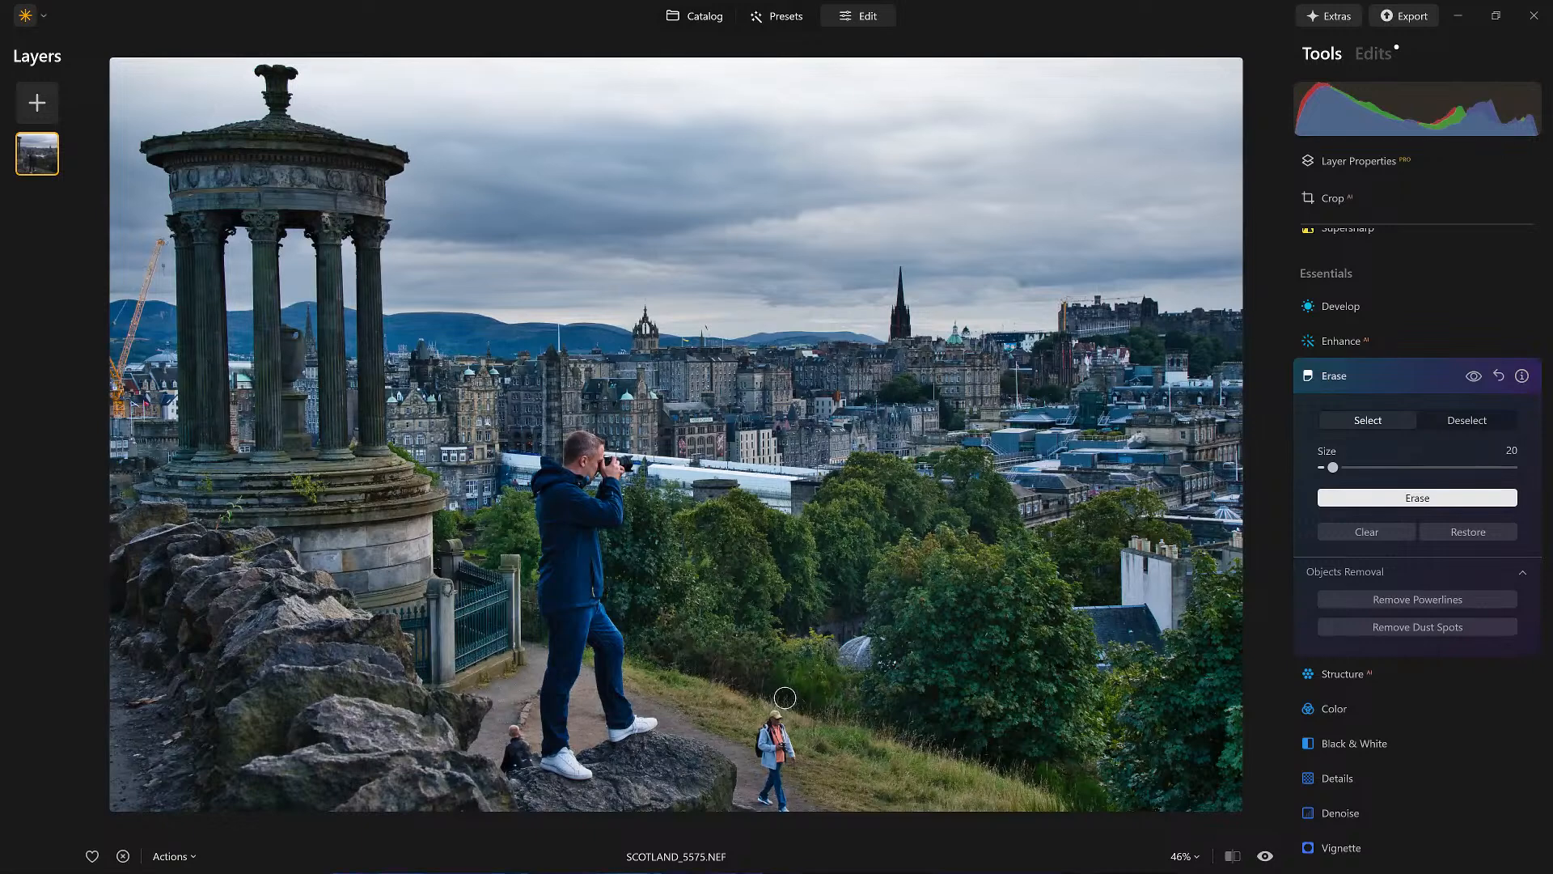
{"action": "mouse_move", "coordinate": [782, 720]}
{"action": "left_mouse_down"}
{"action": "mouse_move", "coordinate": [795, 757]}
{"action": "mouse_move", "coordinate": [776, 727]}
{"action": "mouse_move", "coordinate": [788, 809]}
{"action": "mouse_move", "coordinate": [780, 764]}
{"action": "mouse_move", "coordinate": [777, 802]}
{"action": "mouse_move", "coordinate": [762, 802]}
{"action": "mouse_move", "coordinate": [775, 775]}
{"action": "mouse_move", "coordinate": [779, 716]}
{"action": "left_mouse_up"}
{"action": "left_click", "coordinate": [1424, 499]}
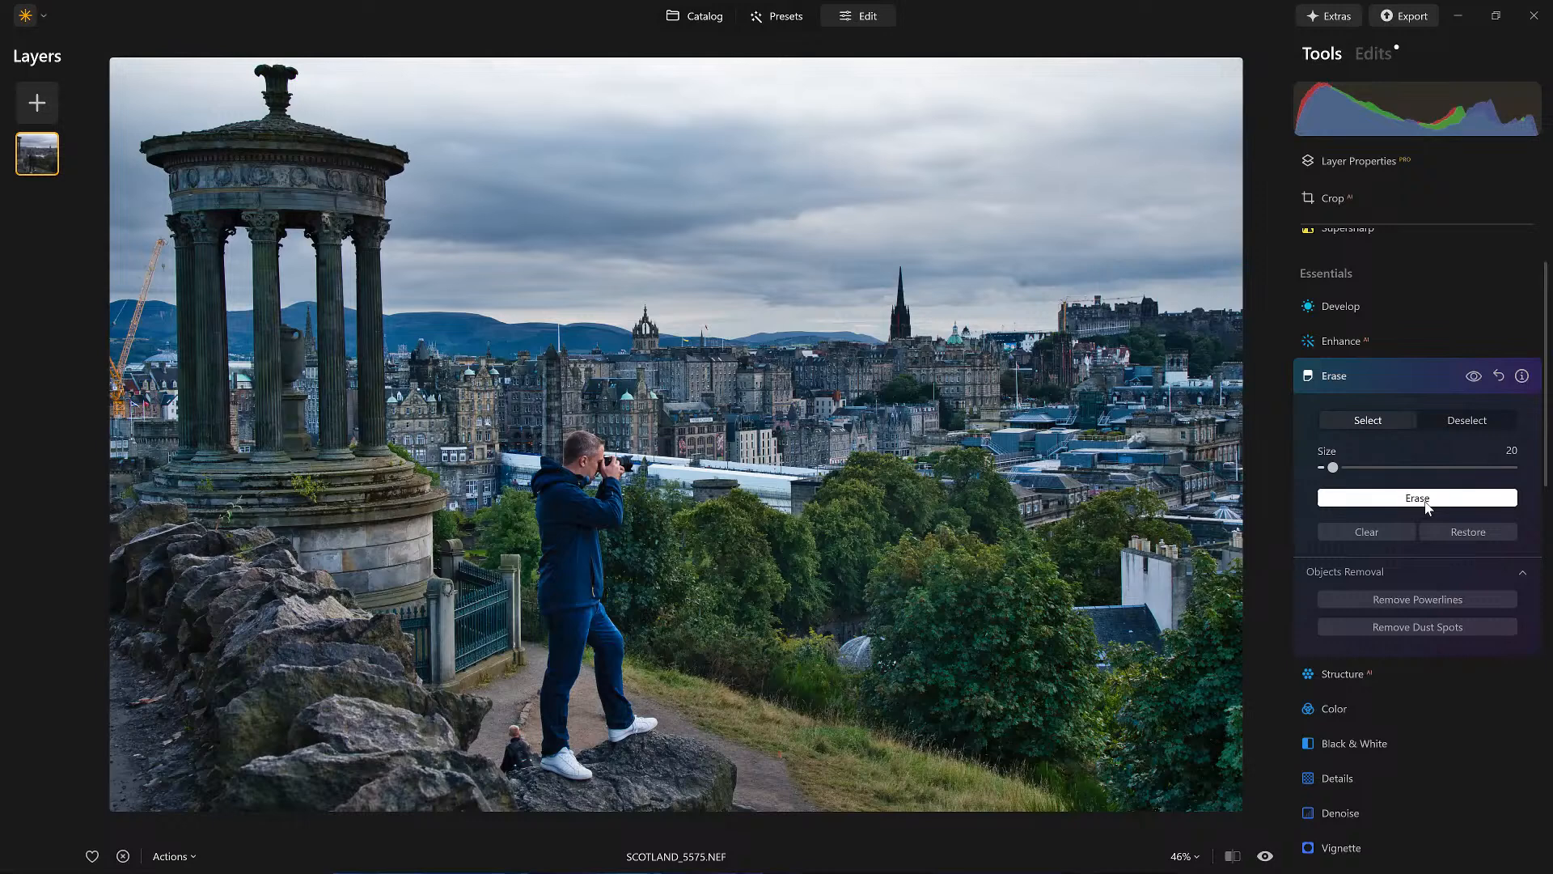
Step: Select the person sitting by the rocks, trim the selection with Deselect, and erase them
{"action": "left_click", "coordinate": [515, 730]}
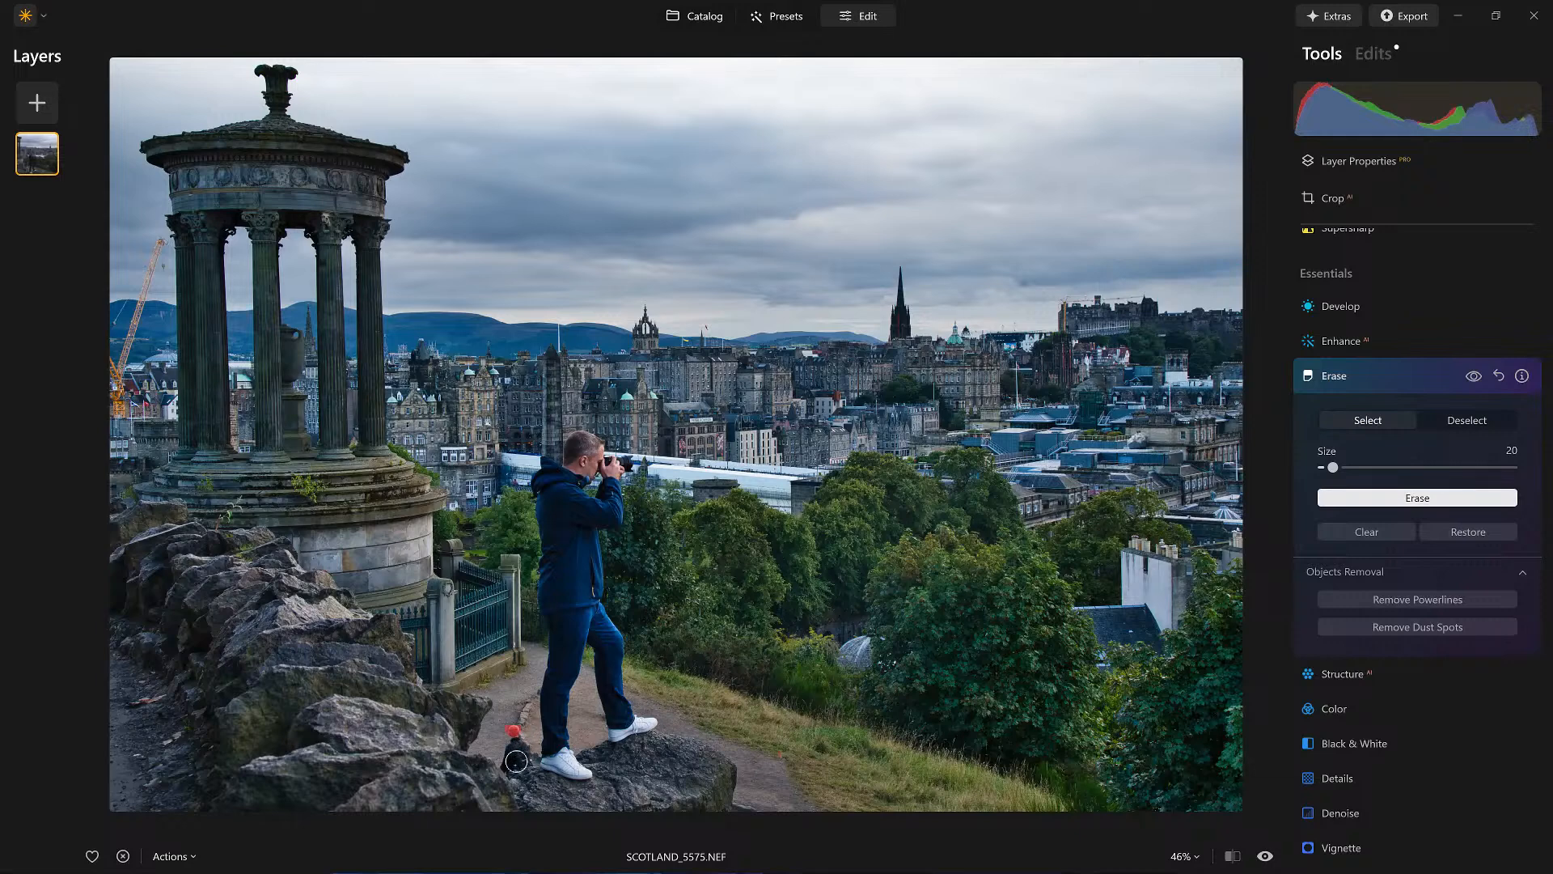
{"action": "mouse_move", "coordinate": [520, 730]}
{"action": "left_mouse_down"}
{"action": "mouse_move", "coordinate": [531, 756]}
{"action": "mouse_move", "coordinate": [524, 740]}
{"action": "mouse_move", "coordinate": [535, 763]}
{"action": "mouse_move", "coordinate": [503, 769]}
{"action": "left_mouse_up"}
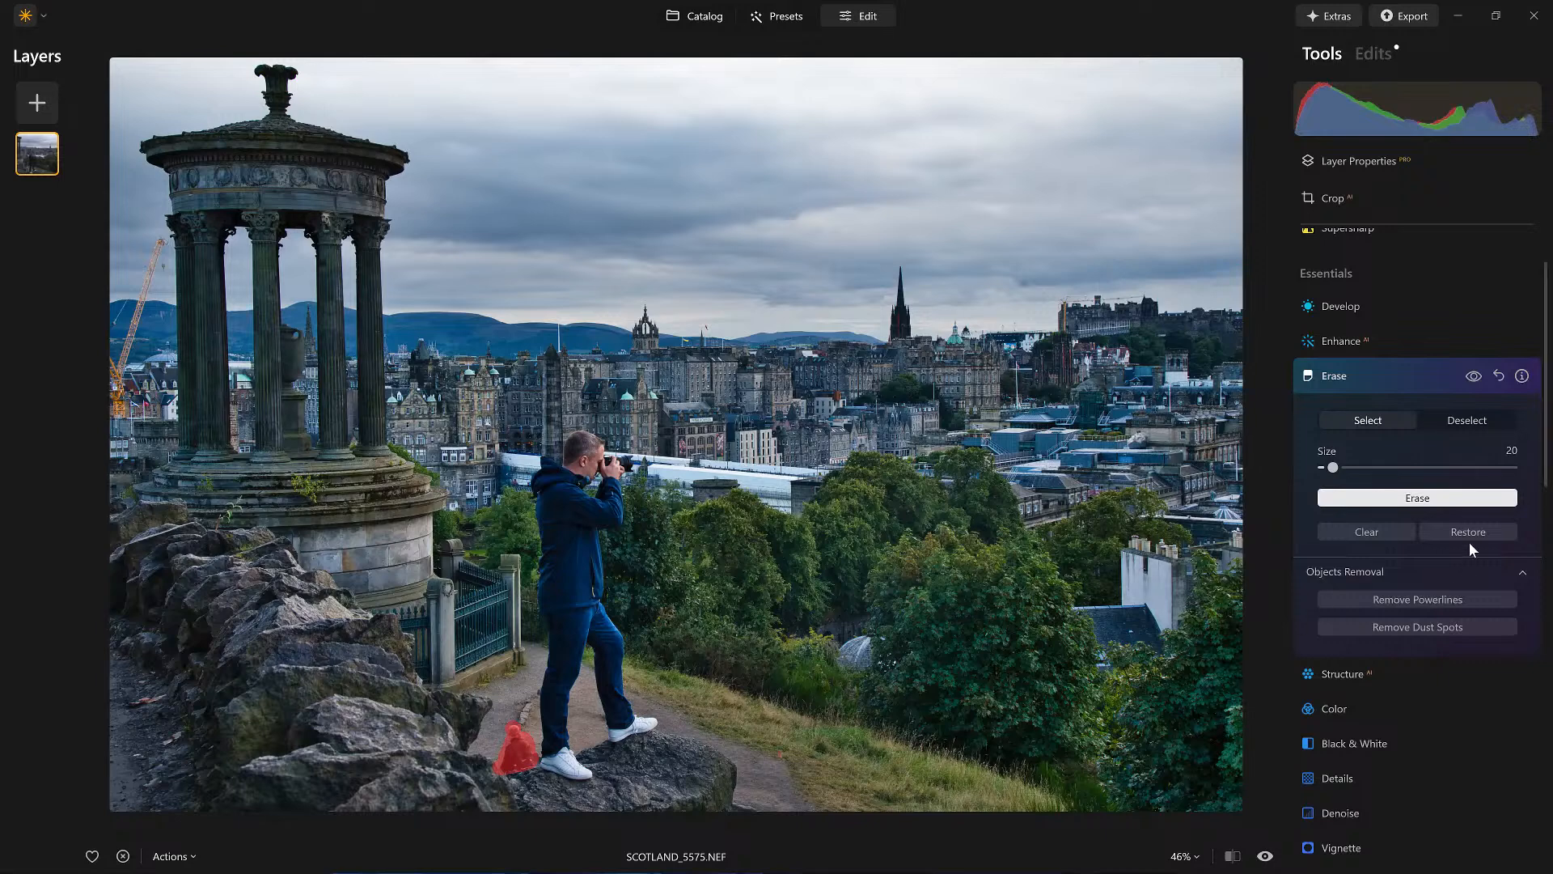
{"action": "left_click", "coordinate": [1468, 420]}
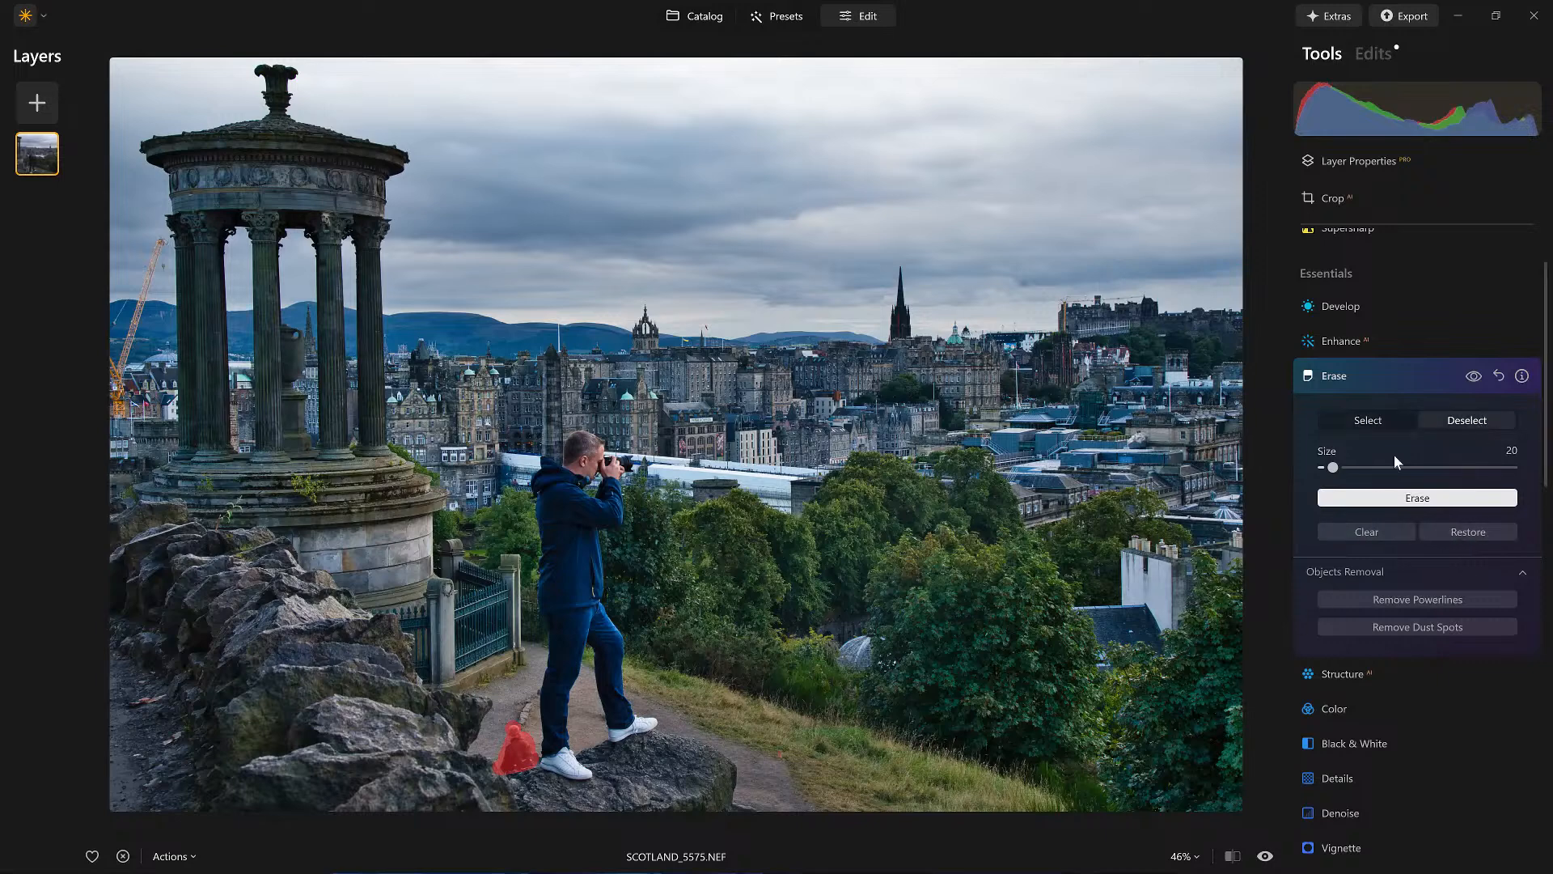
{"action": "mouse_move", "coordinate": [485, 760]}
{"action": "left_mouse_down"}
{"action": "mouse_move", "coordinate": [506, 787]}
{"action": "mouse_move", "coordinate": [489, 757]}
{"action": "left_mouse_up"}
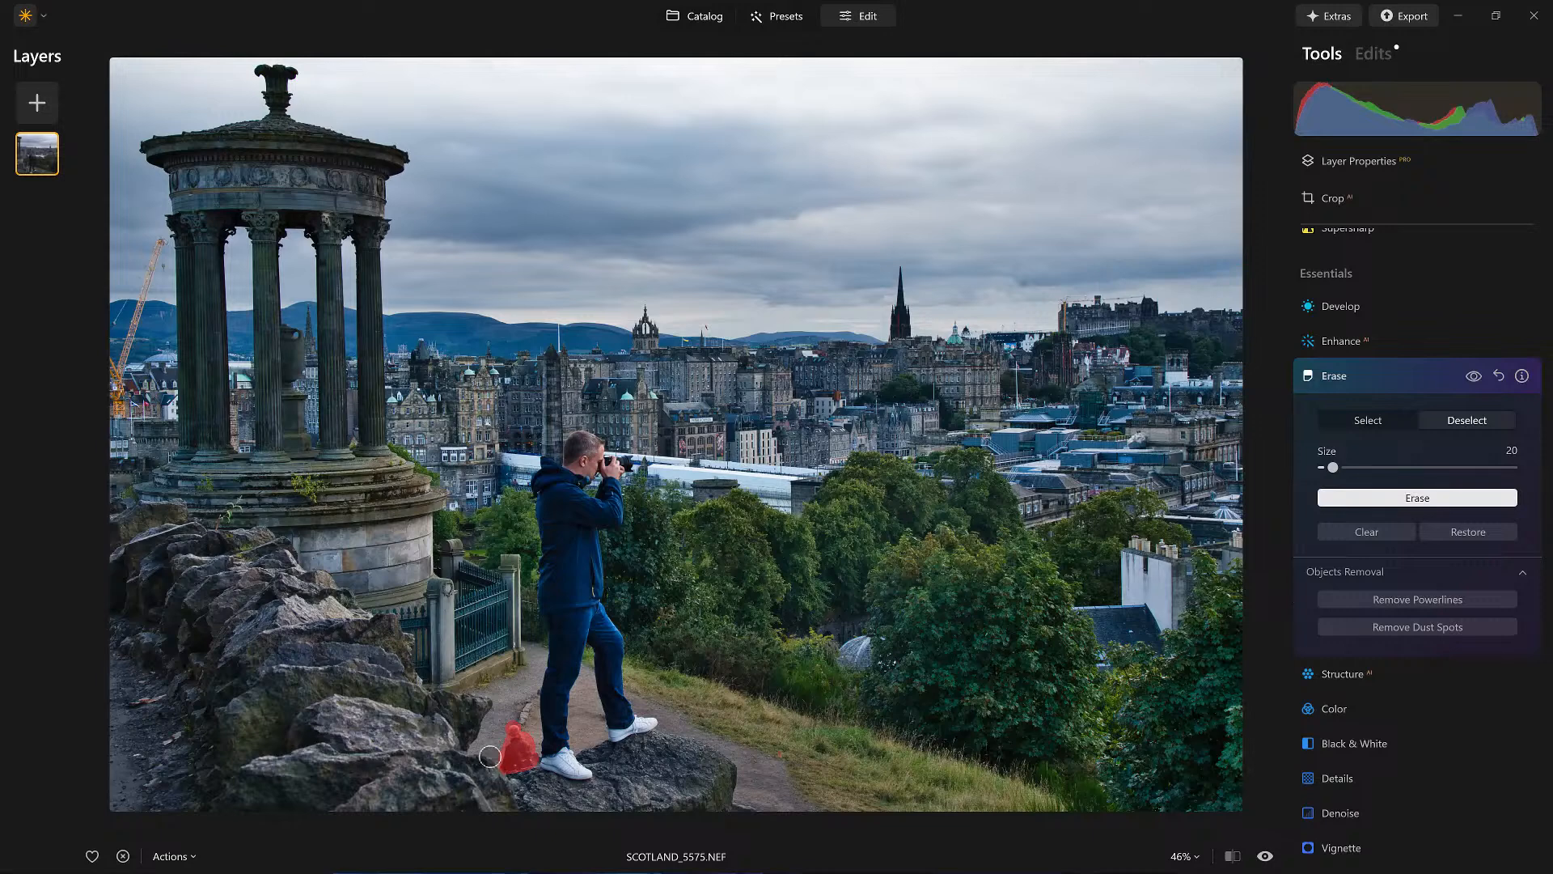
{"action": "left_click", "coordinate": [1398, 498]}
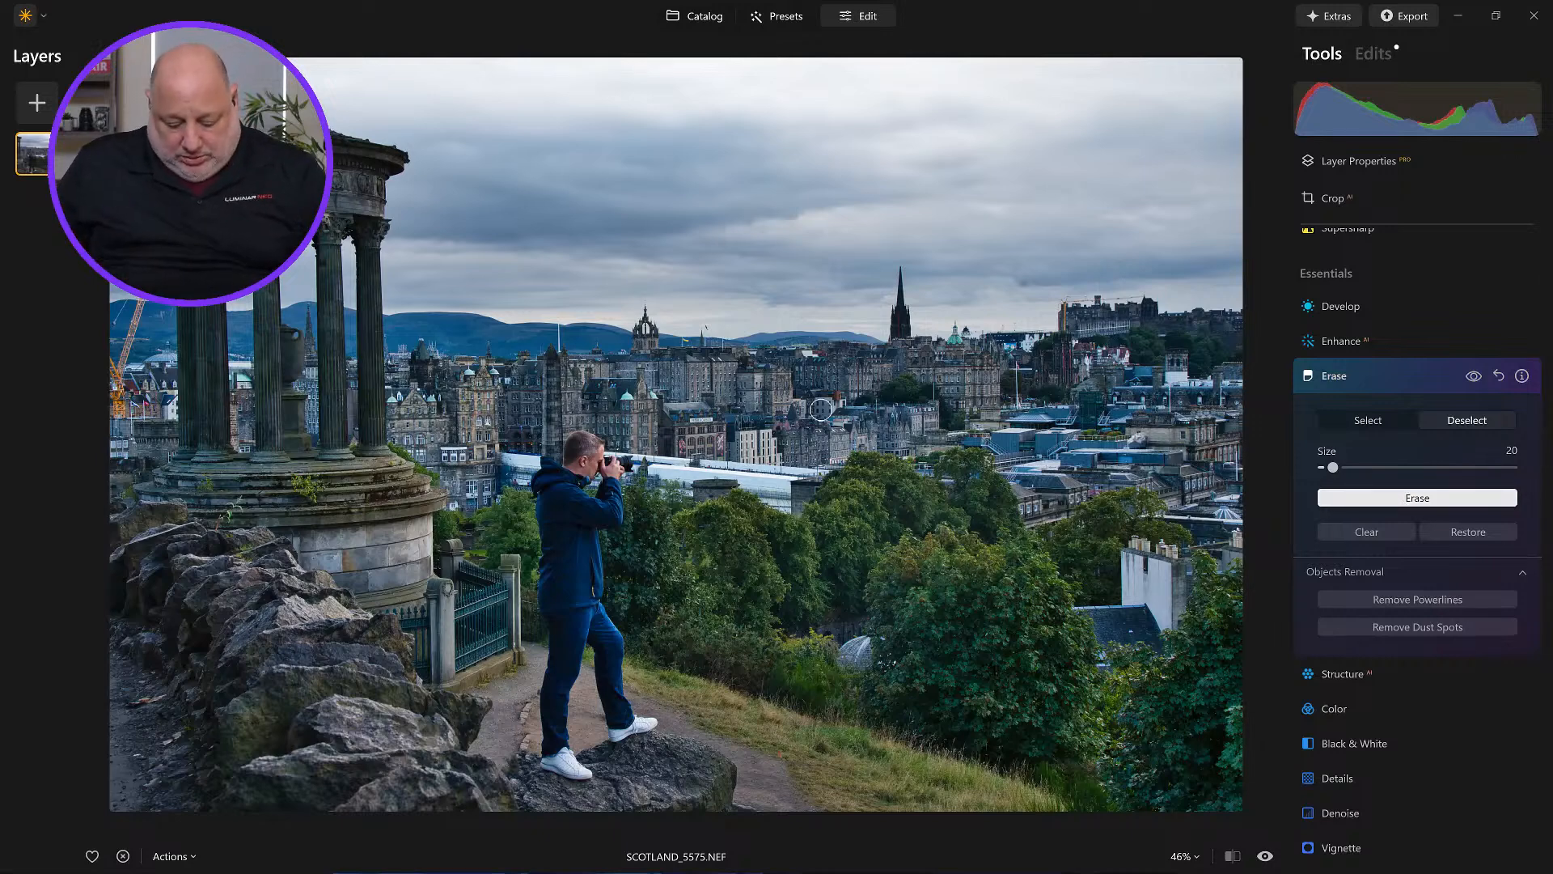
Step: Return to the grid, open the edited photo in GenExpand and extend the canvas slightly upward
{"action": "key", "text": "g"}
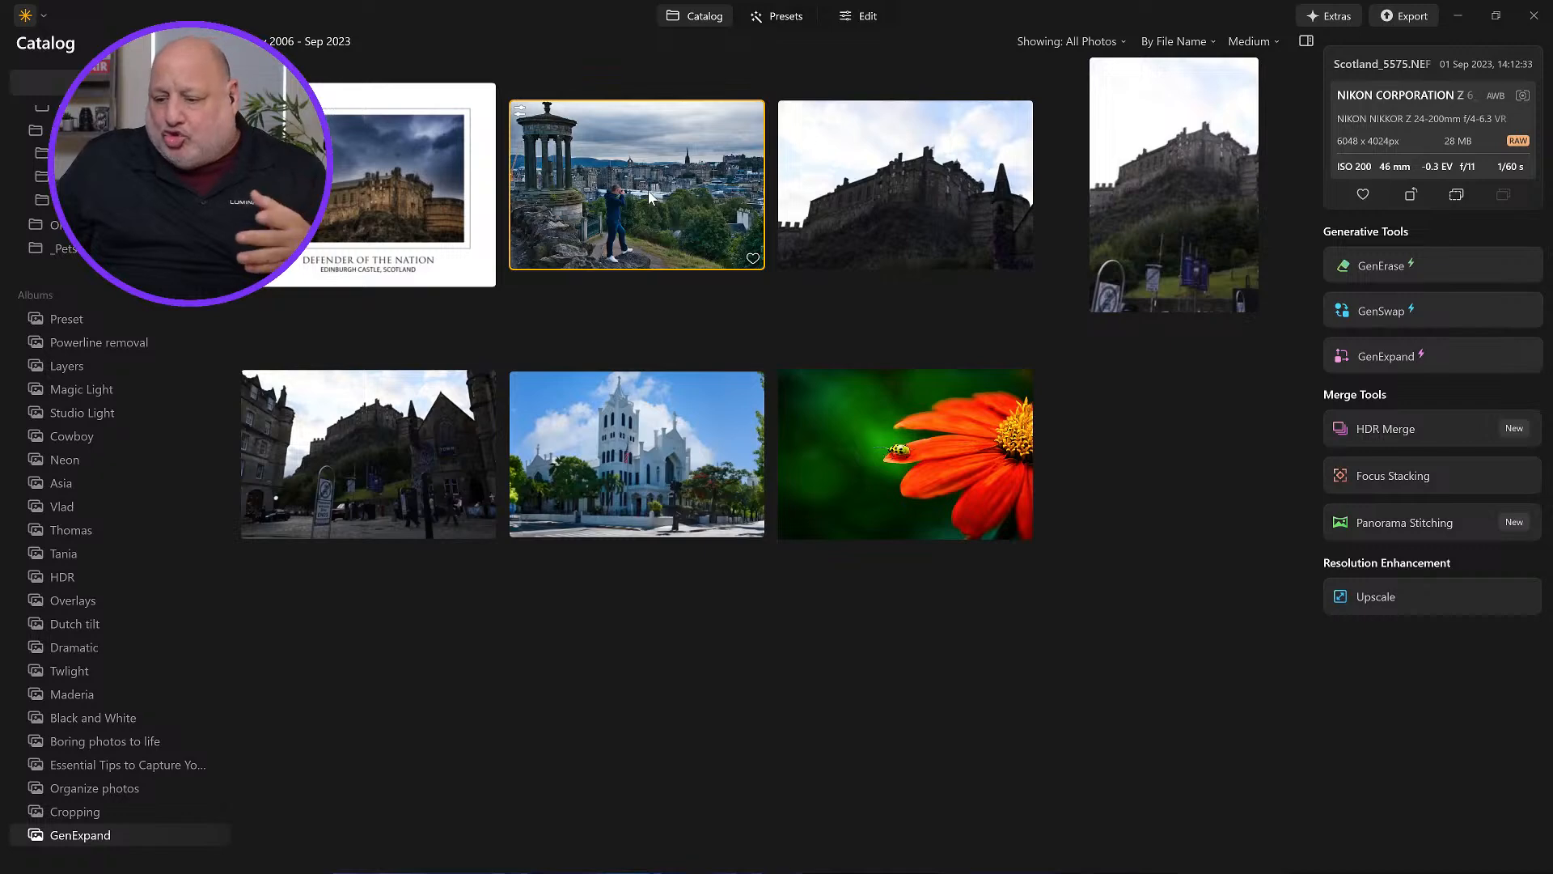
{"action": "left_click_drag", "start_coordinate": [650, 196], "coordinate": [1400, 355]}
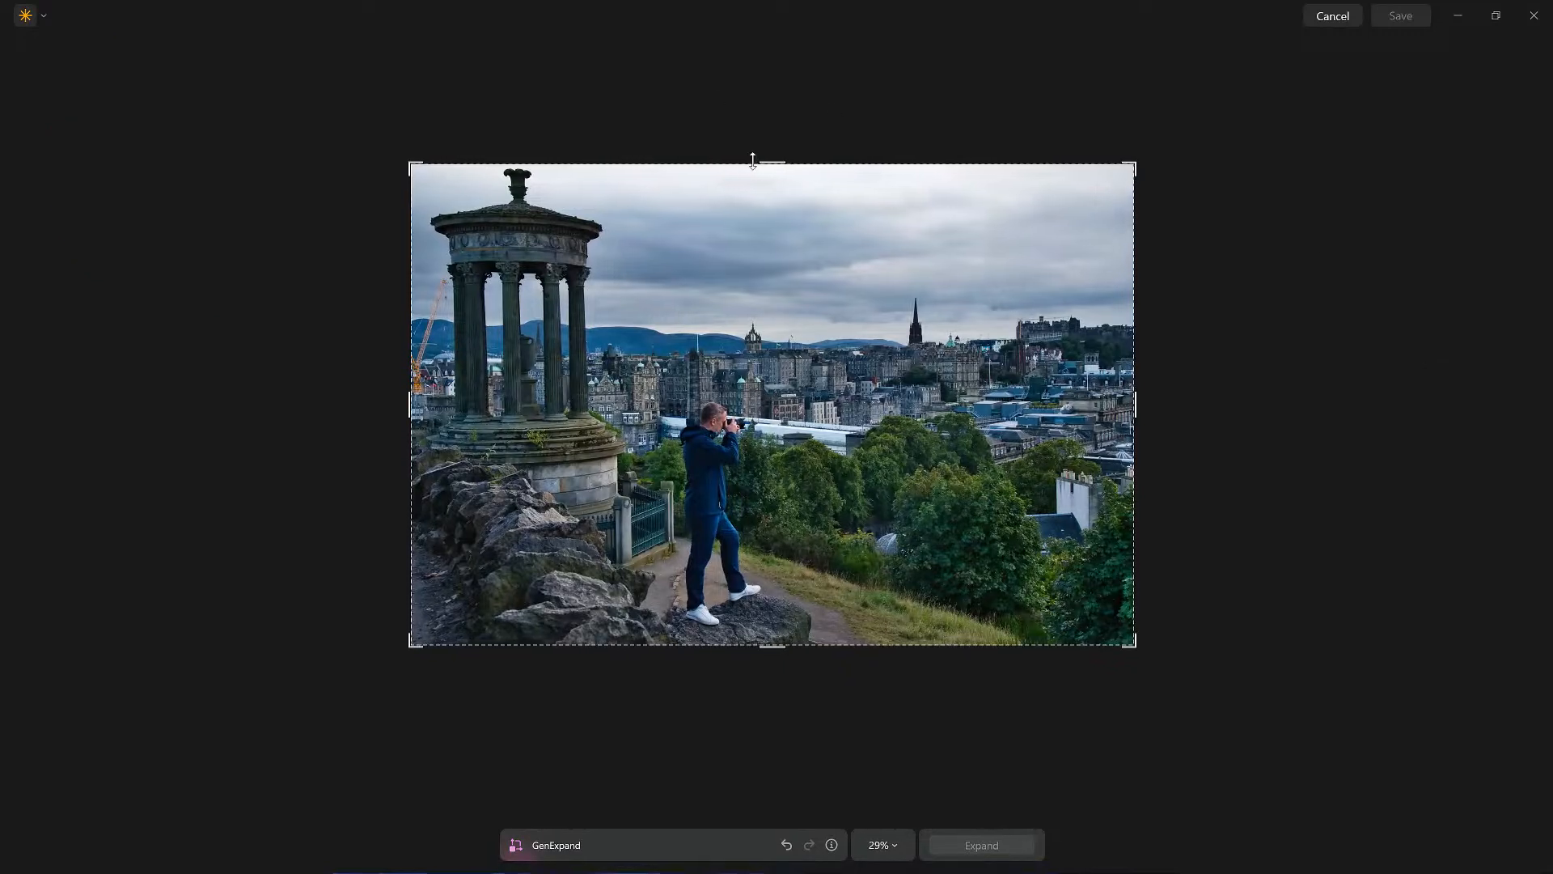
{"action": "left_click_drag", "start_coordinate": [762, 162], "coordinate": [762, 140]}
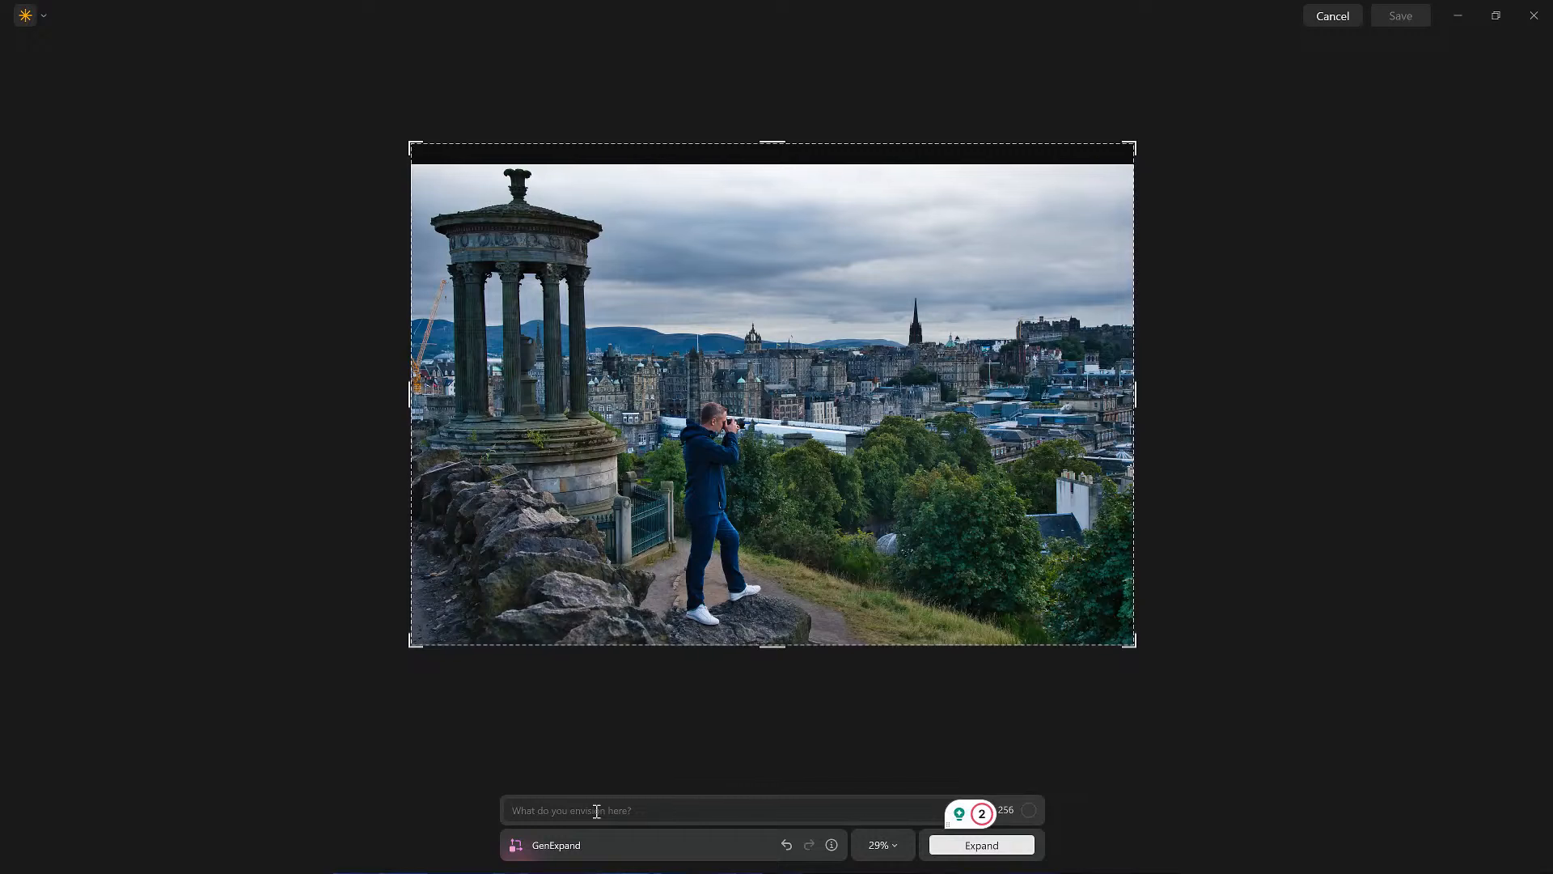
Step: Generate the top expansion with the prompt "white clouds"
{"action": "type", "text": "whi"}
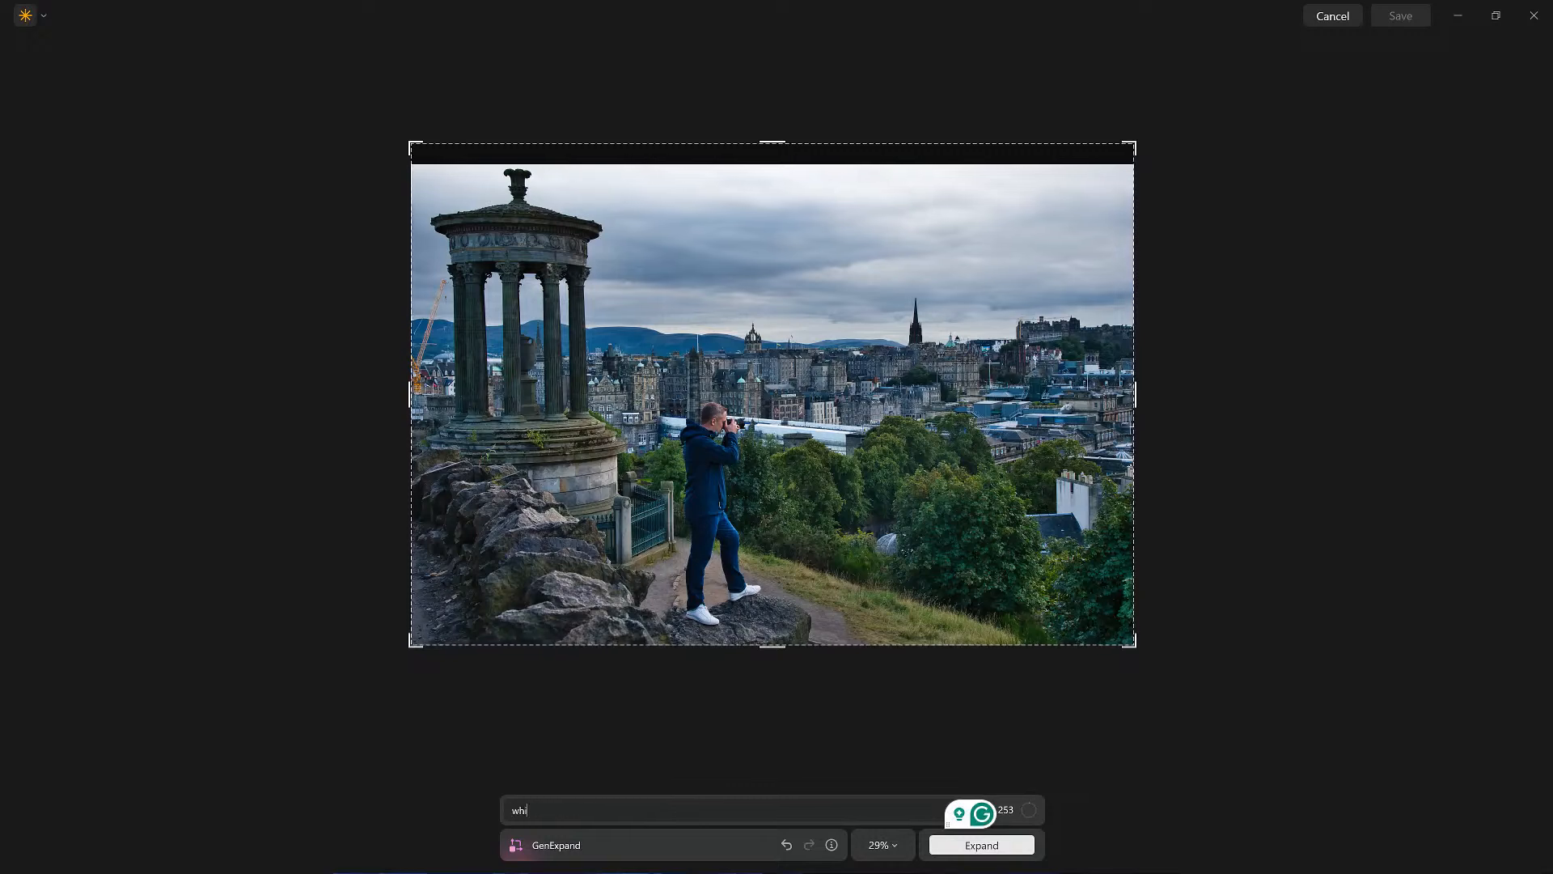
{"action": "type", "text": "te clouds"}
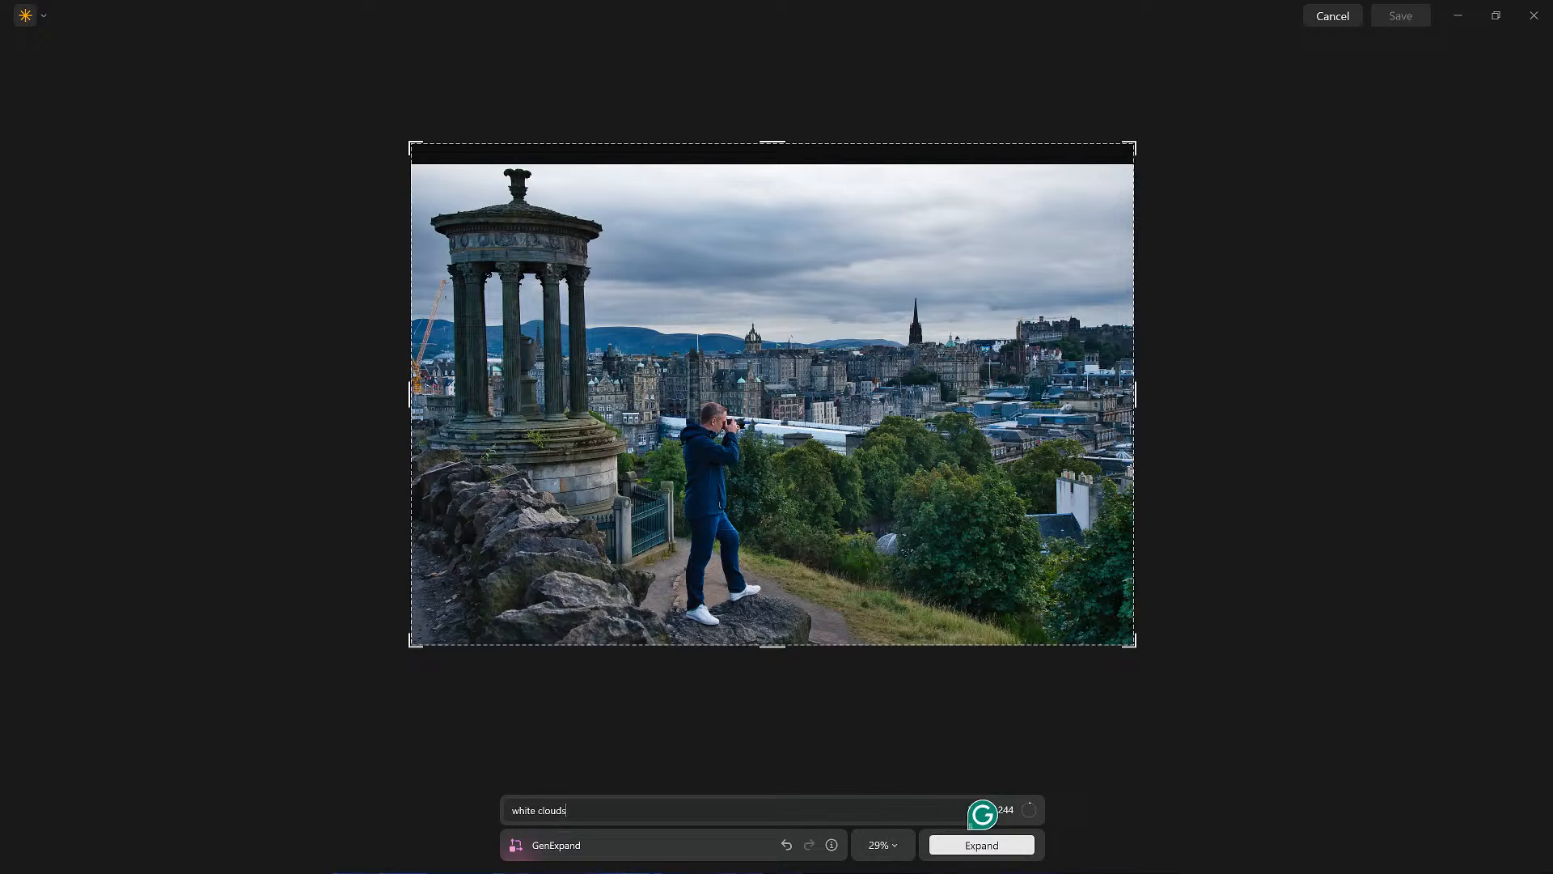
{"action": "key", "text": "Return"}
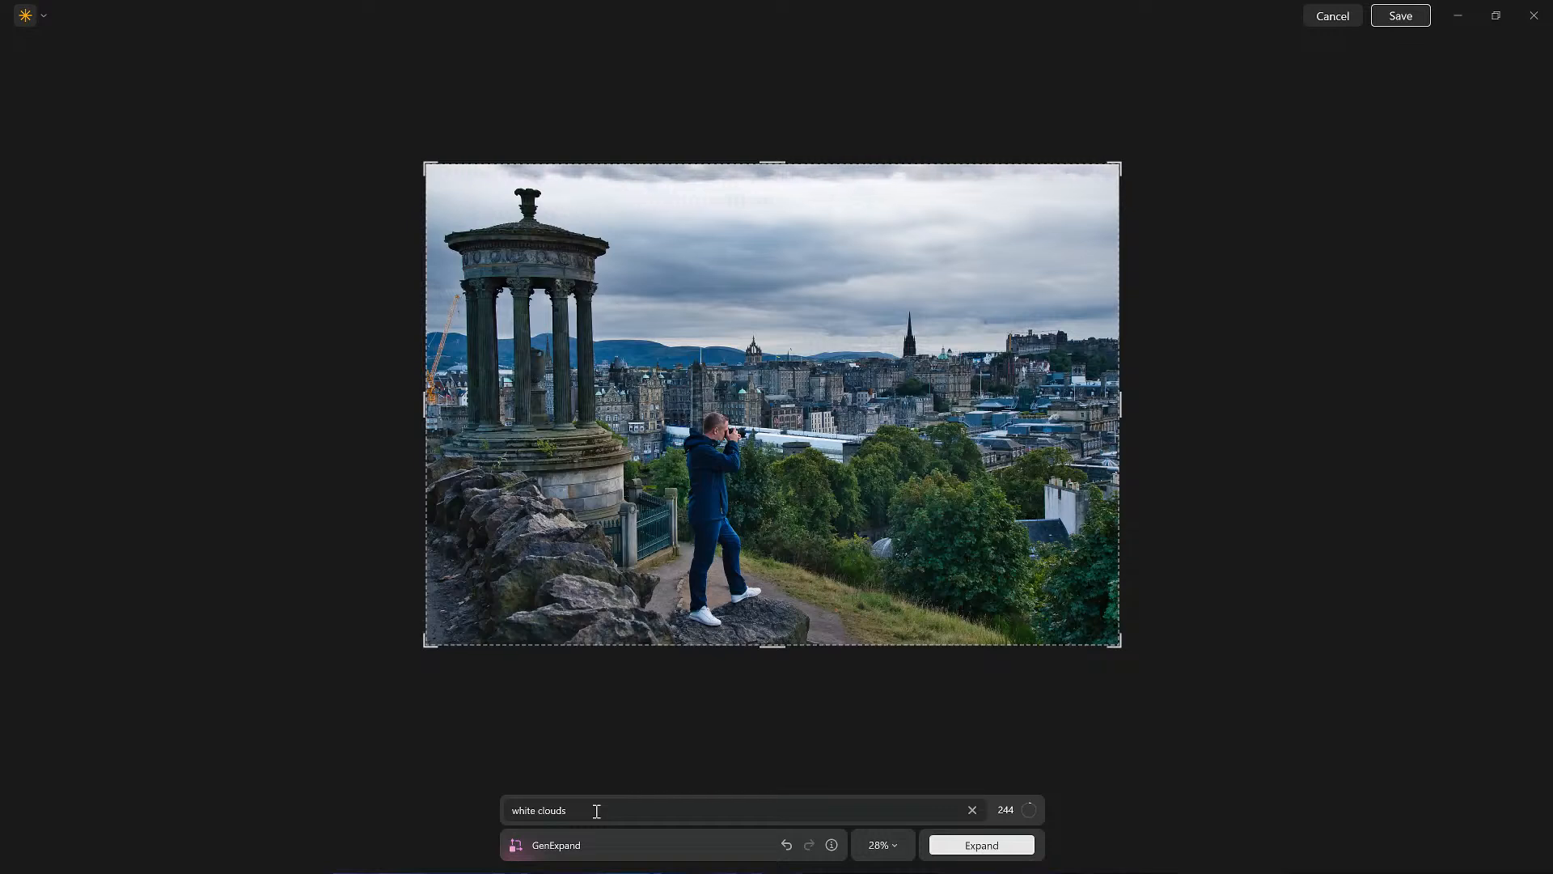
Step: Undo that expansion, regenerate it with the prompt "clouds", and save the result
{"action": "double_click", "coordinate": [522, 808]}
{"action": "key", "text": "BackSpace"}
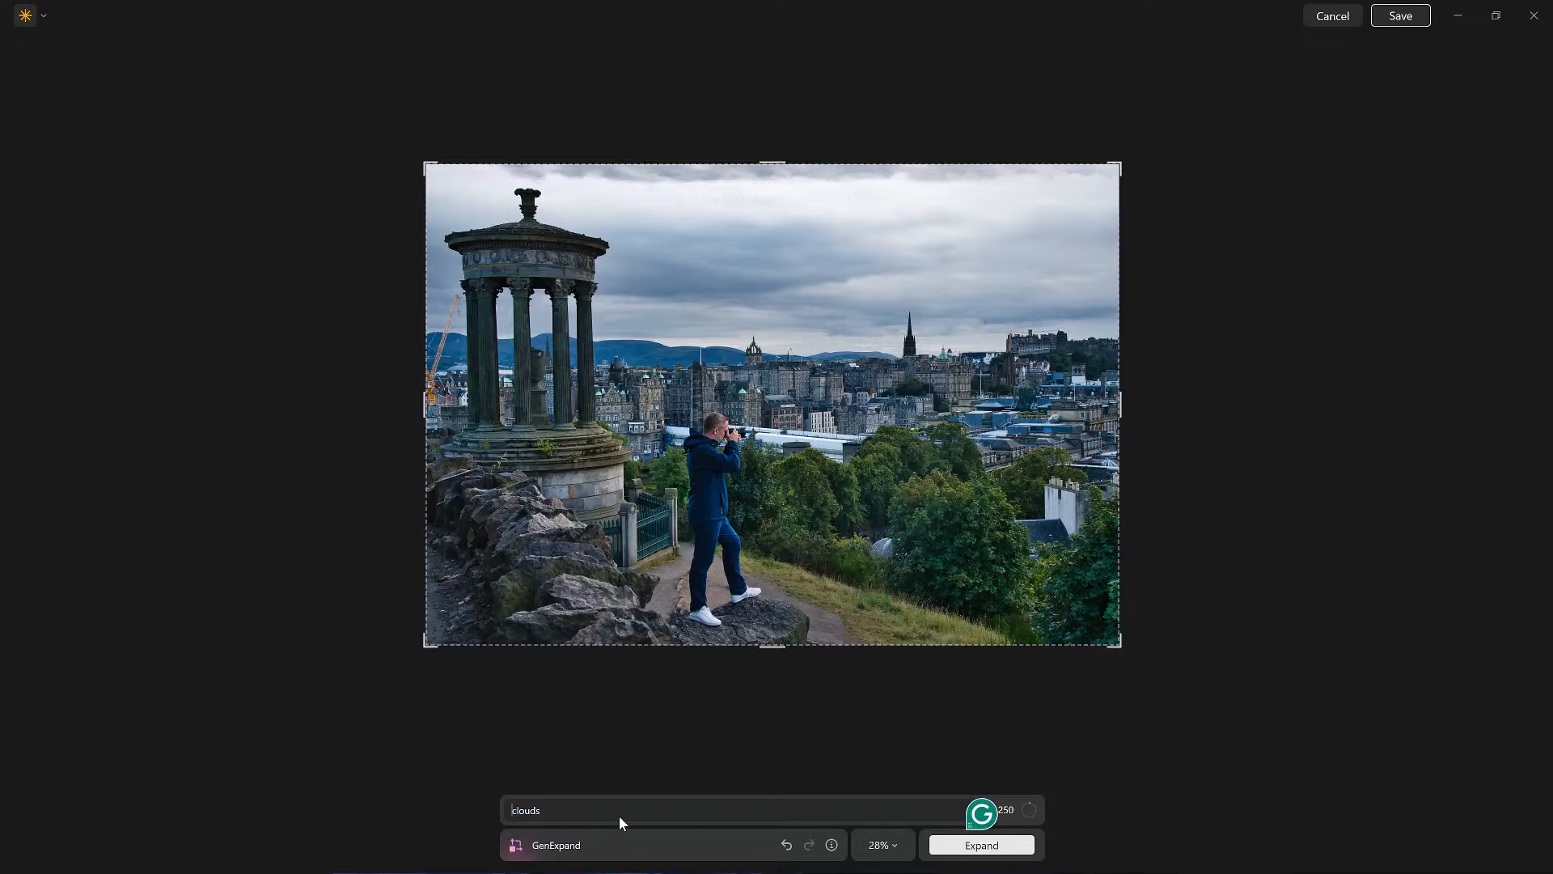
{"action": "left_click", "coordinate": [789, 845]}
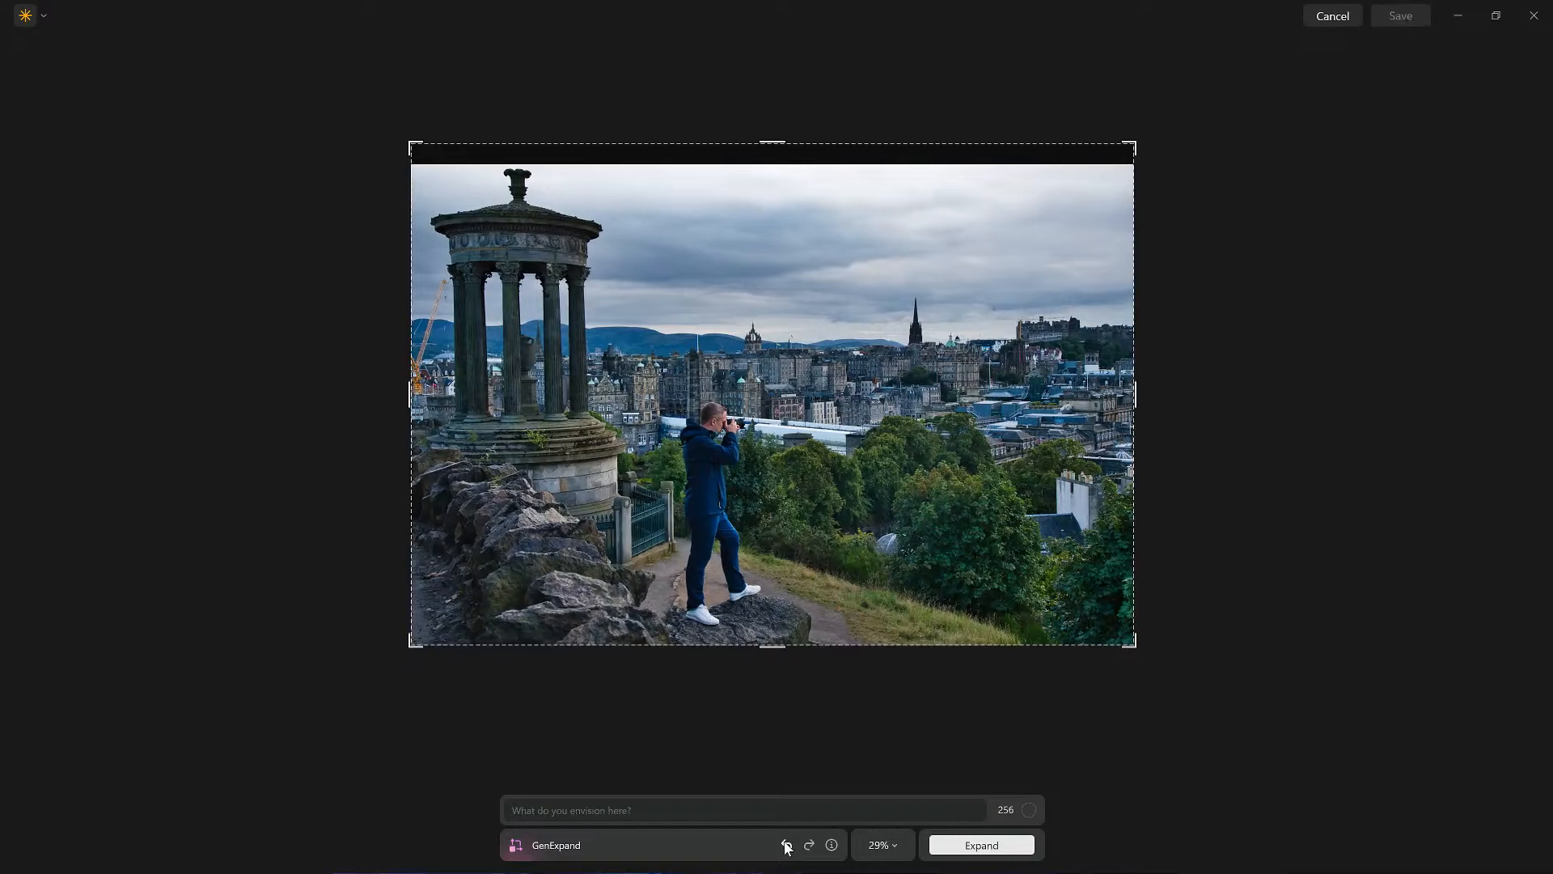
{"action": "type", "text": "clouds"}
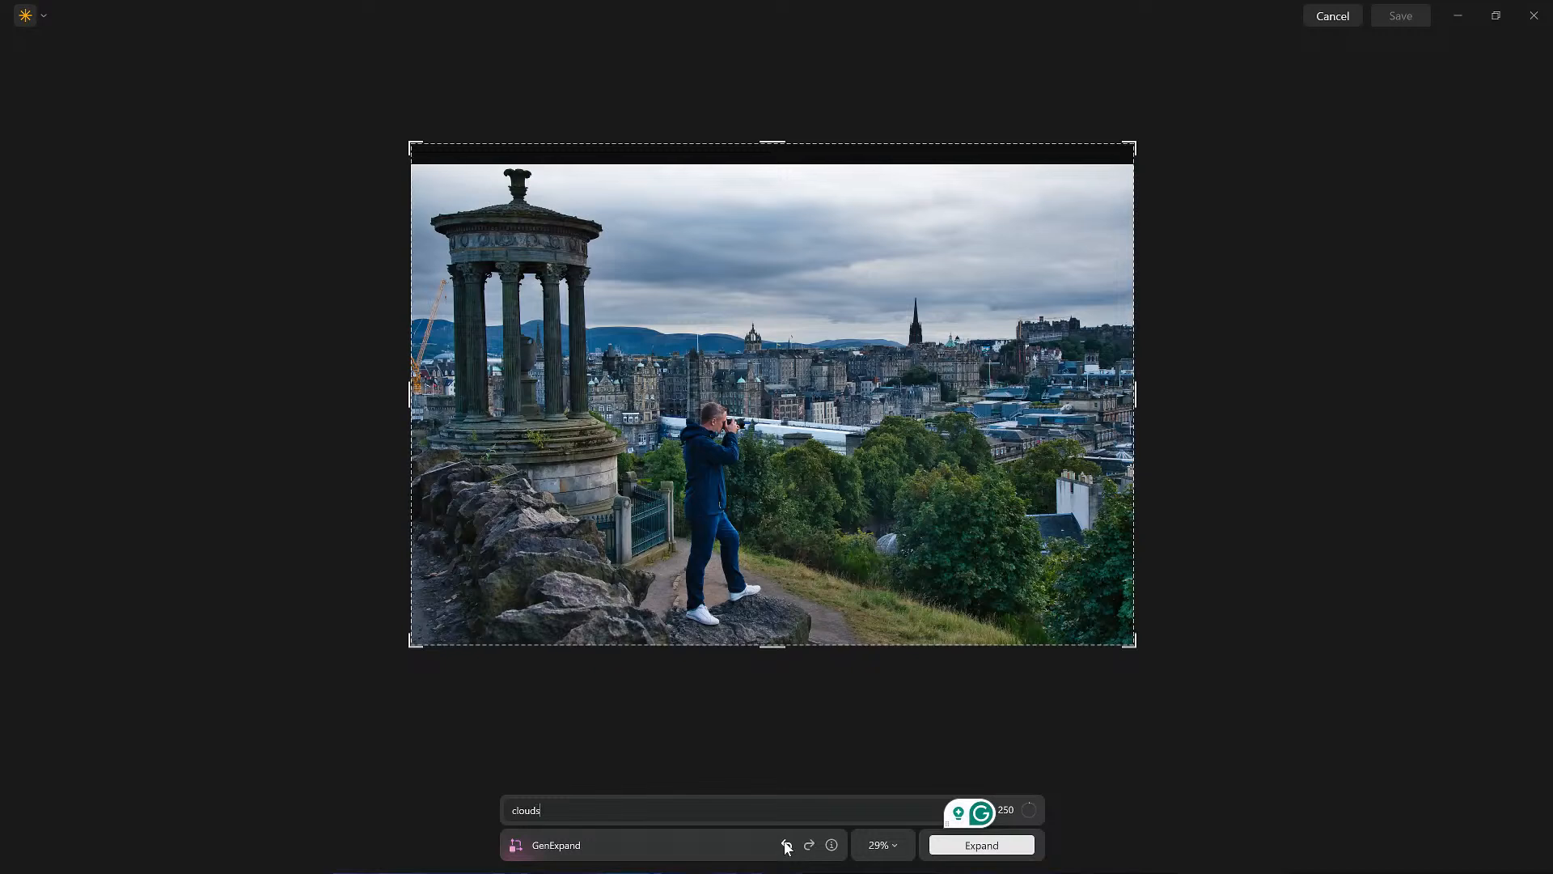
{"action": "key", "text": "Return"}
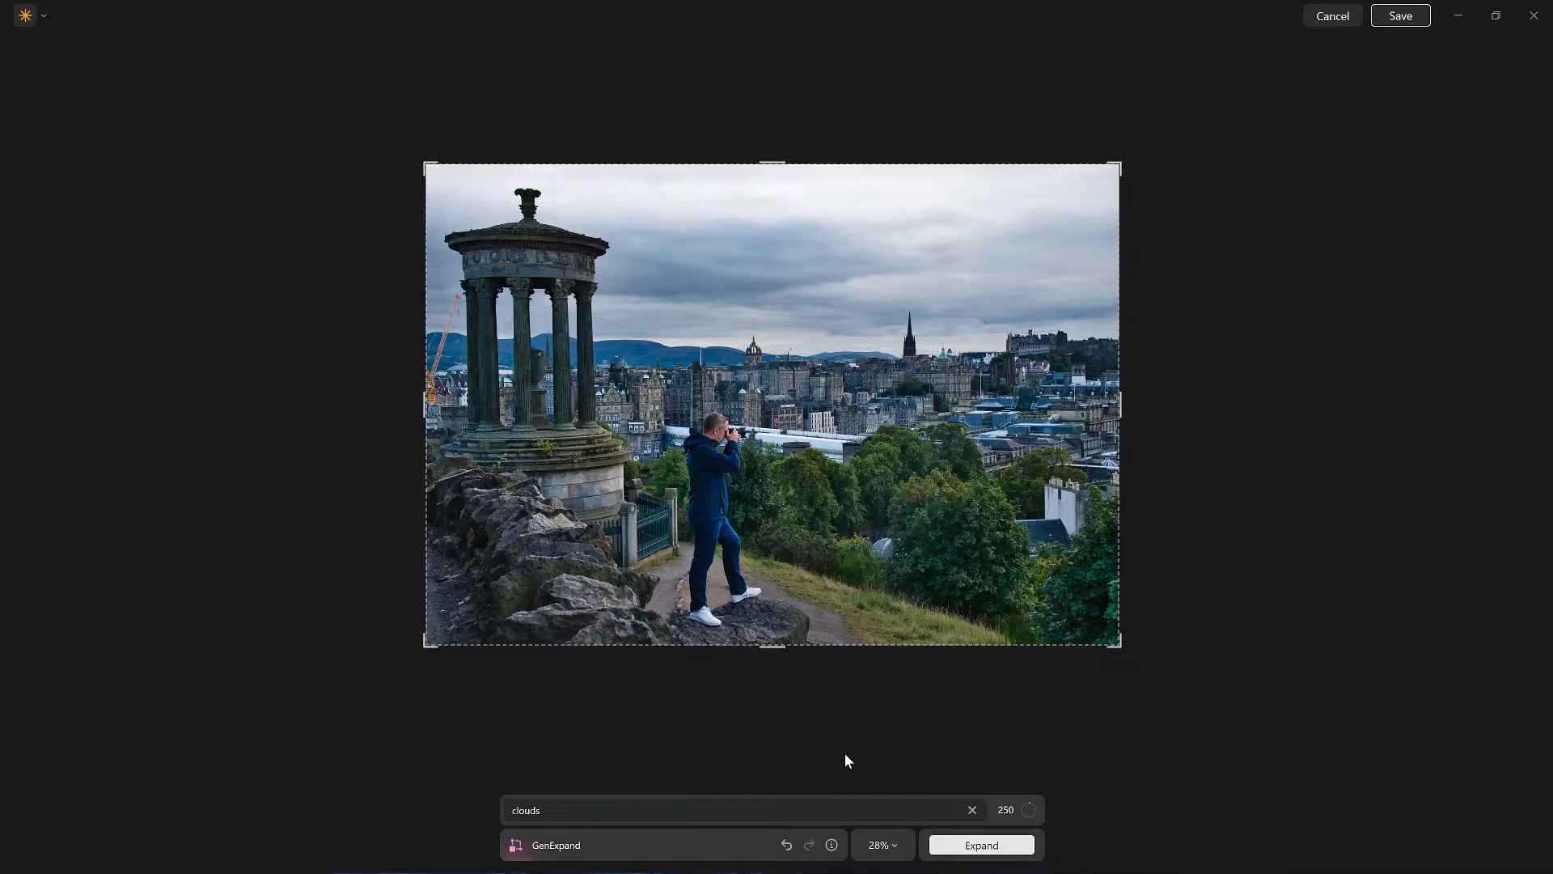
{"action": "left_click", "coordinate": [1384, 14]}
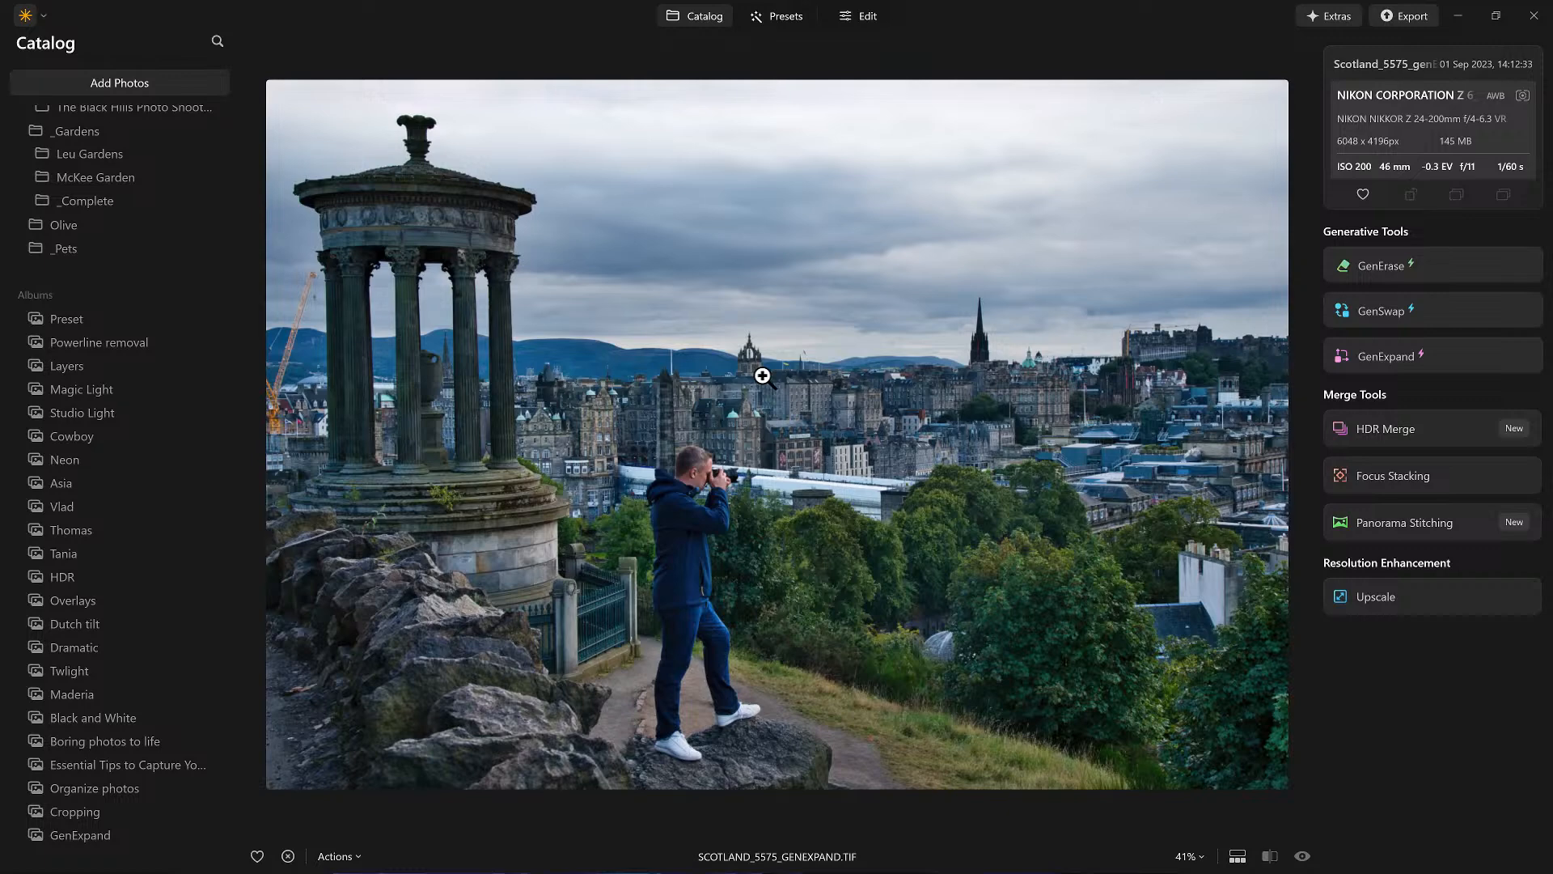
Step: Search the catalog for files with 5575 in the name and open the original NEF photo
{"action": "left_click", "coordinate": [221, 40]}
{"action": "left_click", "coordinate": [221, 40]}
{"action": "left_click", "coordinate": [217, 42]}
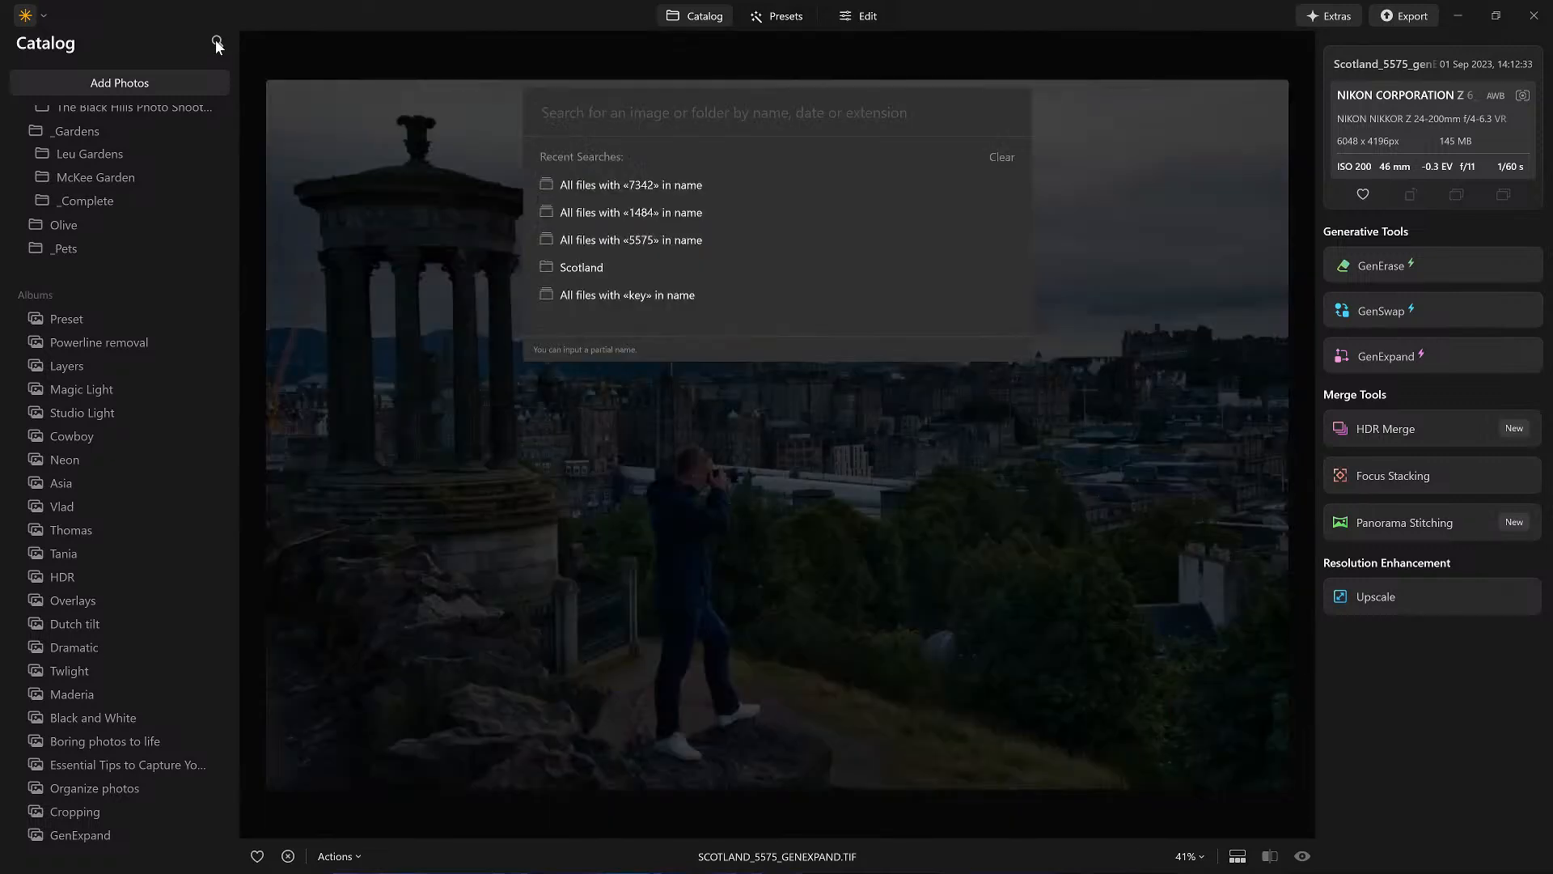
{"action": "left_click", "coordinate": [643, 241]}
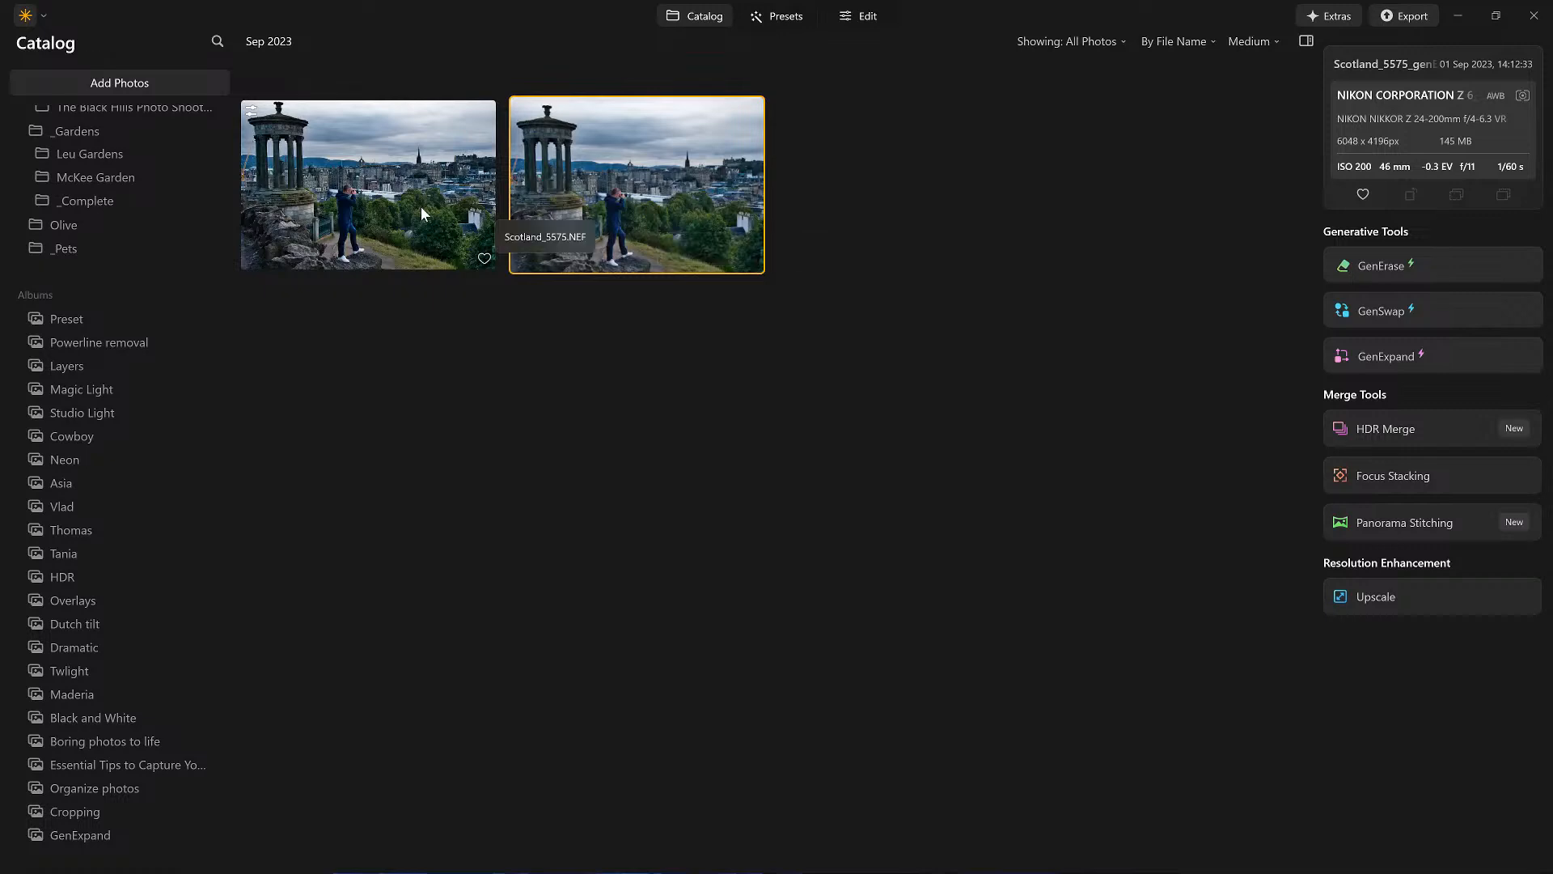
{"action": "double_click", "coordinate": [364, 187]}
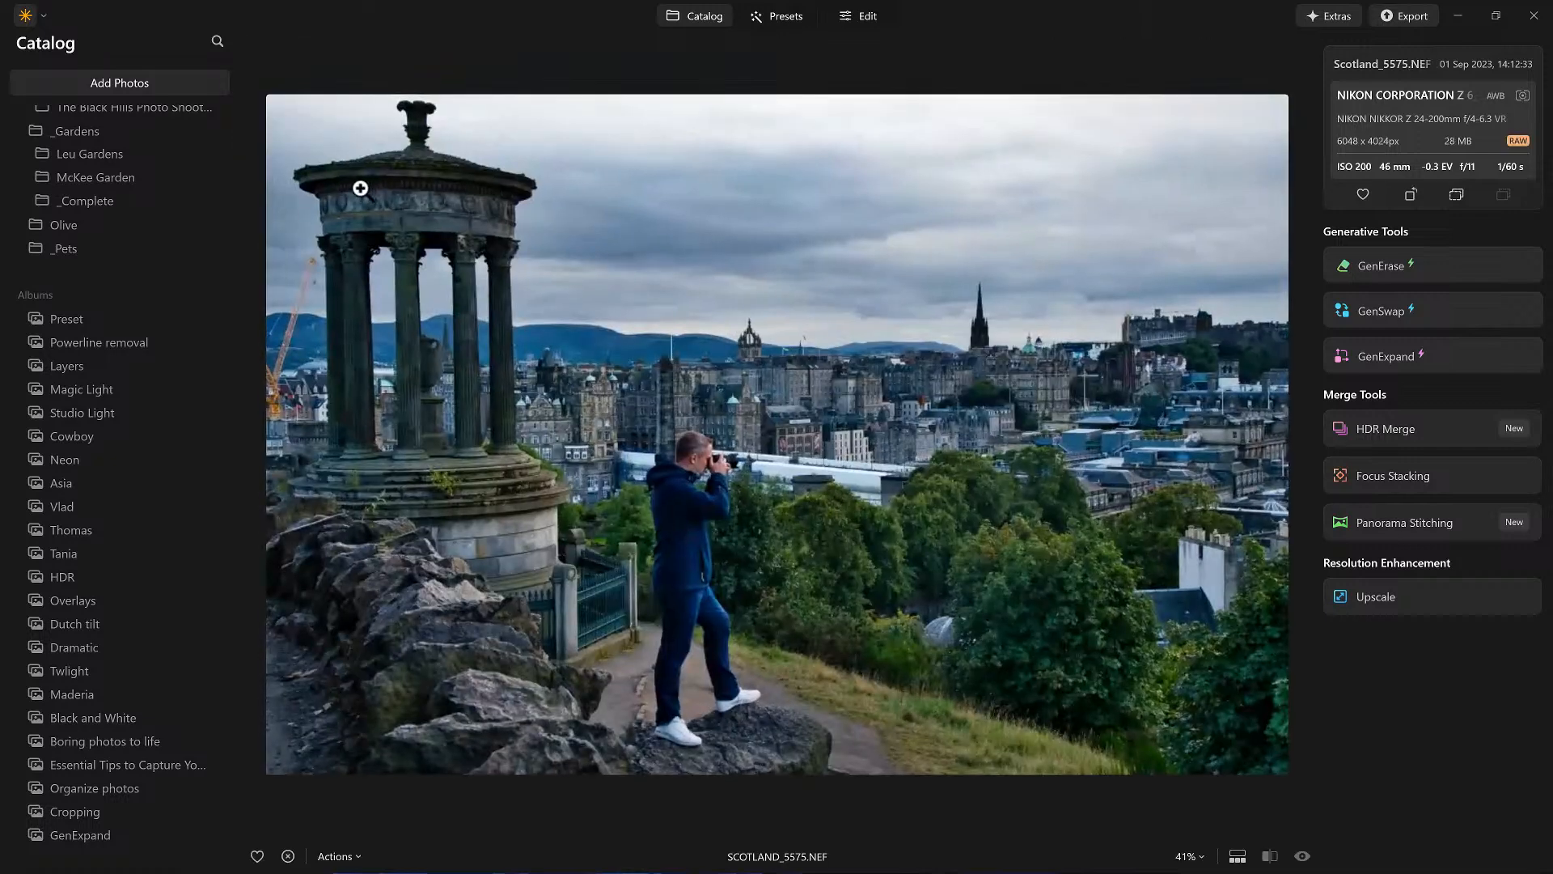
Step: Go to the original photo's folder in the library and browse the folder list
{"action": "right_click", "coordinate": [504, 213]}
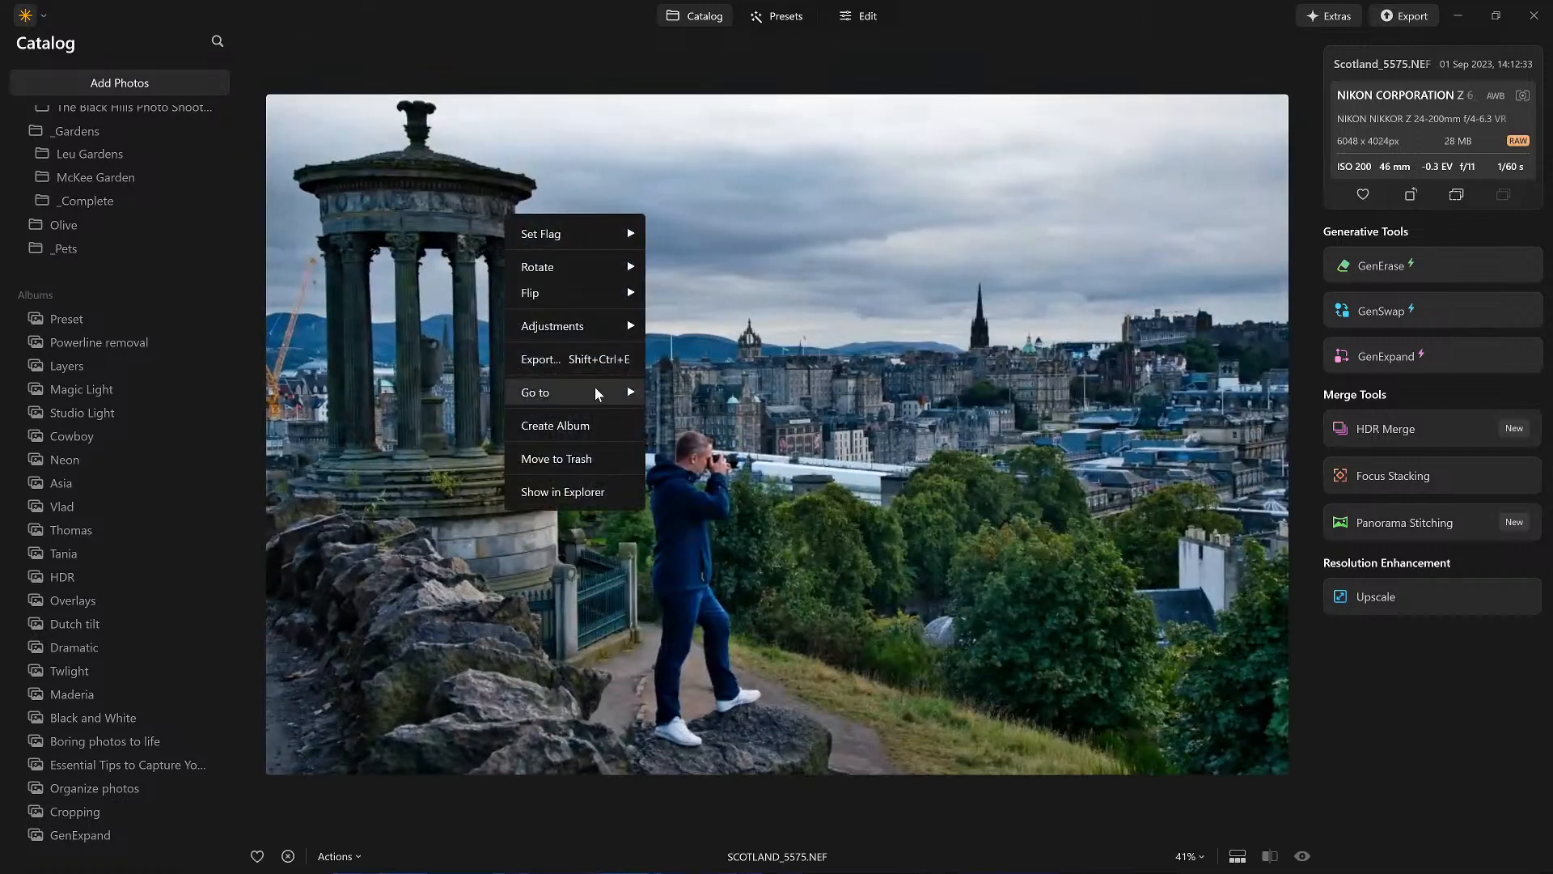
{"action": "mouse_move", "coordinate": [596, 393]}
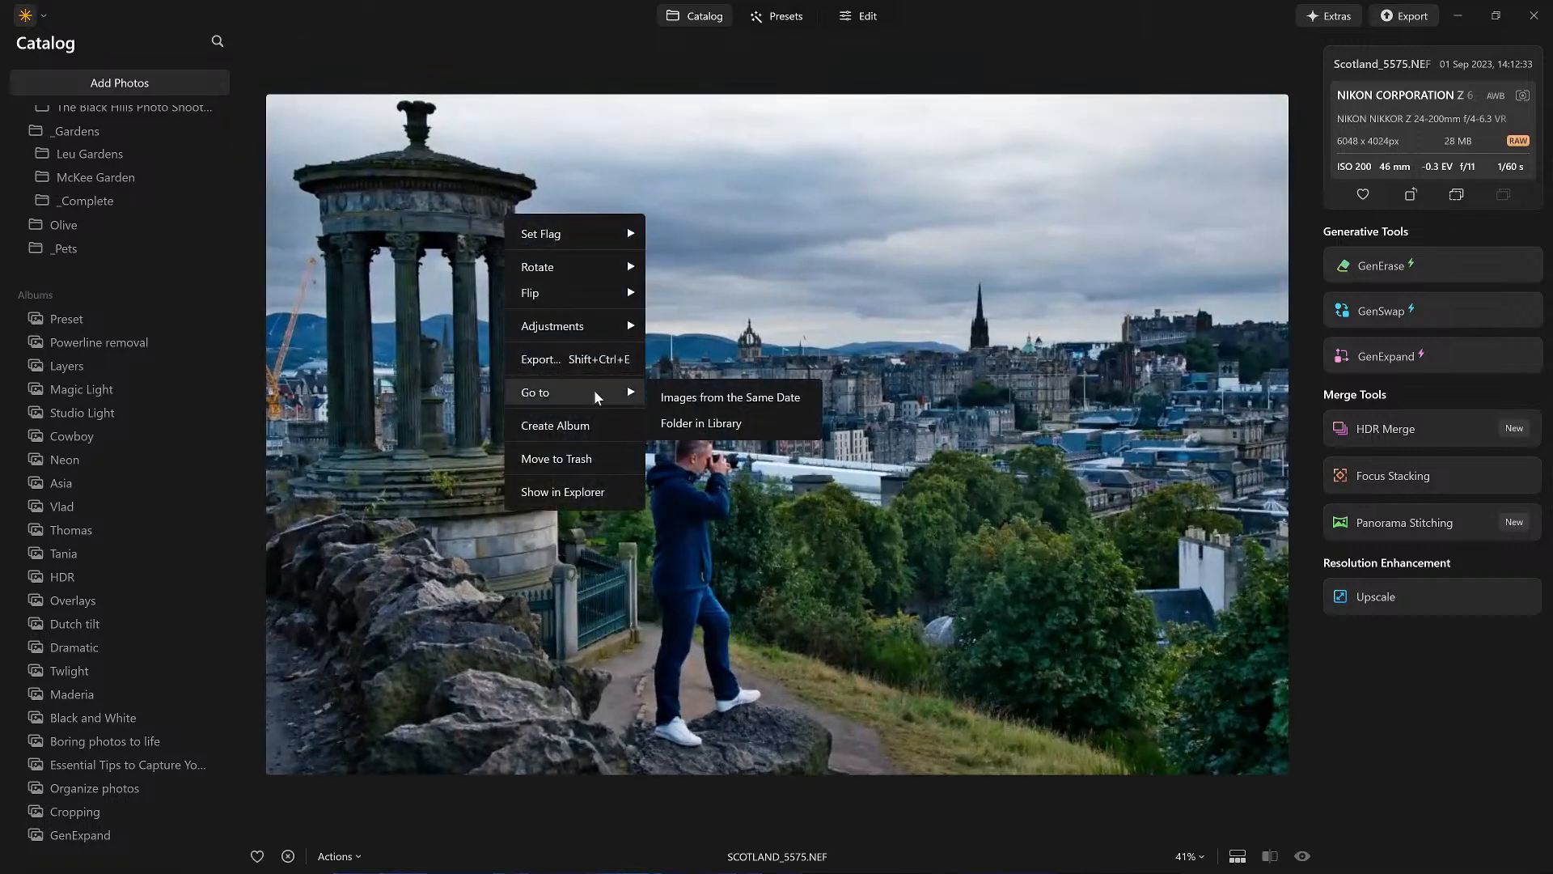
{"action": "left_click", "coordinate": [701, 425]}
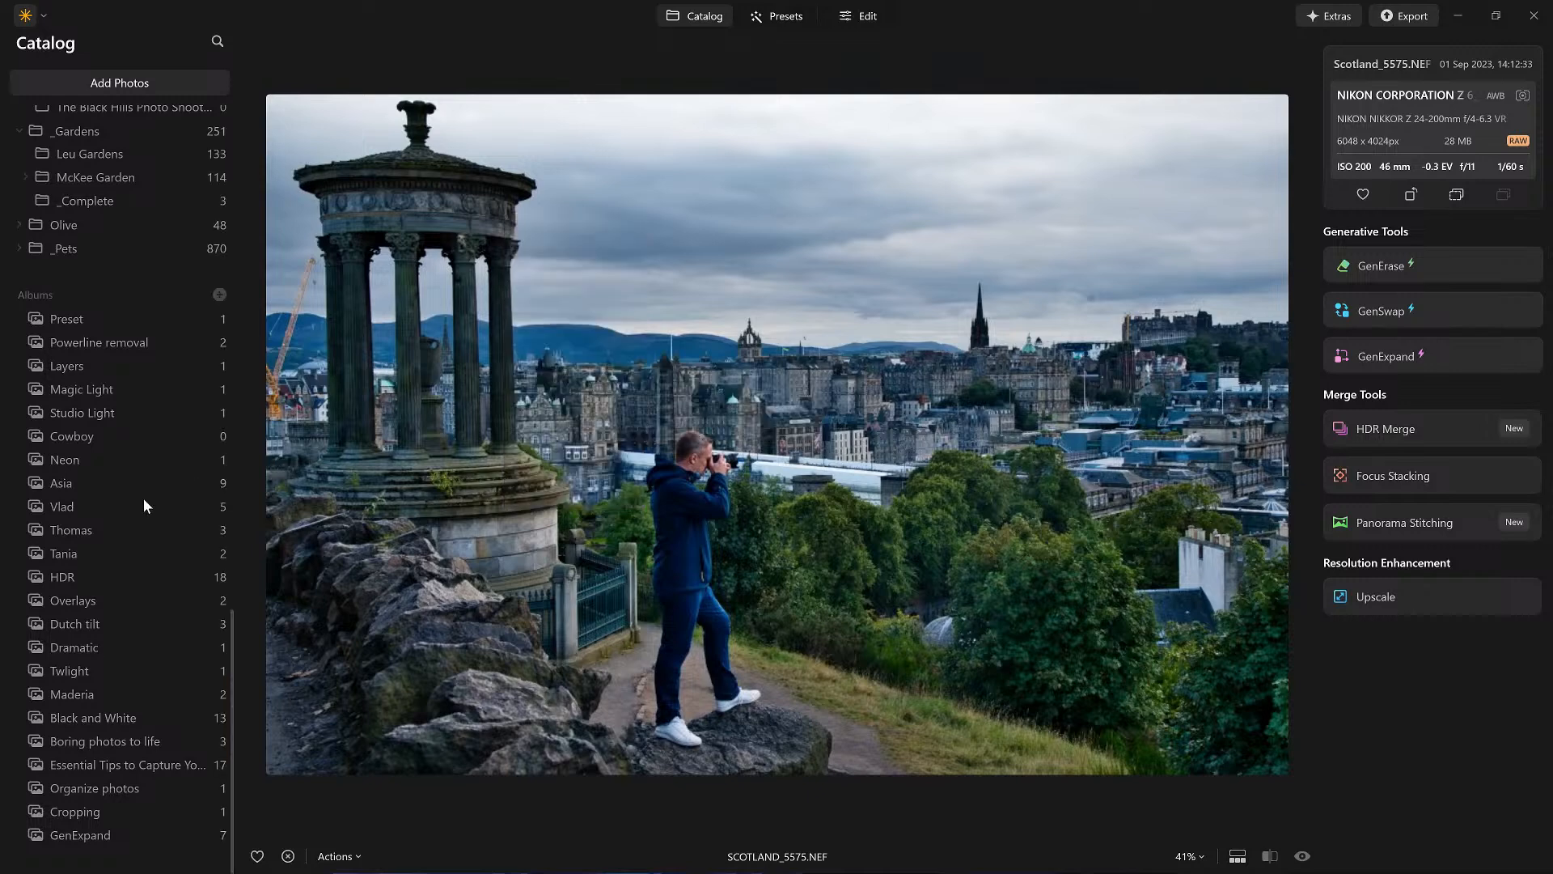
{"action": "scroll", "coordinate": [122, 520], "scroll_direction": "up", "scroll_amount": 6}
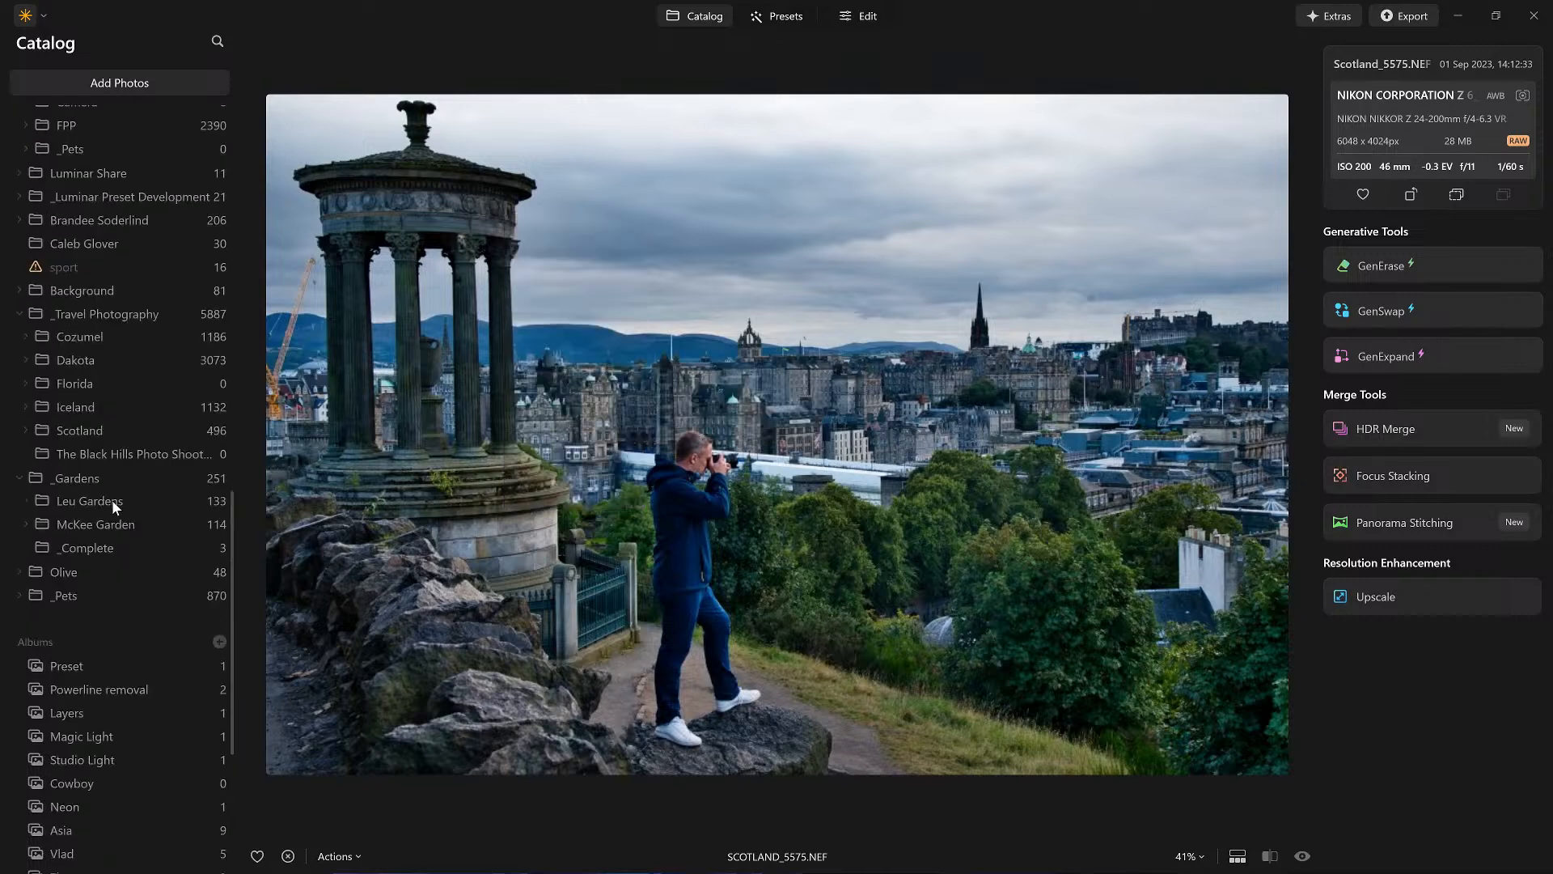
{"action": "scroll", "coordinate": [113, 507], "scroll_direction": "up", "scroll_amount": 3}
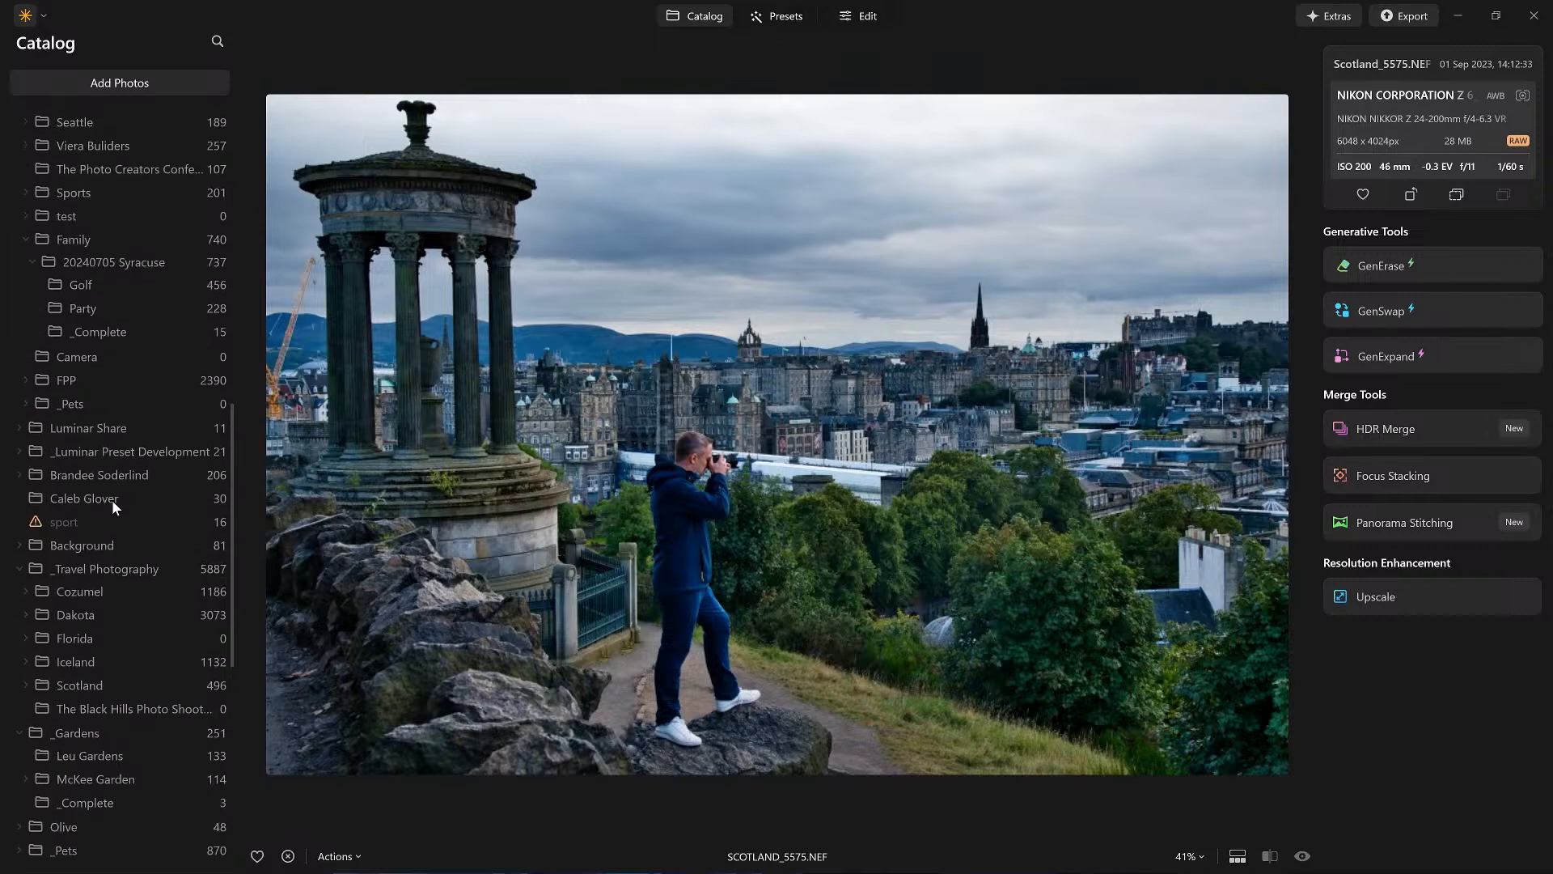
{"action": "scroll", "coordinate": [113, 504], "scroll_direction": "up", "scroll_amount": 3}
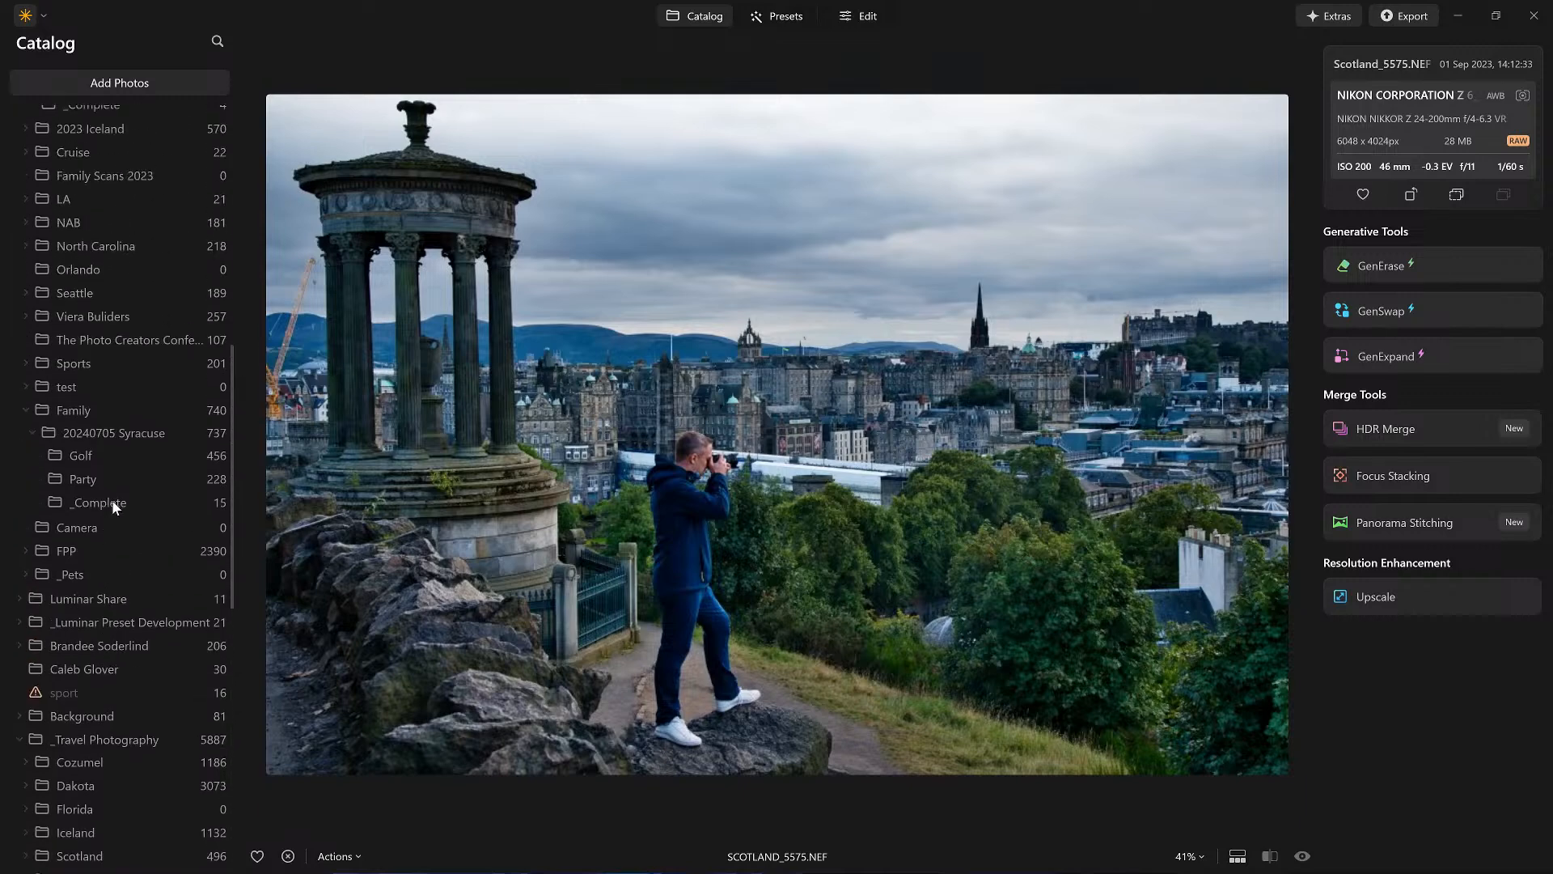
{"action": "scroll", "coordinate": [142, 626], "scroll_direction": "down", "scroll_amount": 1}
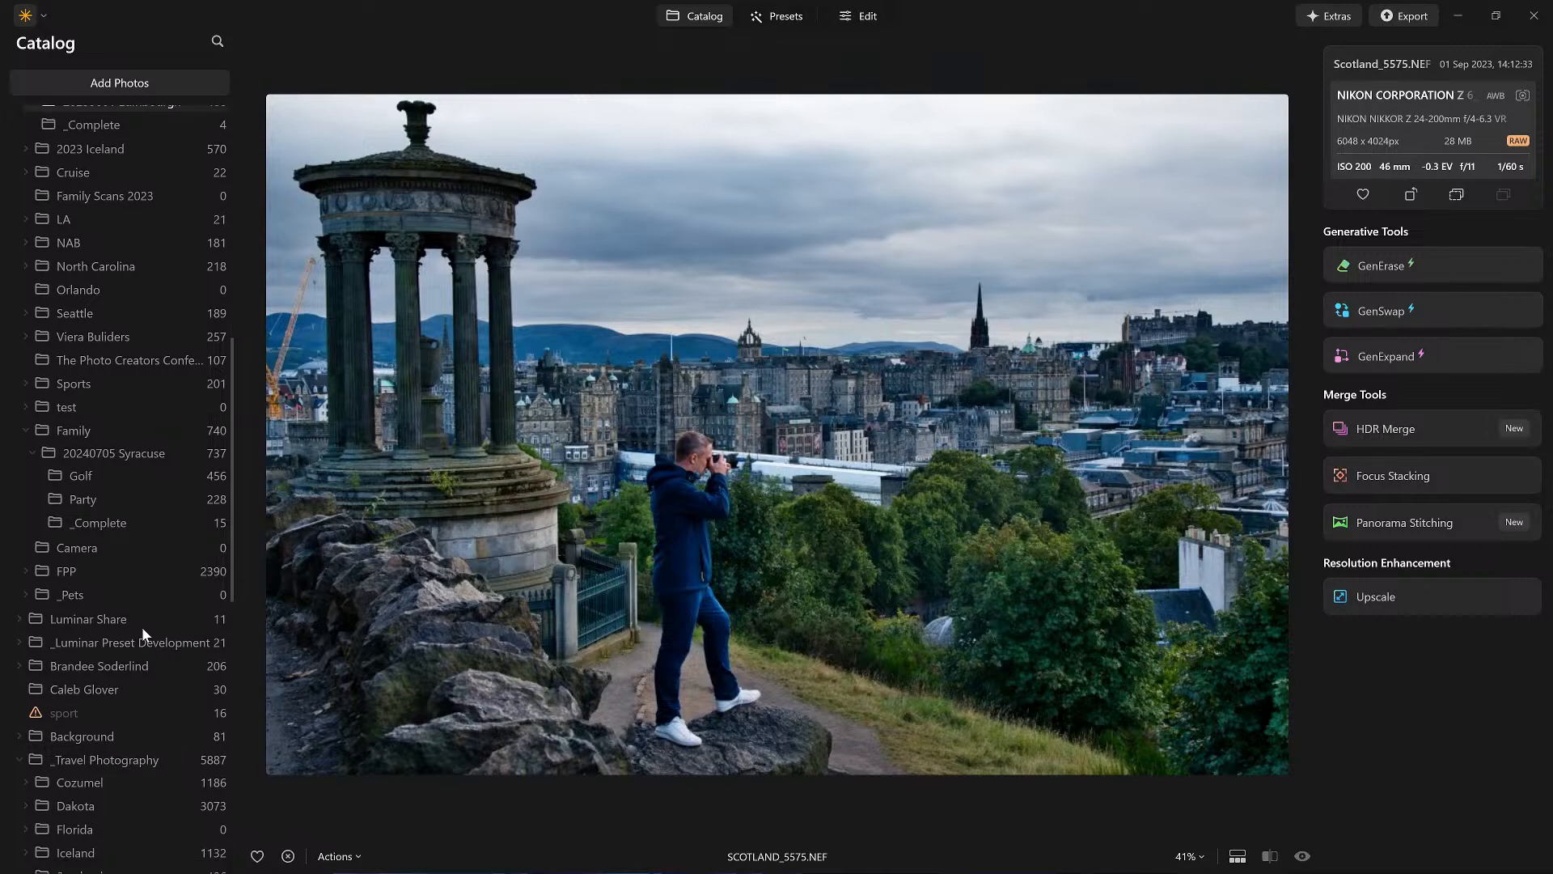
Step: Browse the folder list and open the Generative Creations folder
{"action": "scroll", "coordinate": [142, 628], "scroll_direction": "down", "scroll_amount": 2}
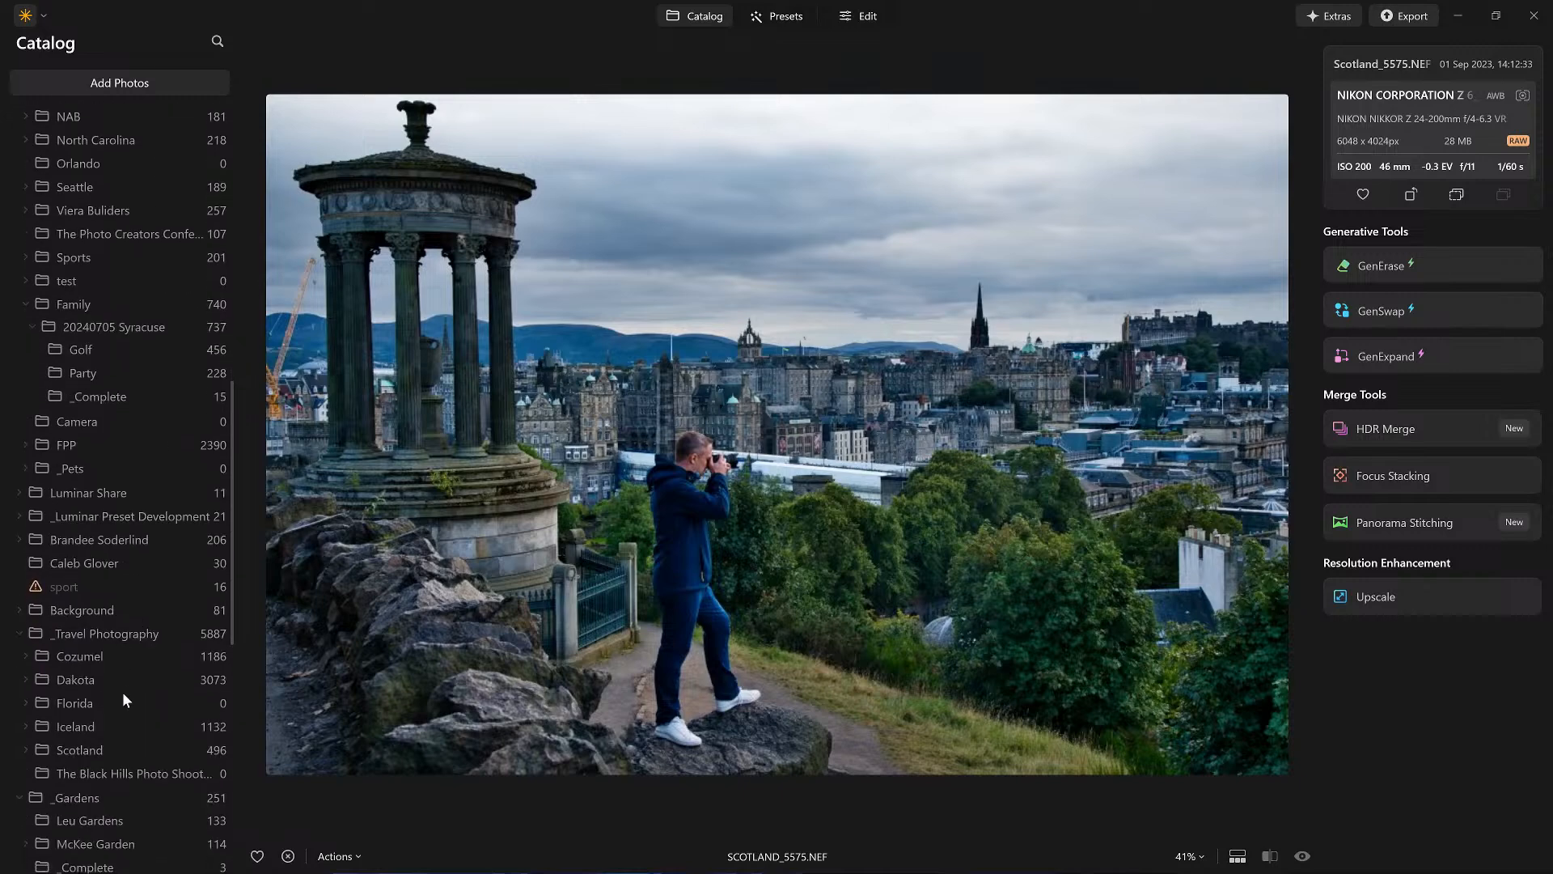
{"action": "scroll", "coordinate": [103, 737], "scroll_direction": "up", "scroll_amount": 6}
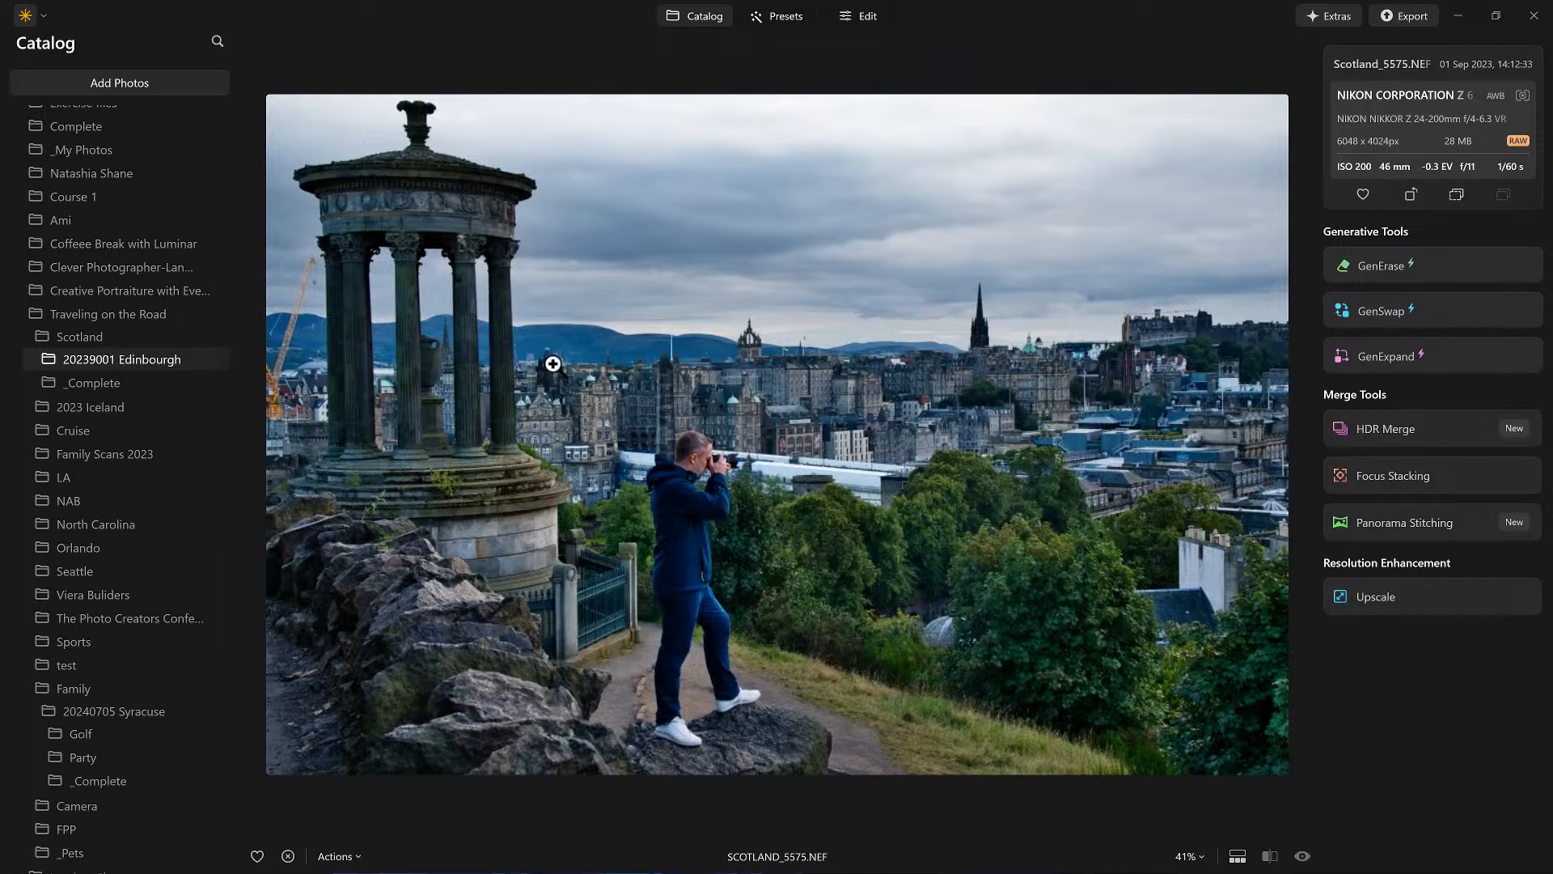
{"action": "scroll", "coordinate": [188, 347], "scroll_direction": "up", "scroll_amount": 5}
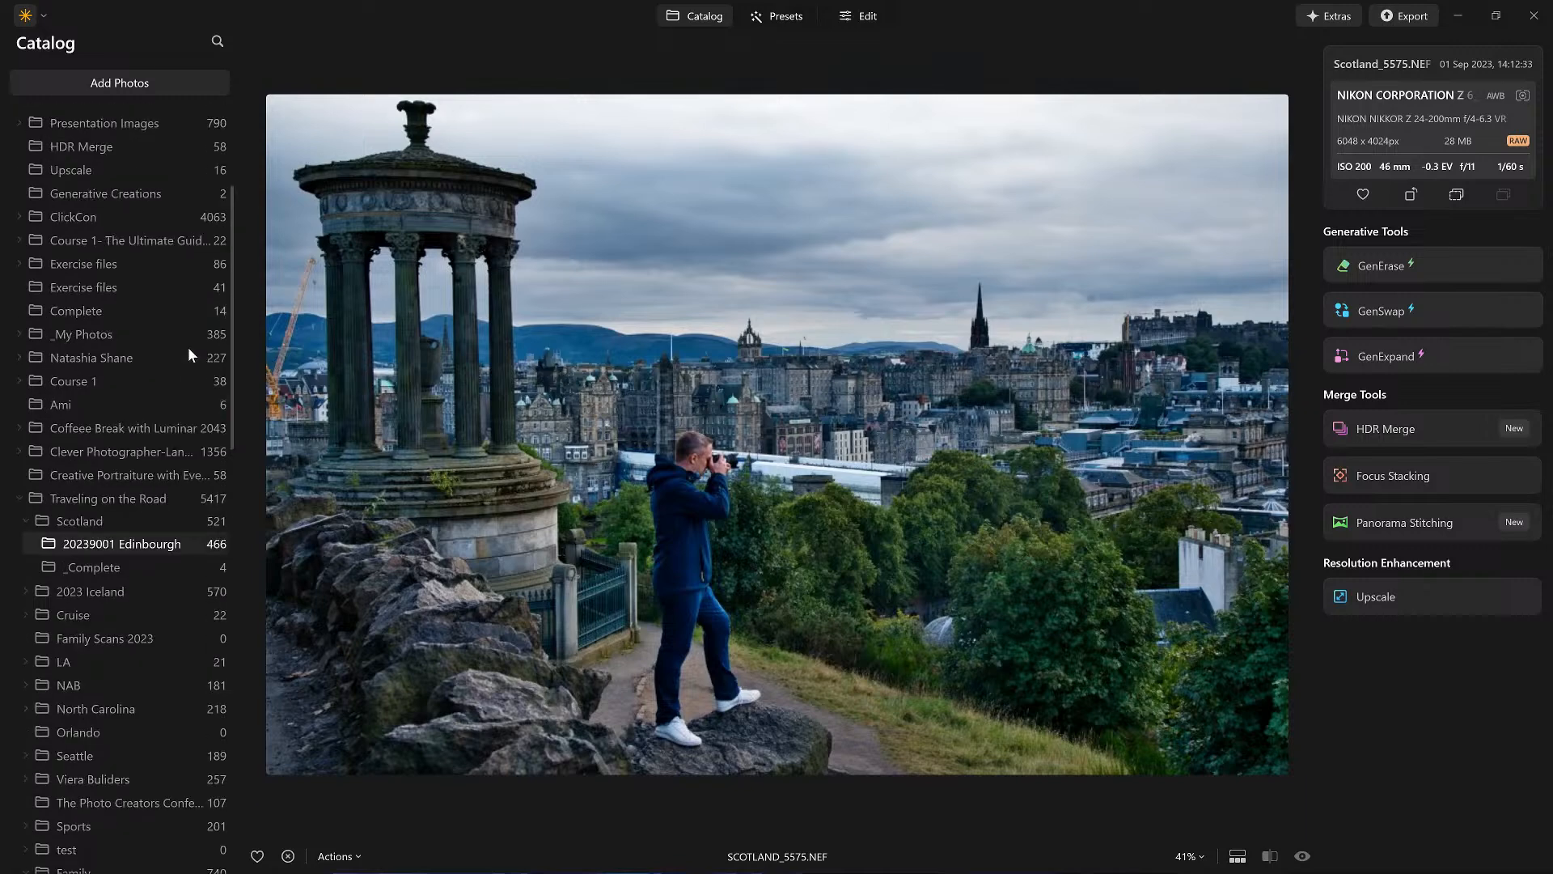
{"action": "scroll", "coordinate": [188, 347], "scroll_direction": "up", "scroll_amount": 3}
{"action": "scroll", "coordinate": [108, 138], "scroll_direction": "down", "scroll_amount": 1}
{"action": "scroll", "coordinate": [87, 263], "scroll_direction": "up", "scroll_amount": 1}
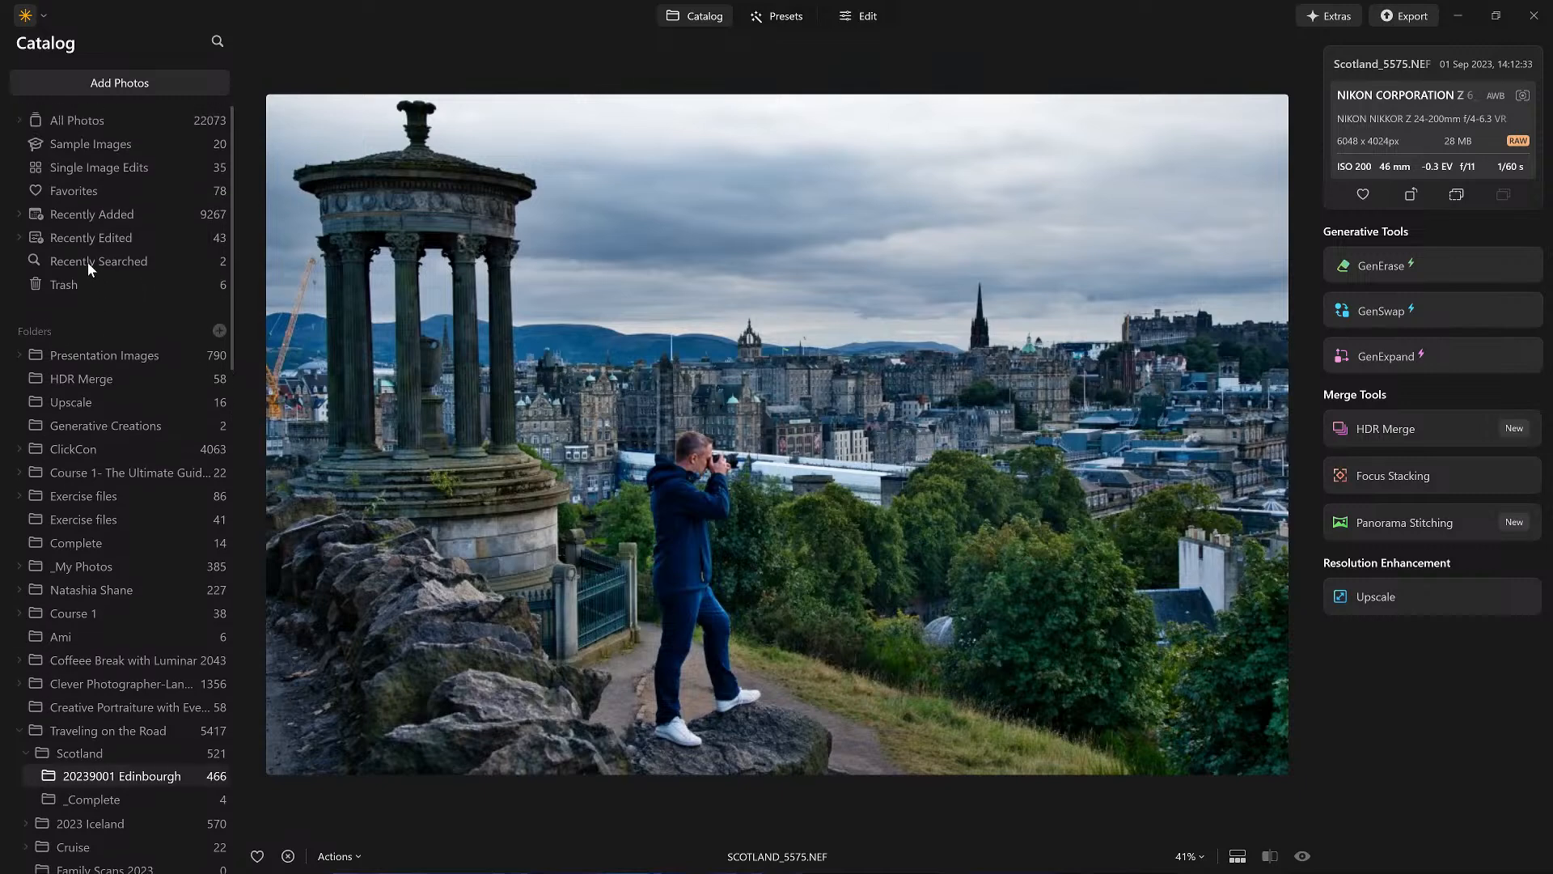
{"action": "left_click", "coordinate": [124, 429]}
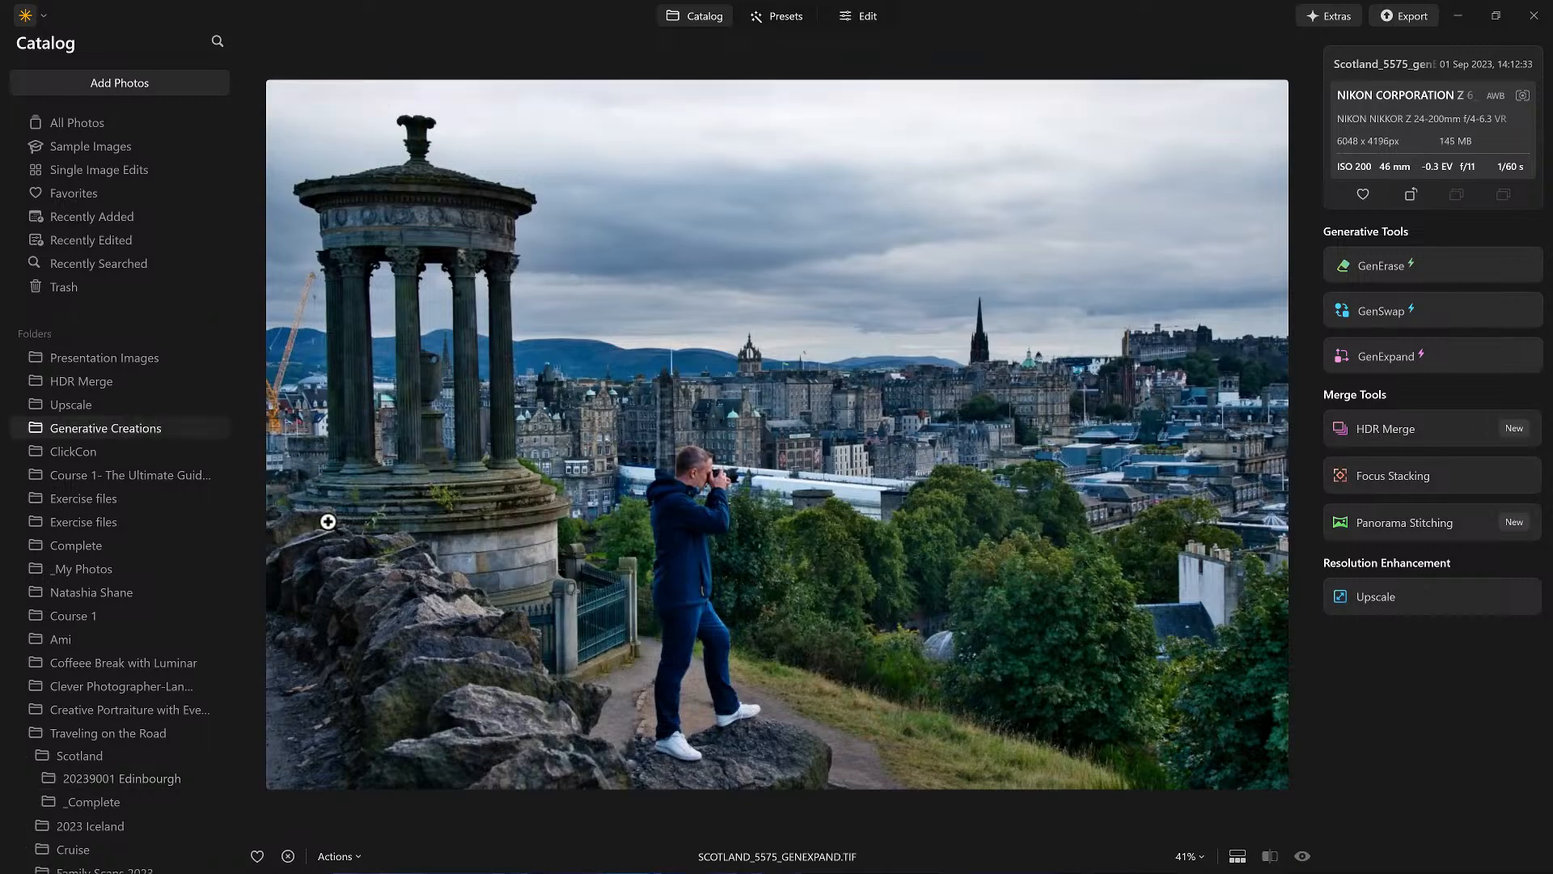
Step: Move the expanded Edinburgh image into the Scotland _Complete folder and open that folder
{"action": "key", "text": "space"}
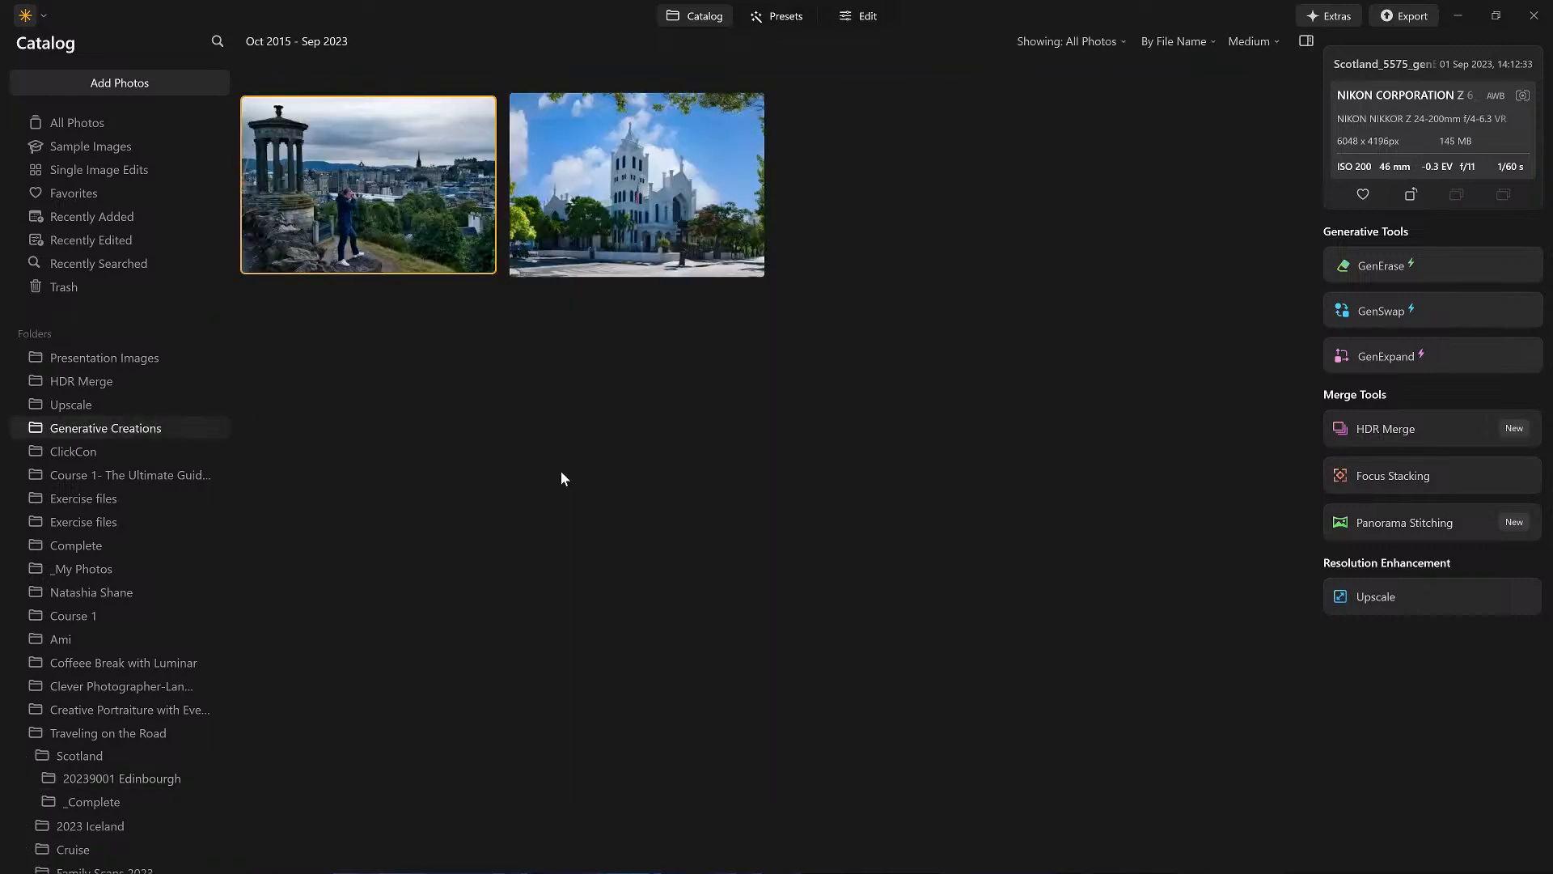
{"action": "scroll", "coordinate": [123, 592], "scroll_direction": "down", "scroll_amount": 6}
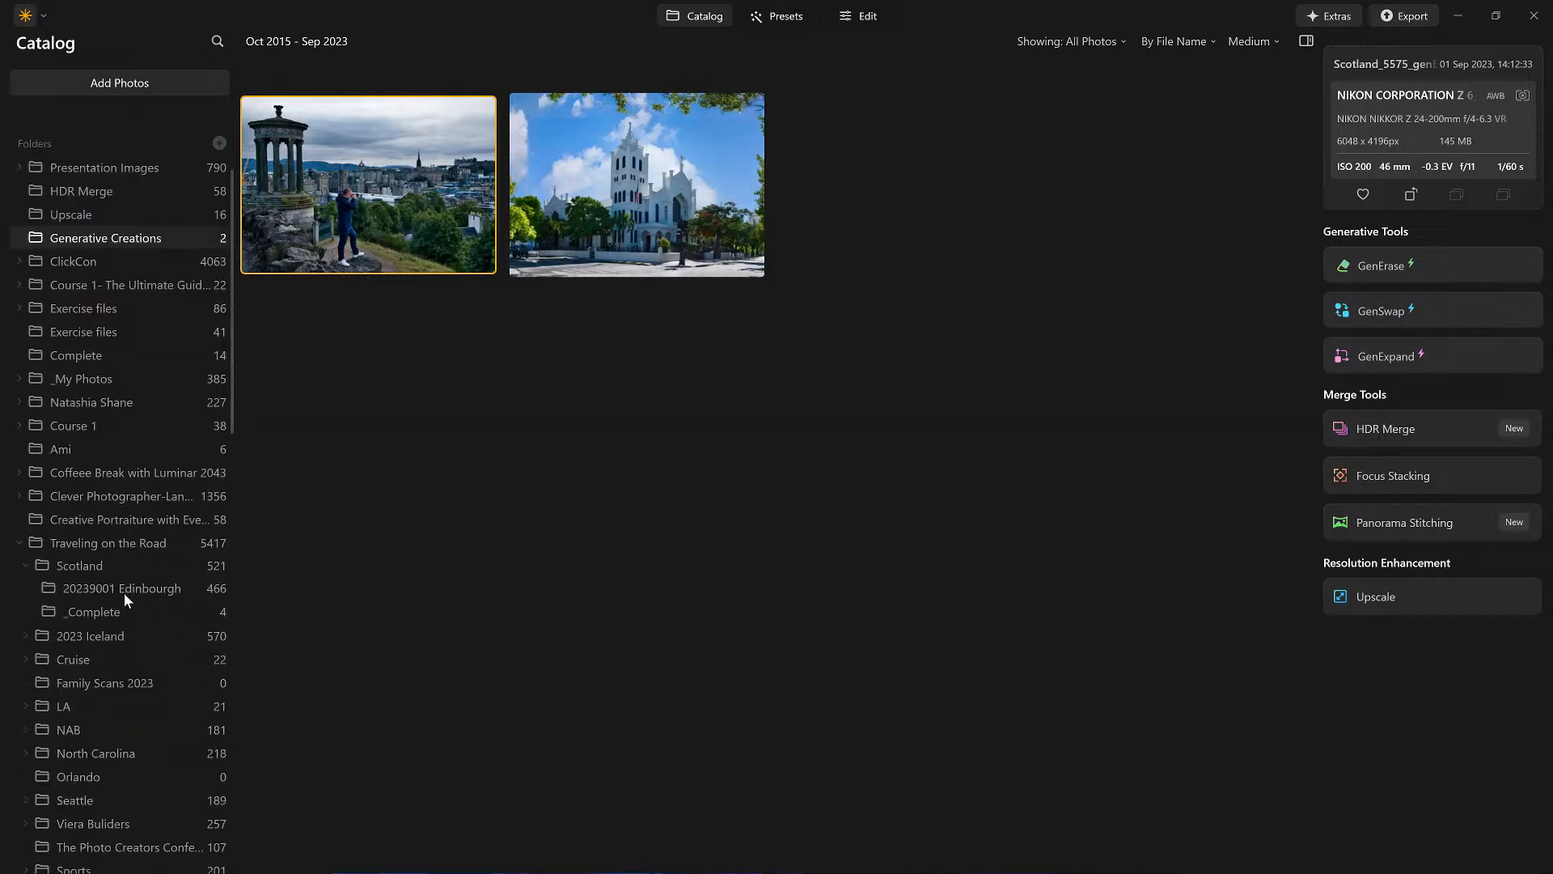
{"action": "scroll", "coordinate": [124, 590], "scroll_direction": "down", "scroll_amount": 4}
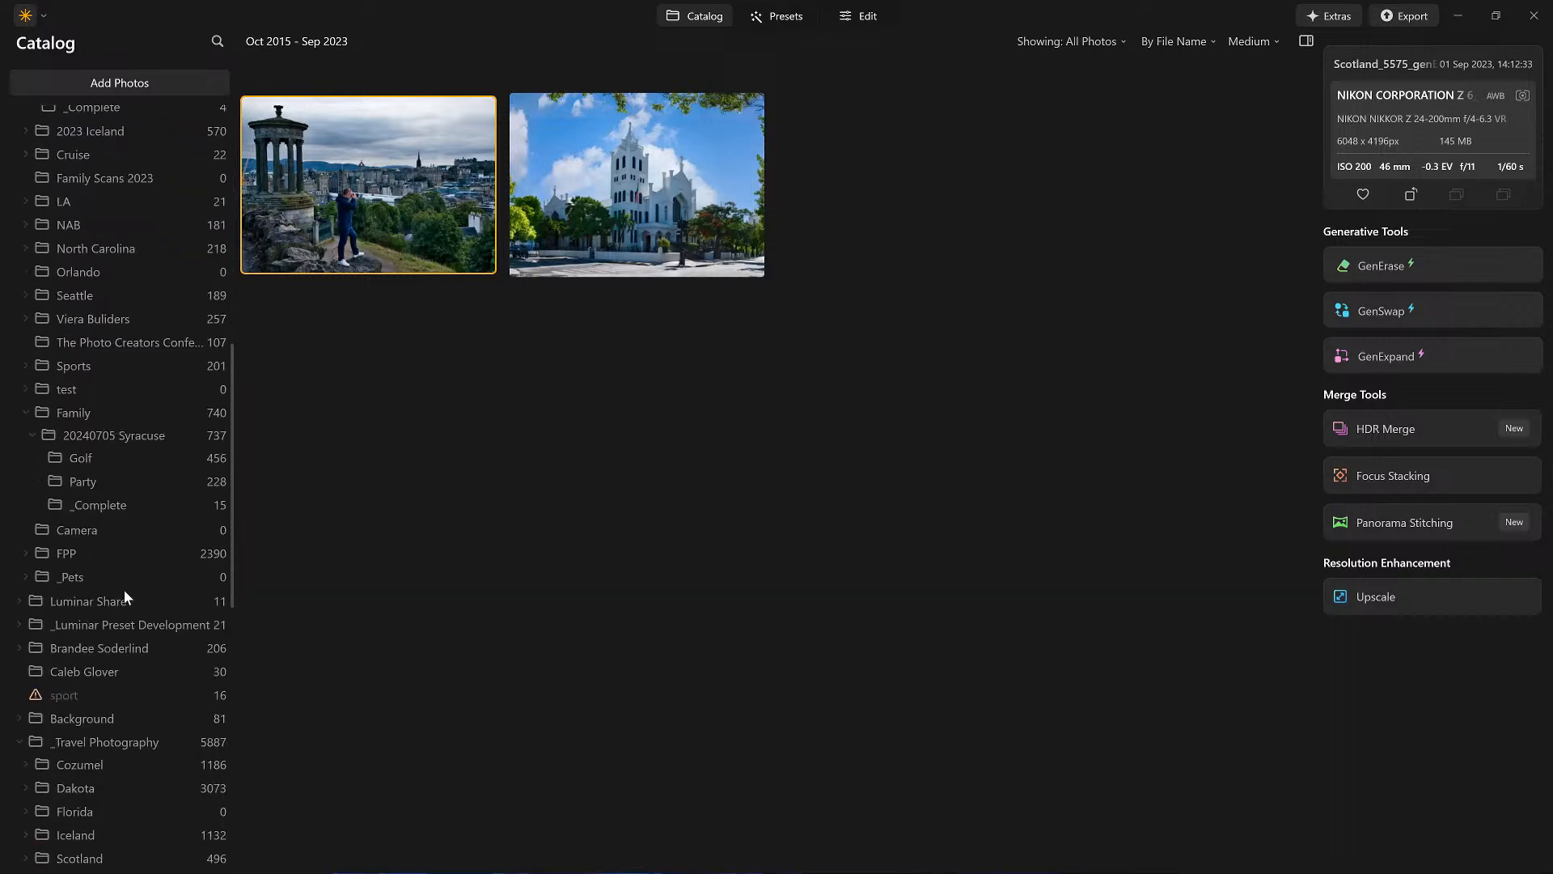
{"action": "scroll", "coordinate": [123, 586], "scroll_direction": "down", "scroll_amount": 2}
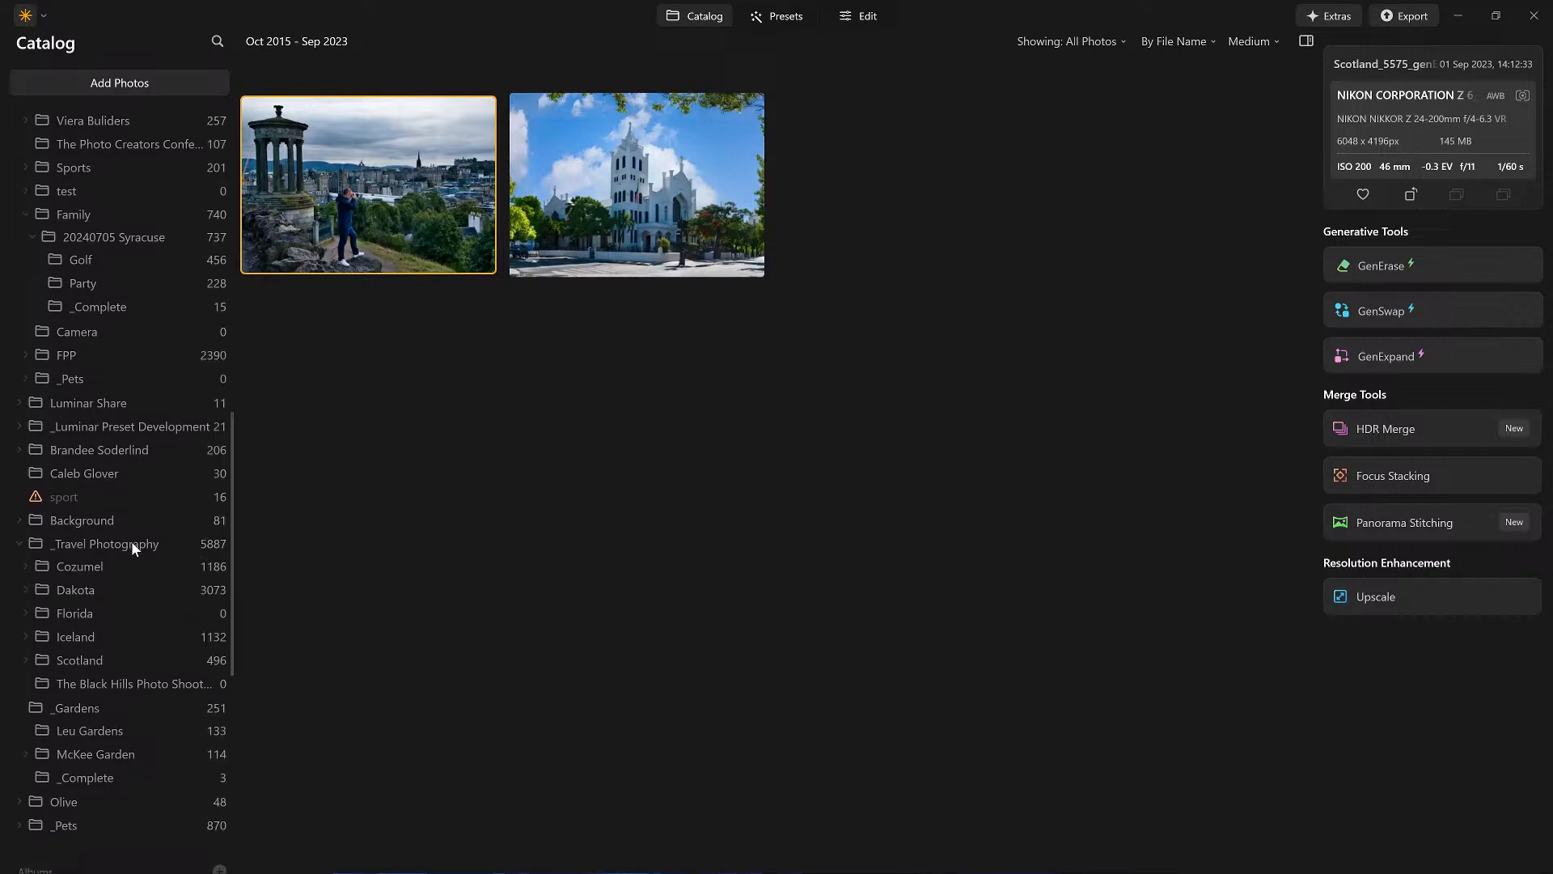
{"action": "scroll", "coordinate": [131, 542], "scroll_direction": "up", "scroll_amount": 2}
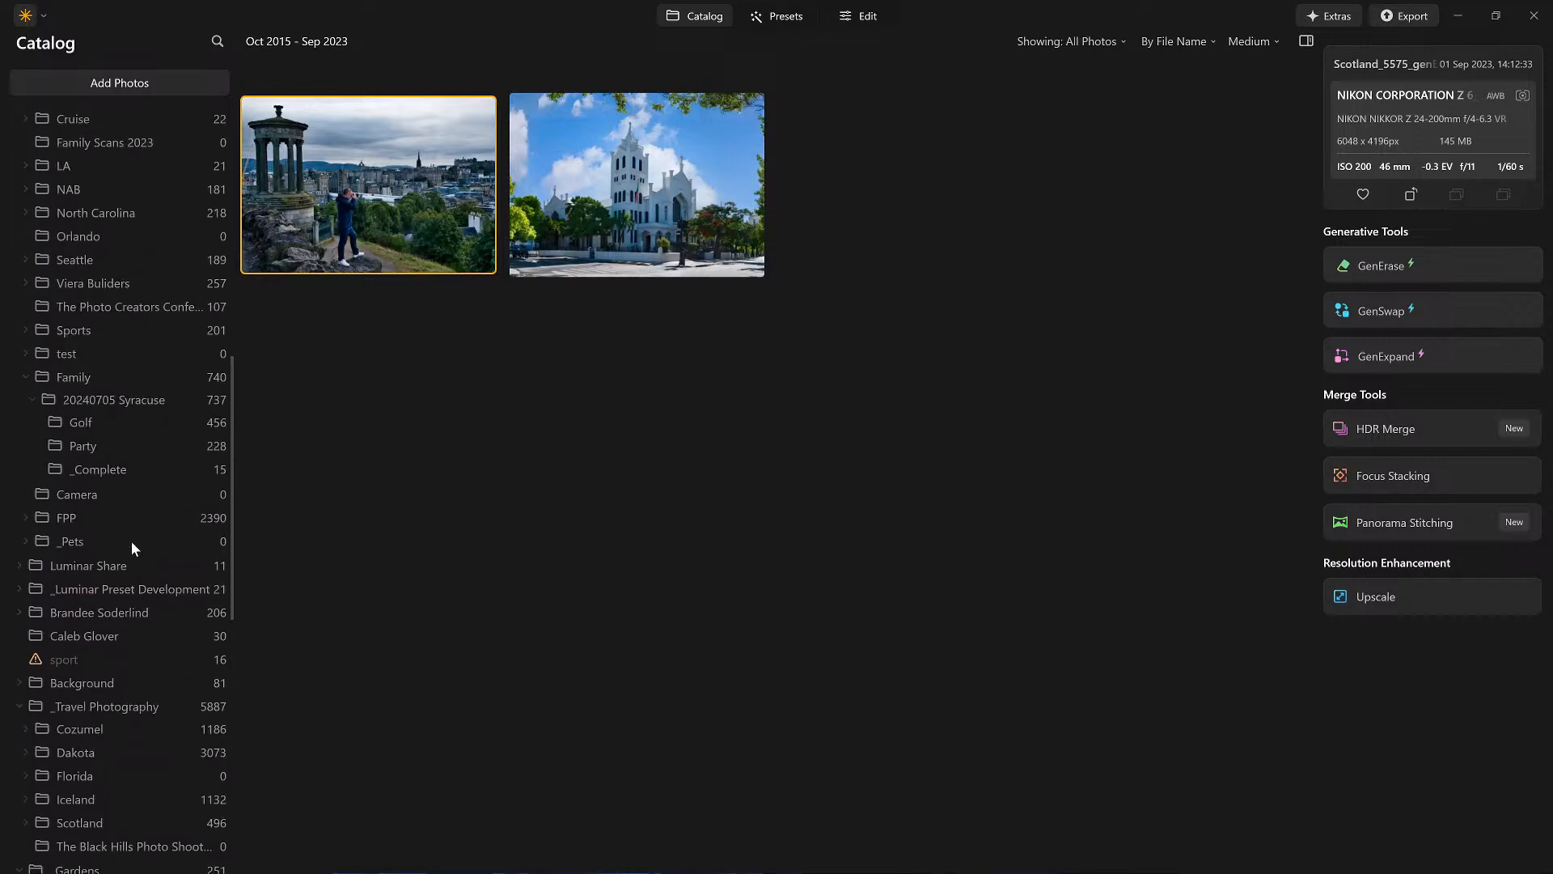
{"action": "scroll", "coordinate": [131, 542], "scroll_direction": "up", "scroll_amount": 3}
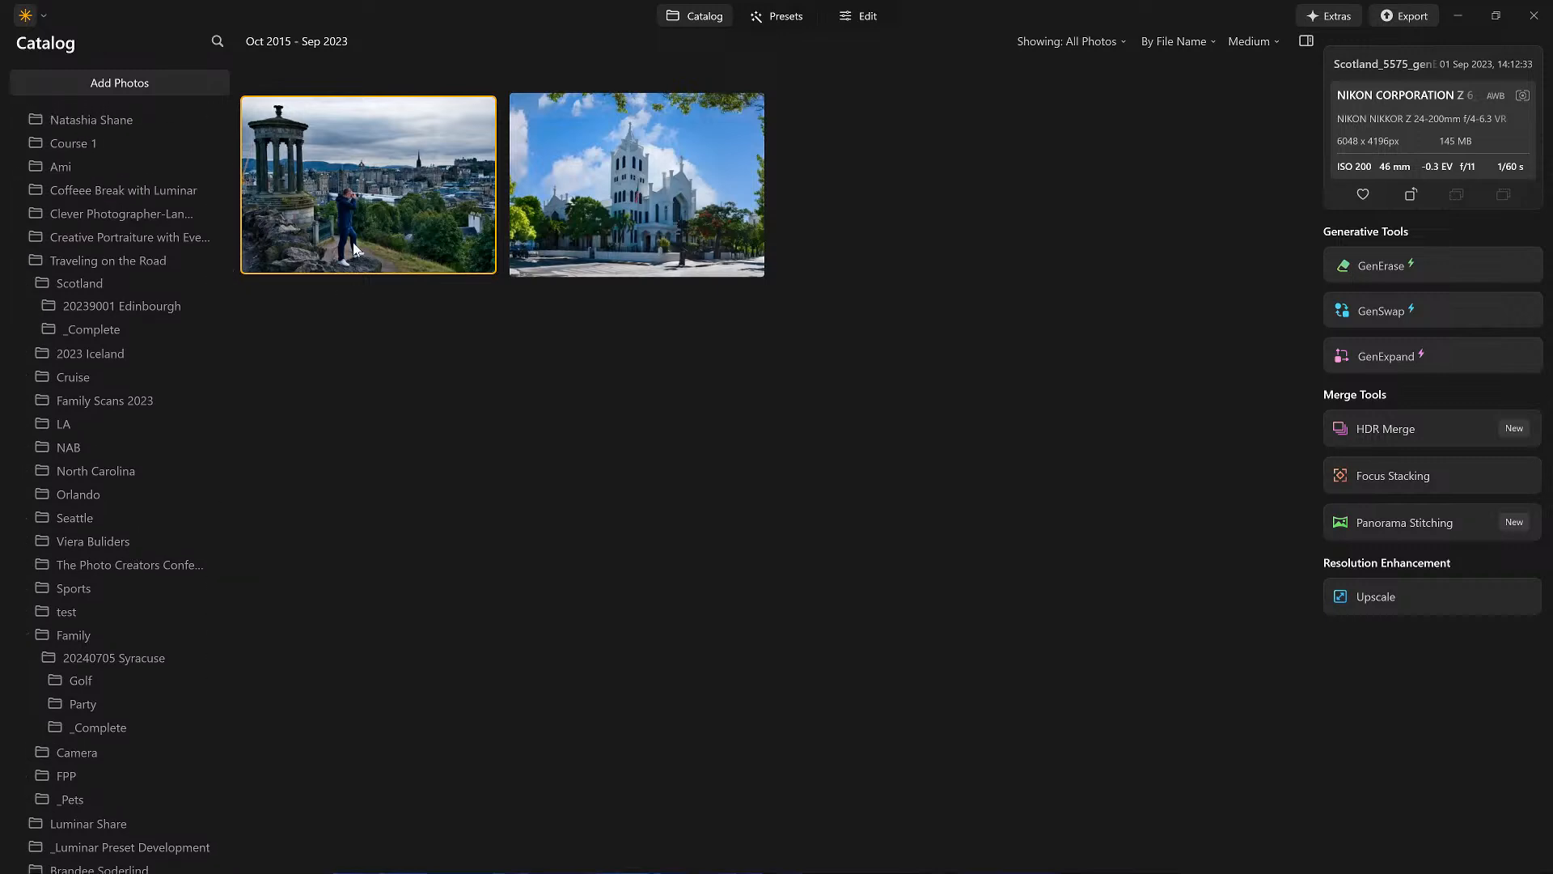
{"action": "left_click_drag", "start_coordinate": [356, 222], "coordinate": [91, 328]}
{"action": "left_click", "coordinate": [90, 338]}
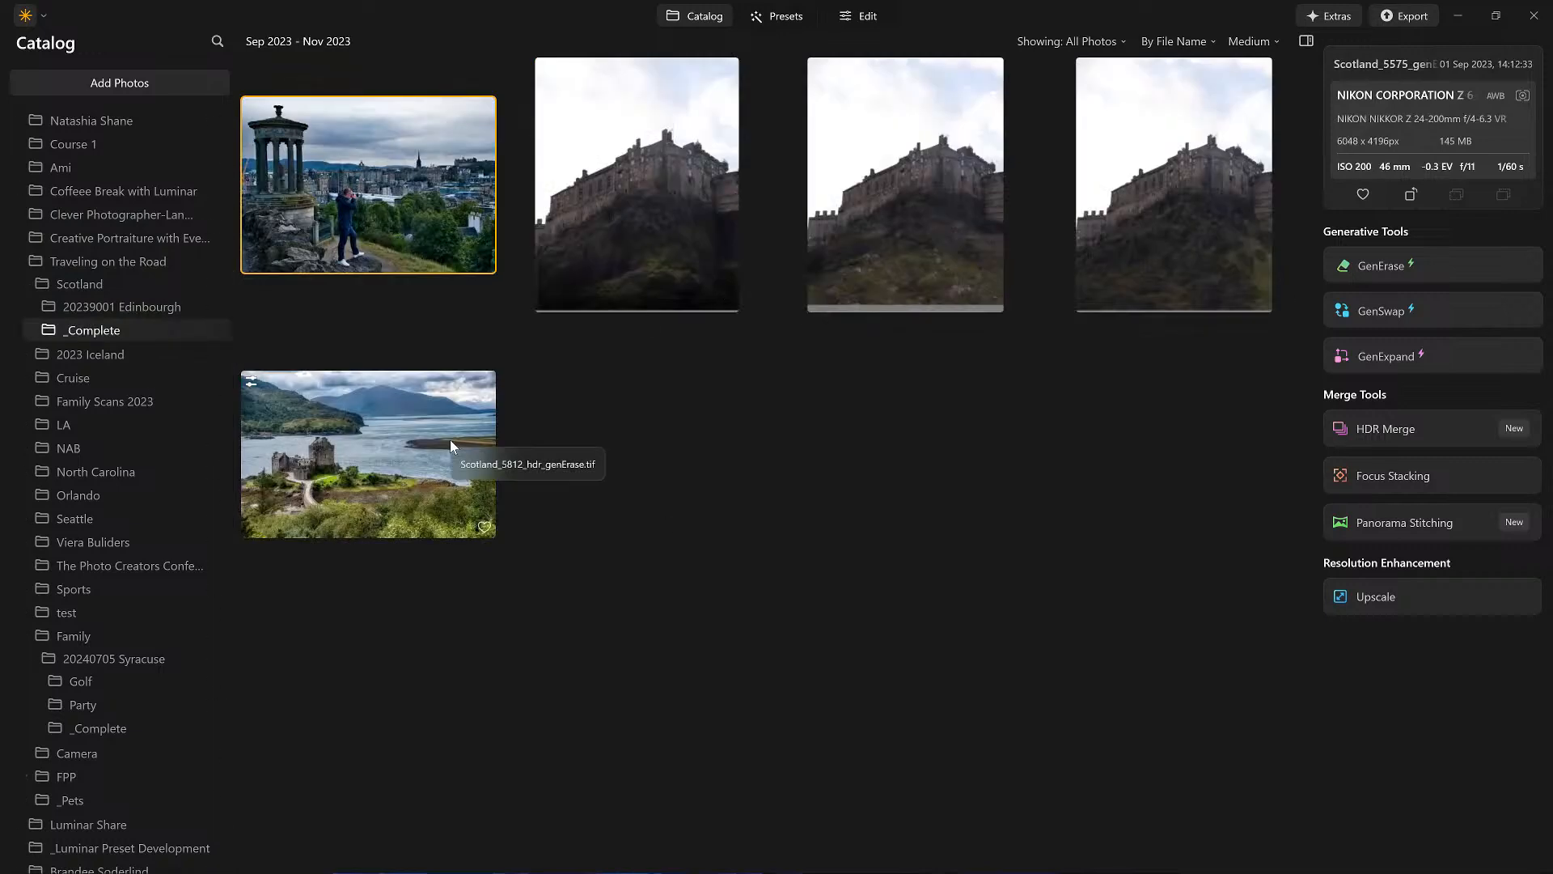
Step: Open the GenExpand album in the catalog
{"action": "scroll", "coordinate": [197, 386], "scroll_direction": "up", "scroll_amount": 3}
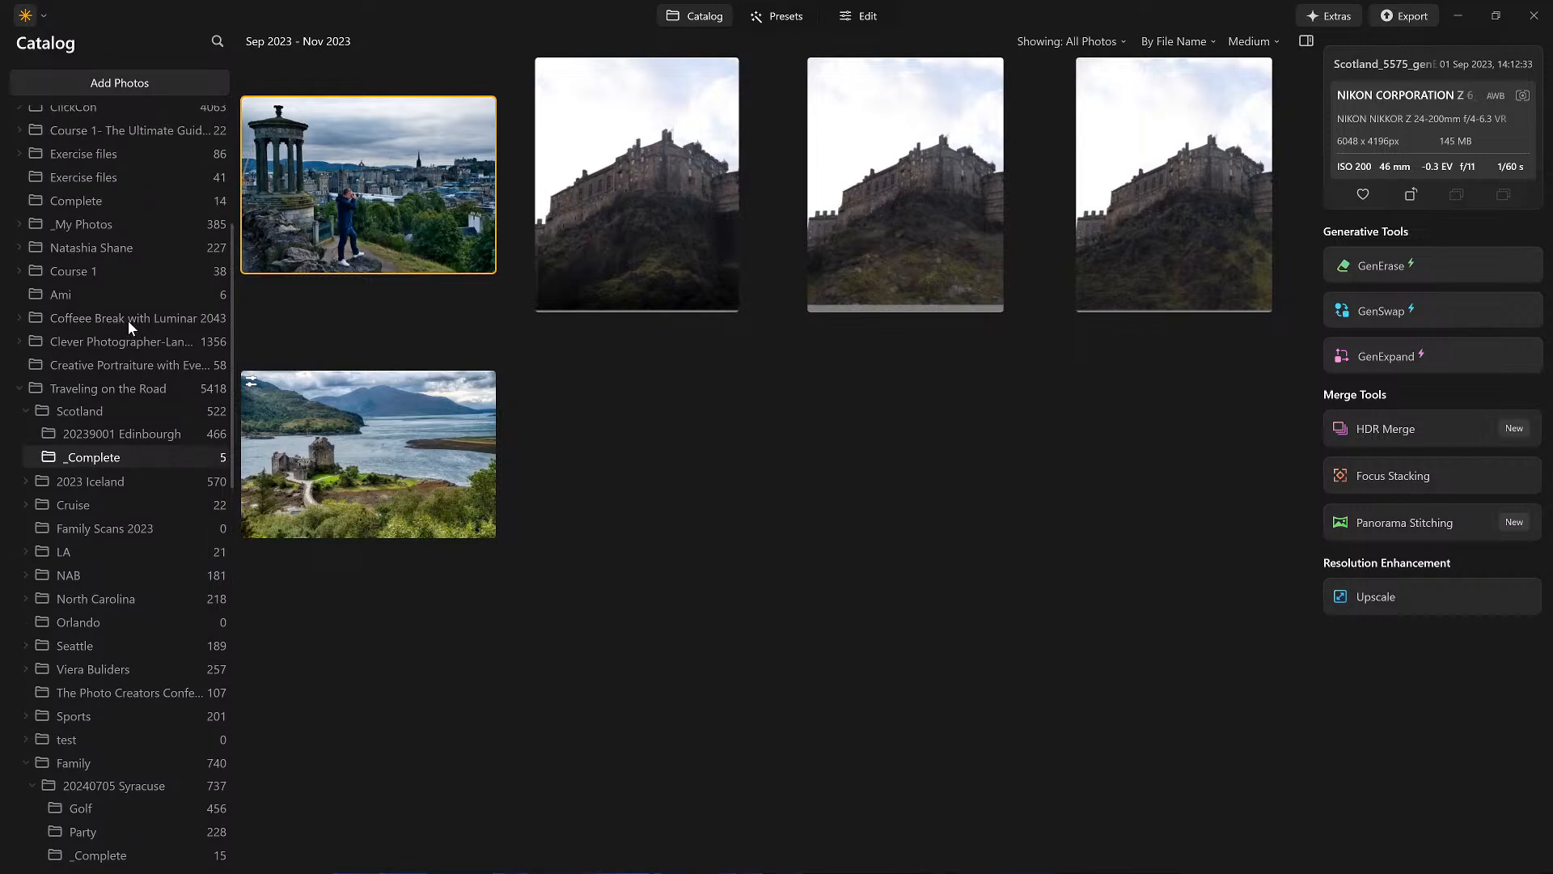
{"action": "scroll", "coordinate": [128, 319], "scroll_direction": "up", "scroll_amount": 5}
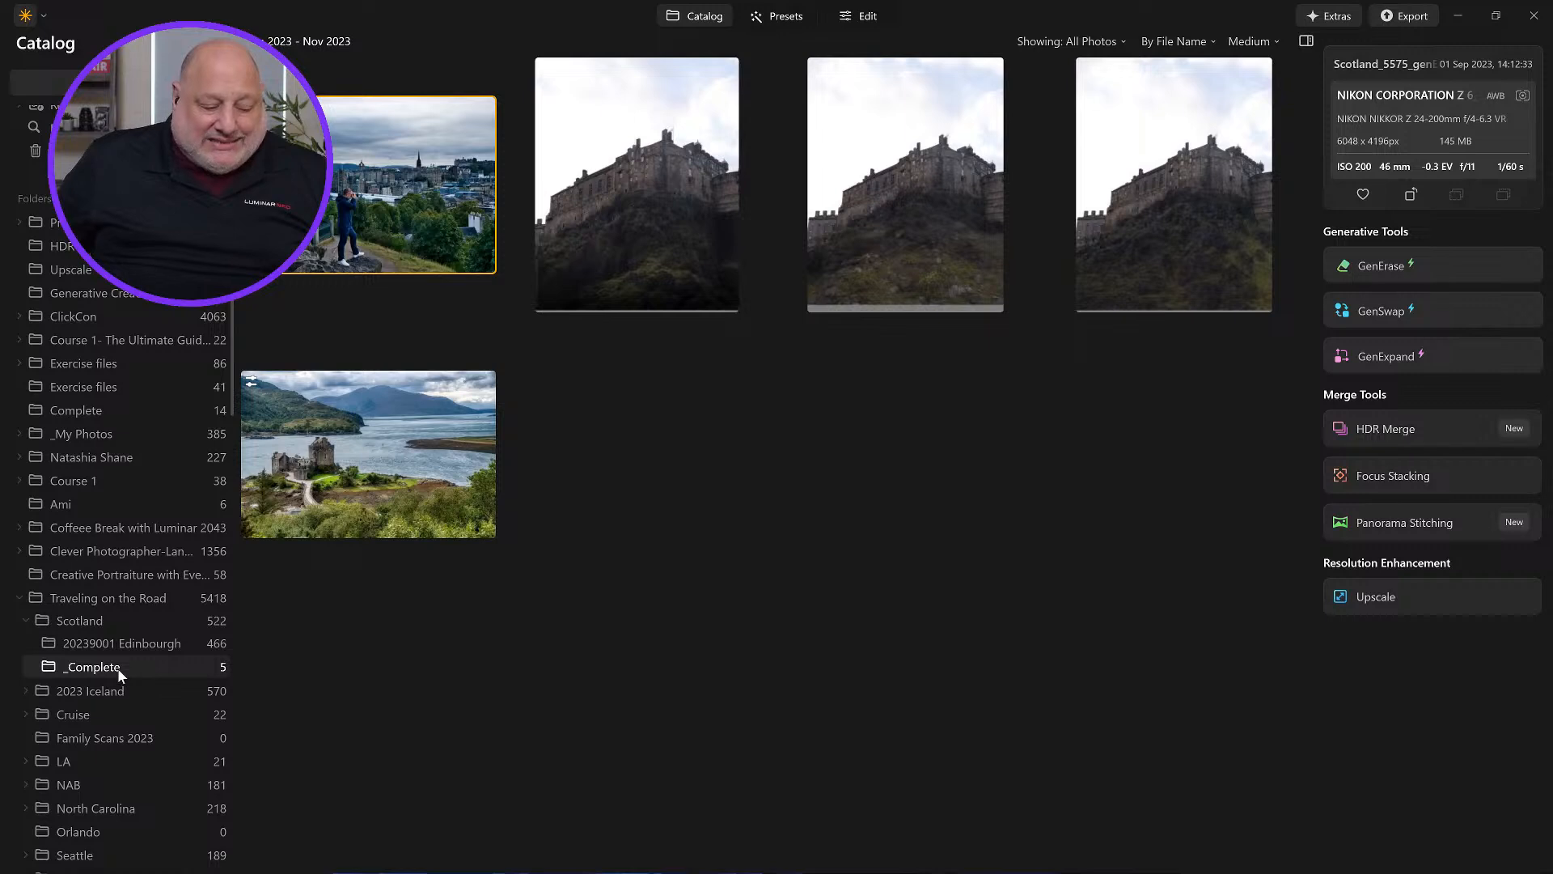
{"action": "right_click", "coordinate": [419, 202]}
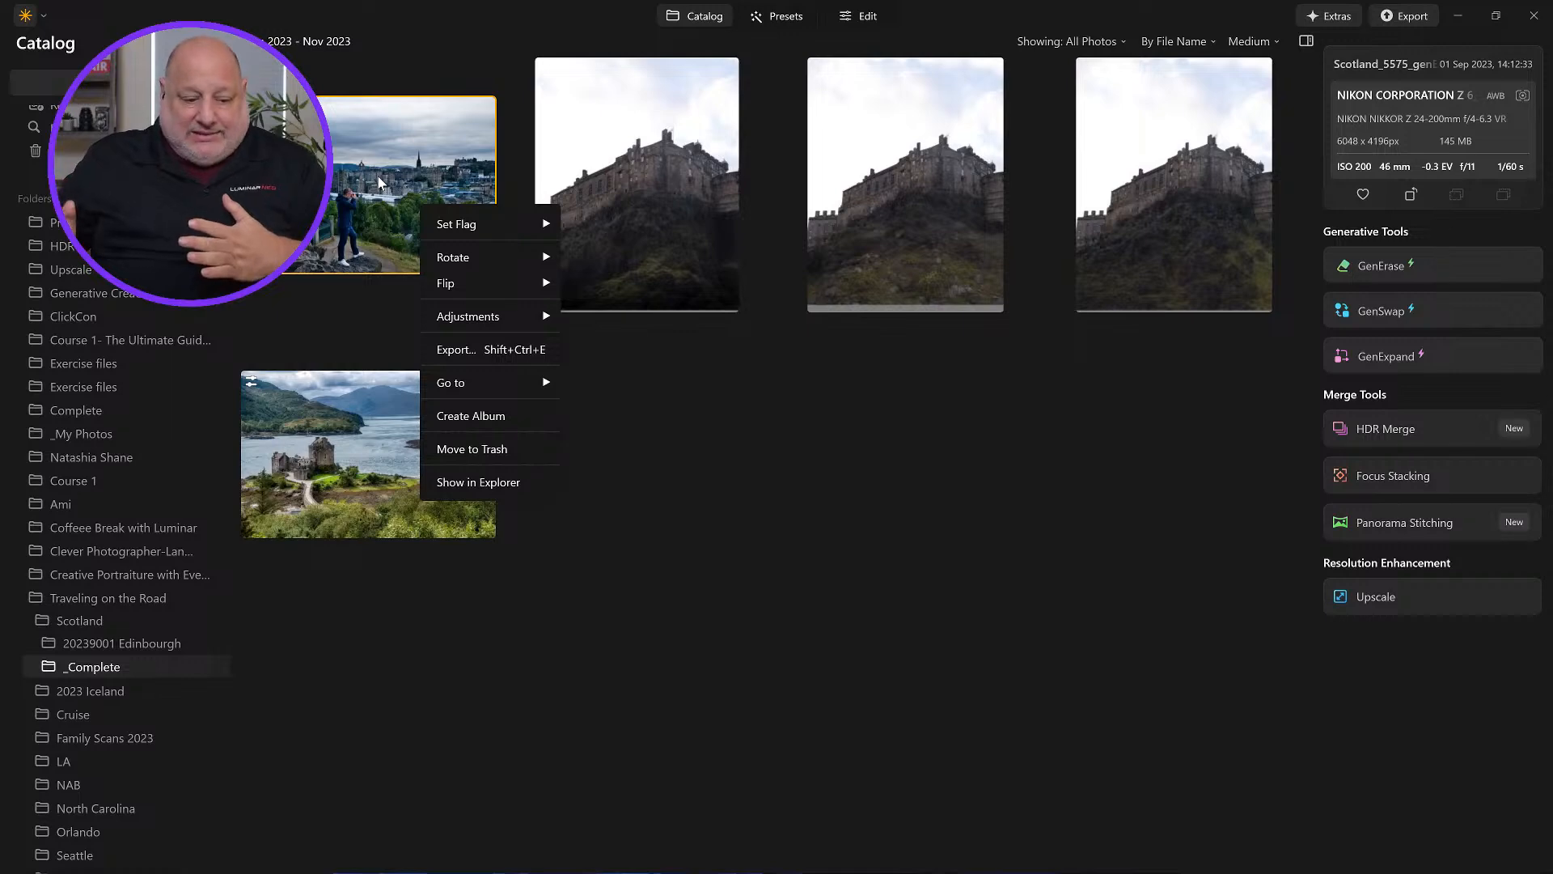
{"action": "left_click", "coordinate": [751, 525]}
{"action": "scroll", "coordinate": [65, 663], "scroll_direction": "down", "scroll_amount": 10}
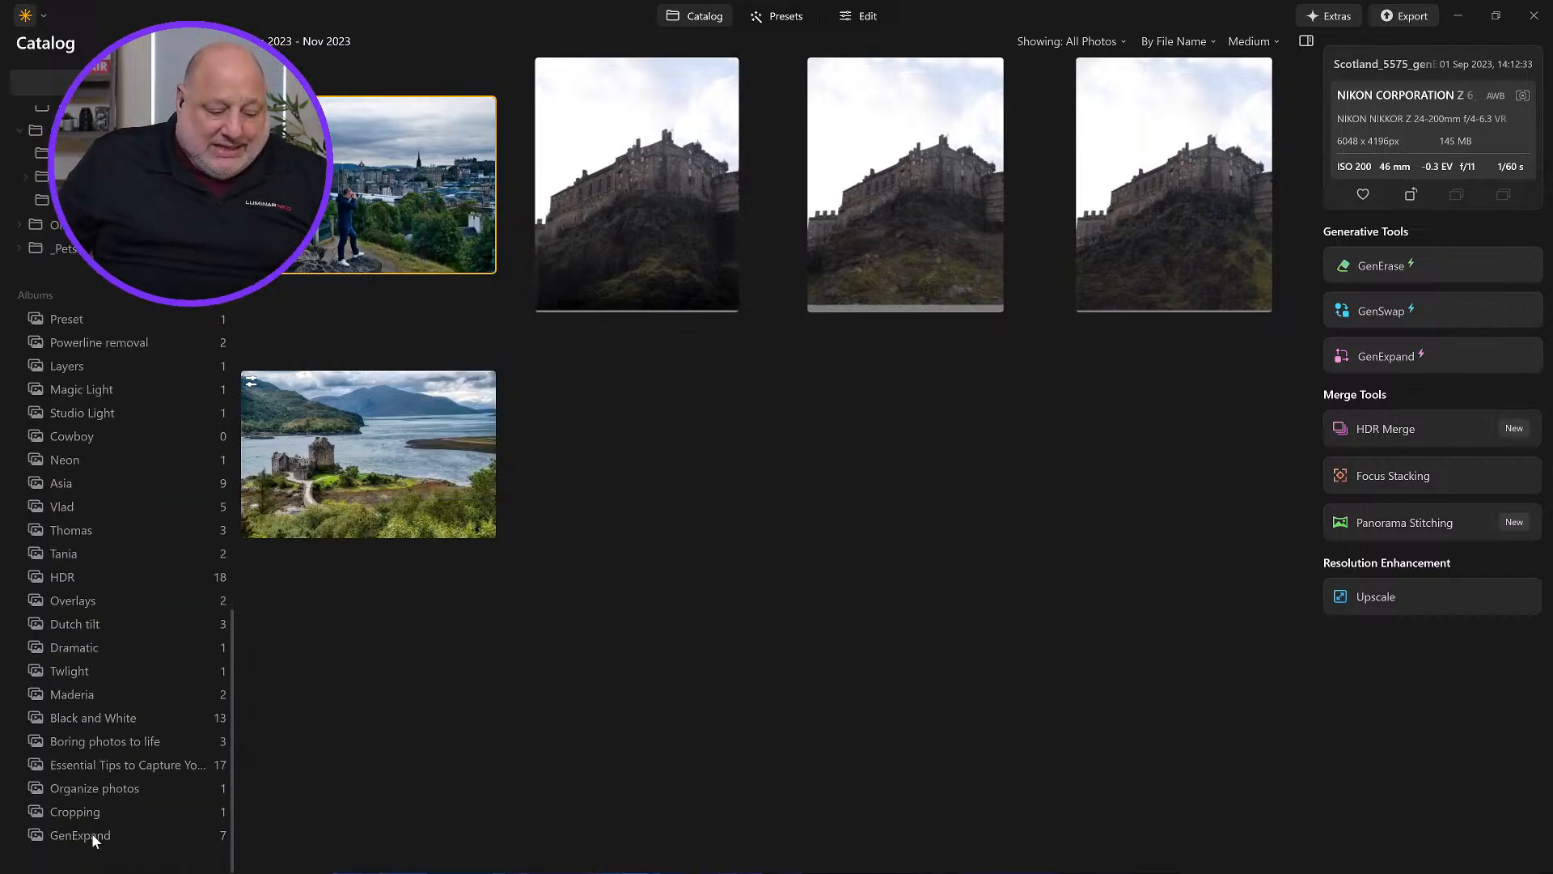
{"action": "left_click", "coordinate": [81, 835]}
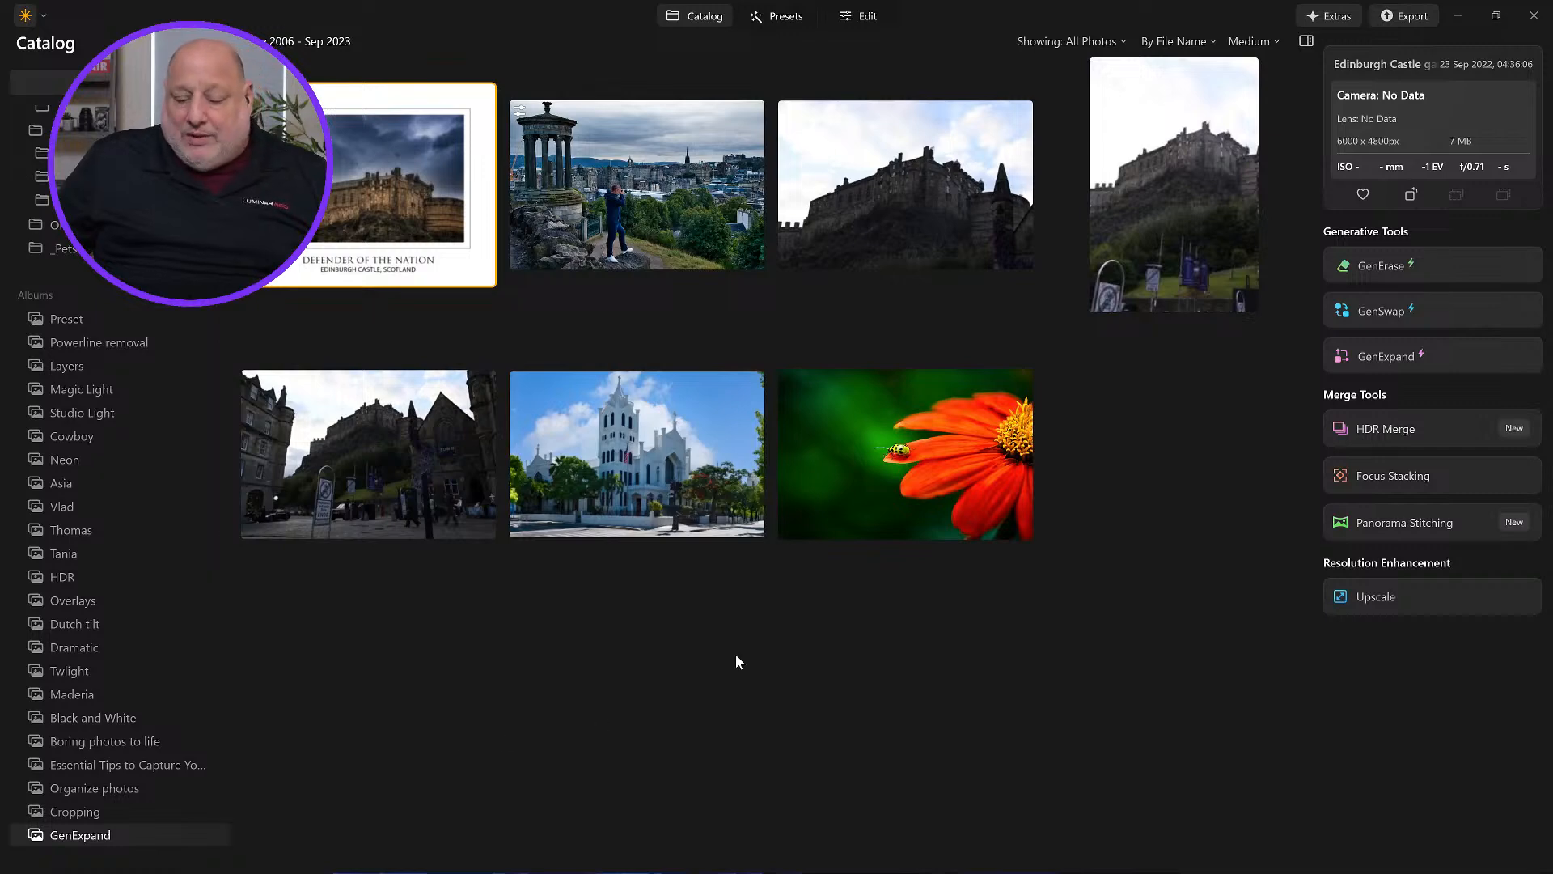
Step: Try GenExpand on the flower photo by widening its right edge and generating, then cancel
{"action": "double_click", "coordinate": [989, 445]}
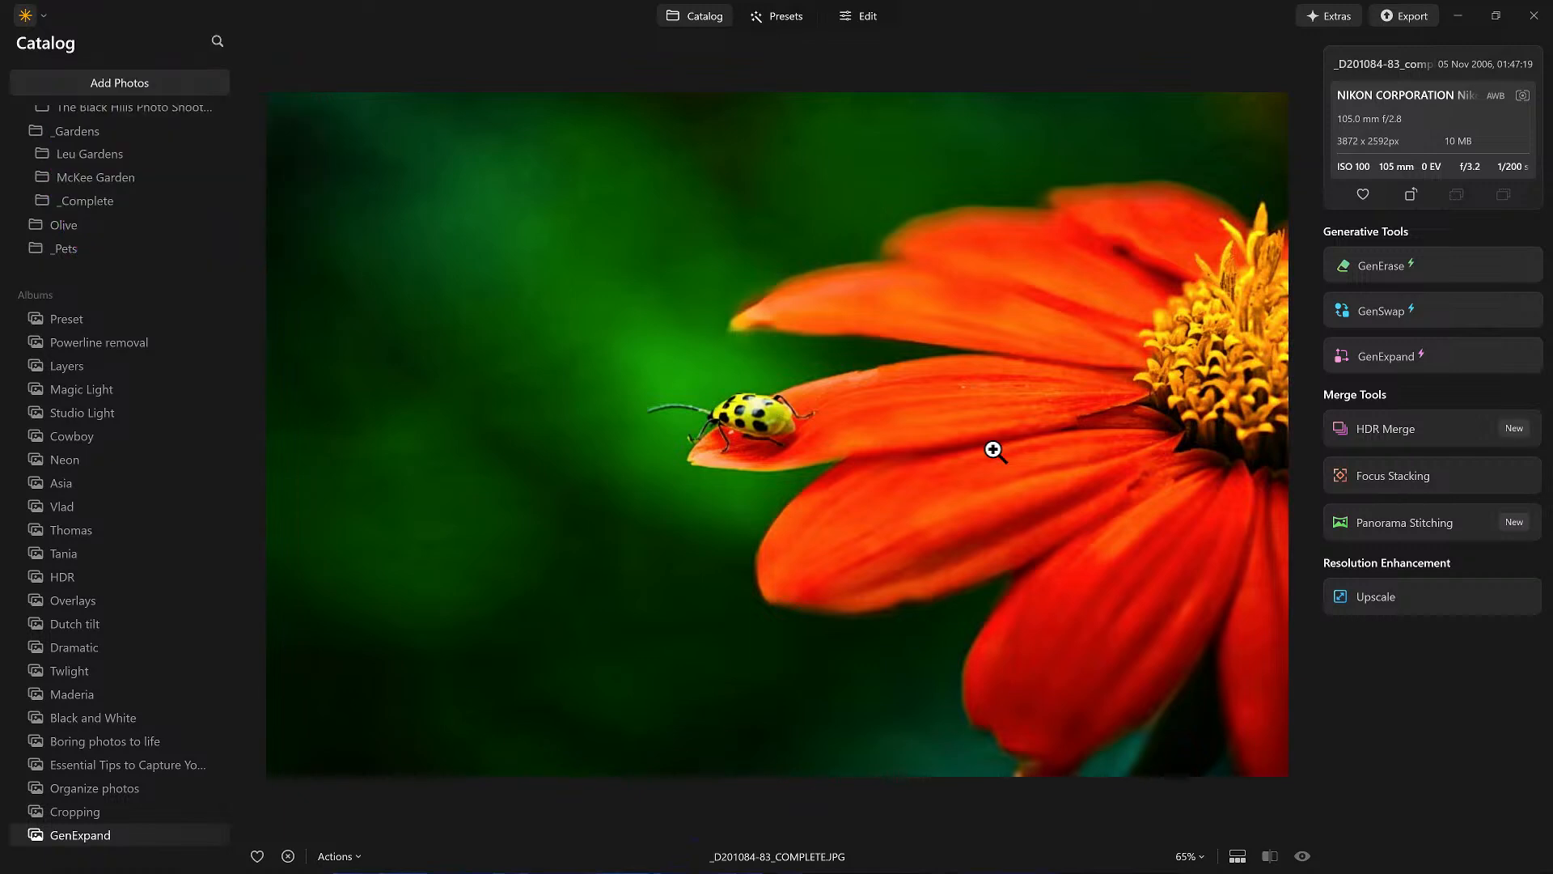
{"action": "double_click", "coordinate": [776, 308]}
{"action": "left_click_drag", "start_coordinate": [1008, 453], "coordinate": [1410, 352]}
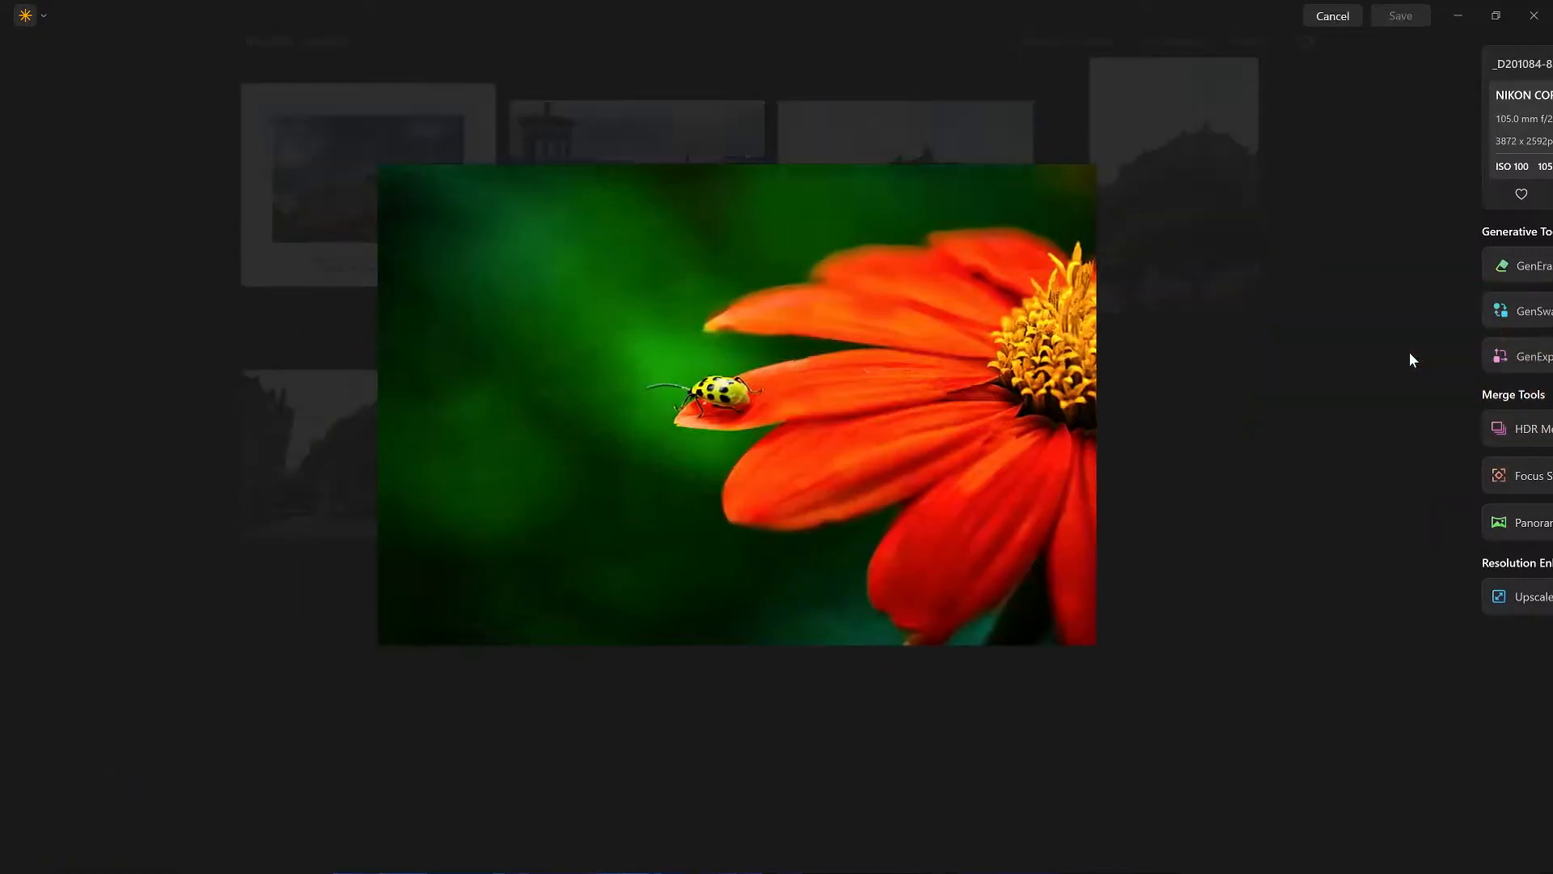
{"action": "left_click_drag", "start_coordinate": [1133, 399], "coordinate": [1176, 402]}
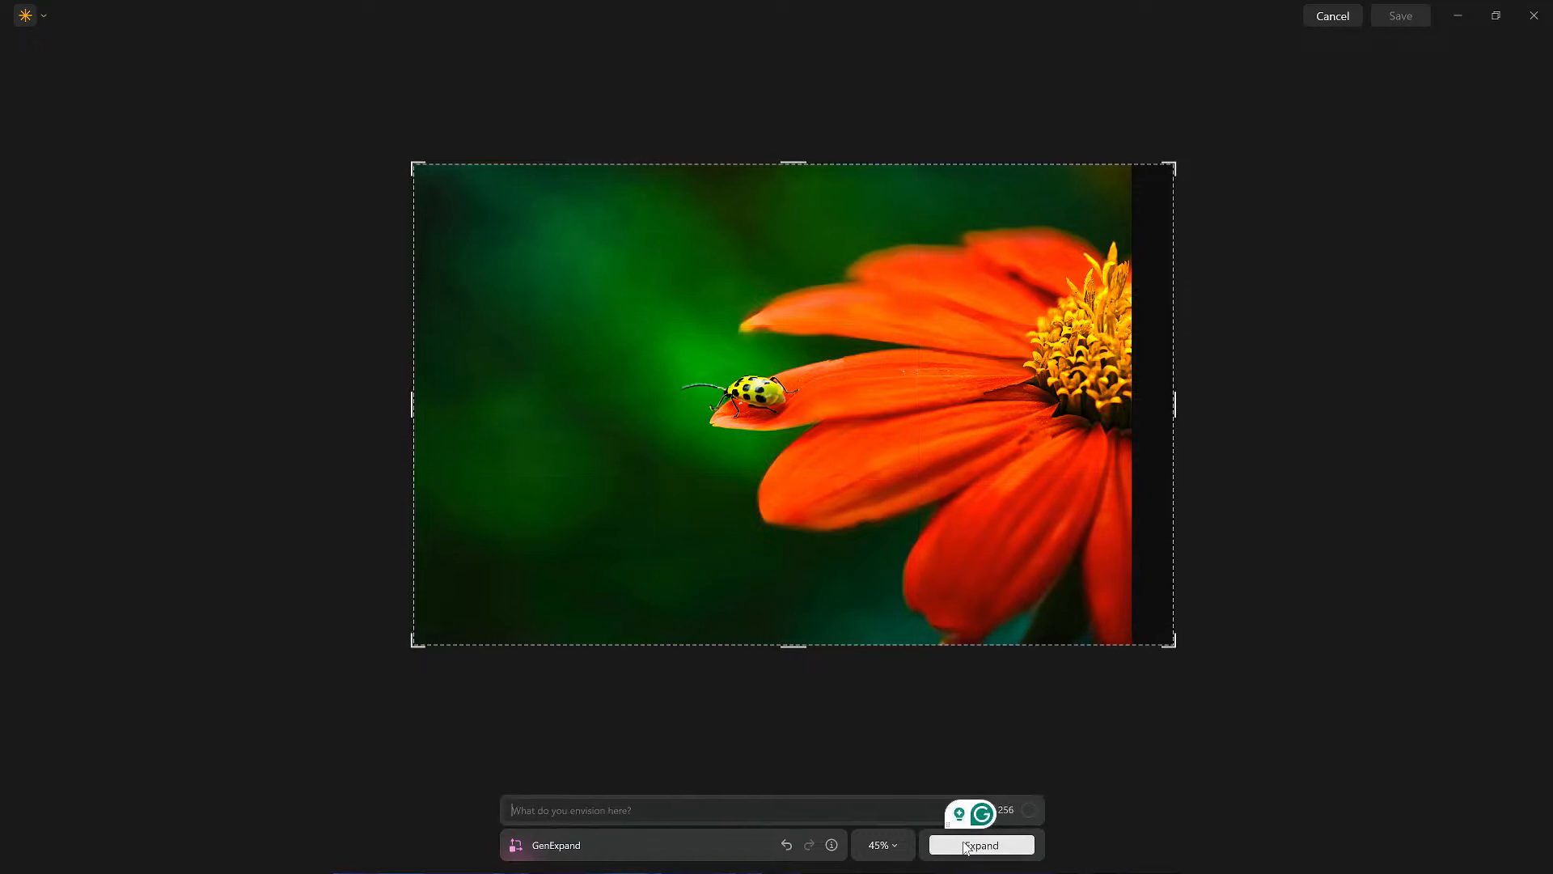
{"action": "left_click", "coordinate": [1003, 845]}
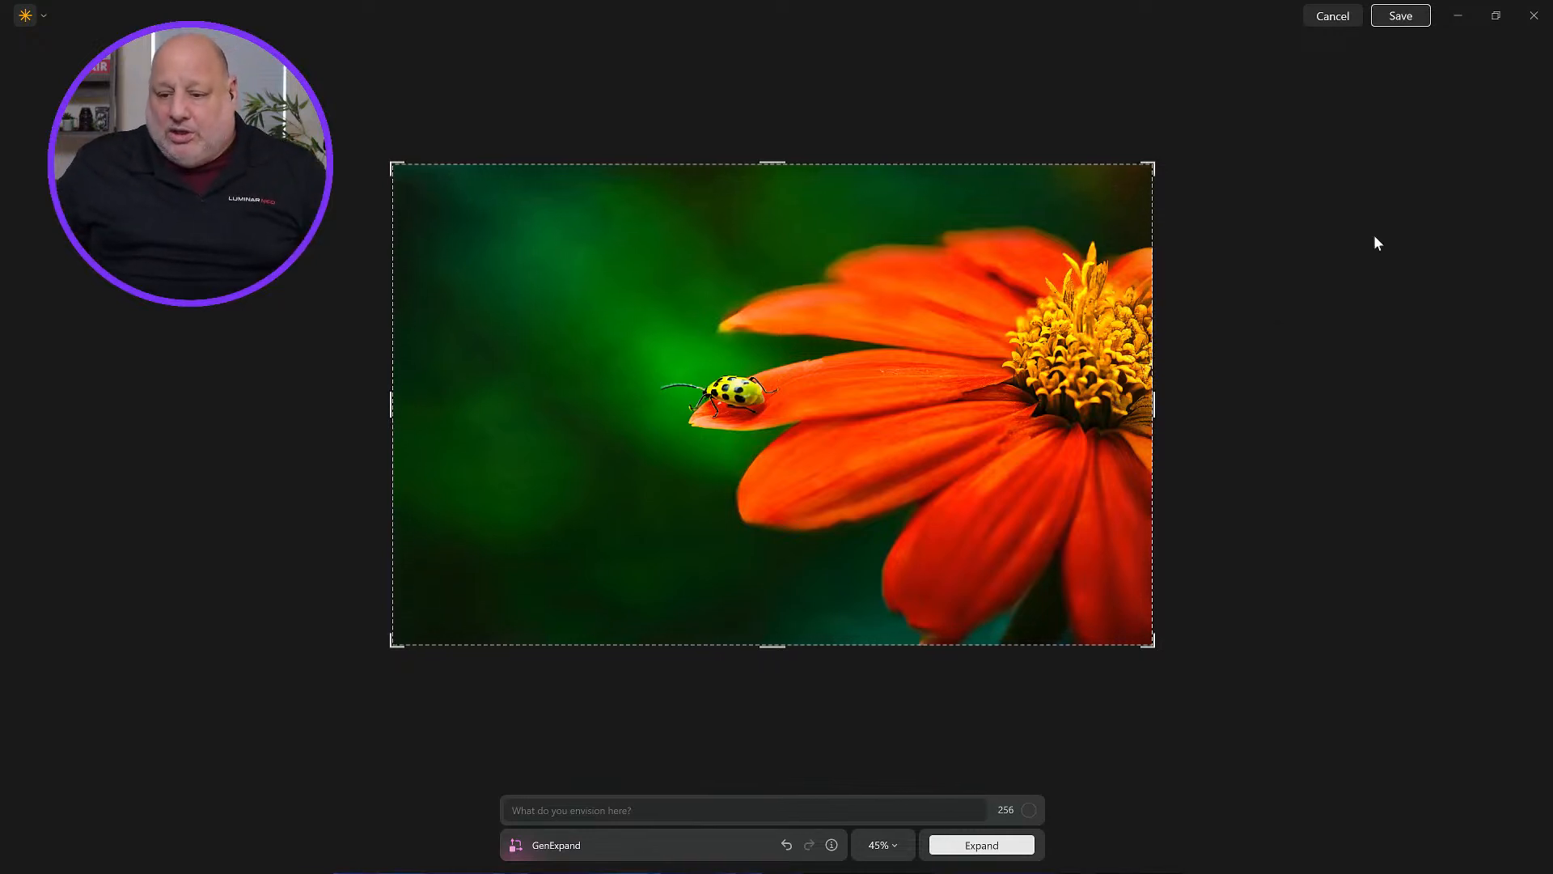
{"action": "left_click", "coordinate": [1335, 16]}
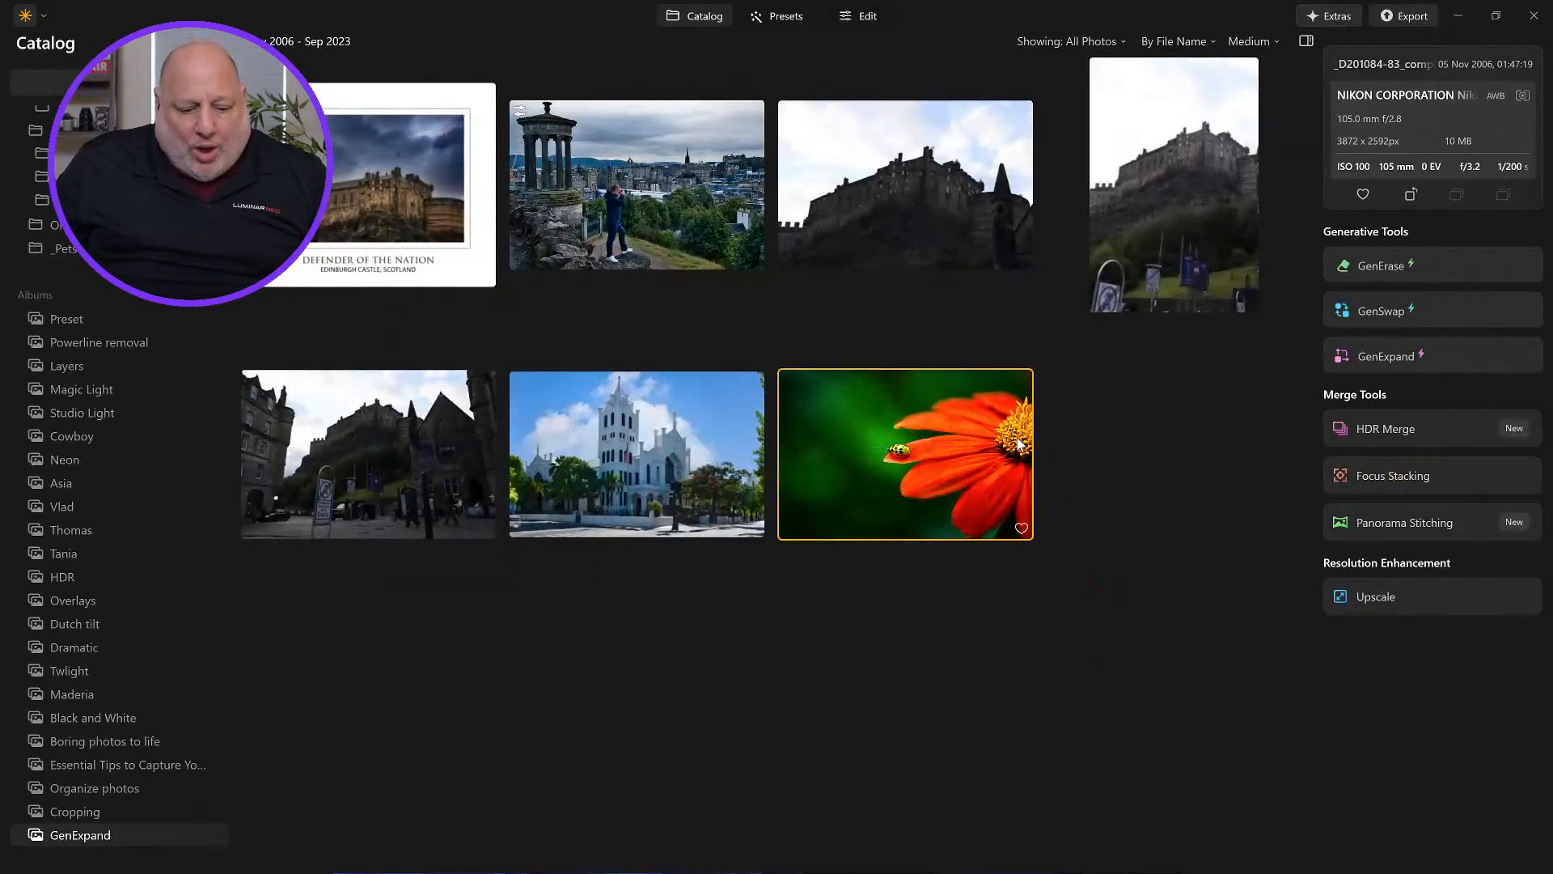
Step: Preview the Edinburgh photos in the GenExpand album one by one and reopen the street photo Scotland_5610
{"action": "double_click", "coordinate": [397, 444]}
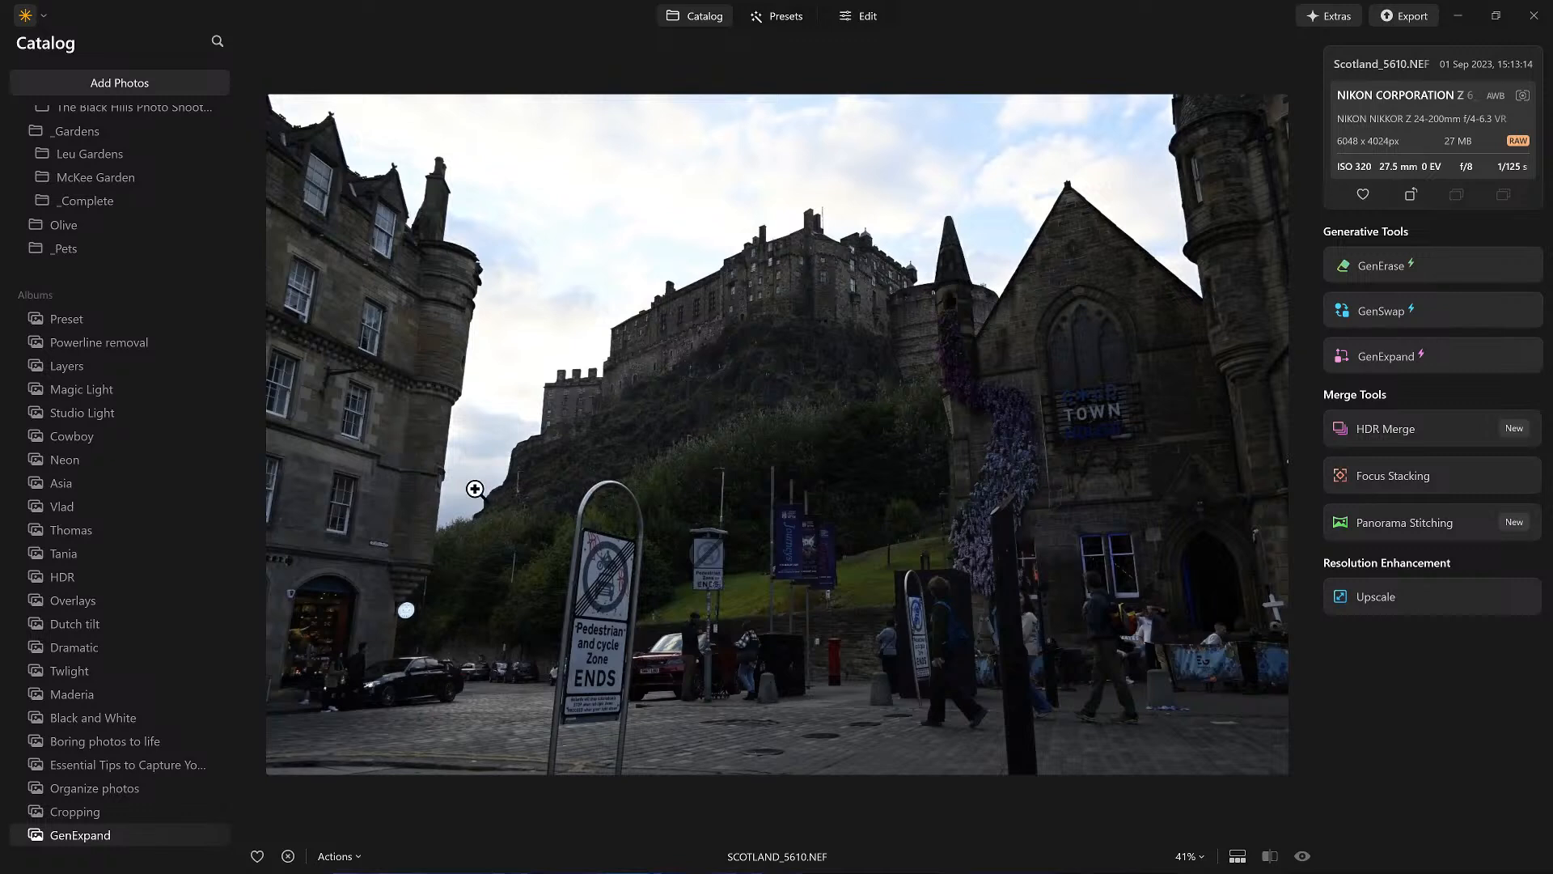
{"action": "double_click", "coordinate": [839, 318]}
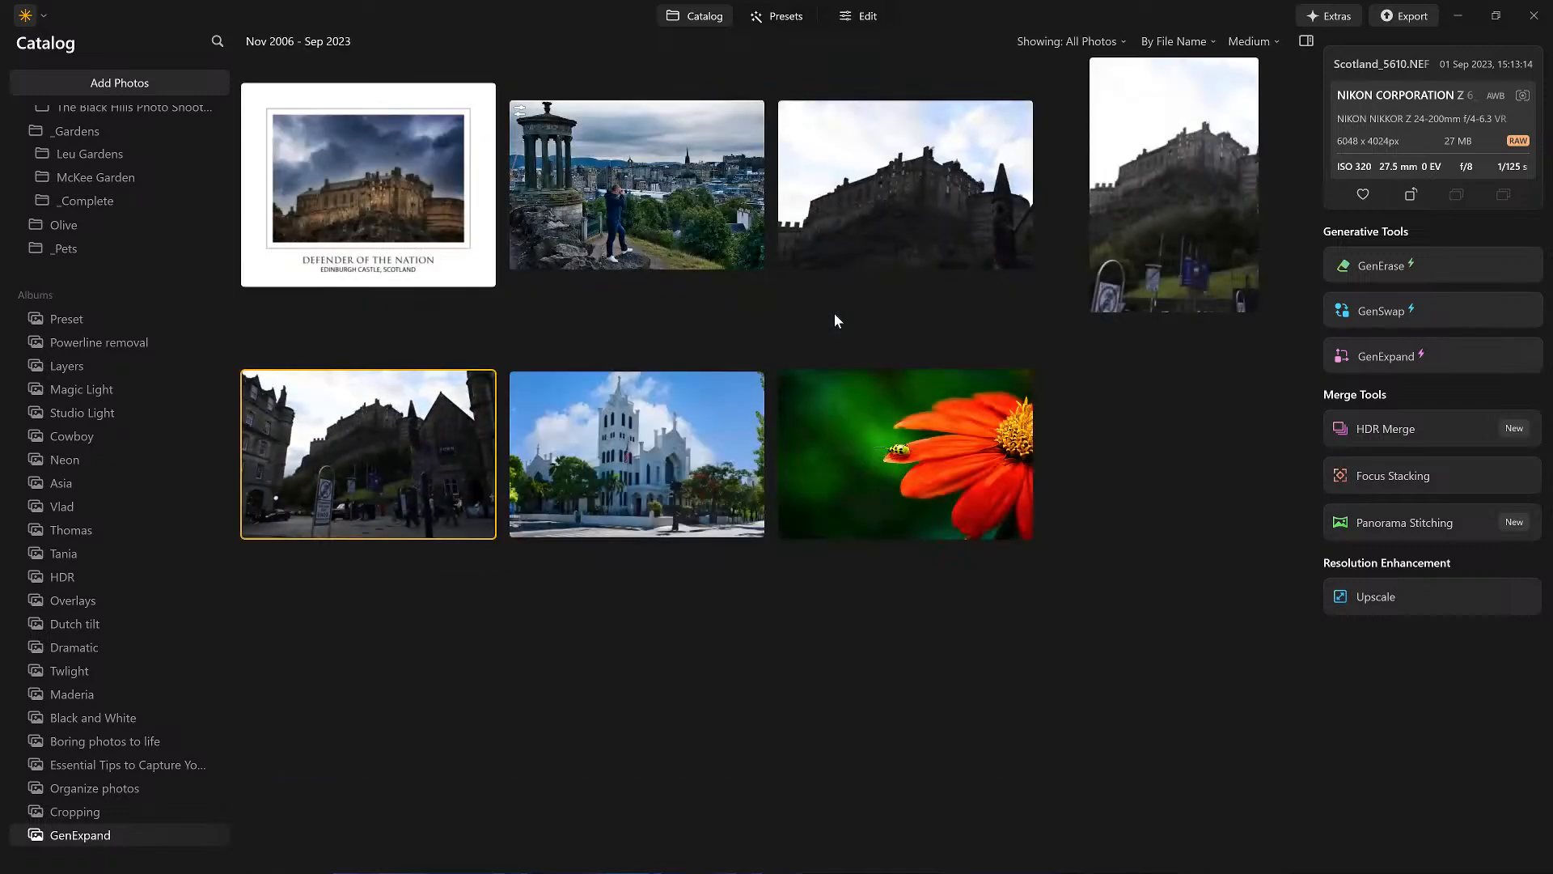
{"action": "double_click", "coordinate": [400, 198]}
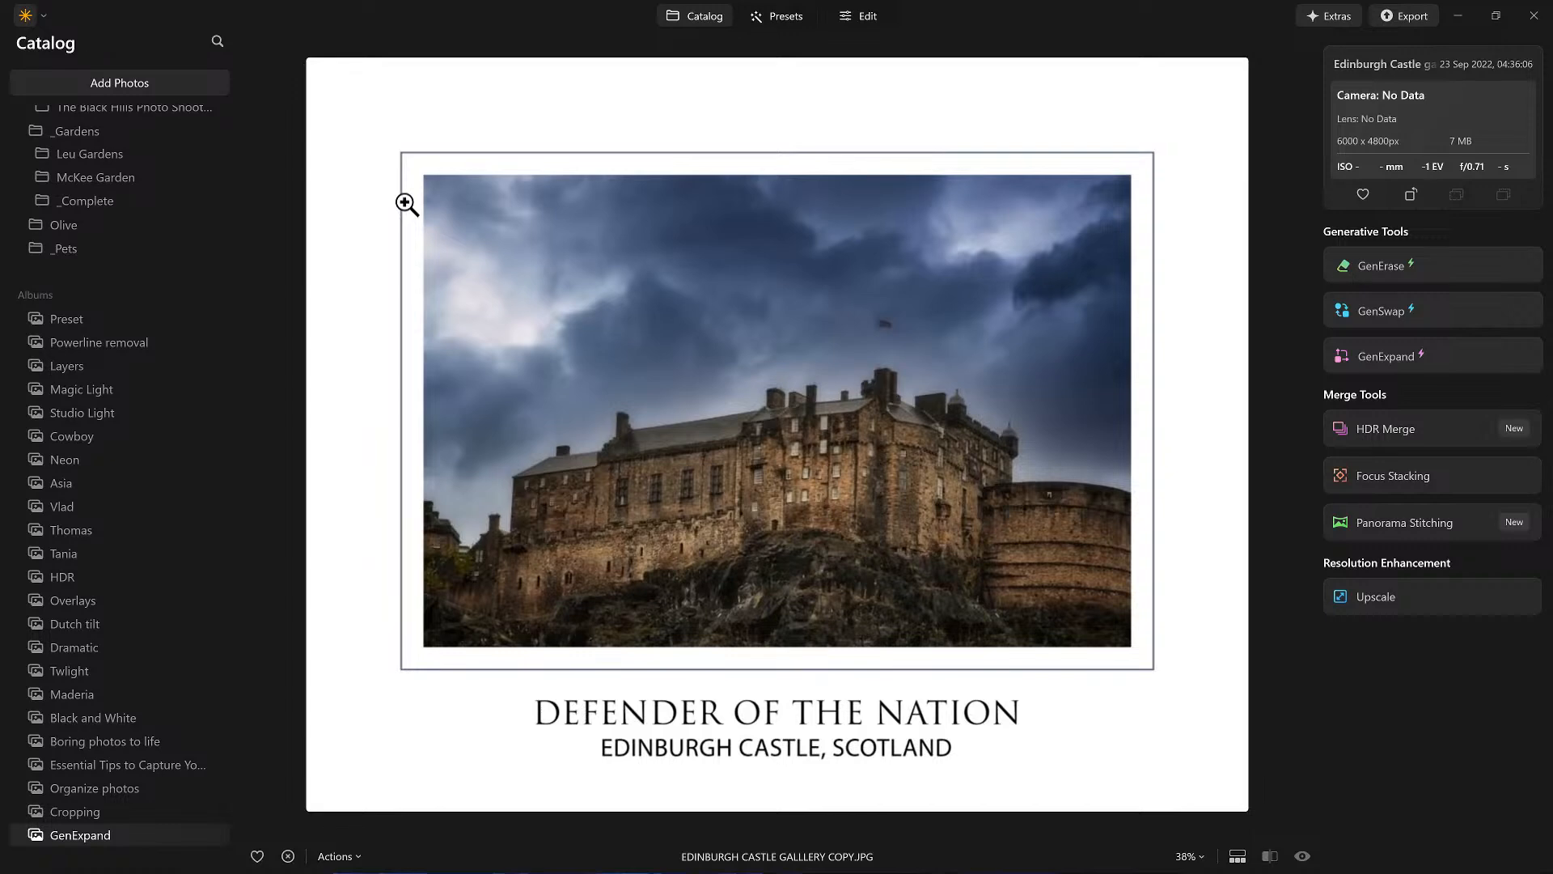
{"action": "double_click", "coordinate": [402, 203]}
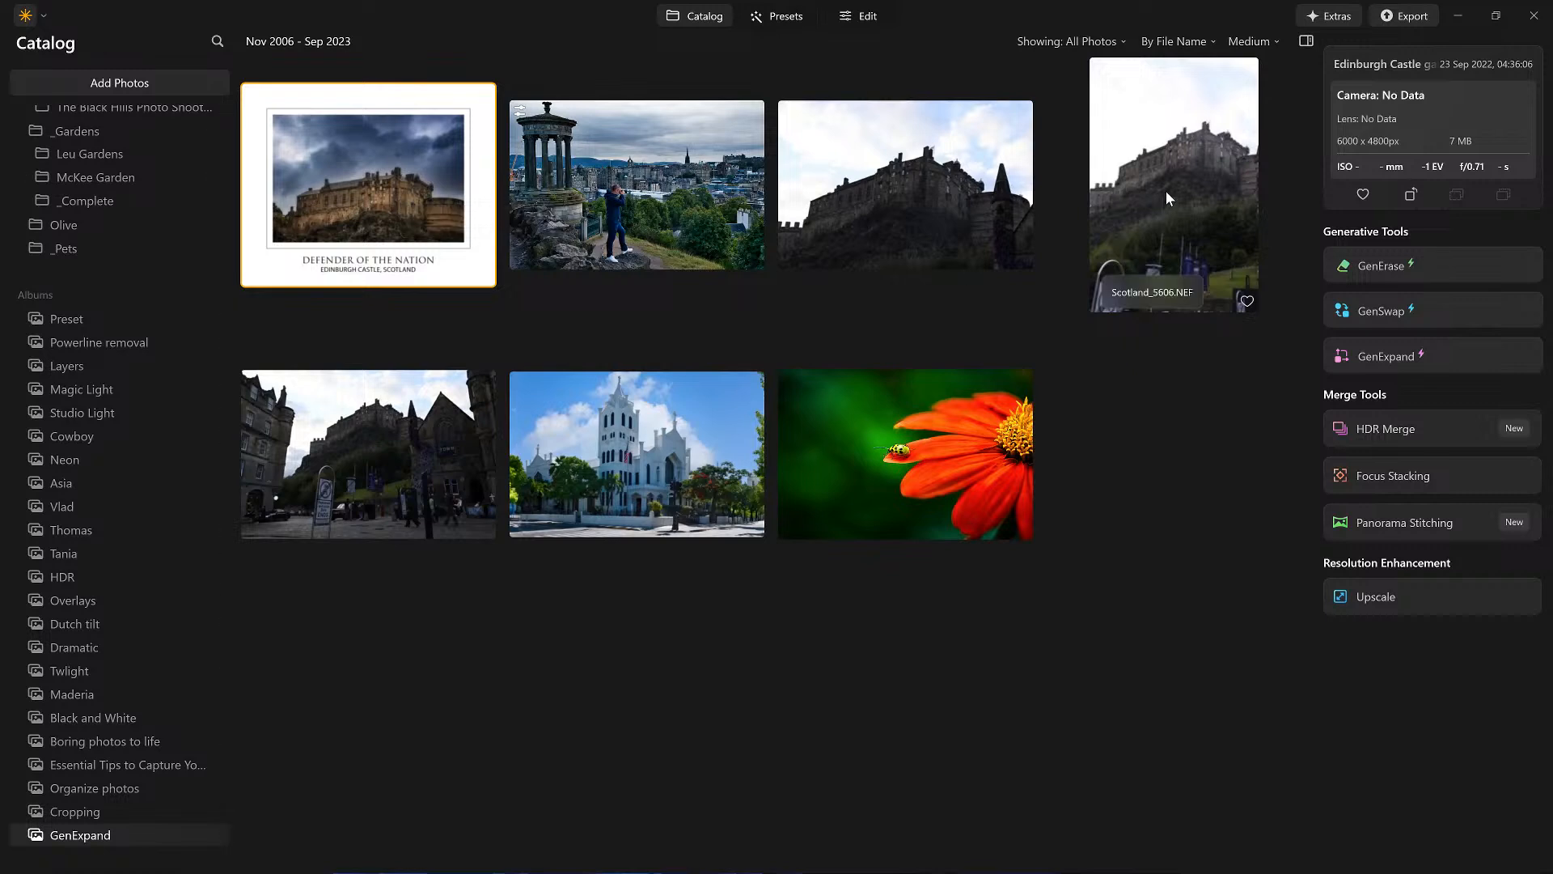
{"action": "left_click", "coordinate": [1236, 160]}
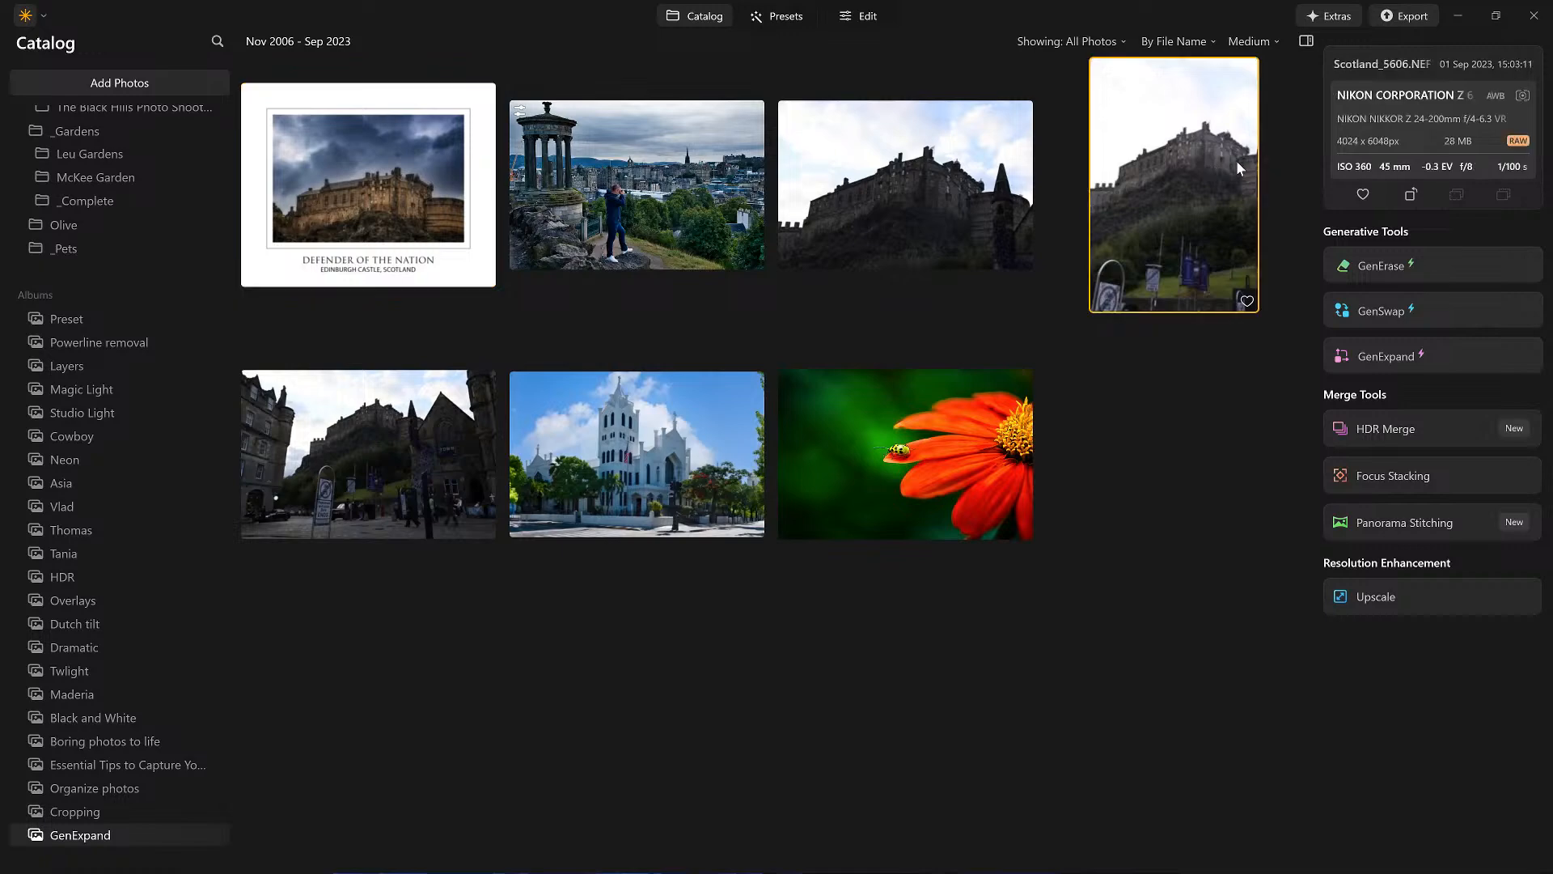
{"action": "double_click", "coordinate": [1236, 160]}
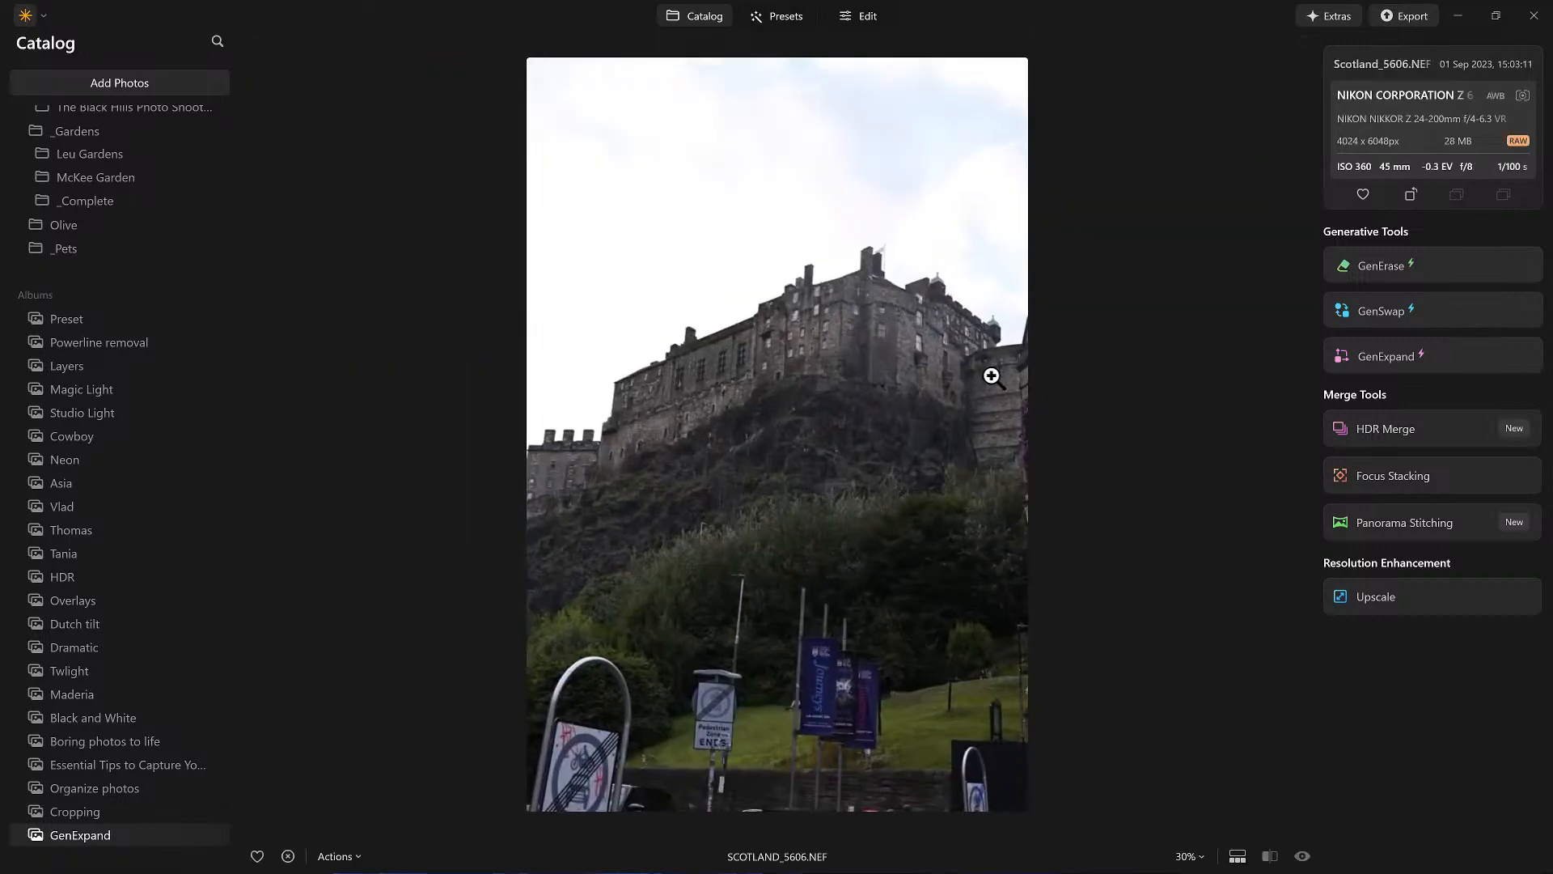
{"action": "double_click", "coordinate": [990, 374]}
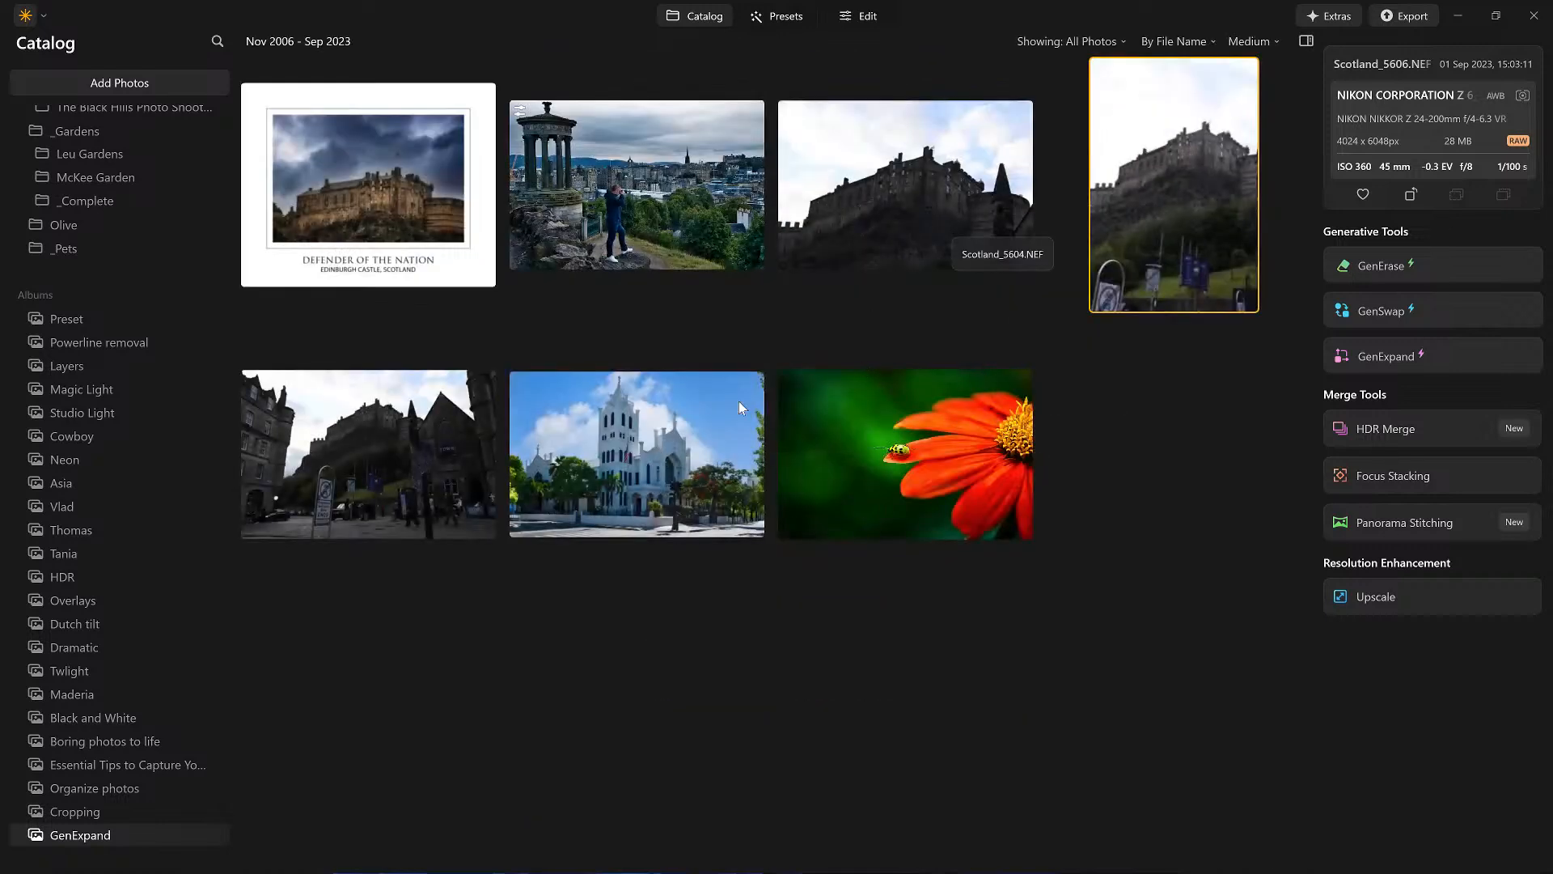
{"action": "left_click", "coordinate": [397, 409]}
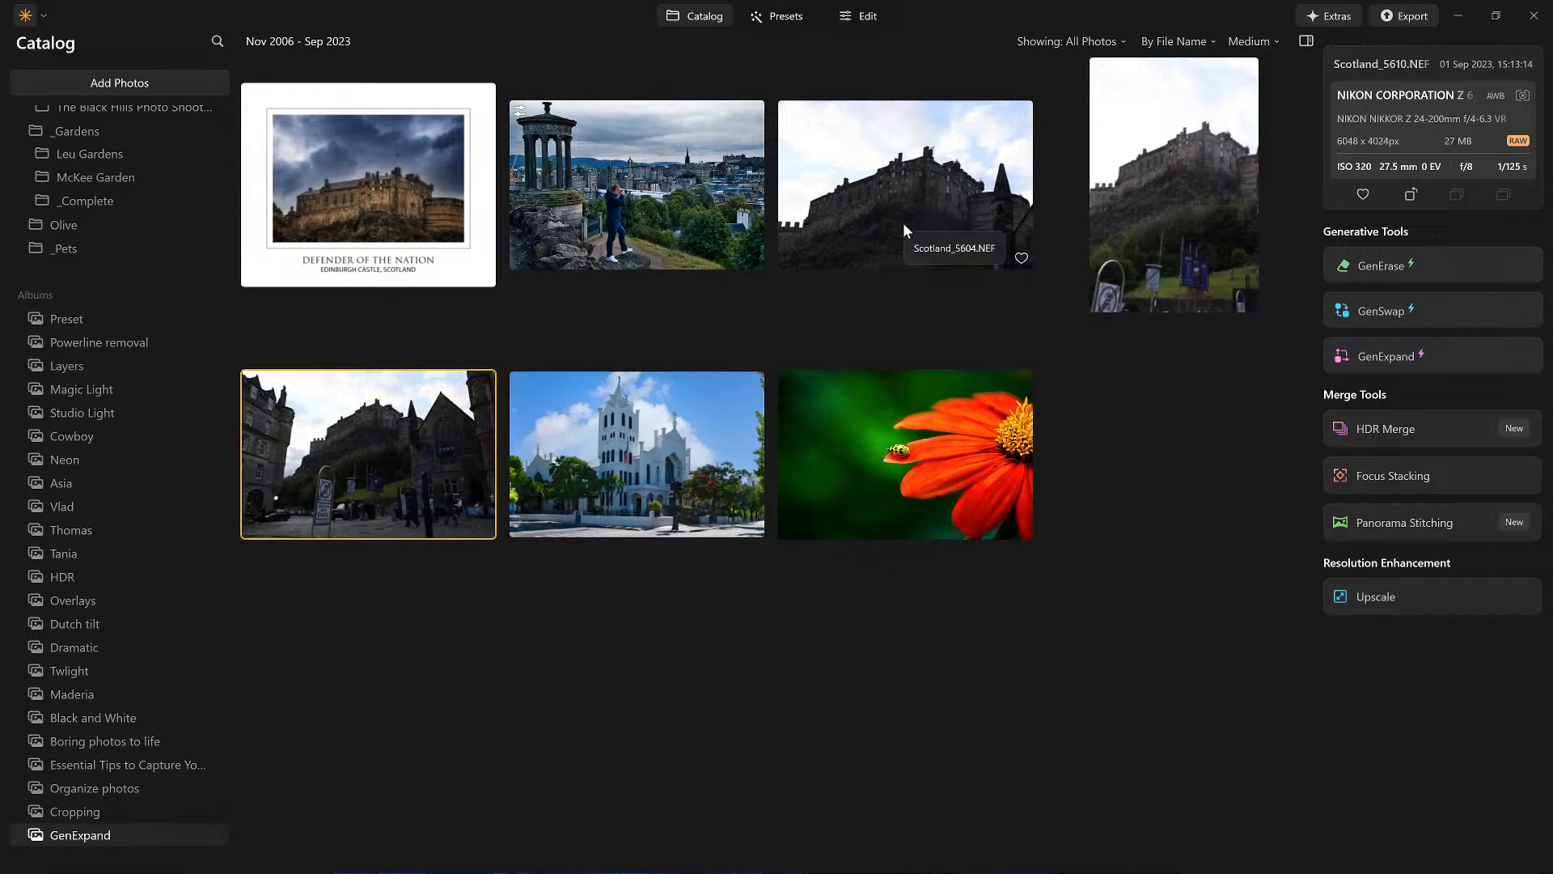
{"action": "double_click", "coordinate": [426, 427]}
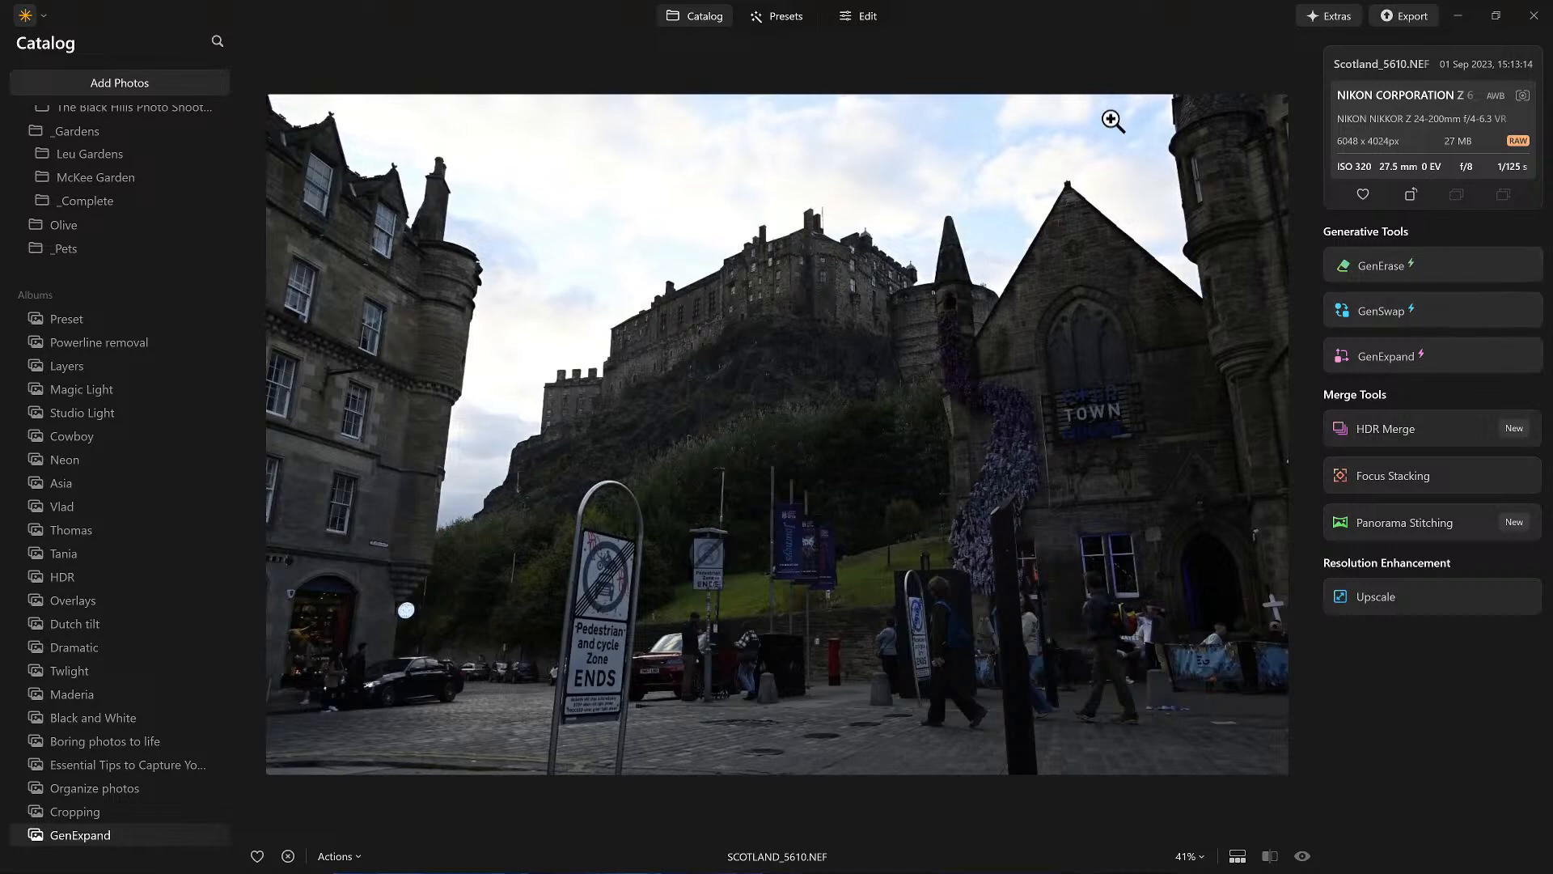
Step: Open the street photo in the editor and apply automatic perspective correction in Develop's Transform section
{"action": "left_click", "coordinate": [861, 17]}
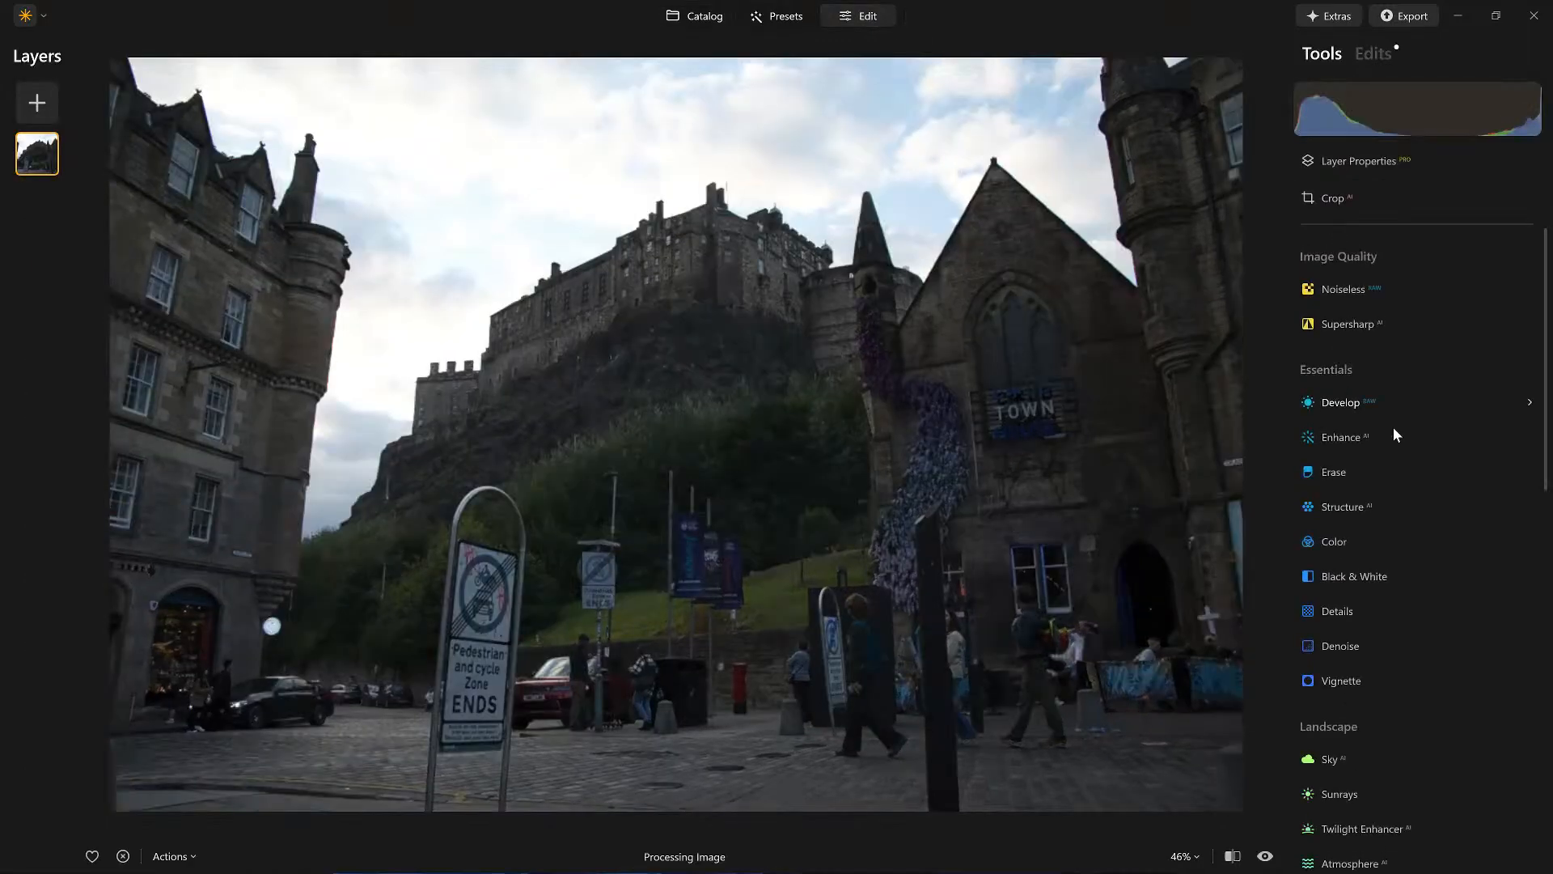
{"action": "left_click", "coordinate": [1349, 407]}
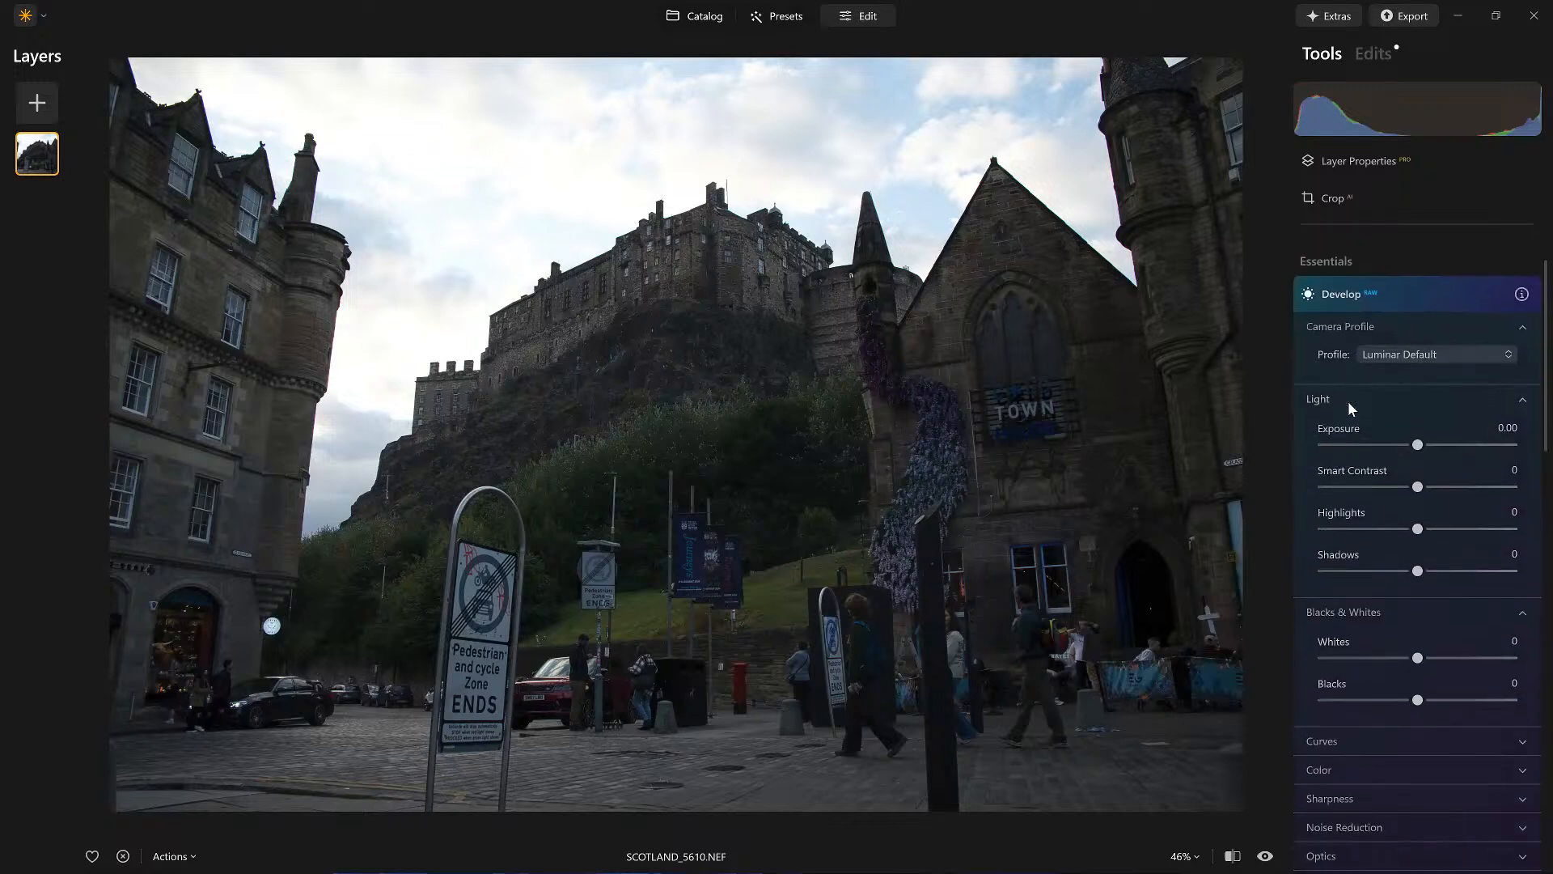
{"action": "scroll", "coordinate": [1395, 759], "scroll_direction": "down", "scroll_amount": 4}
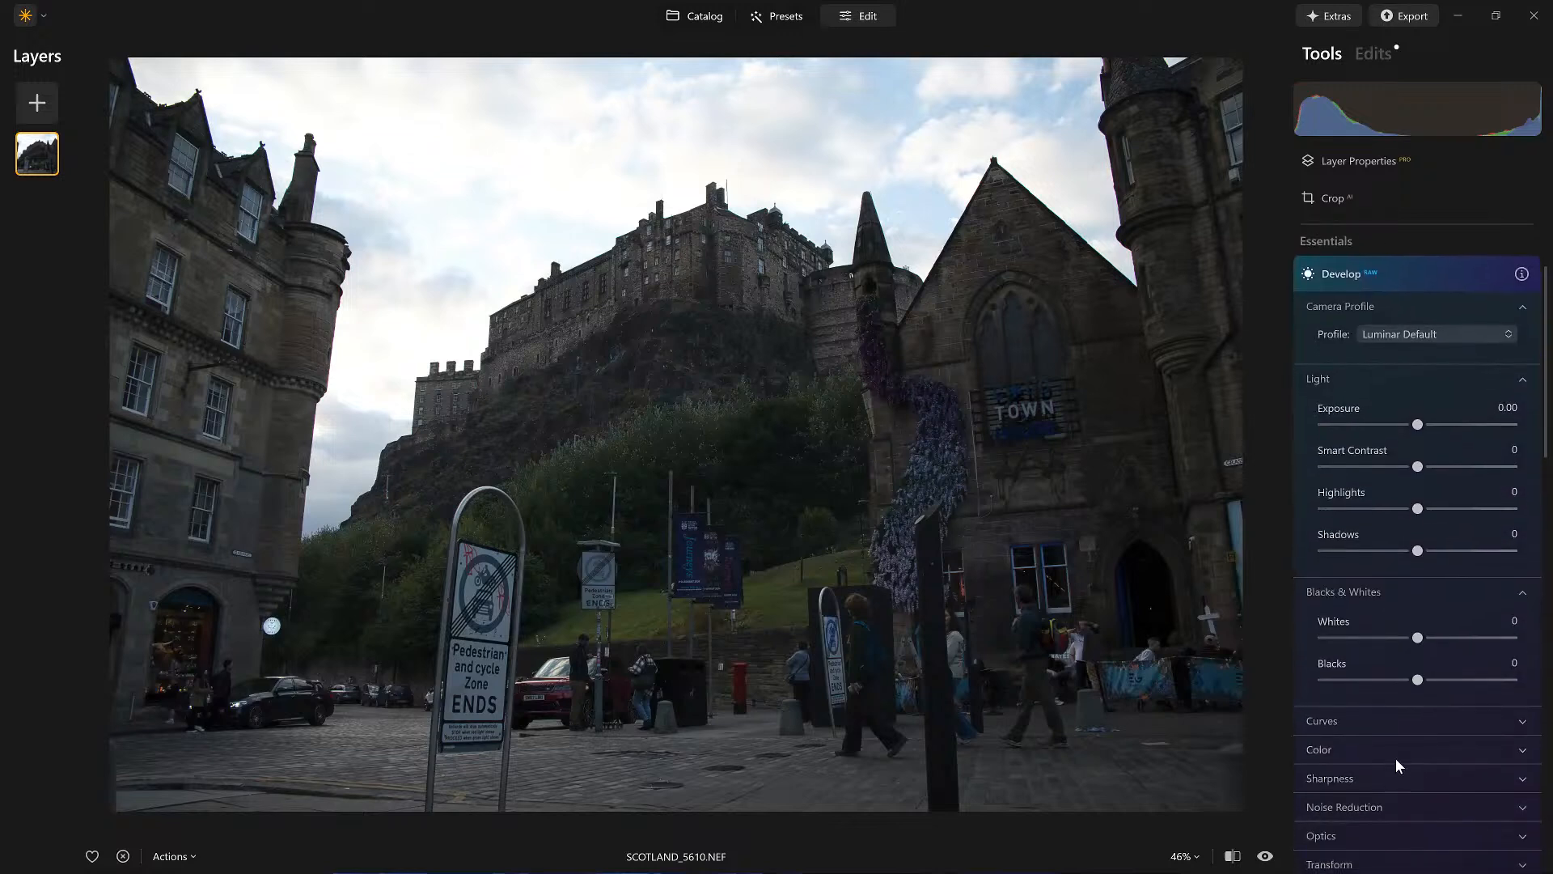
{"action": "left_click", "coordinate": [1339, 611]}
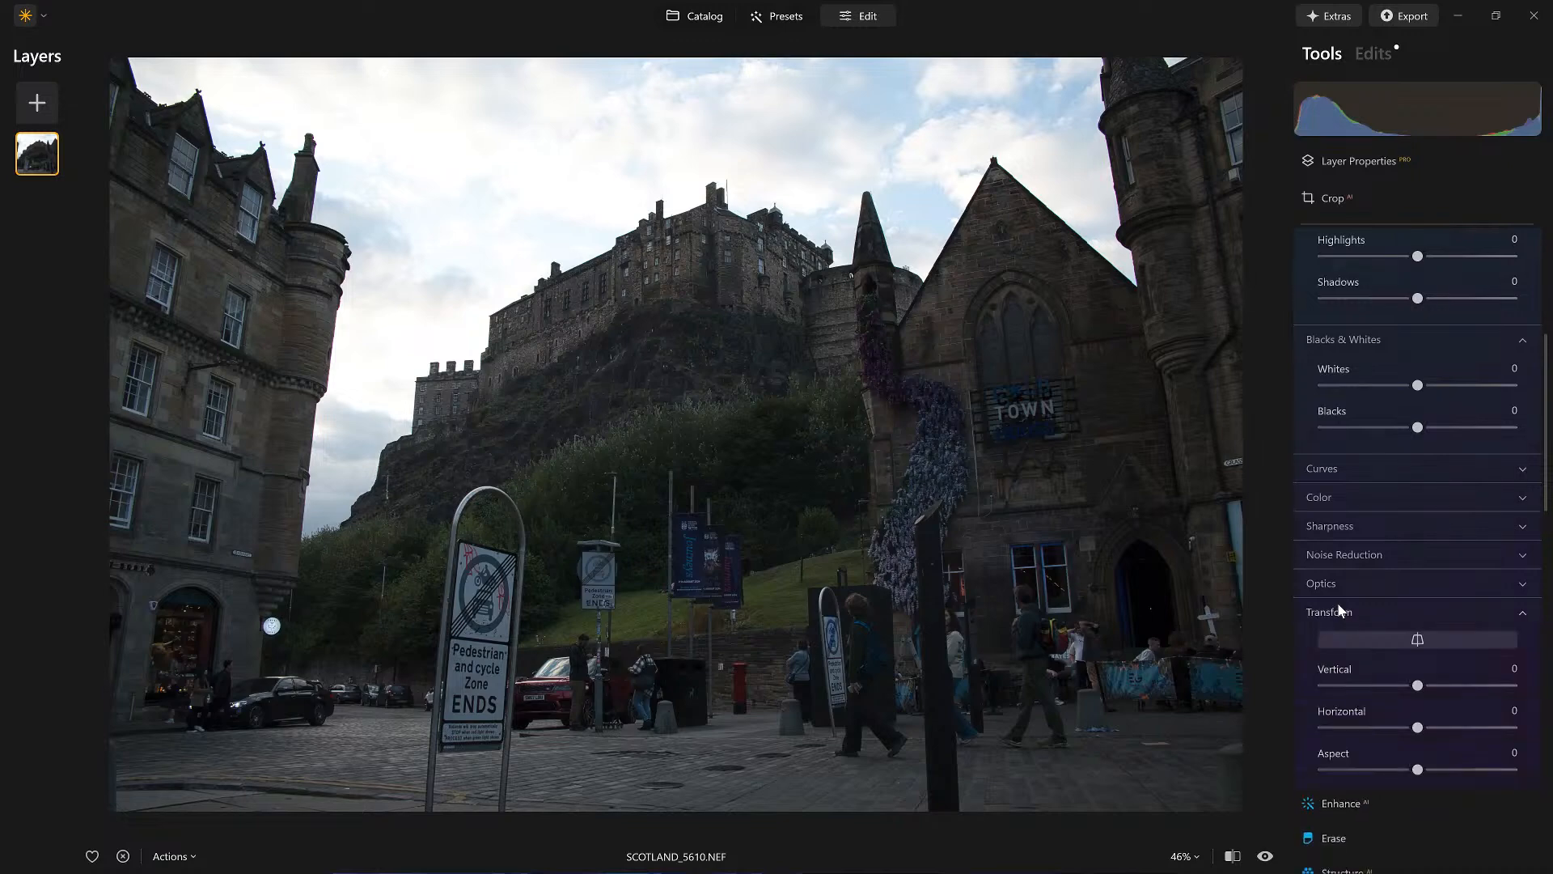
{"action": "left_click", "coordinate": [1417, 639]}
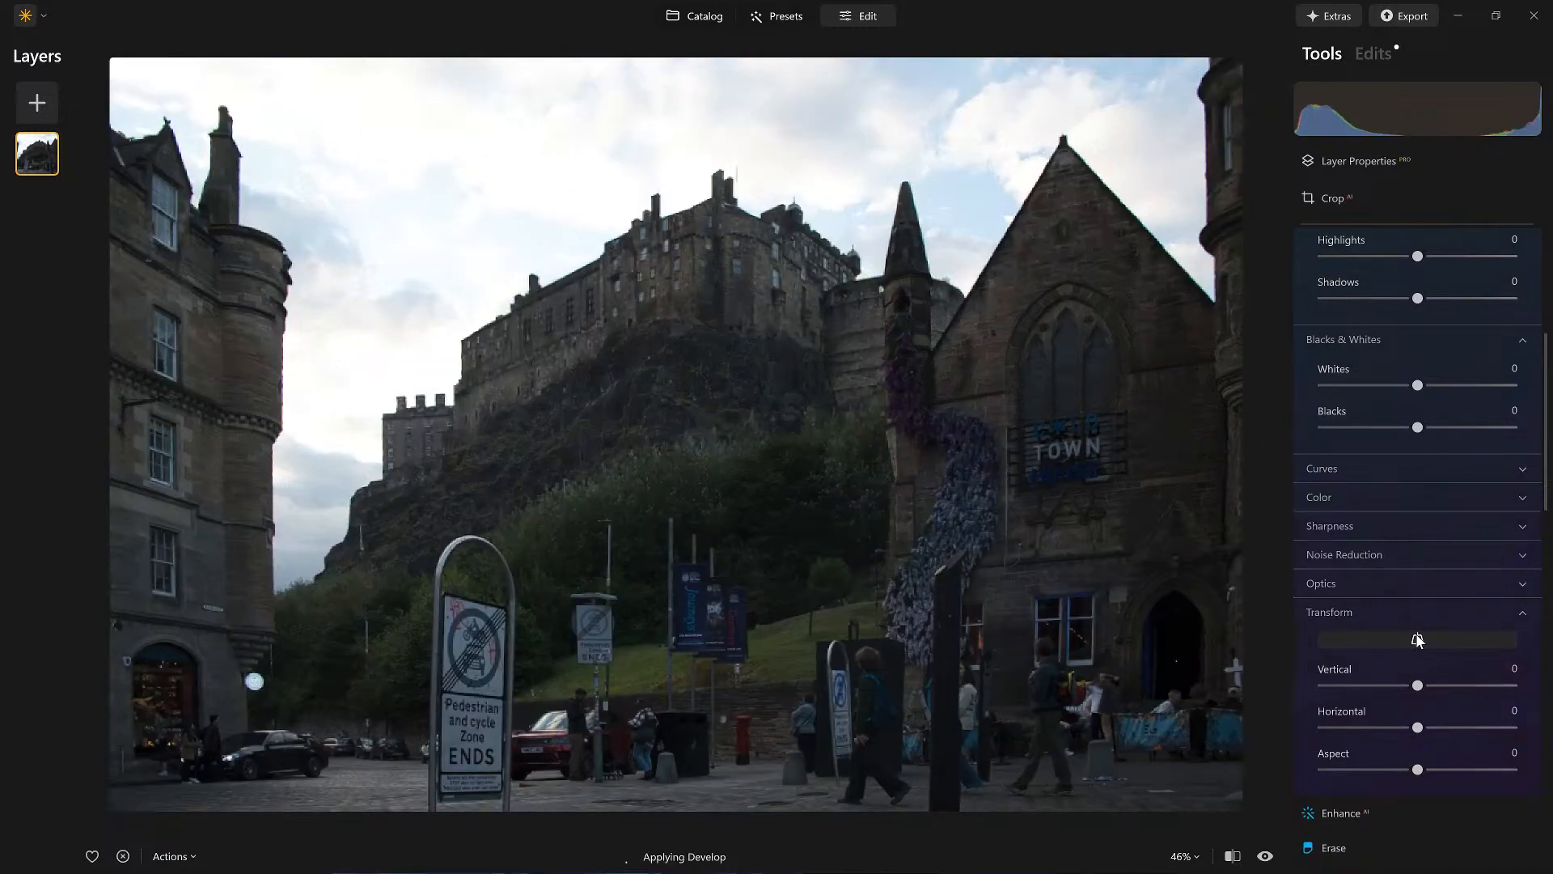
Step: Enable Auto Distortion Corrections, Auto Fix Chromatic Aberrations and Auto Defringe in Develop's Optics section
{"action": "left_click", "coordinate": [1392, 586]}
{"action": "left_click", "coordinate": [1323, 612]}
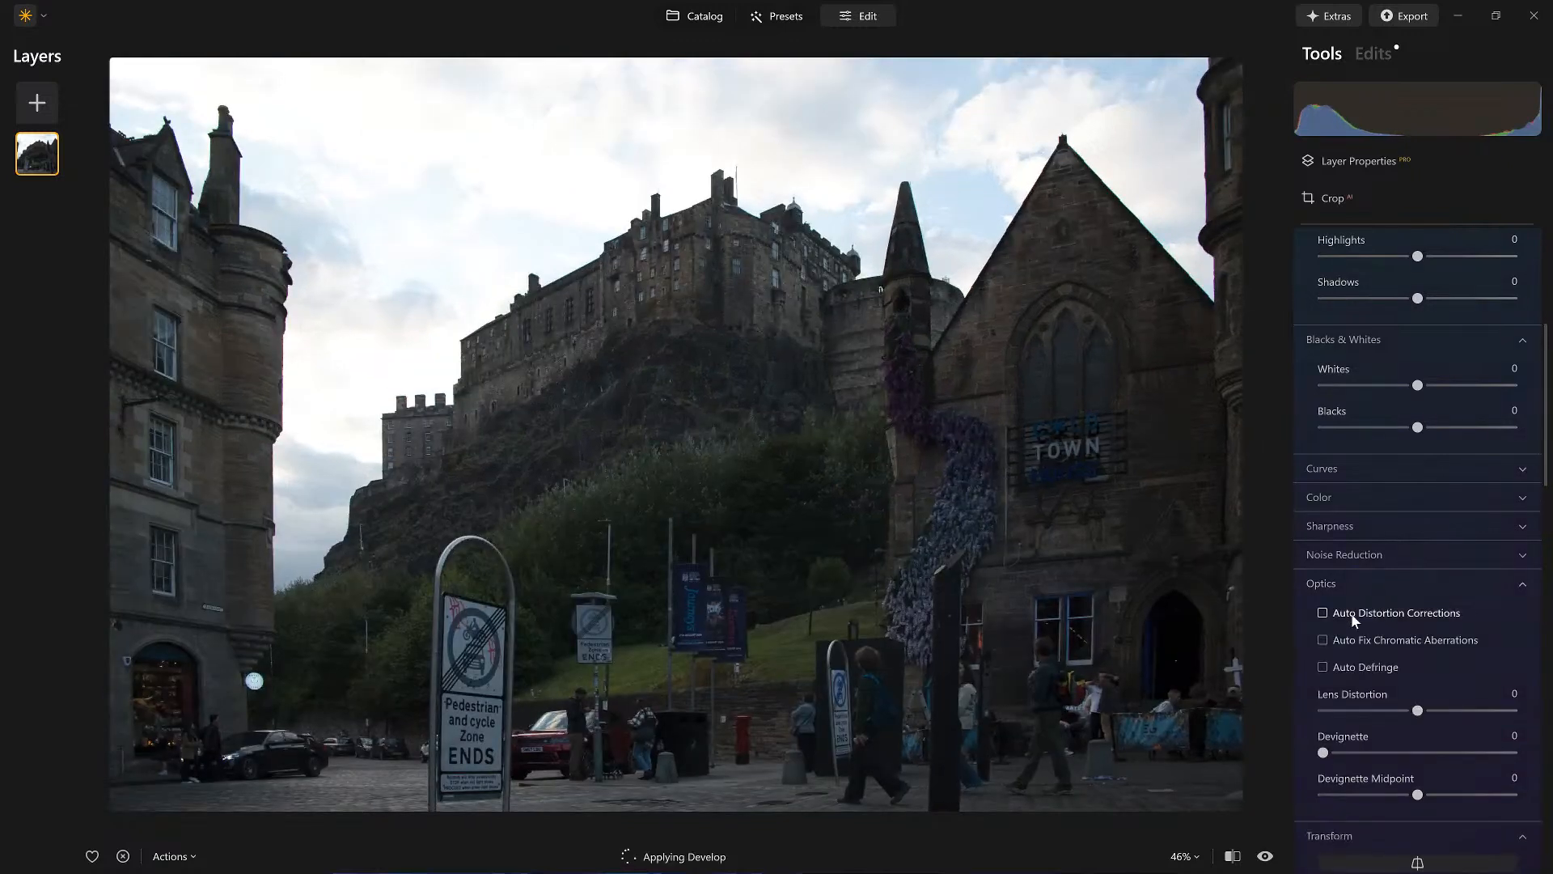
{"action": "left_click", "coordinate": [1323, 640]}
{"action": "left_click", "coordinate": [1324, 666]}
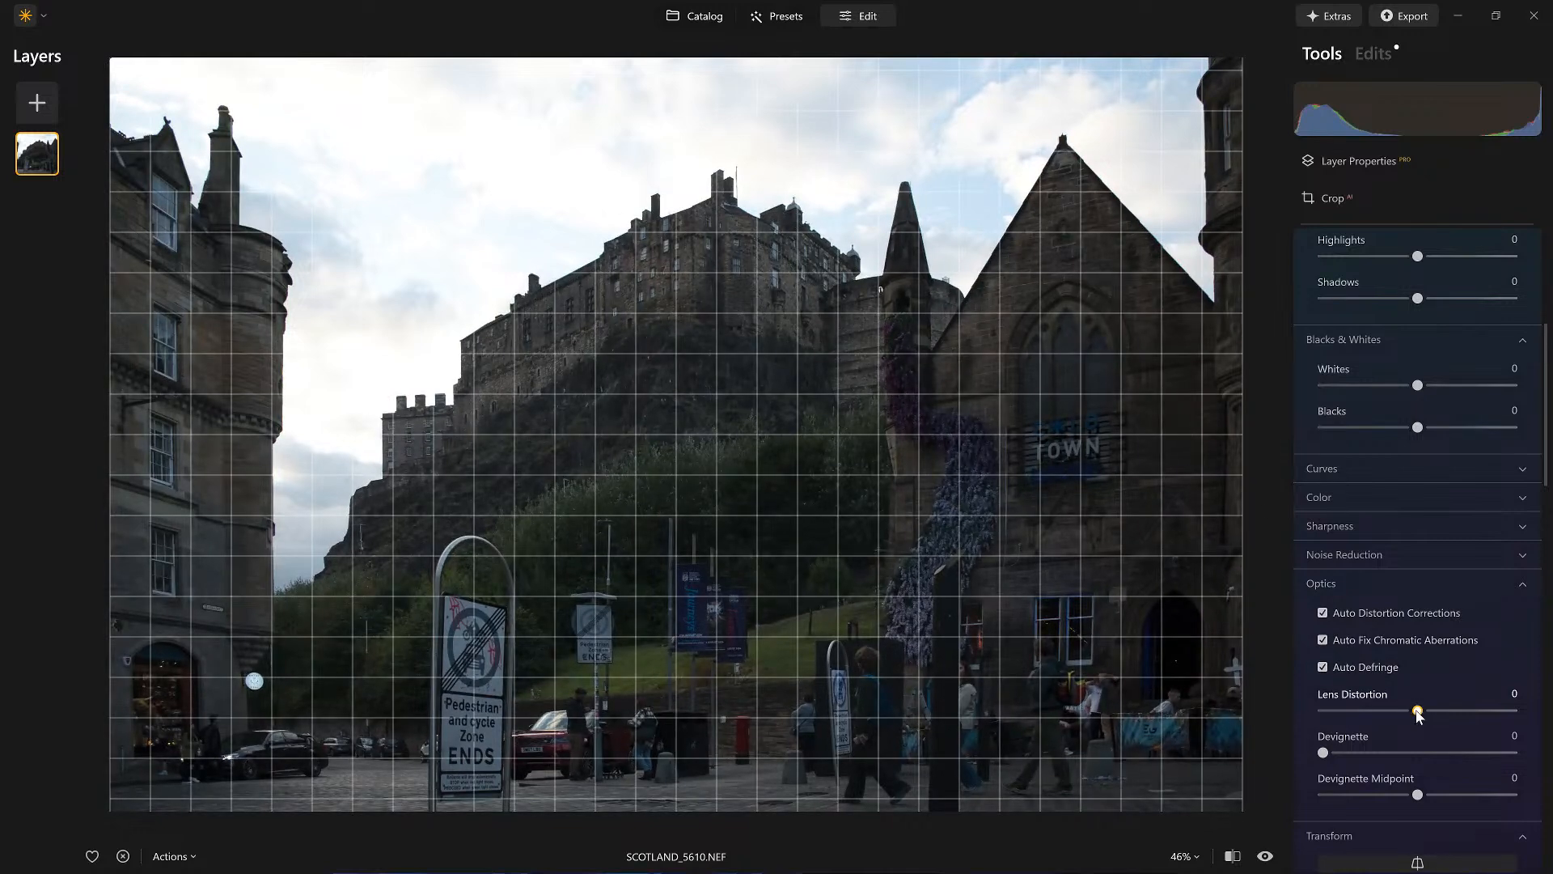
Step: Set Lens Distortion to -15 and the Transform Vertical correction to -12
{"action": "left_click_drag", "start_coordinate": [1431, 716], "coordinate": [1395, 712]}
{"action": "scroll", "coordinate": [1395, 712], "scroll_direction": "down", "scroll_amount": 2}
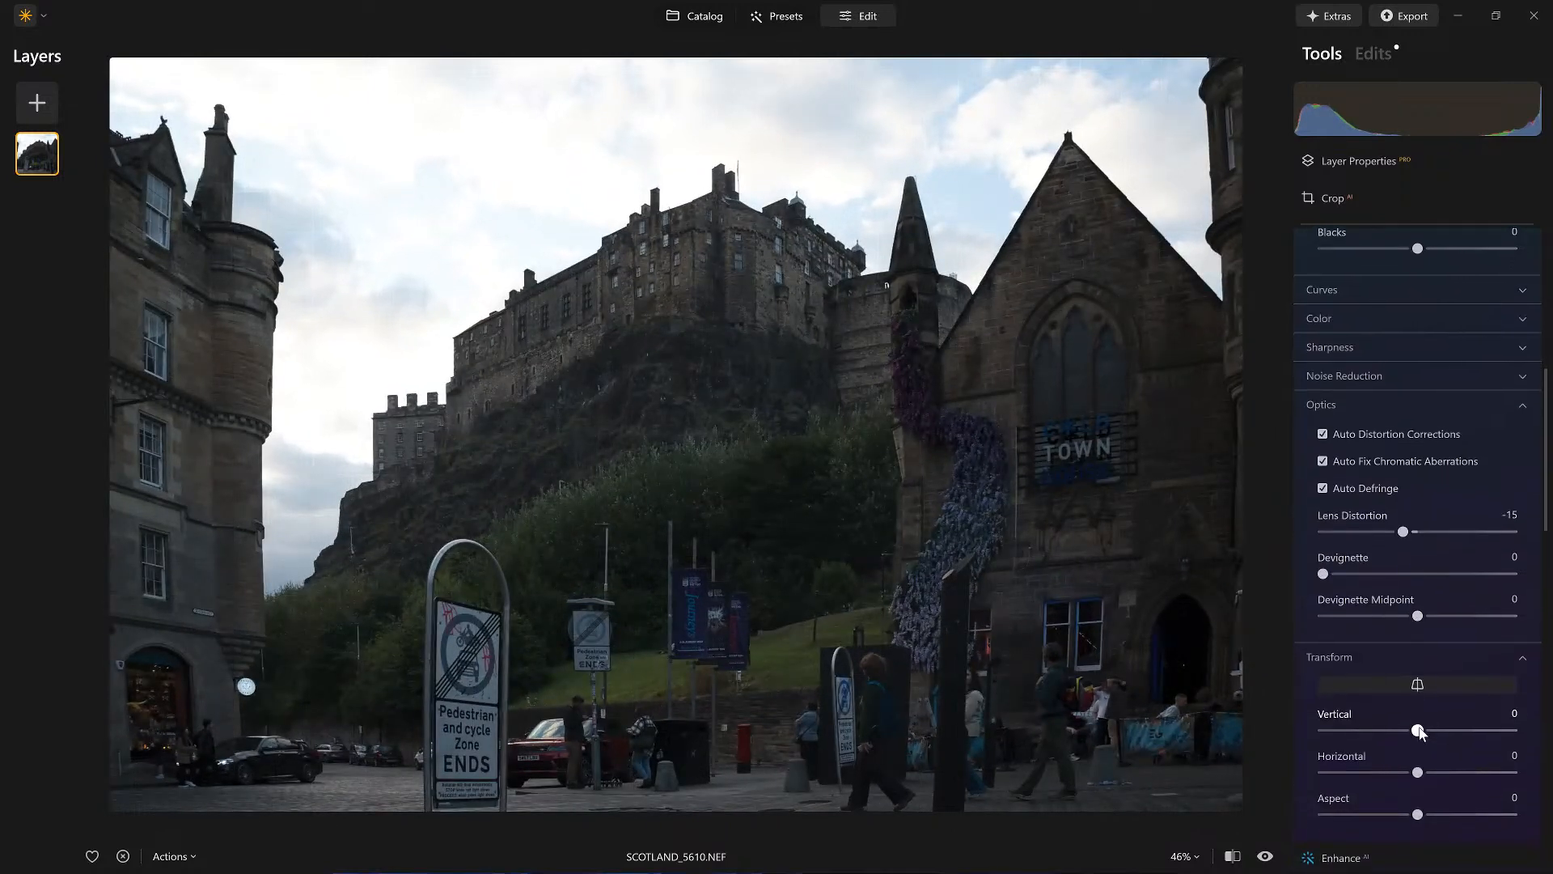
{"action": "left_click_drag", "start_coordinate": [1429, 731], "coordinate": [1407, 732]}
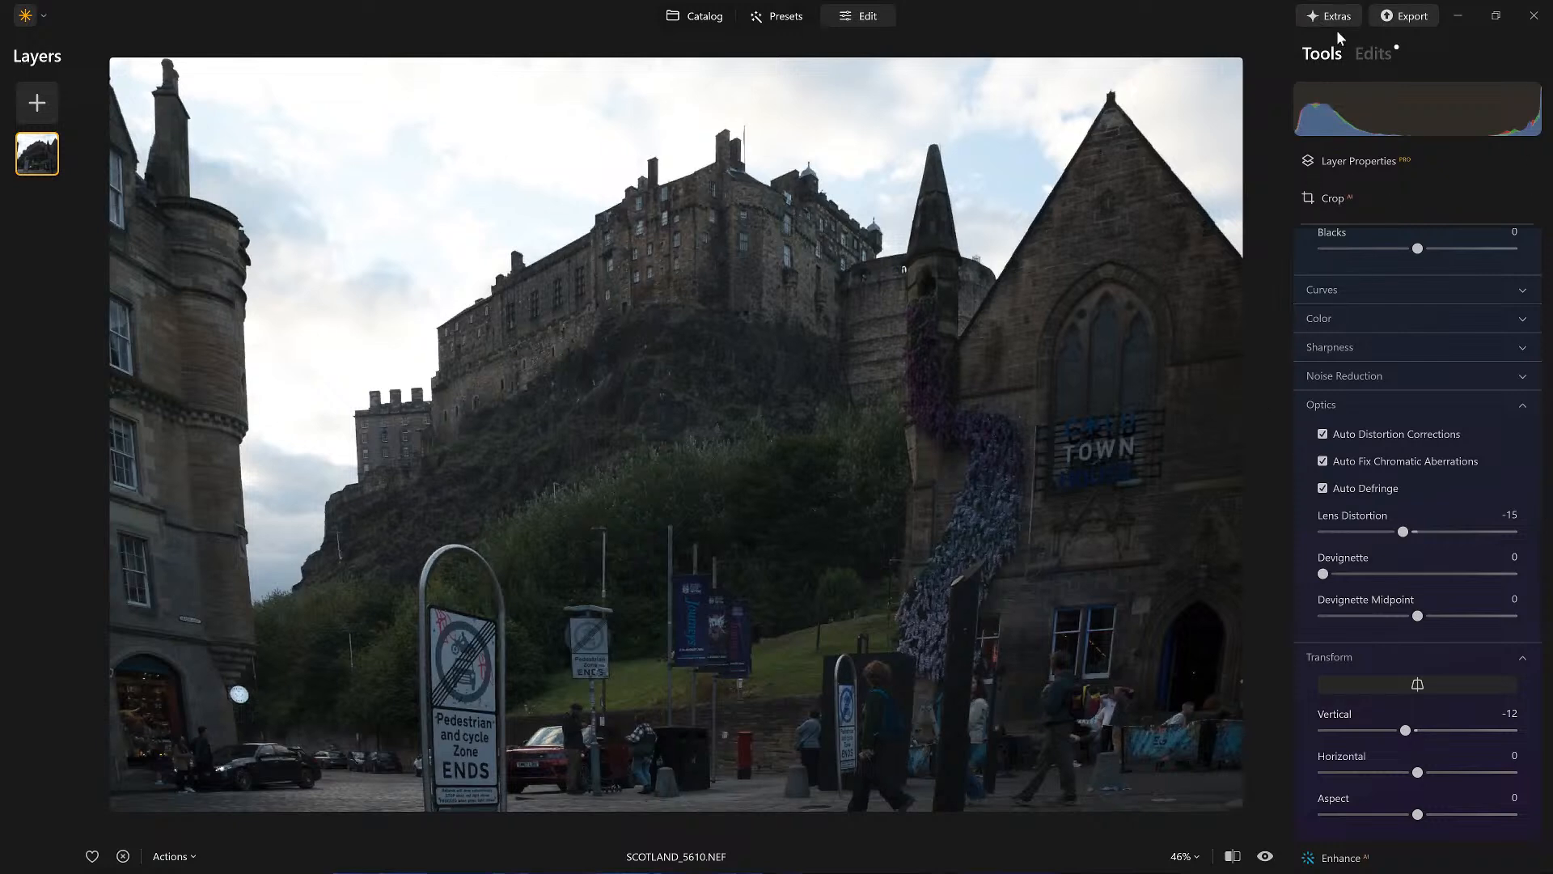
Step: Crop tightly around the castle with a Free ratio, trimming all four edges, and apply the crop
{"action": "left_click", "coordinate": [1371, 196]}
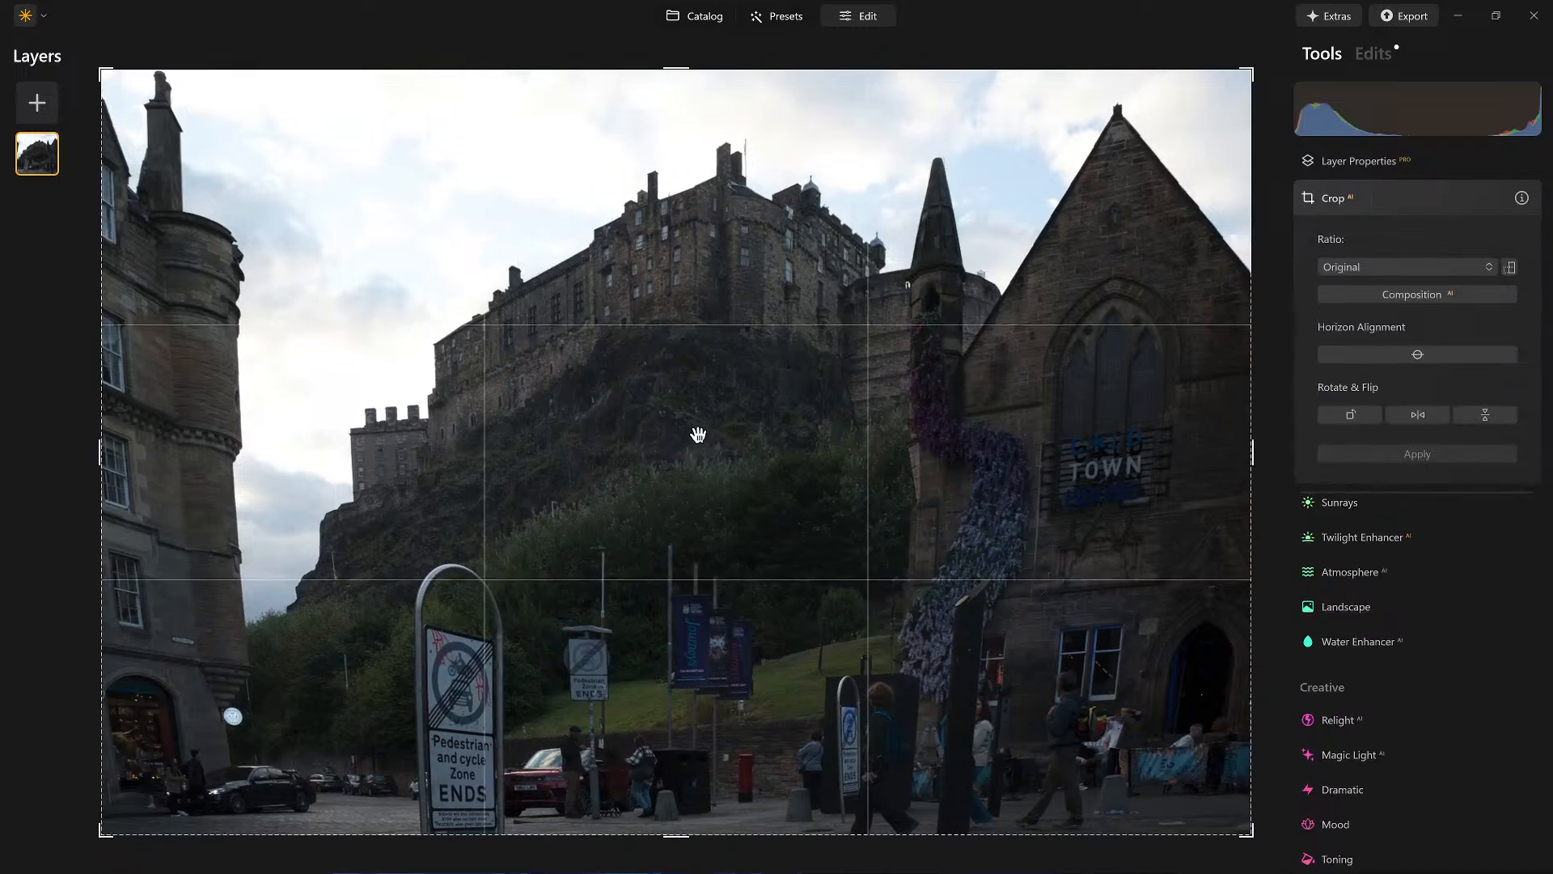
{"action": "left_click_drag", "start_coordinate": [1252, 449], "coordinate": [1085, 451]}
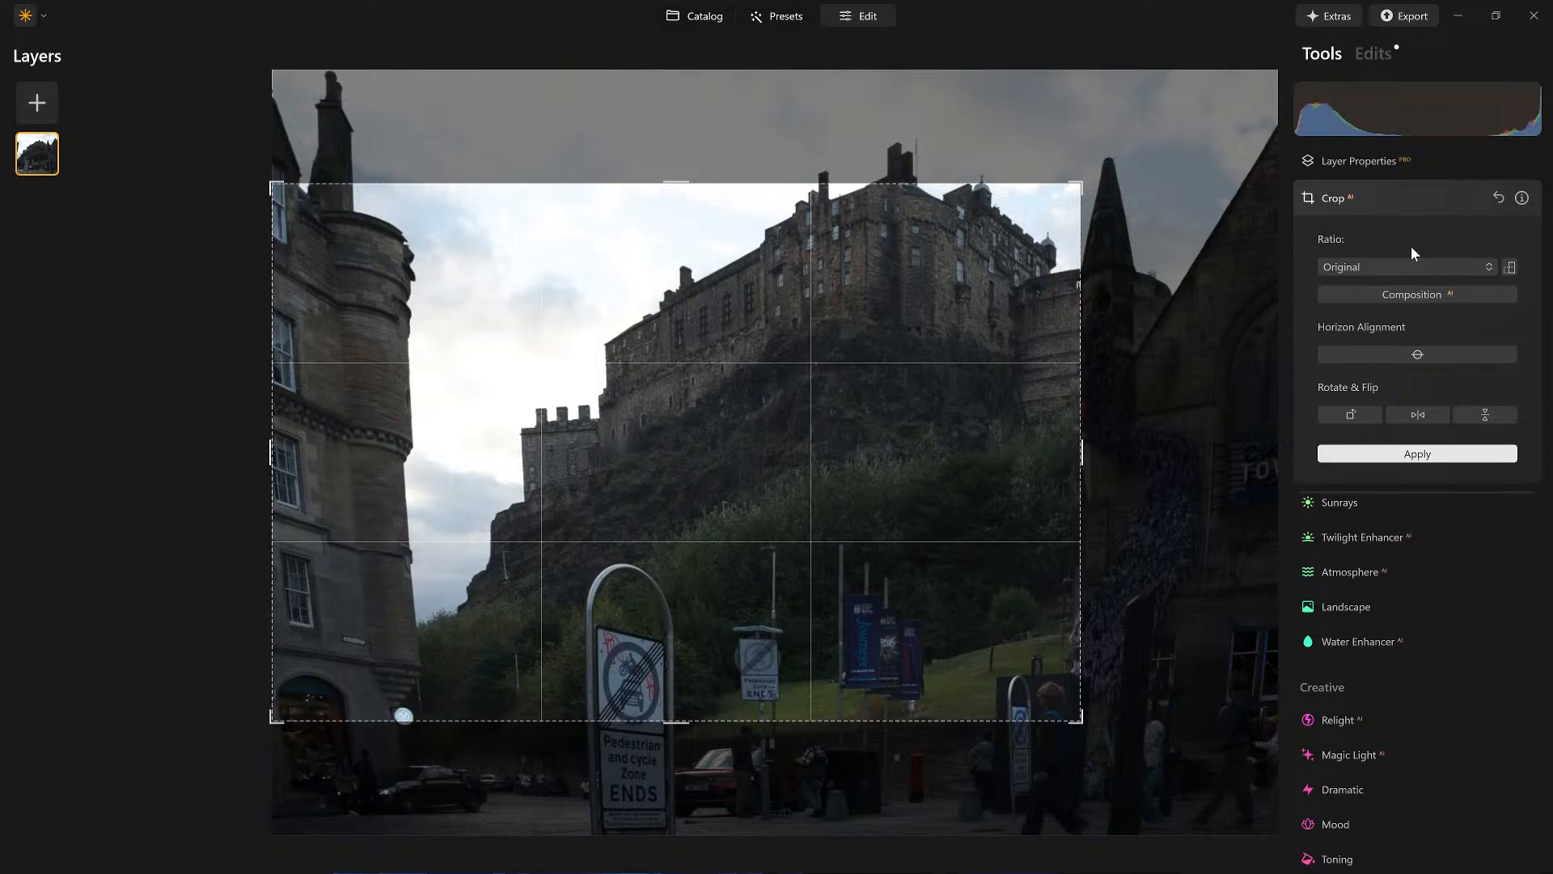
{"action": "left_click", "coordinate": [1382, 267]}
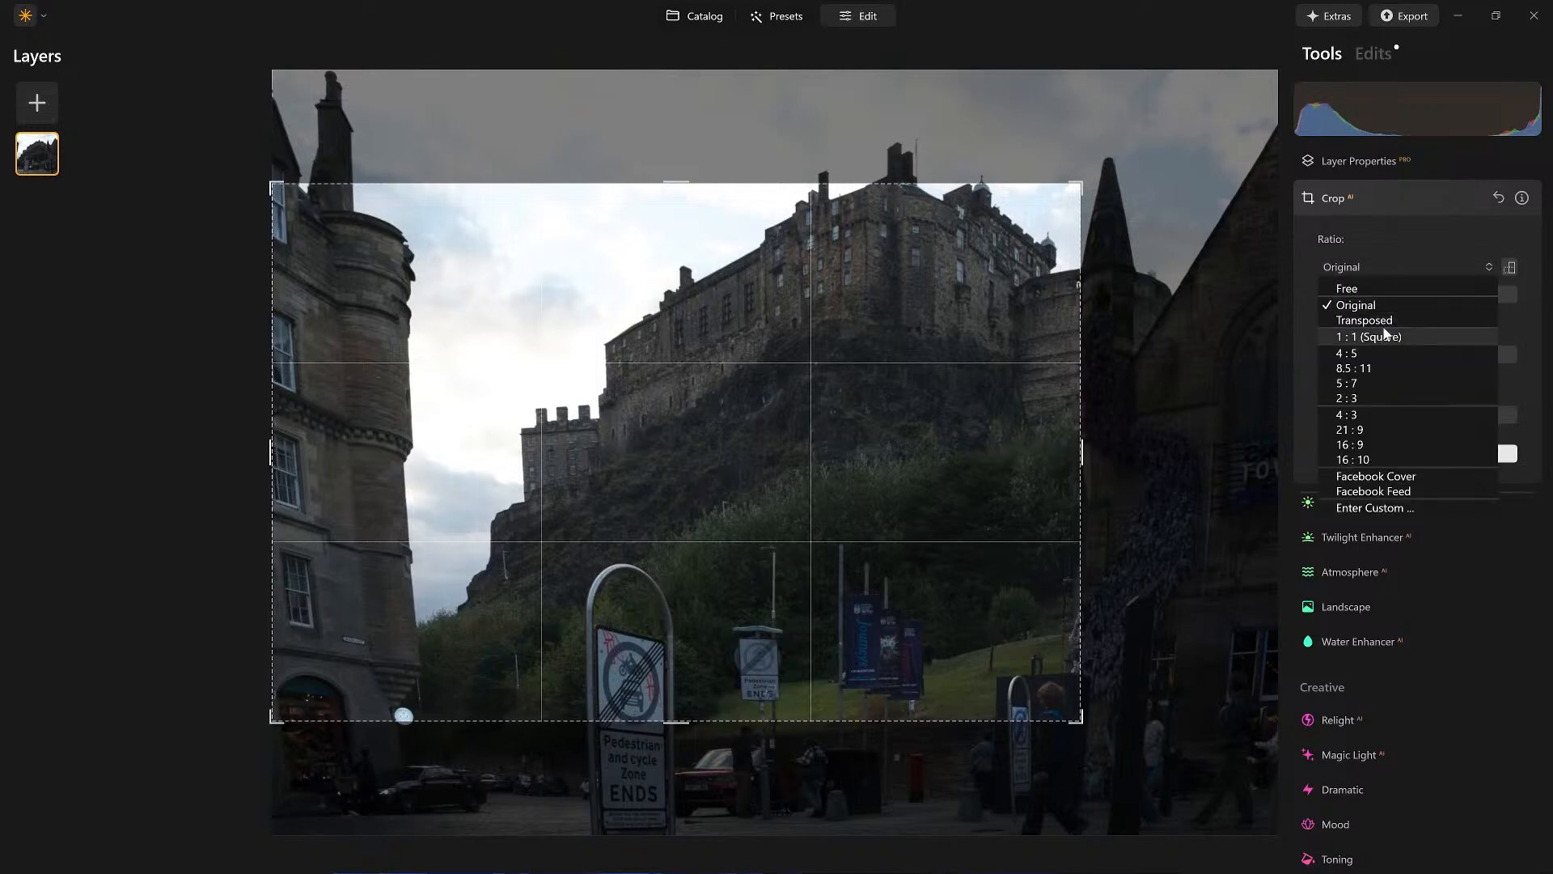
{"action": "left_click", "coordinate": [1348, 288]}
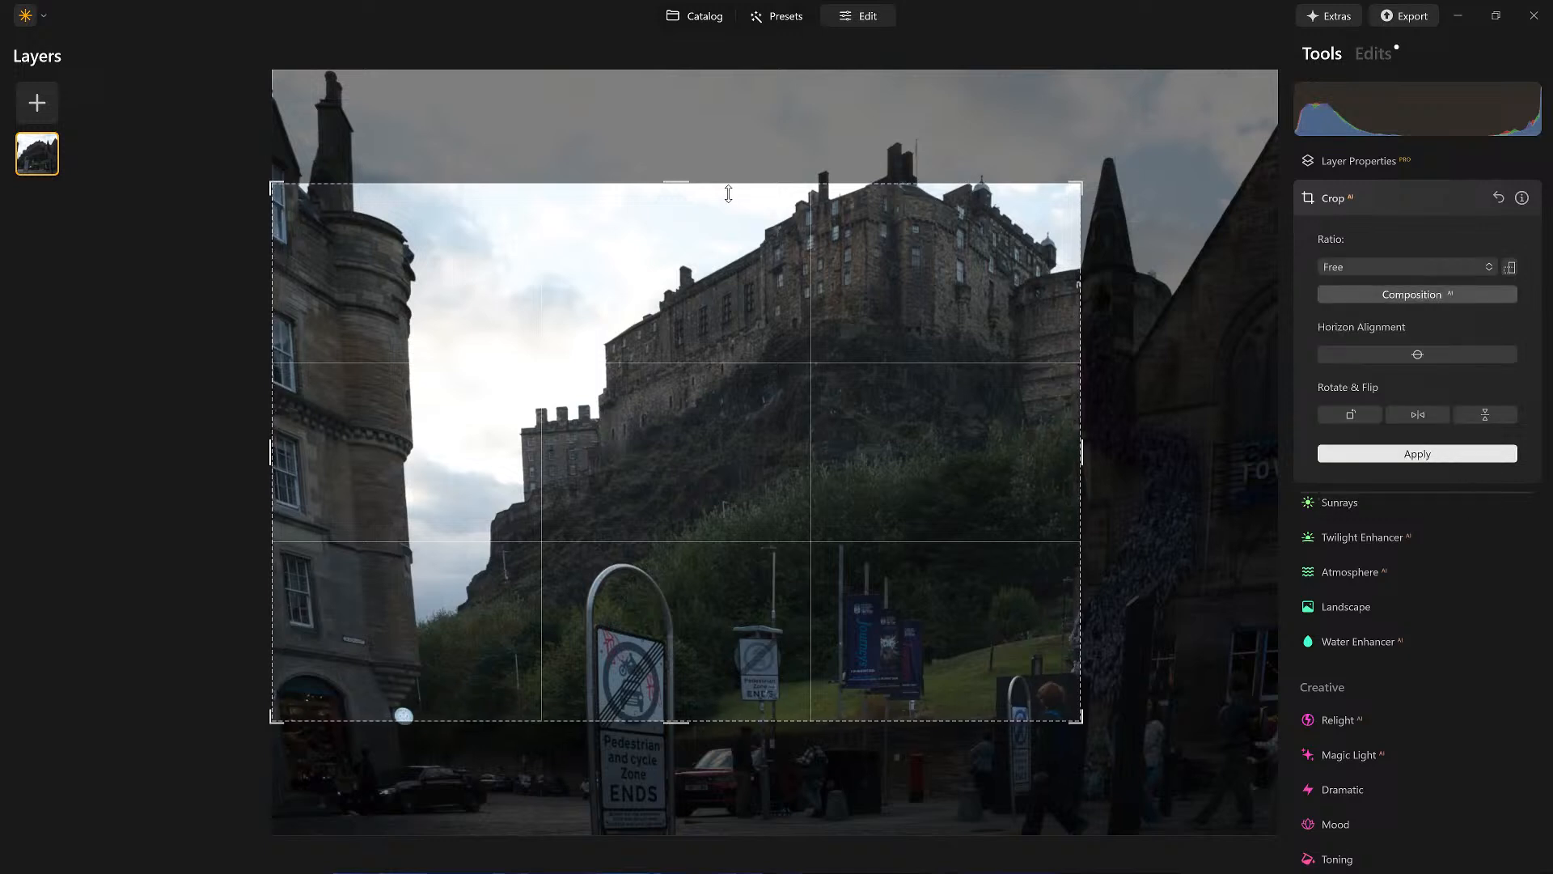
{"action": "left_click_drag", "start_coordinate": [689, 183], "coordinate": [688, 141]}
{"action": "left_click_drag", "start_coordinate": [279, 454], "coordinate": [389, 452]}
{"action": "left_click_drag", "start_coordinate": [709, 762], "coordinate": [701, 659]}
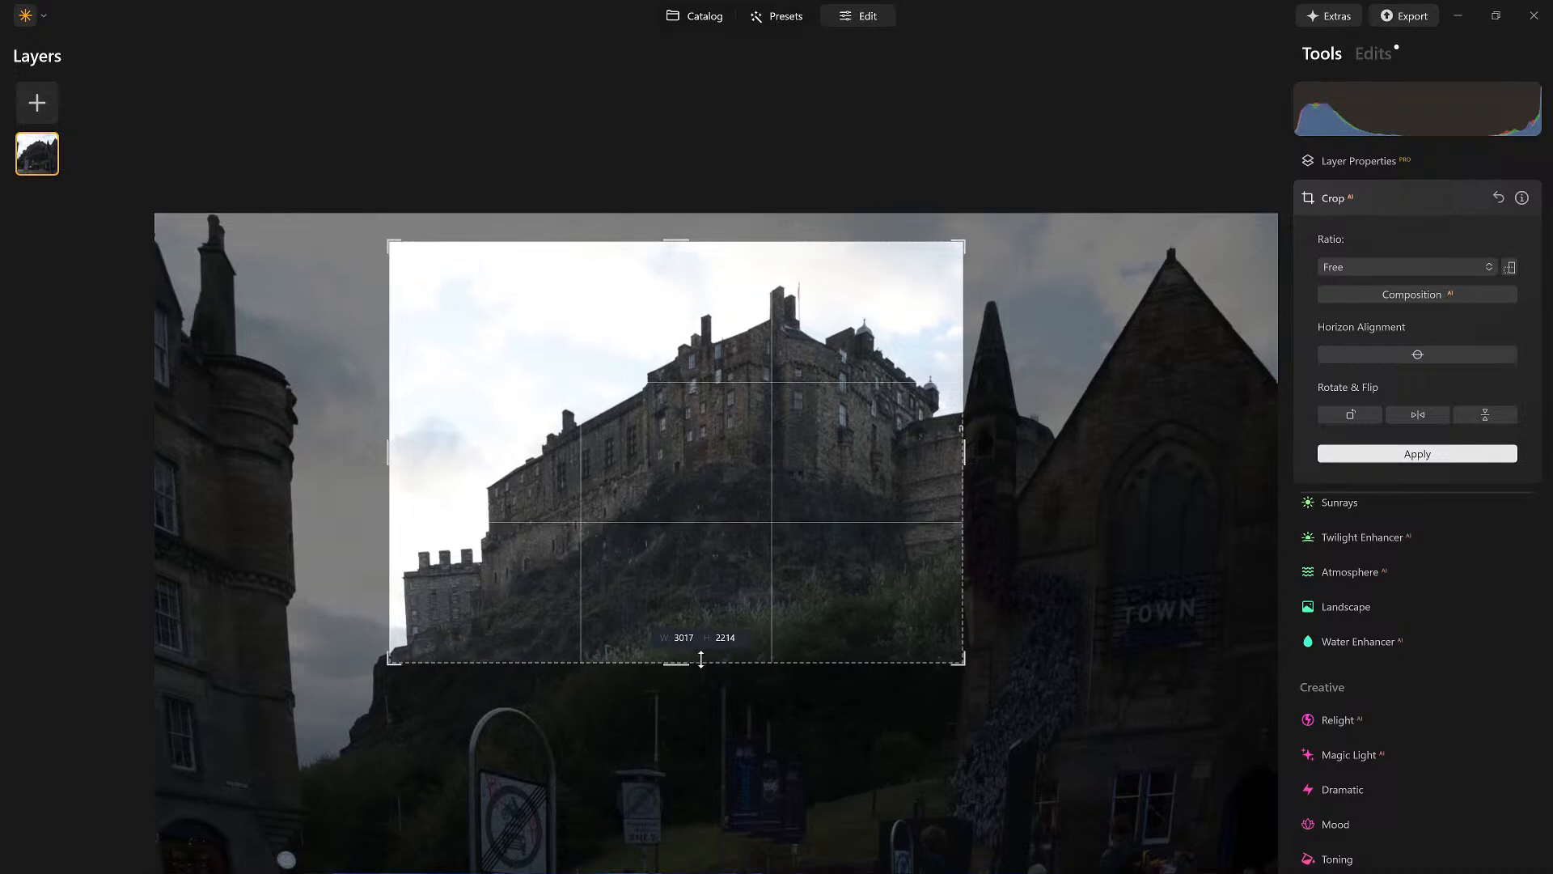
{"action": "left_click_drag", "start_coordinate": [700, 659], "coordinate": [701, 648]}
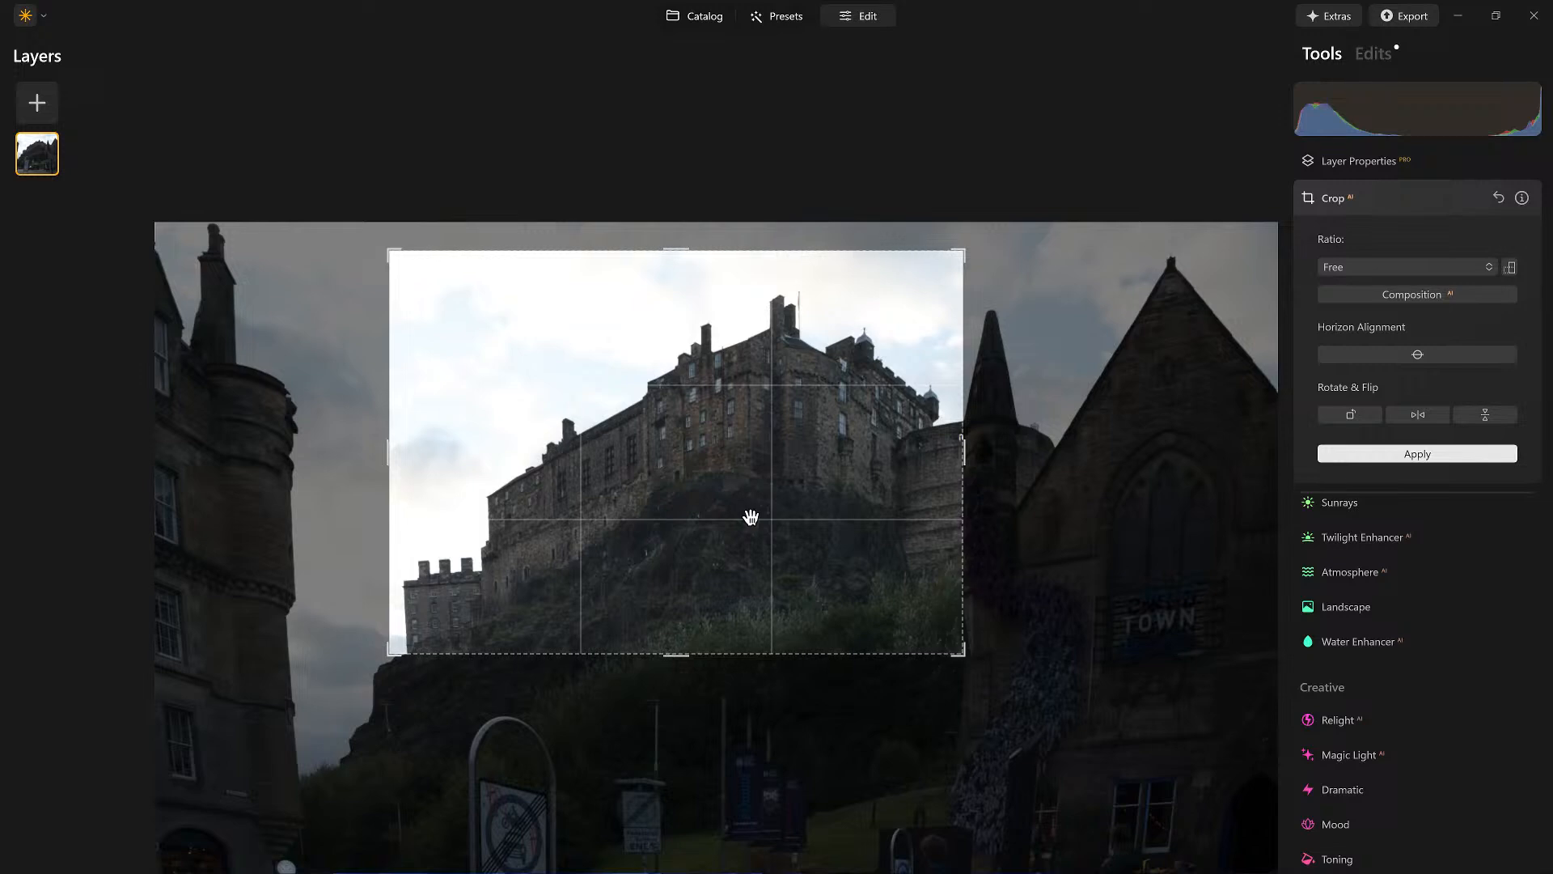
{"action": "key", "text": "Return"}
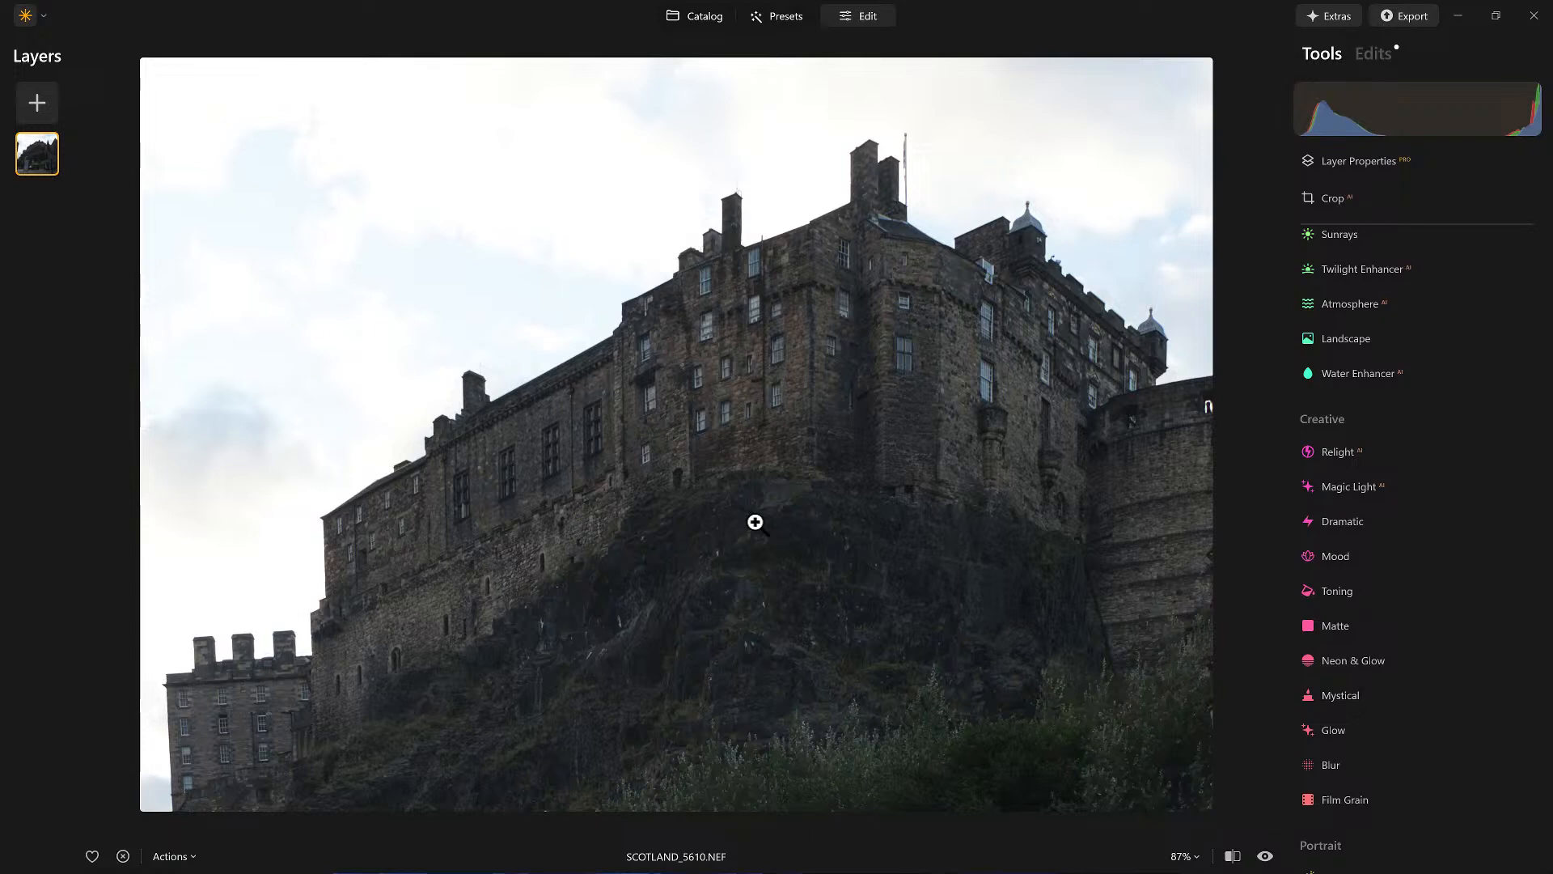
Step: Open the cropped castle photo in GenExpand, widen its right edge slightly and expand
{"action": "key", "text": "g"}
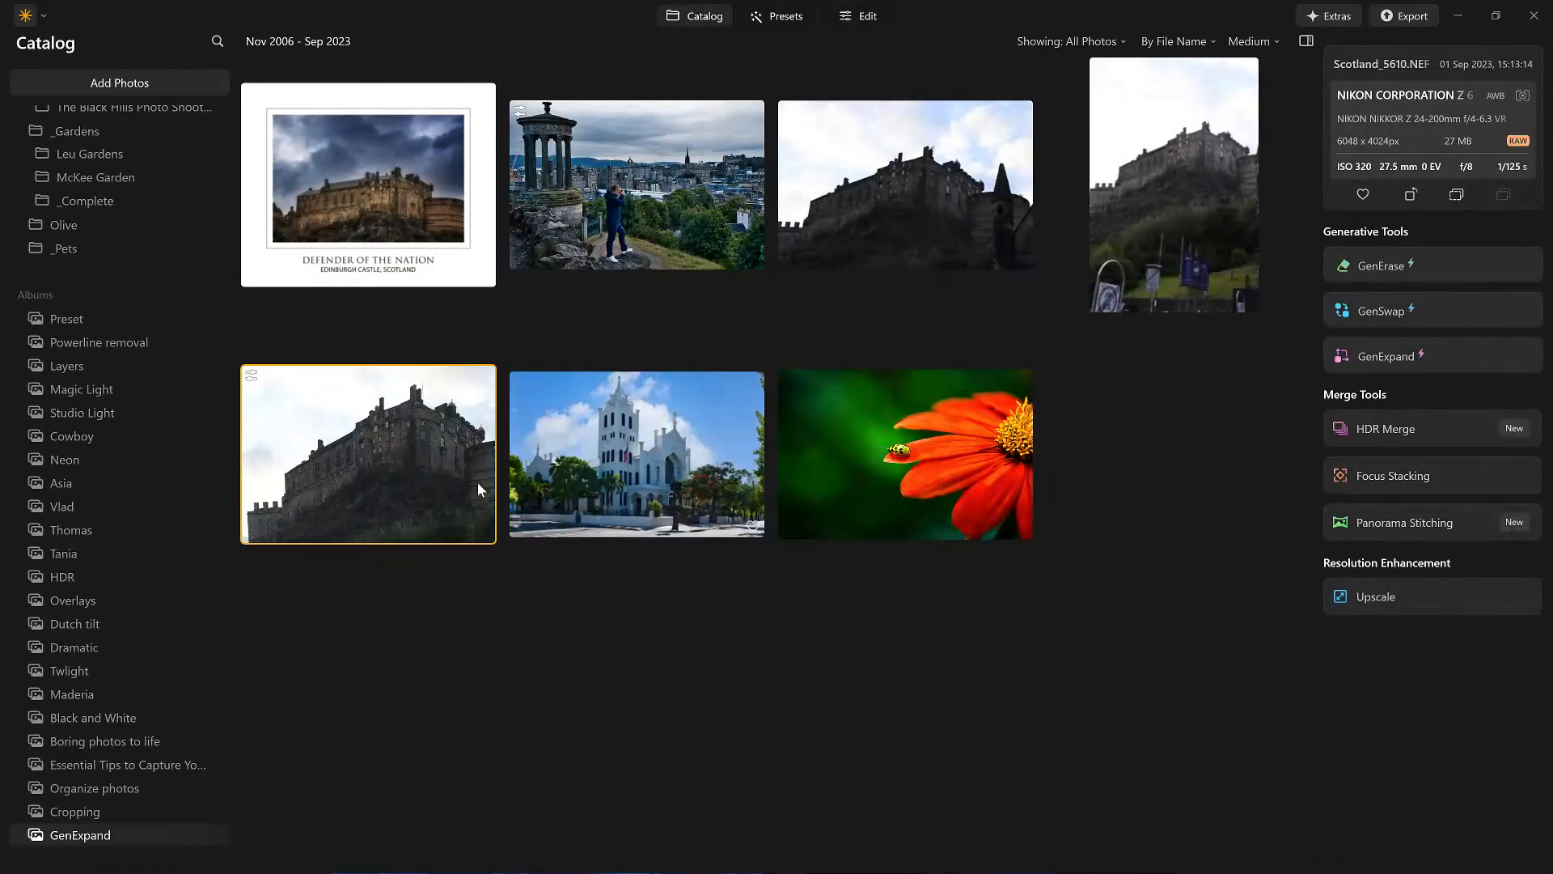
{"action": "left_click_drag", "start_coordinate": [406, 419], "coordinate": [1411, 354]}
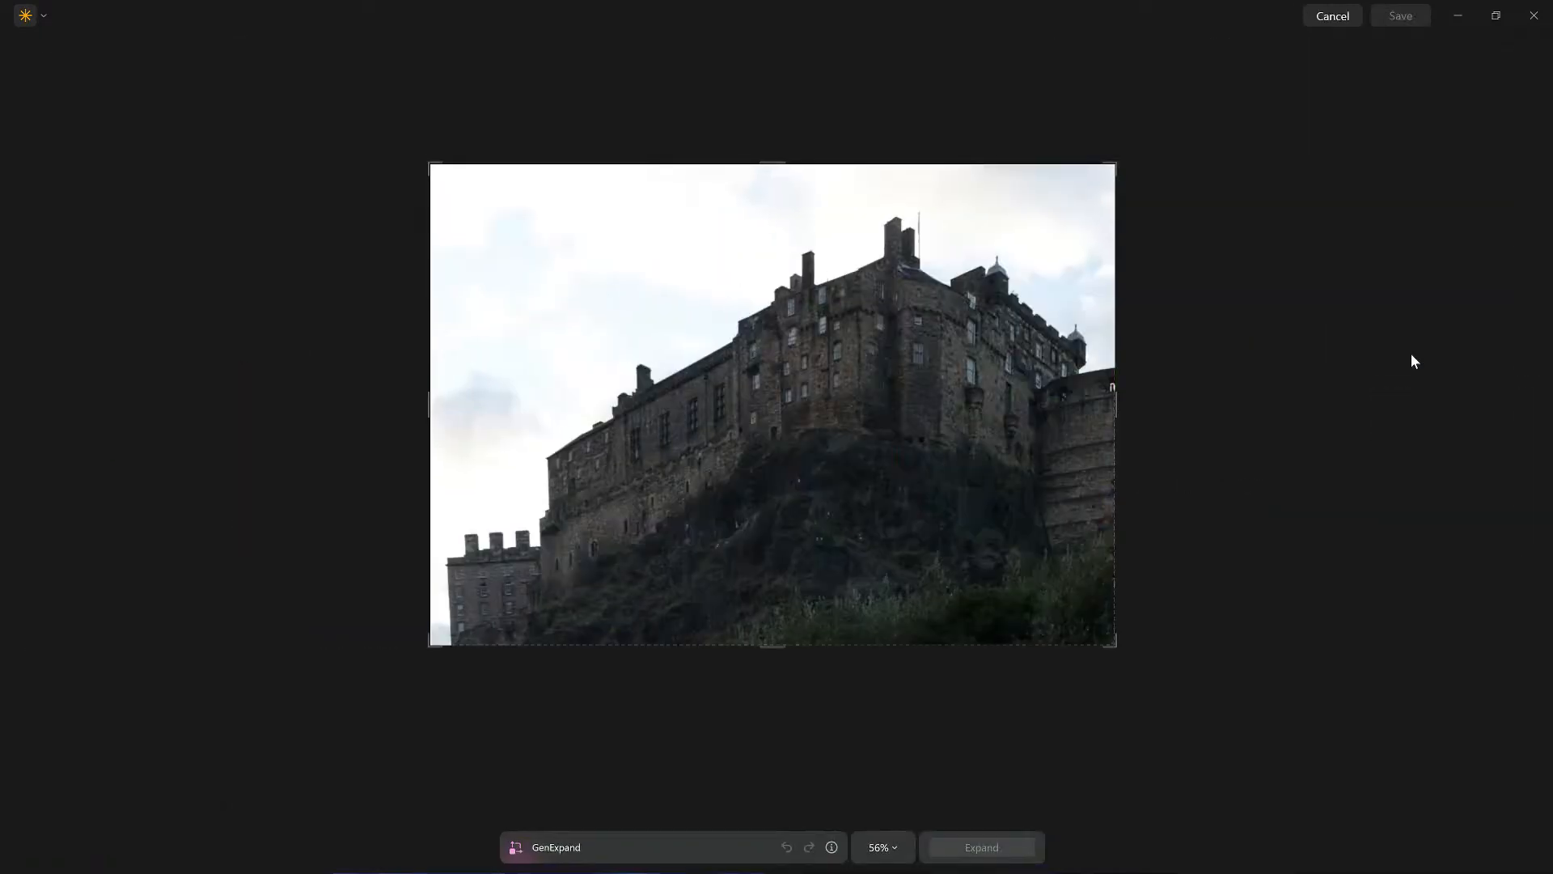
{"action": "left_click_drag", "start_coordinate": [1116, 403], "coordinate": [1141, 402]}
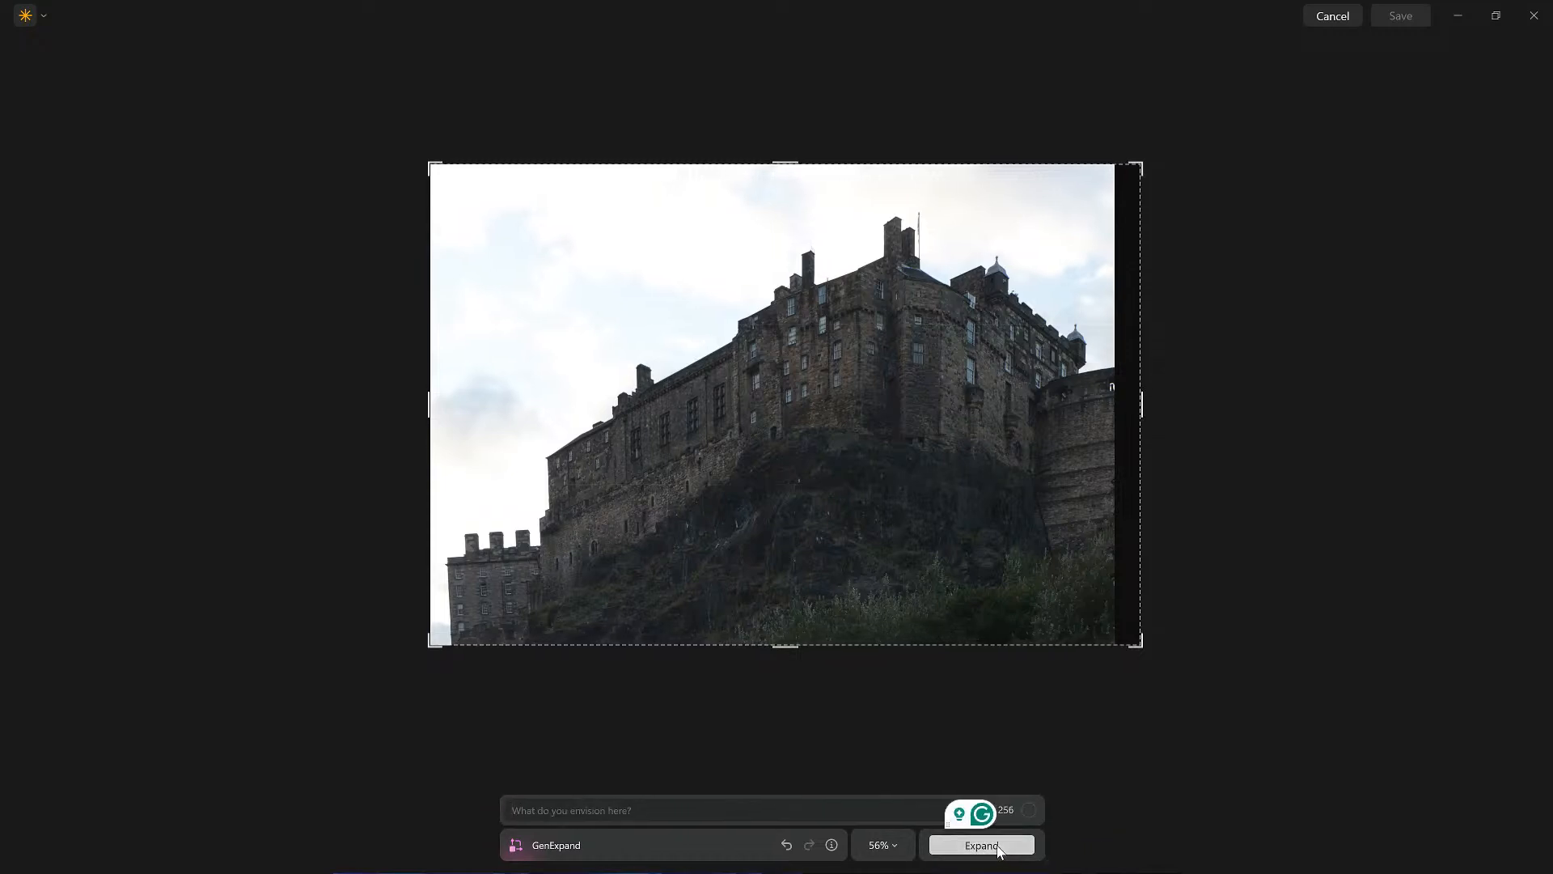
{"action": "left_click", "coordinate": [1015, 845]}
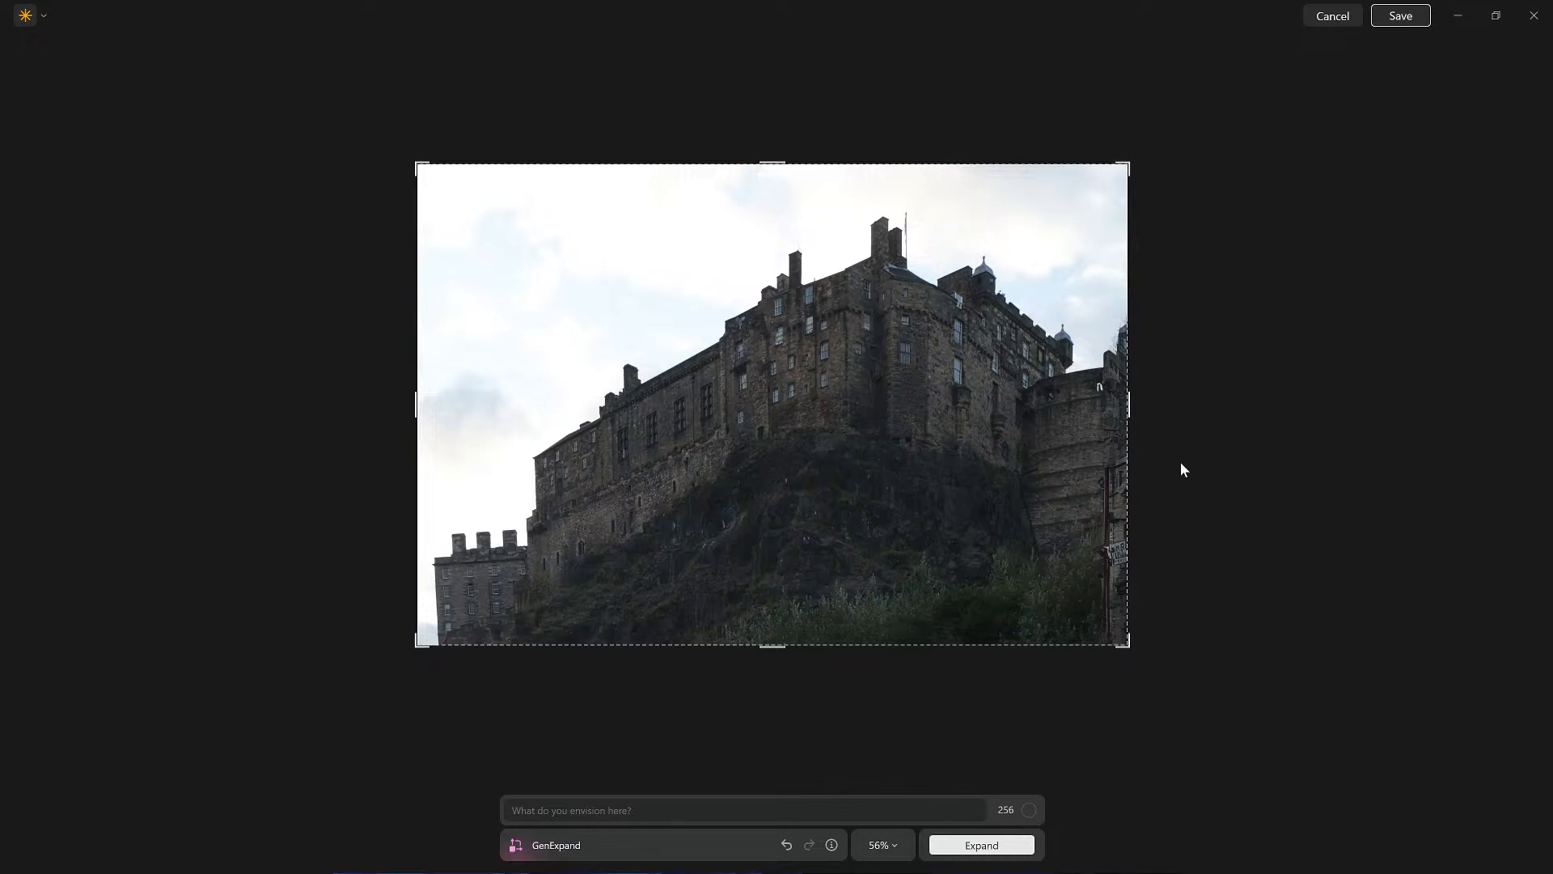
Step: Extend the bottom edge and generate with the prompt "moss covered short grass"
{"action": "left_click_drag", "start_coordinate": [775, 647], "coordinate": [771, 663]}
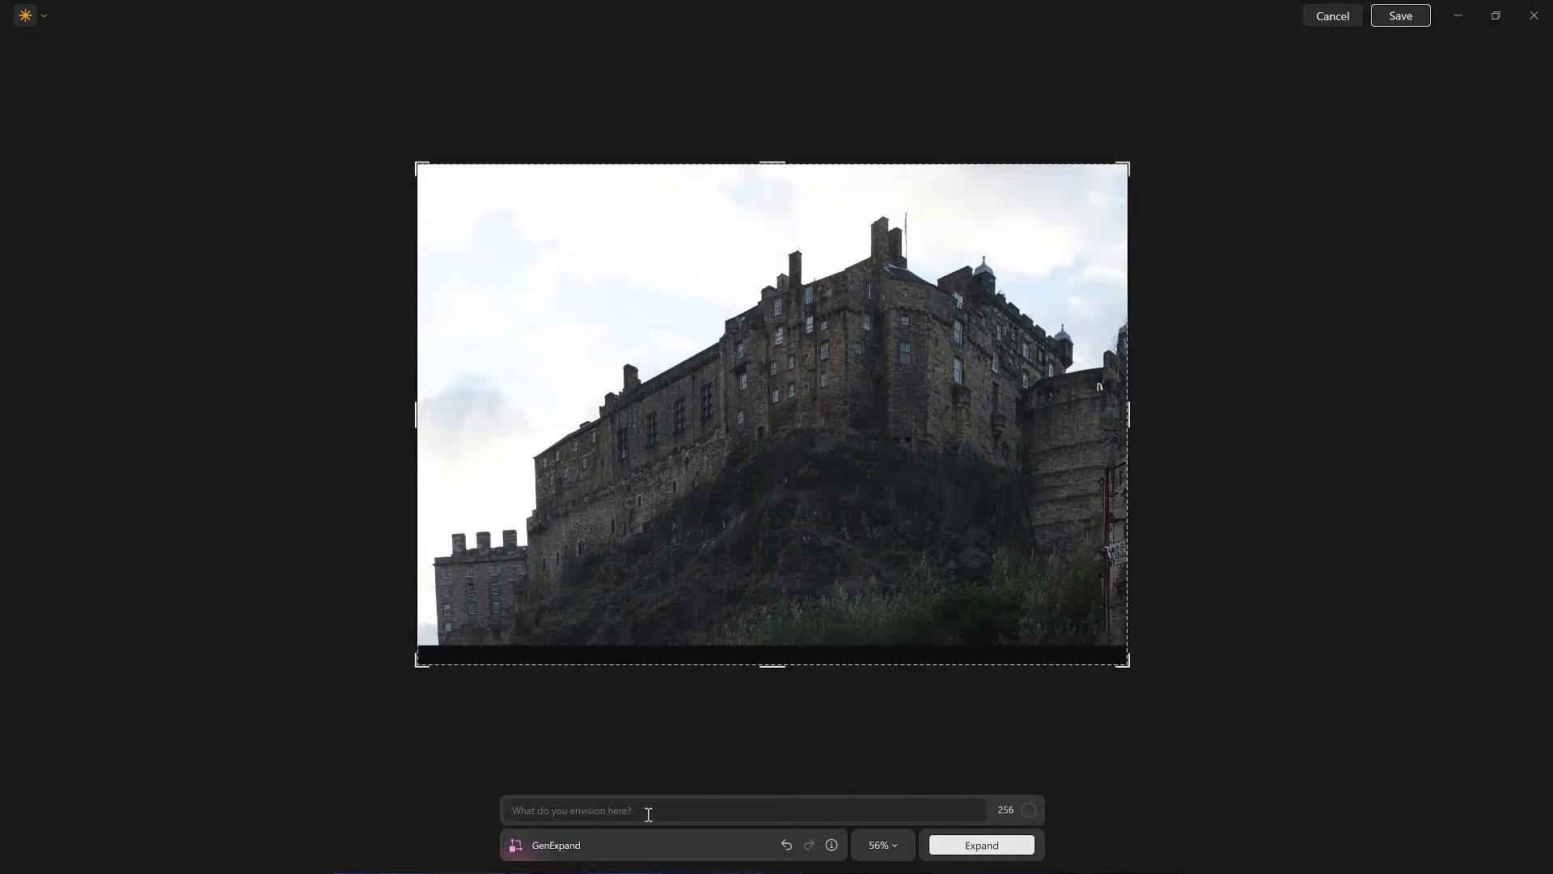
{"action": "left_click", "coordinate": [613, 809]}
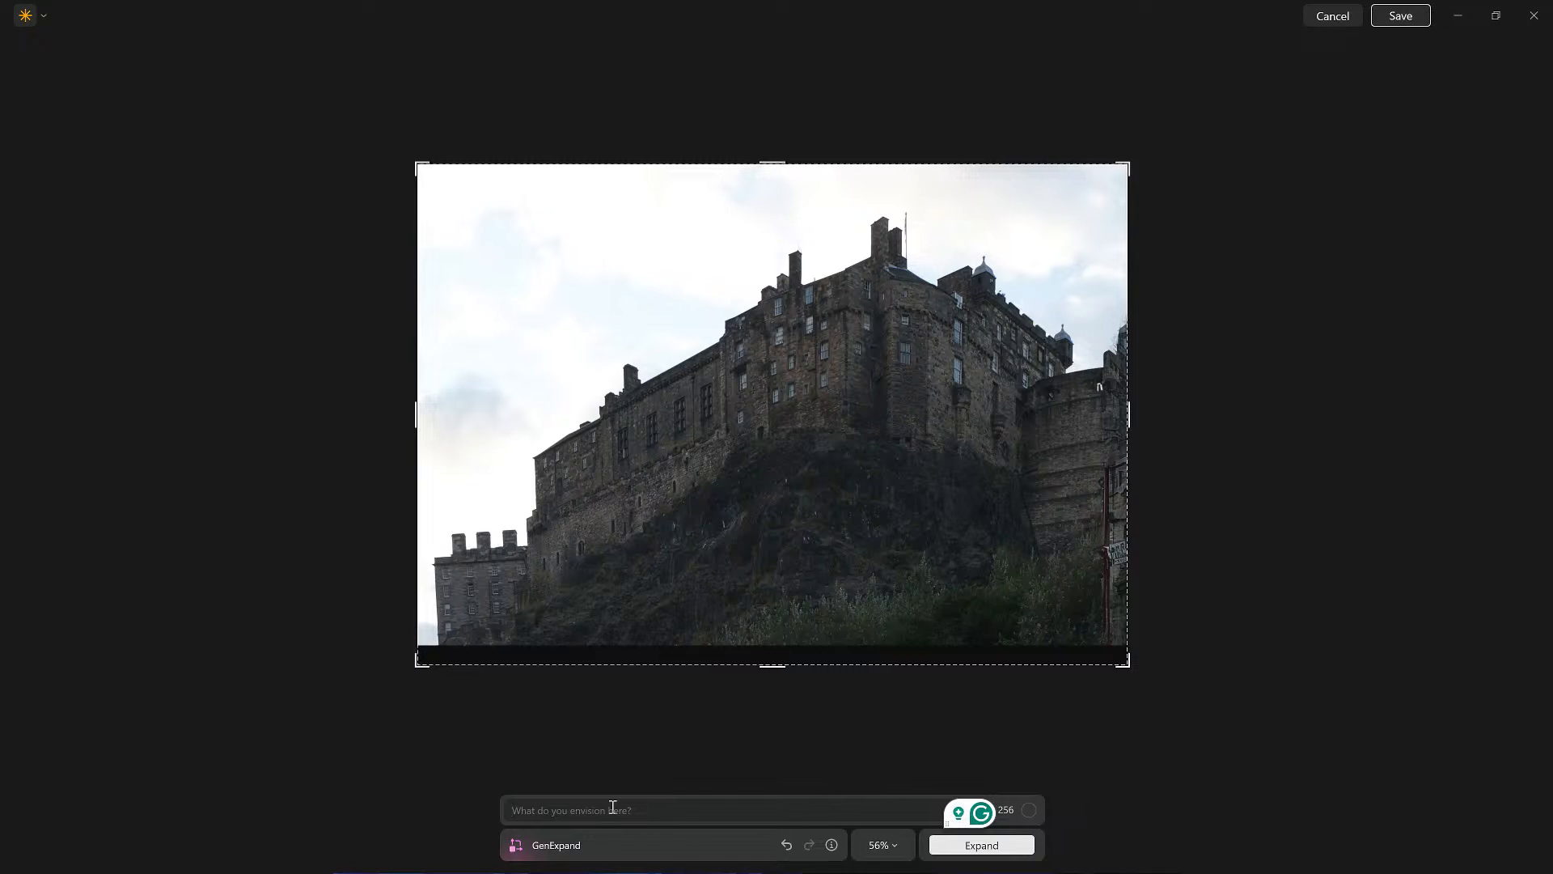
{"action": "type", "text": "moss c"}
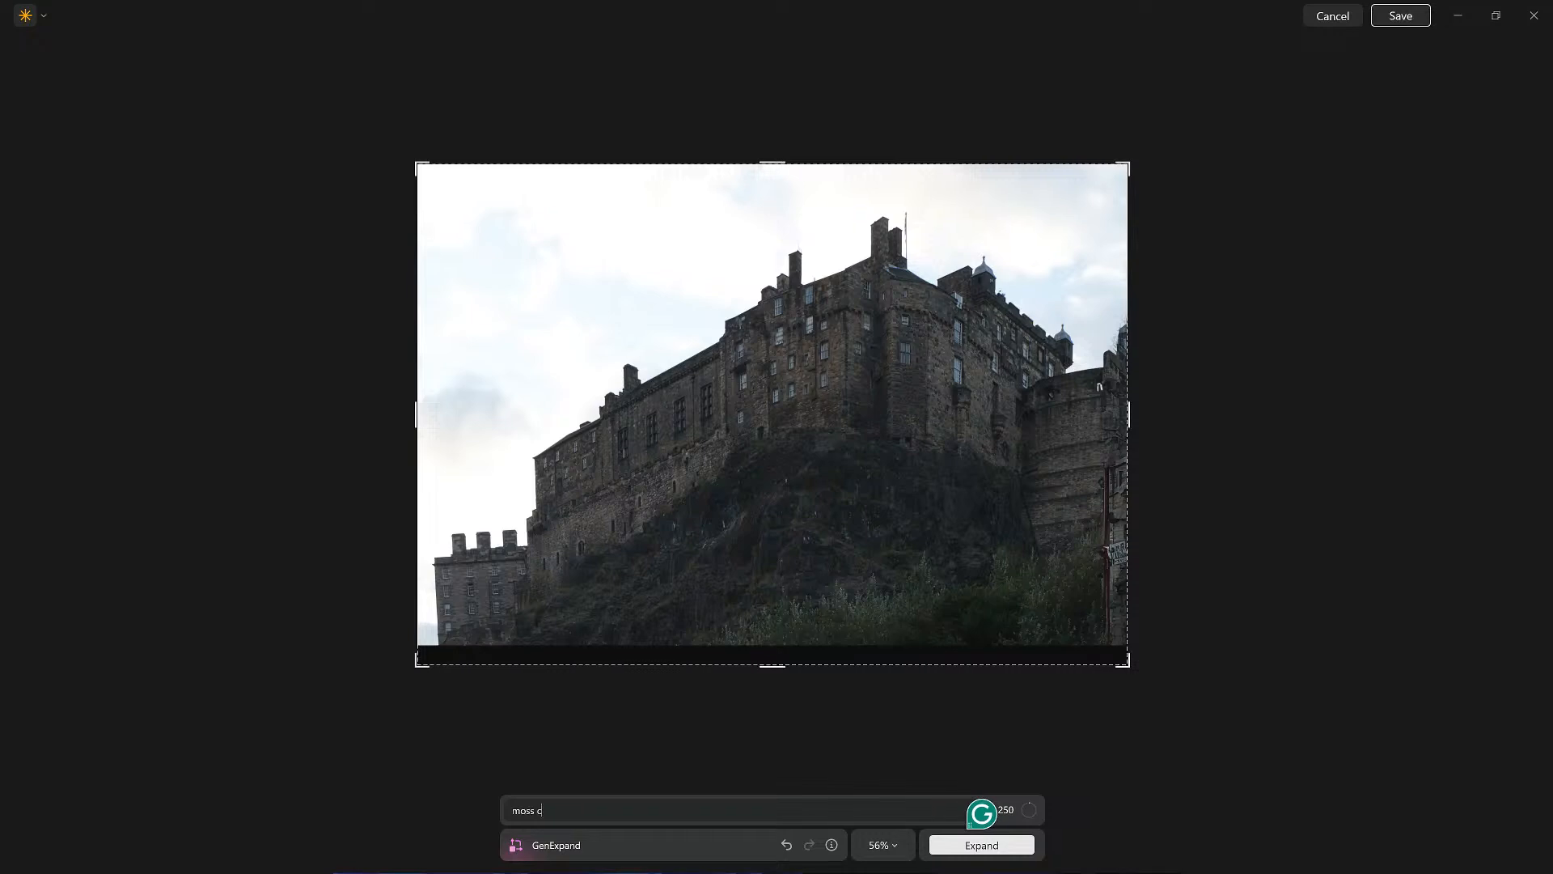
{"action": "type", "text": "overed short grass"}
{"action": "key", "text": "Return"}
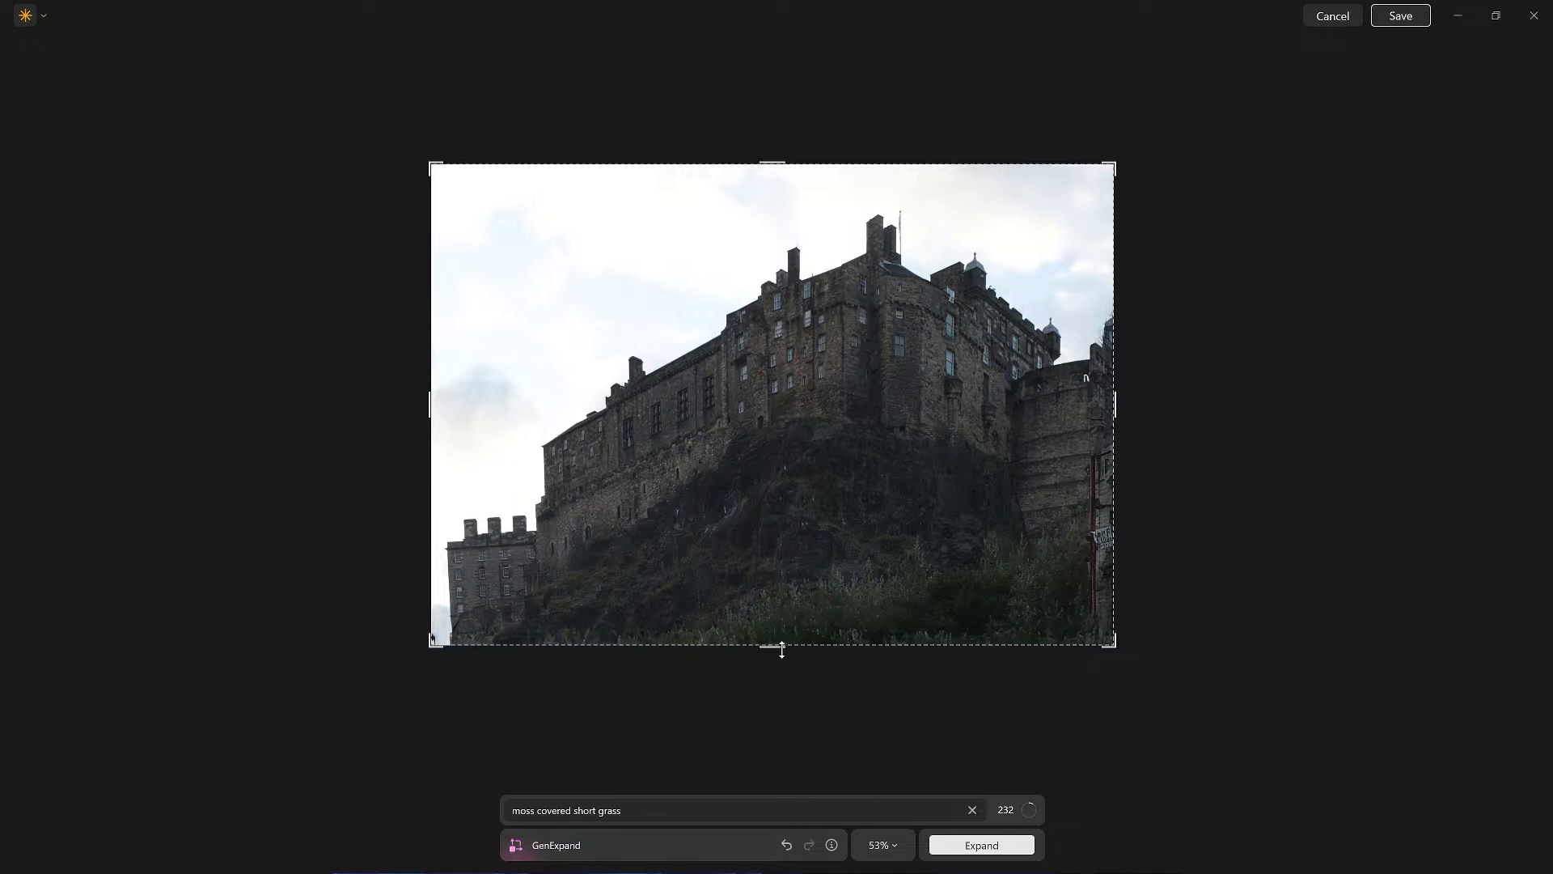
Step: Extend the bottom edge a little more, expand again with the same prompt, and save the result
{"action": "left_click_drag", "start_coordinate": [779, 648], "coordinate": [771, 662]}
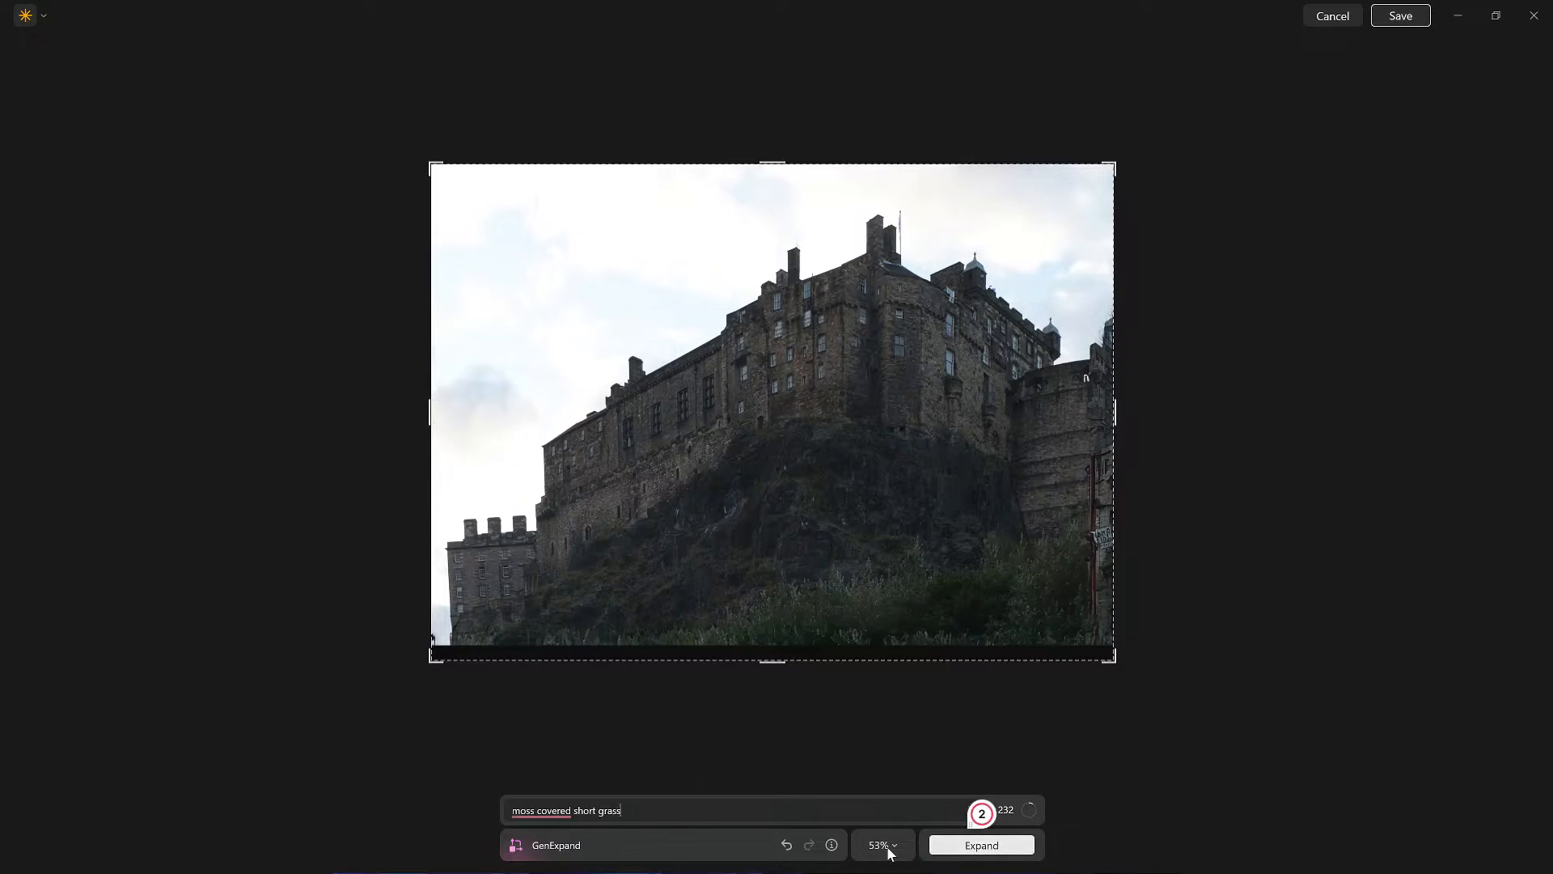
{"action": "left_click", "coordinate": [941, 847]}
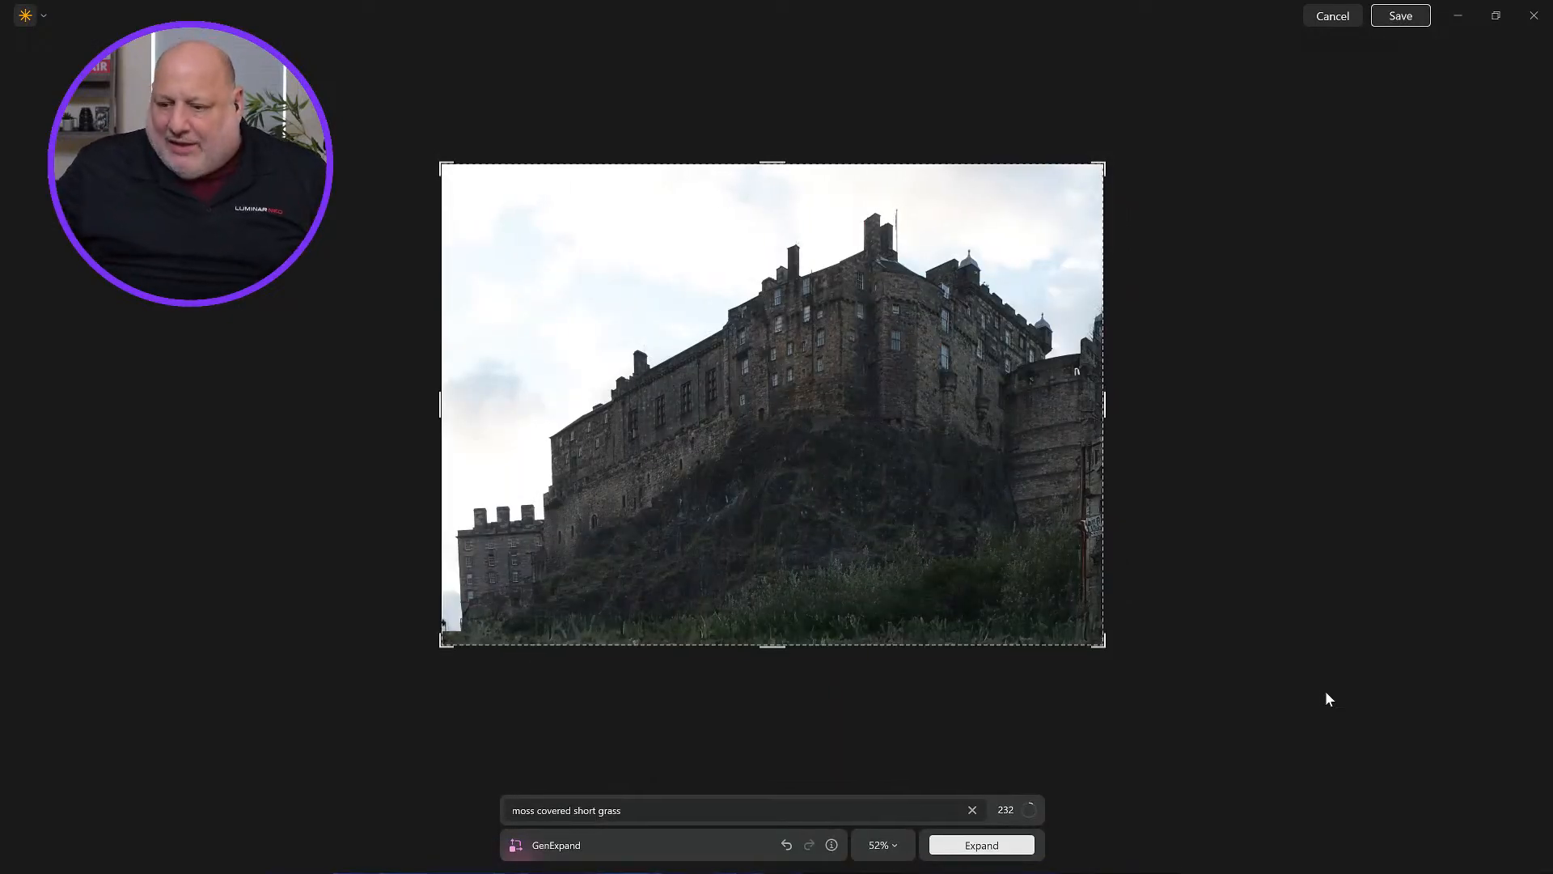
{"action": "left_click", "coordinate": [1412, 22]}
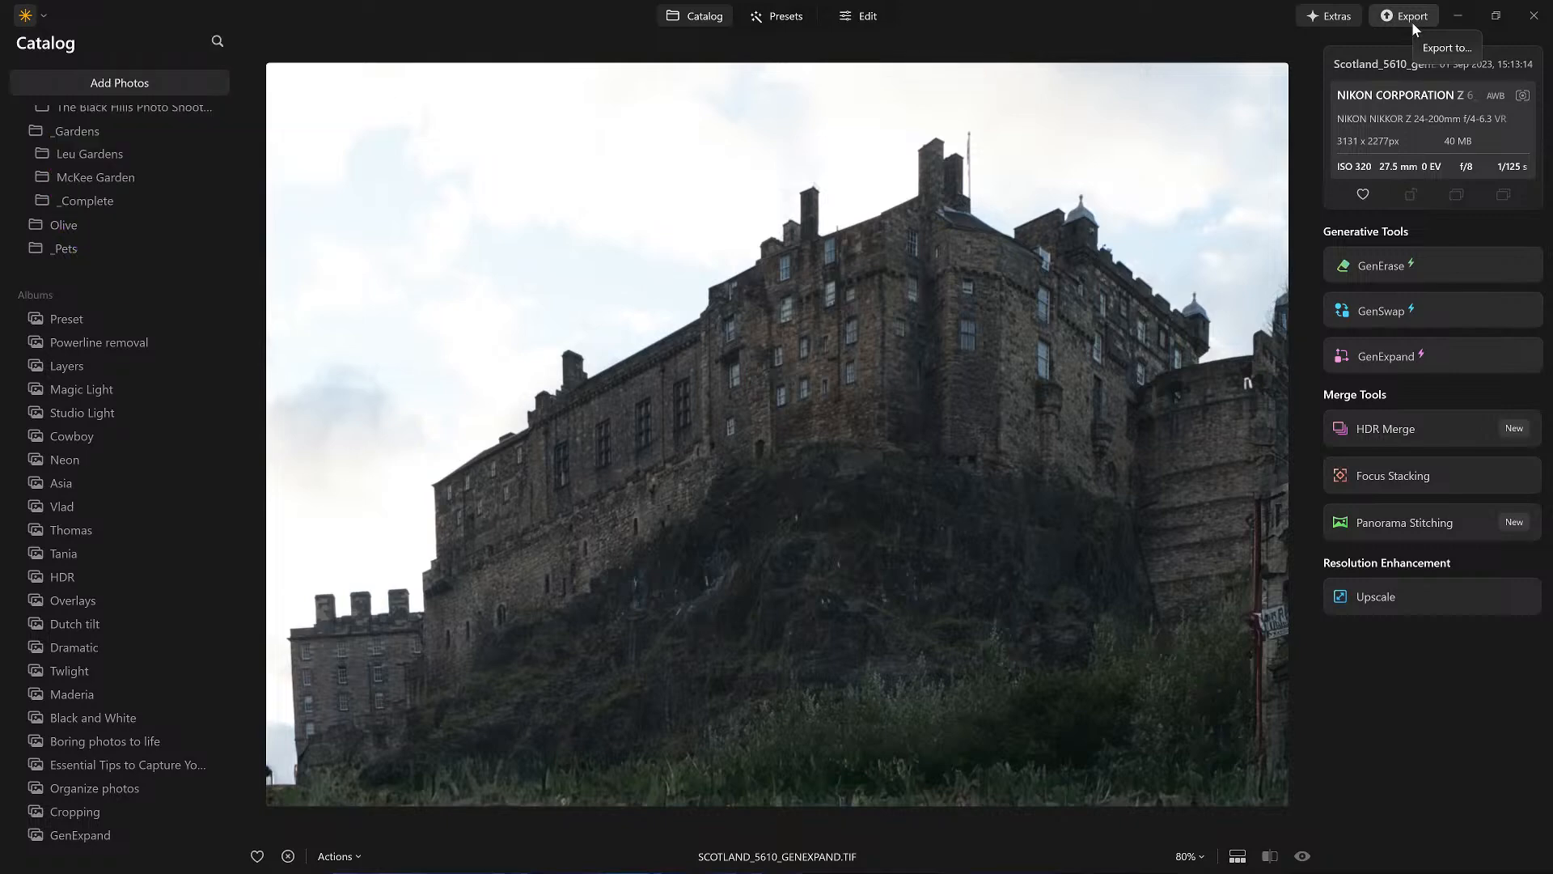
Step: Open the expanded castle photo in Crop, try a 2:3 ratio and reposition the crop frame
{"action": "scroll", "coordinate": [931, 401], "scroll_direction": "down", "scroll_amount": 3}
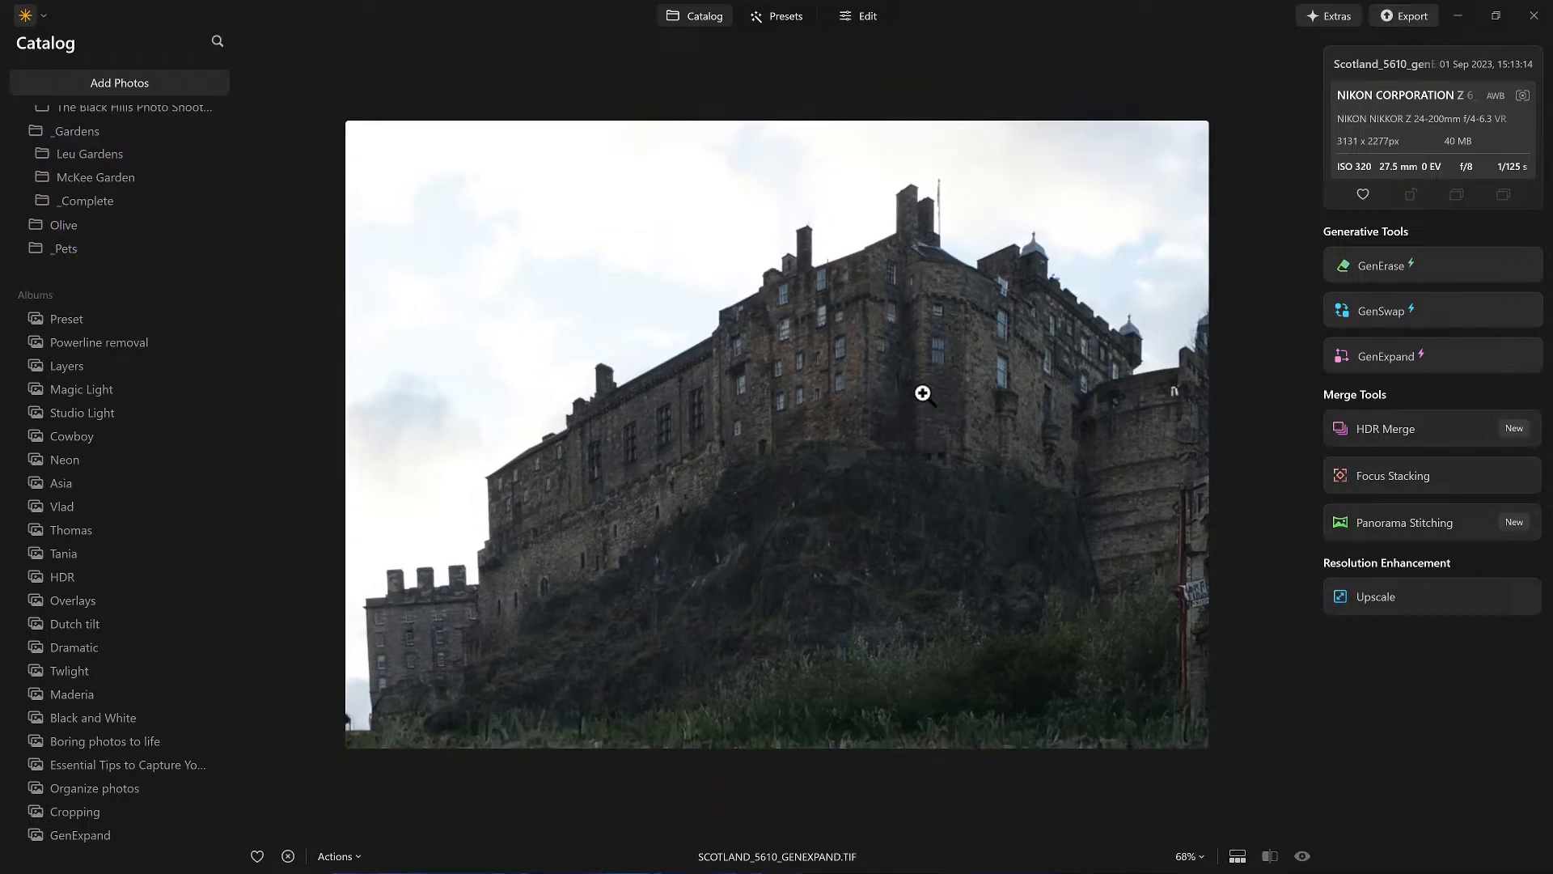
{"action": "key", "text": "c"}
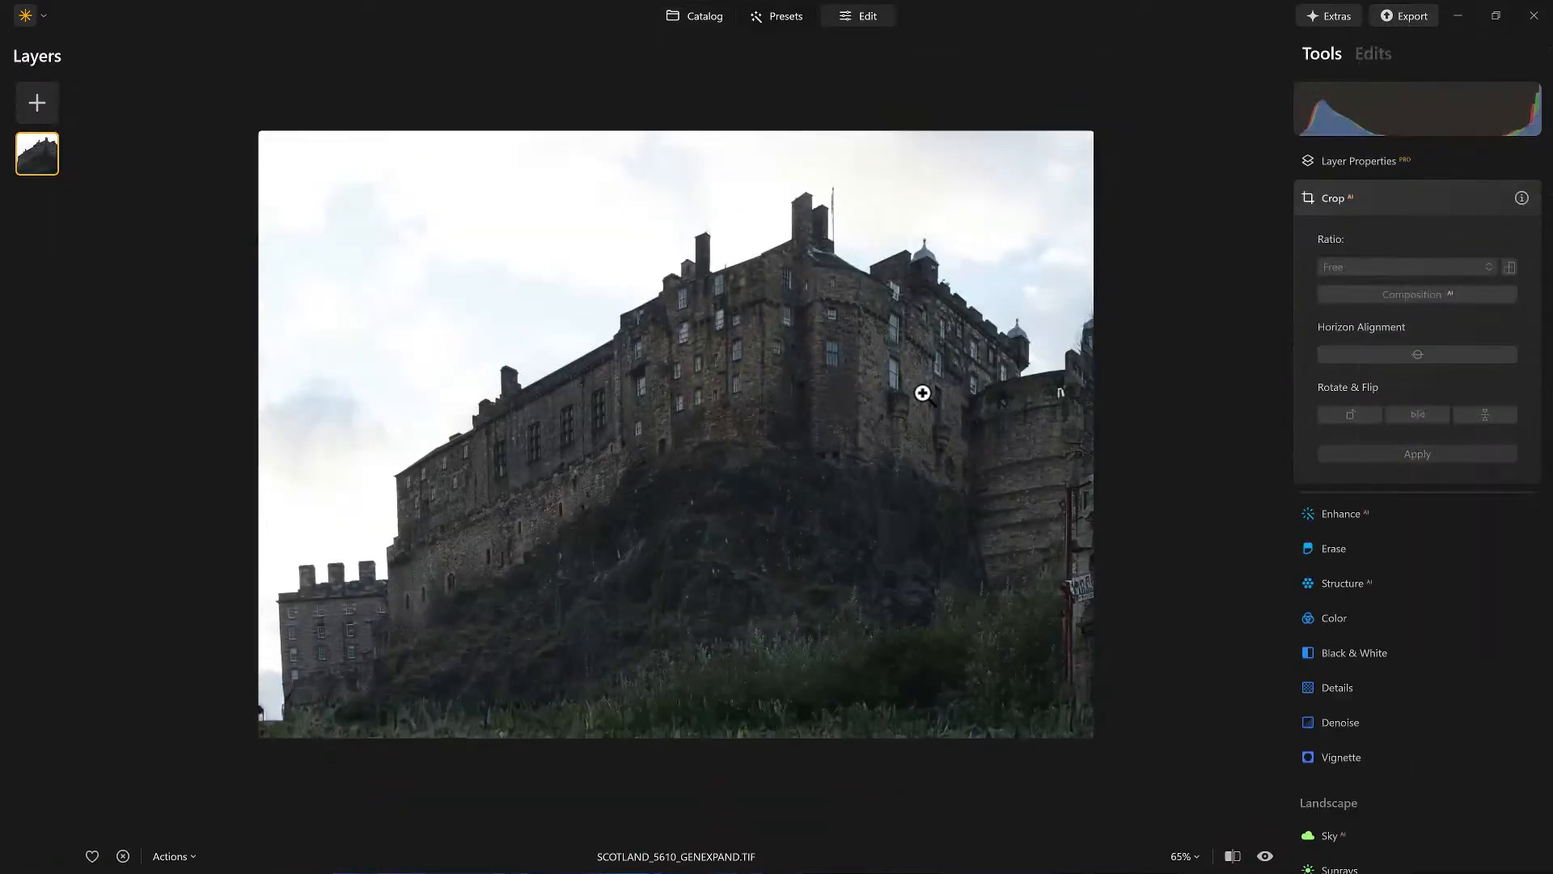
{"action": "left_click", "coordinate": [1406, 196]}
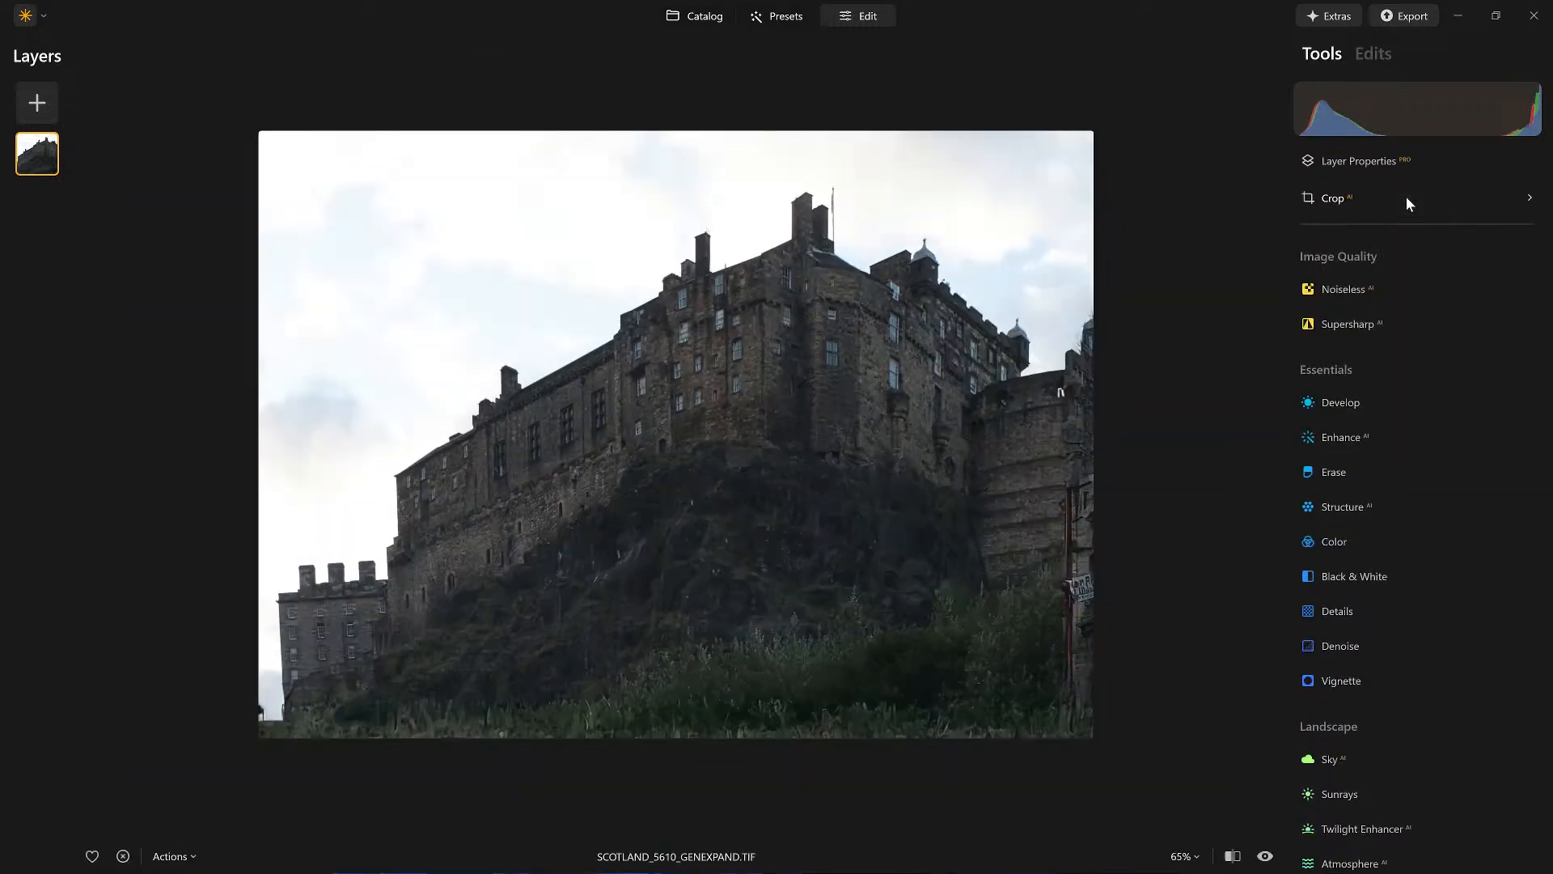
{"action": "left_click", "coordinate": [1407, 196]}
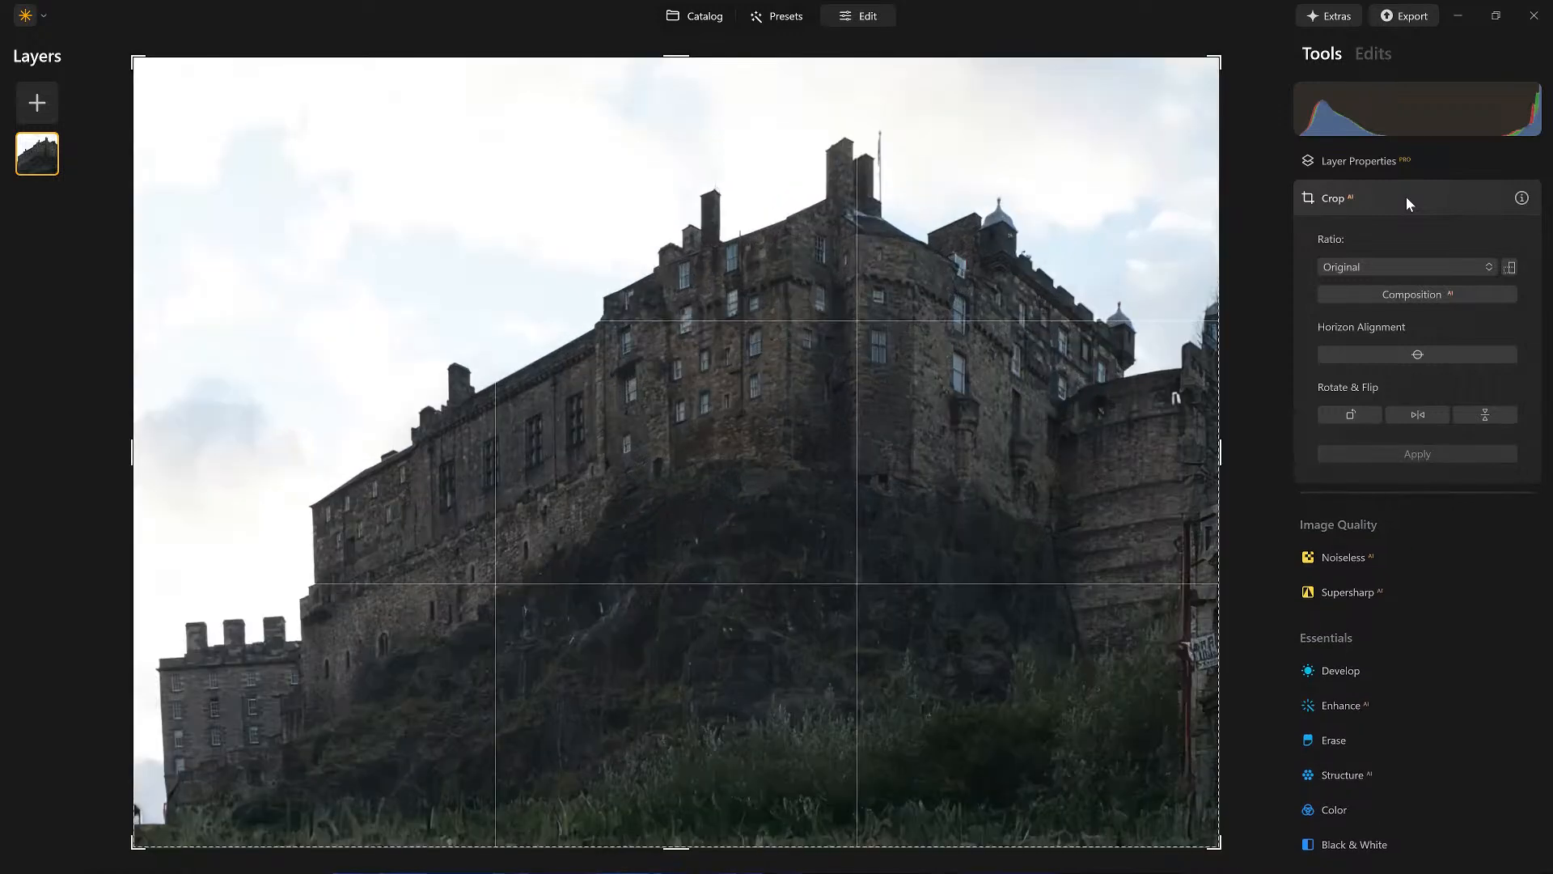
{"action": "left_click", "coordinate": [1380, 267]}
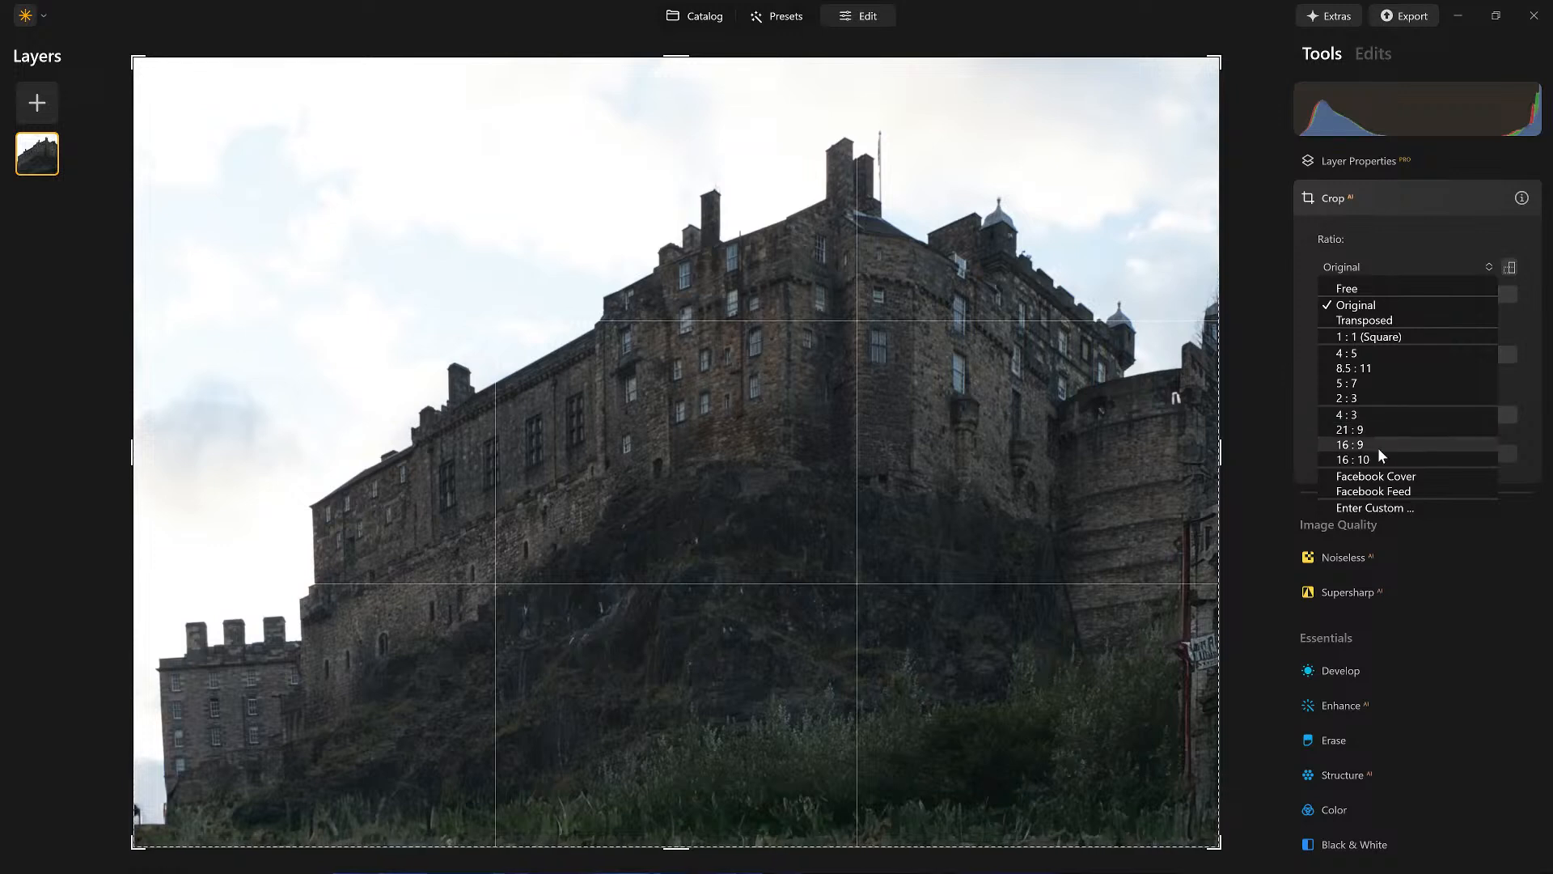
{"action": "left_click", "coordinate": [1367, 397]}
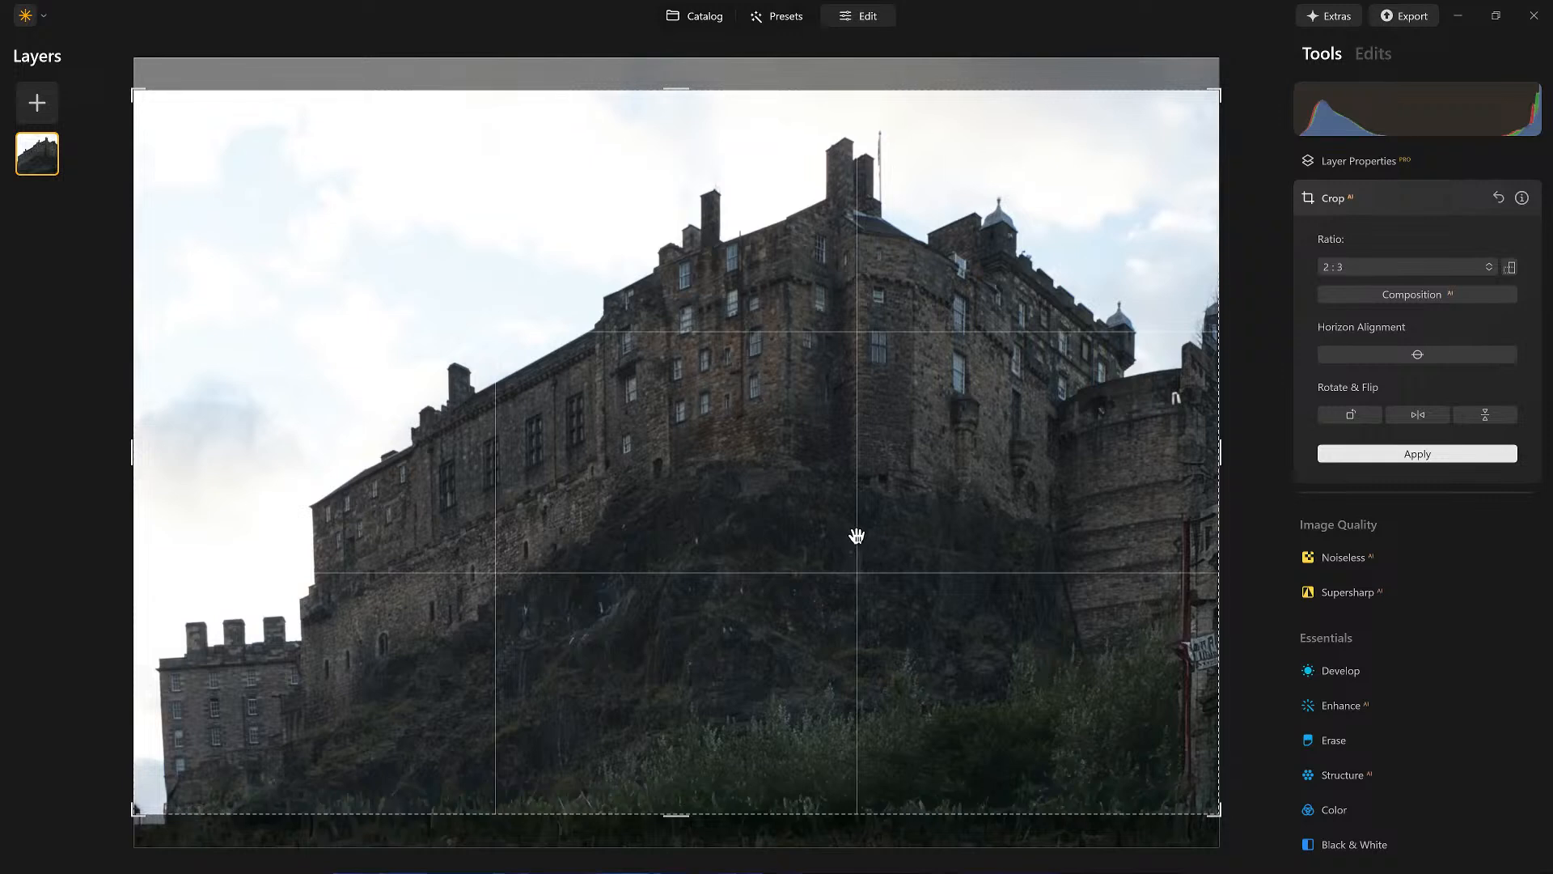
{"action": "left_click_drag", "start_coordinate": [857, 538], "coordinate": [855, 555]}
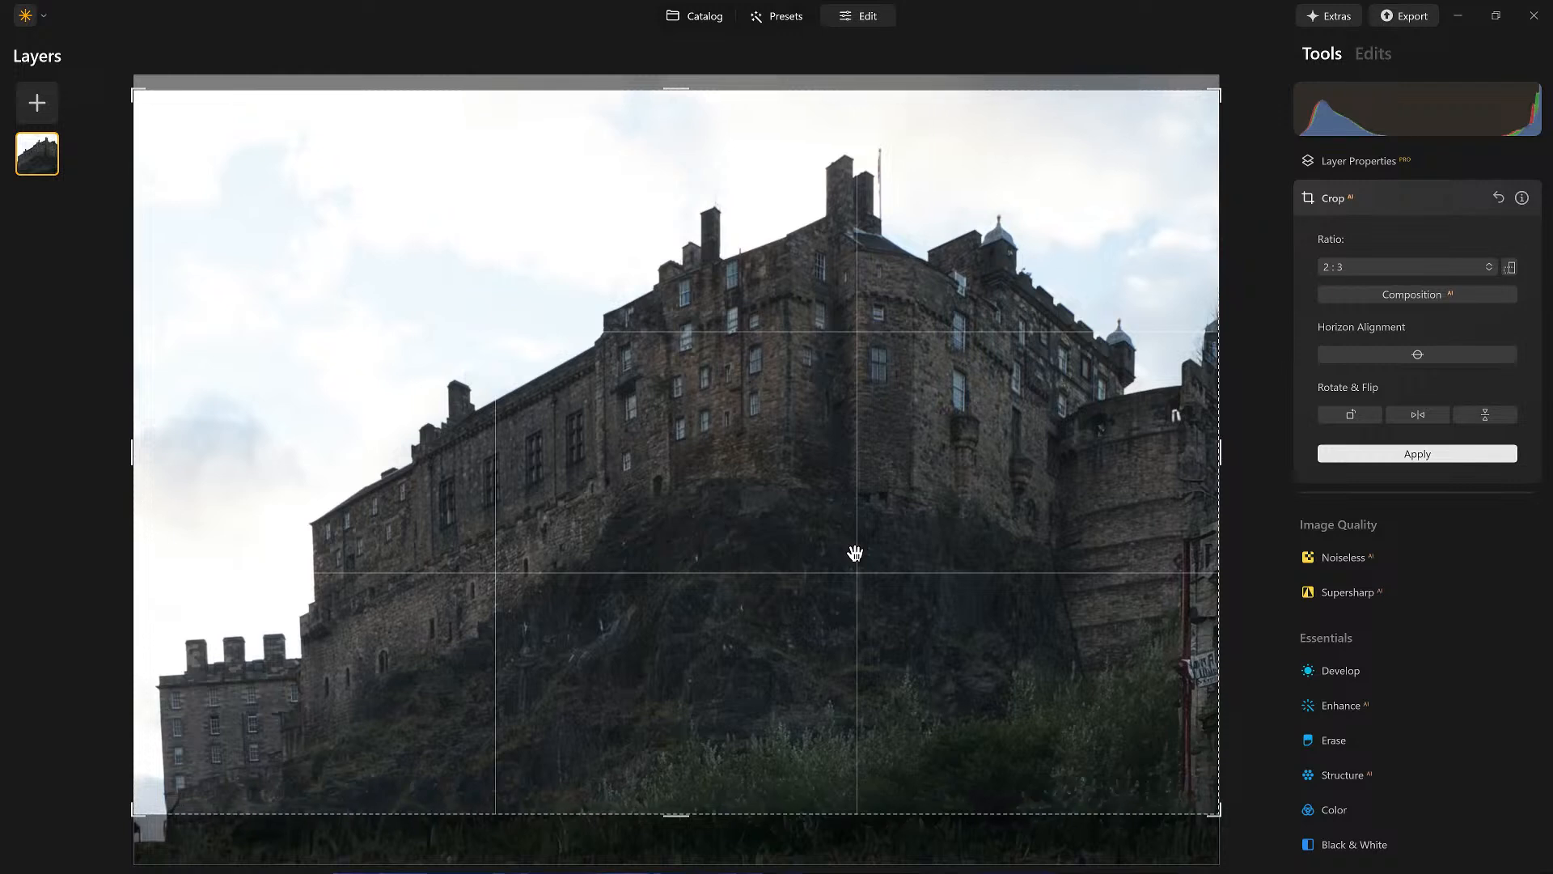
Step: Try a 4:5 crop ratio and shift the frame over the castle
{"action": "left_click", "coordinate": [1377, 266]}
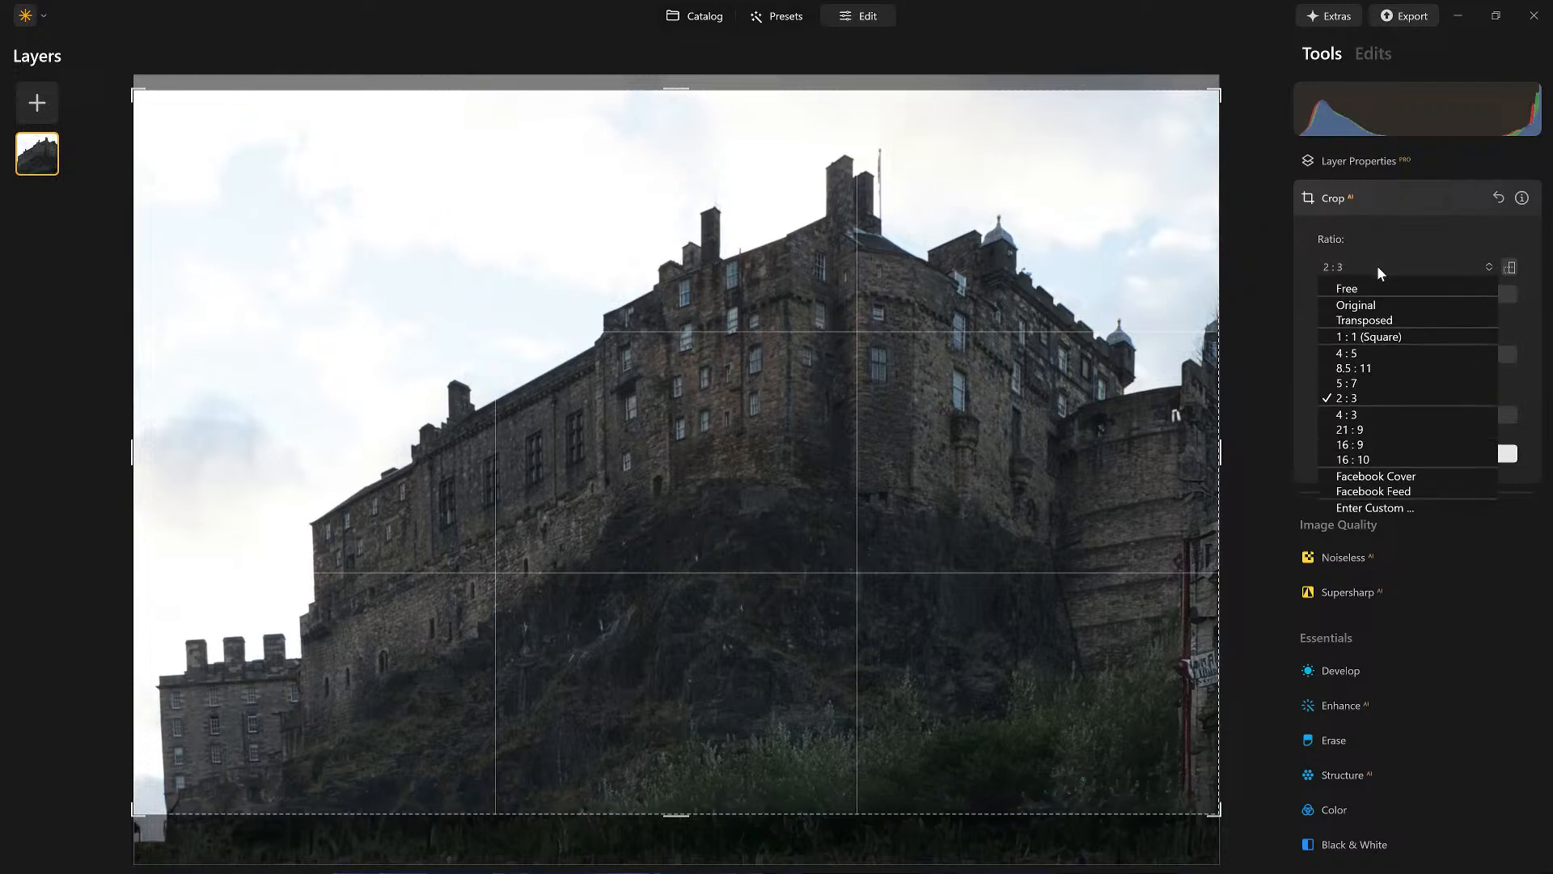
{"action": "left_click", "coordinate": [1372, 354]}
{"action": "left_click_drag", "start_coordinate": [898, 502], "coordinate": [863, 513]}
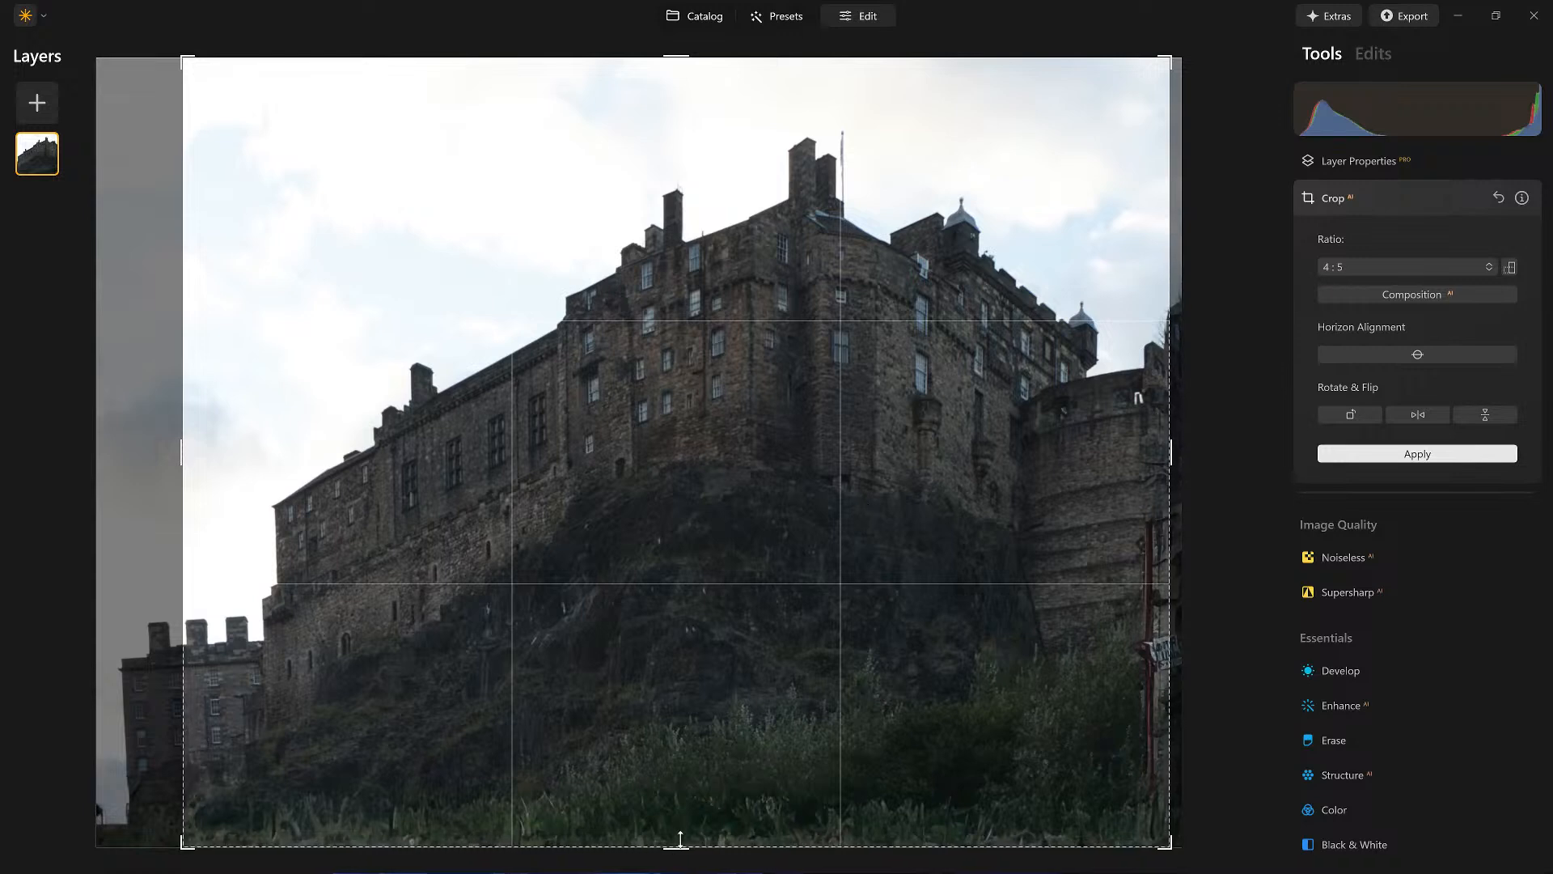
Step: Set the crop ratio to 16:9, move the frame down over the castle, and apply the crop
{"action": "left_click", "coordinate": [1400, 263]}
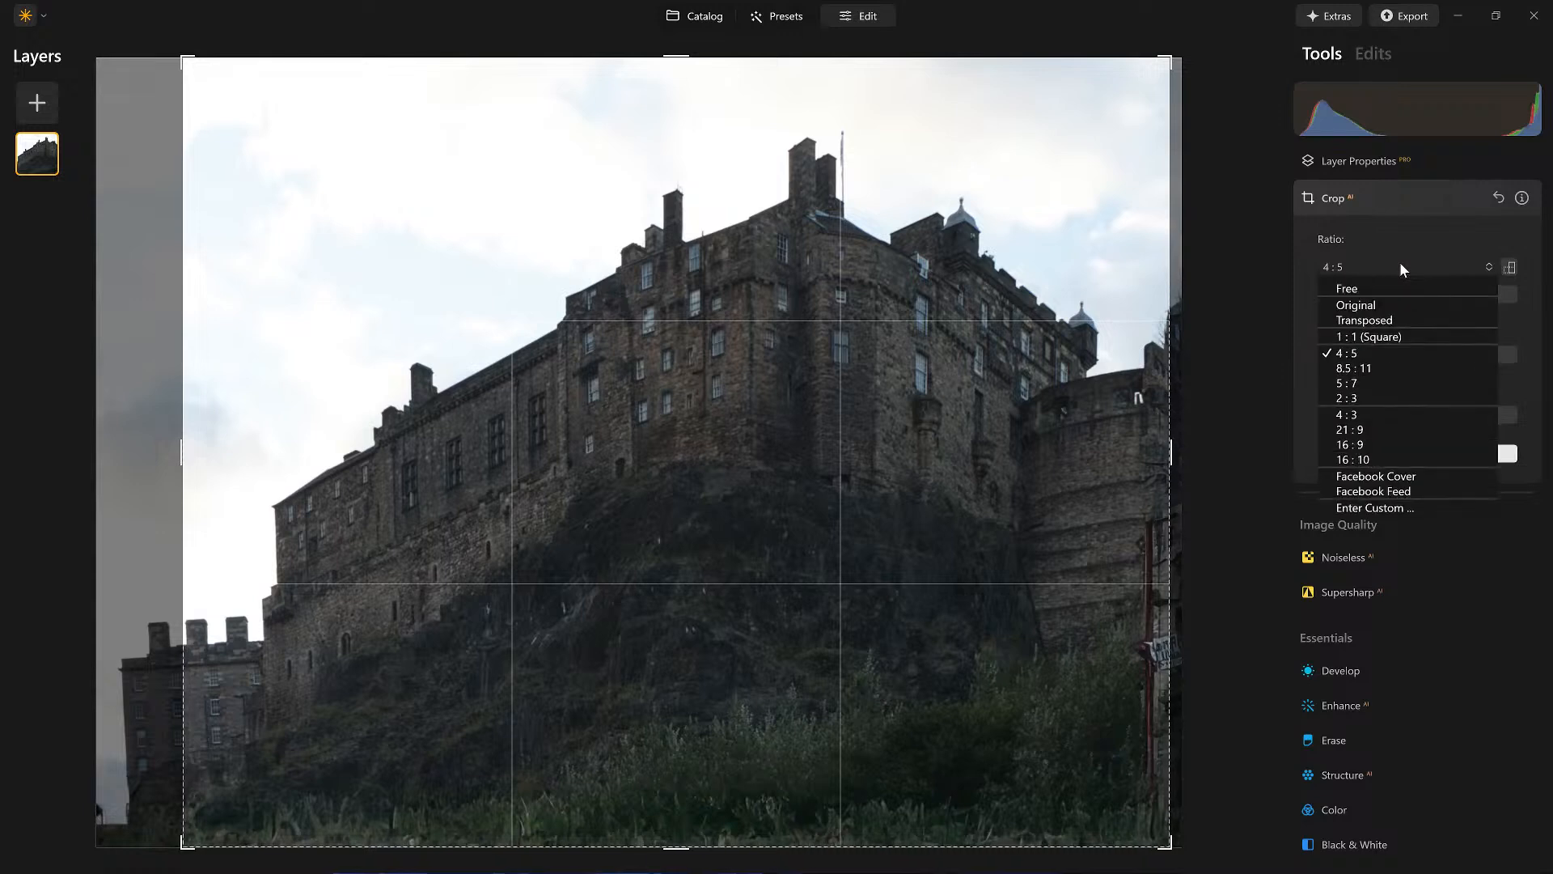
{"action": "left_click", "coordinate": [1364, 446]}
{"action": "left_click_drag", "start_coordinate": [857, 599], "coordinate": [842, 665]}
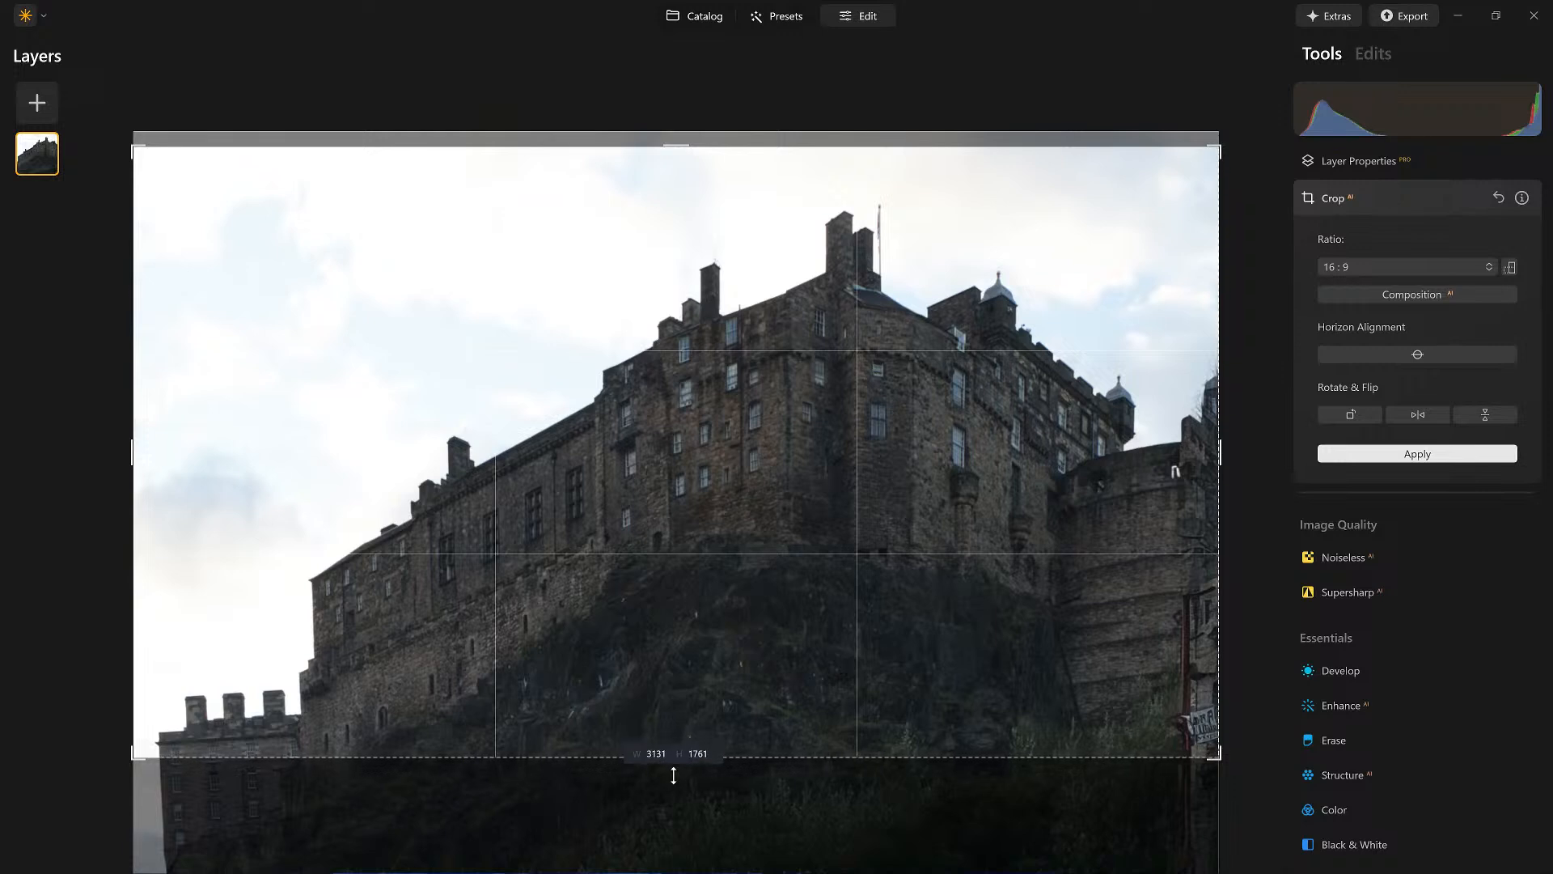
{"action": "left_click_drag", "start_coordinate": [722, 670], "coordinate": [722, 654]}
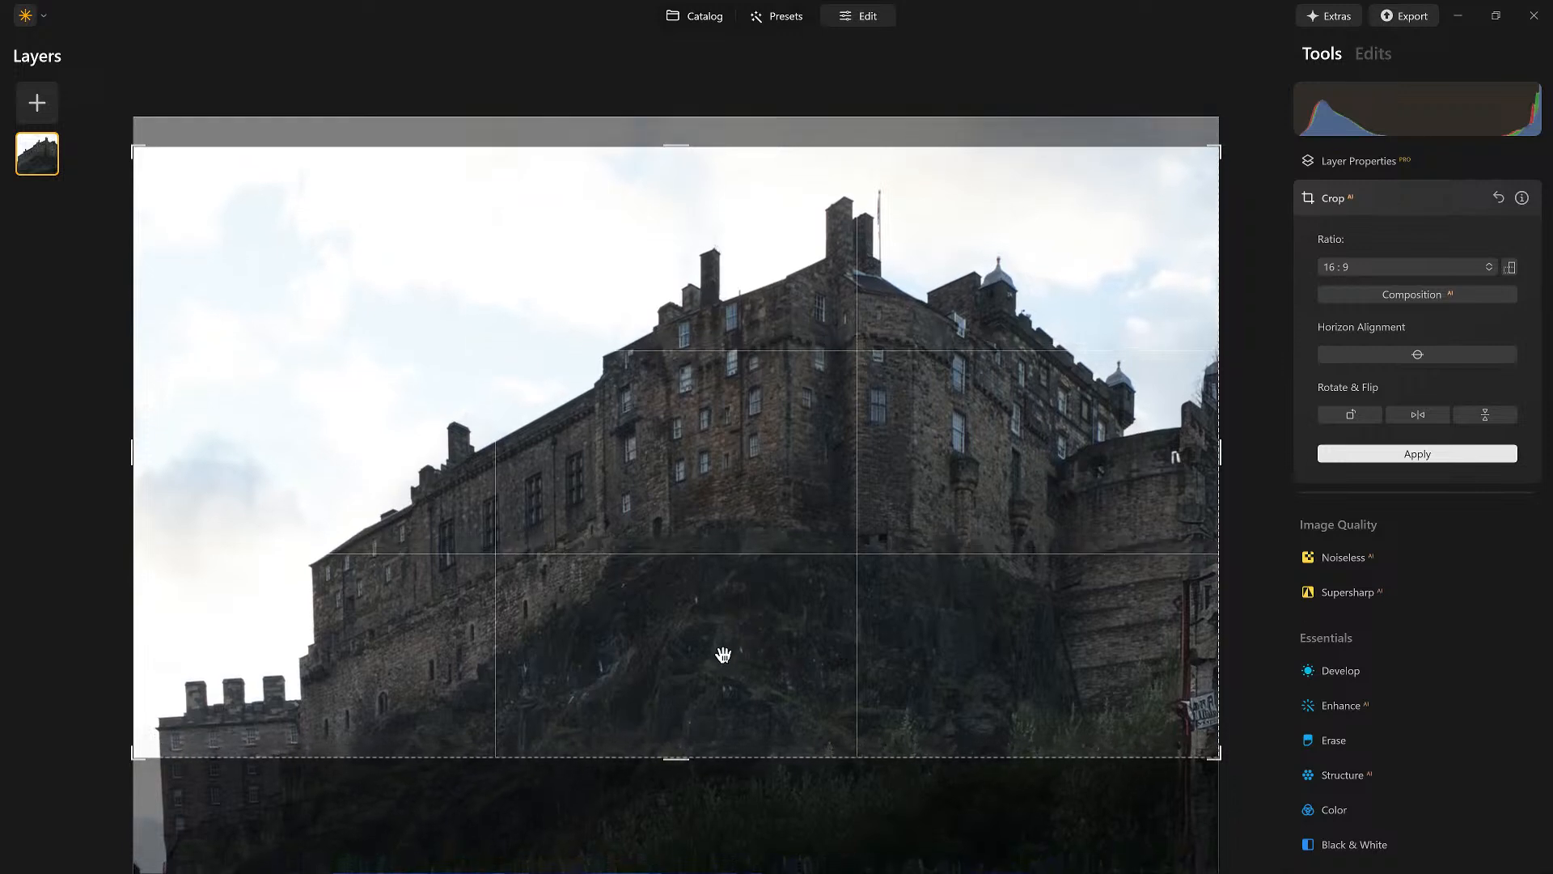
{"action": "key", "text": "Return"}
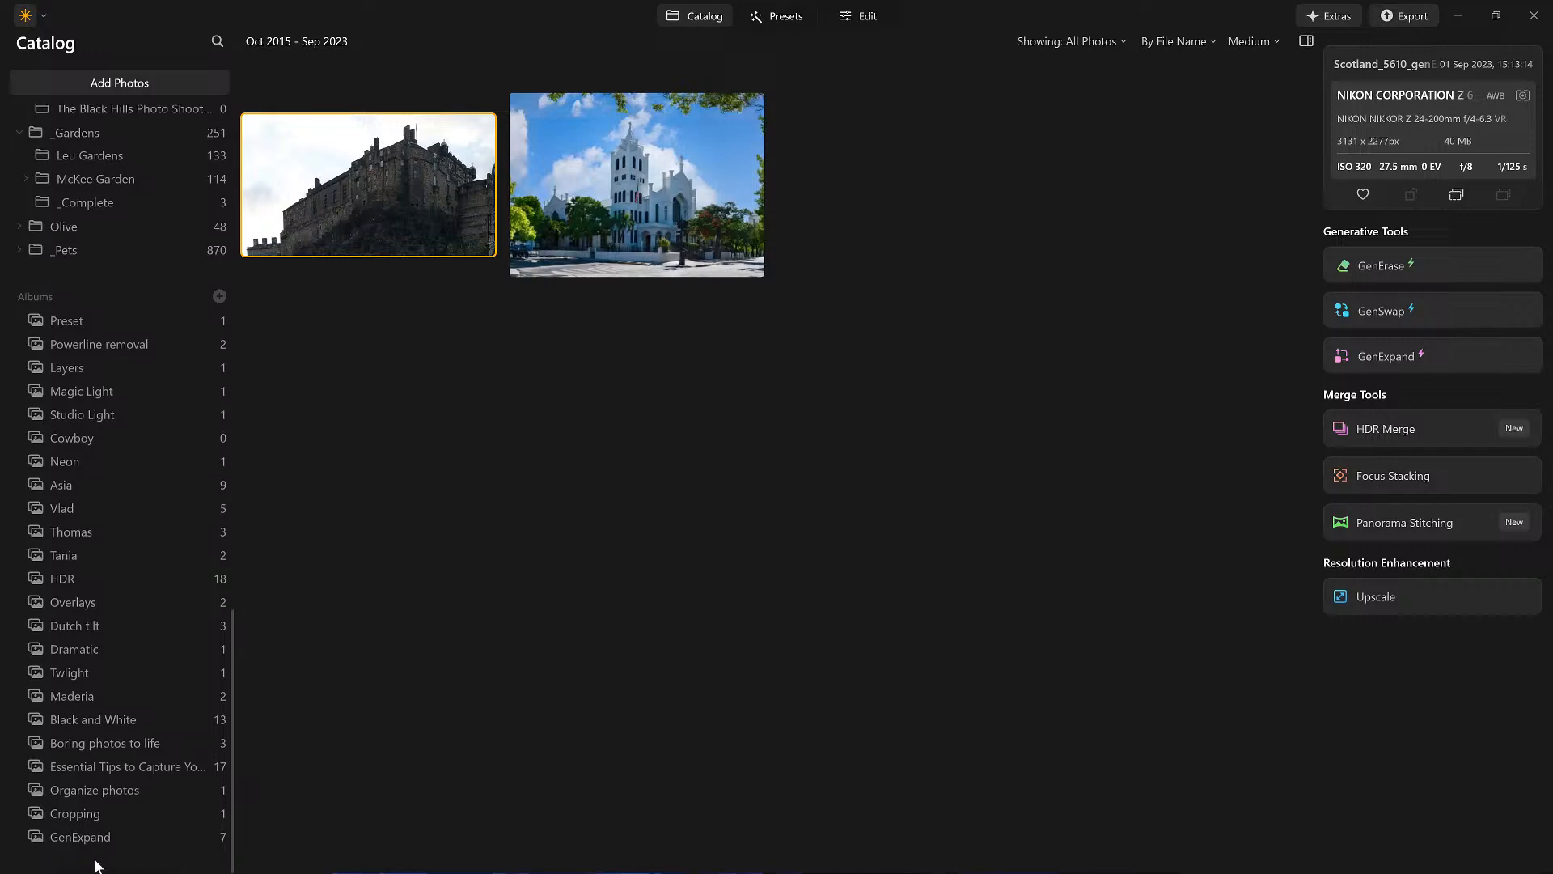
Step: Open the GenExpand album and preview the framed castle print and the original Scotland_5610 photo
{"action": "left_click", "coordinate": [102, 836]}
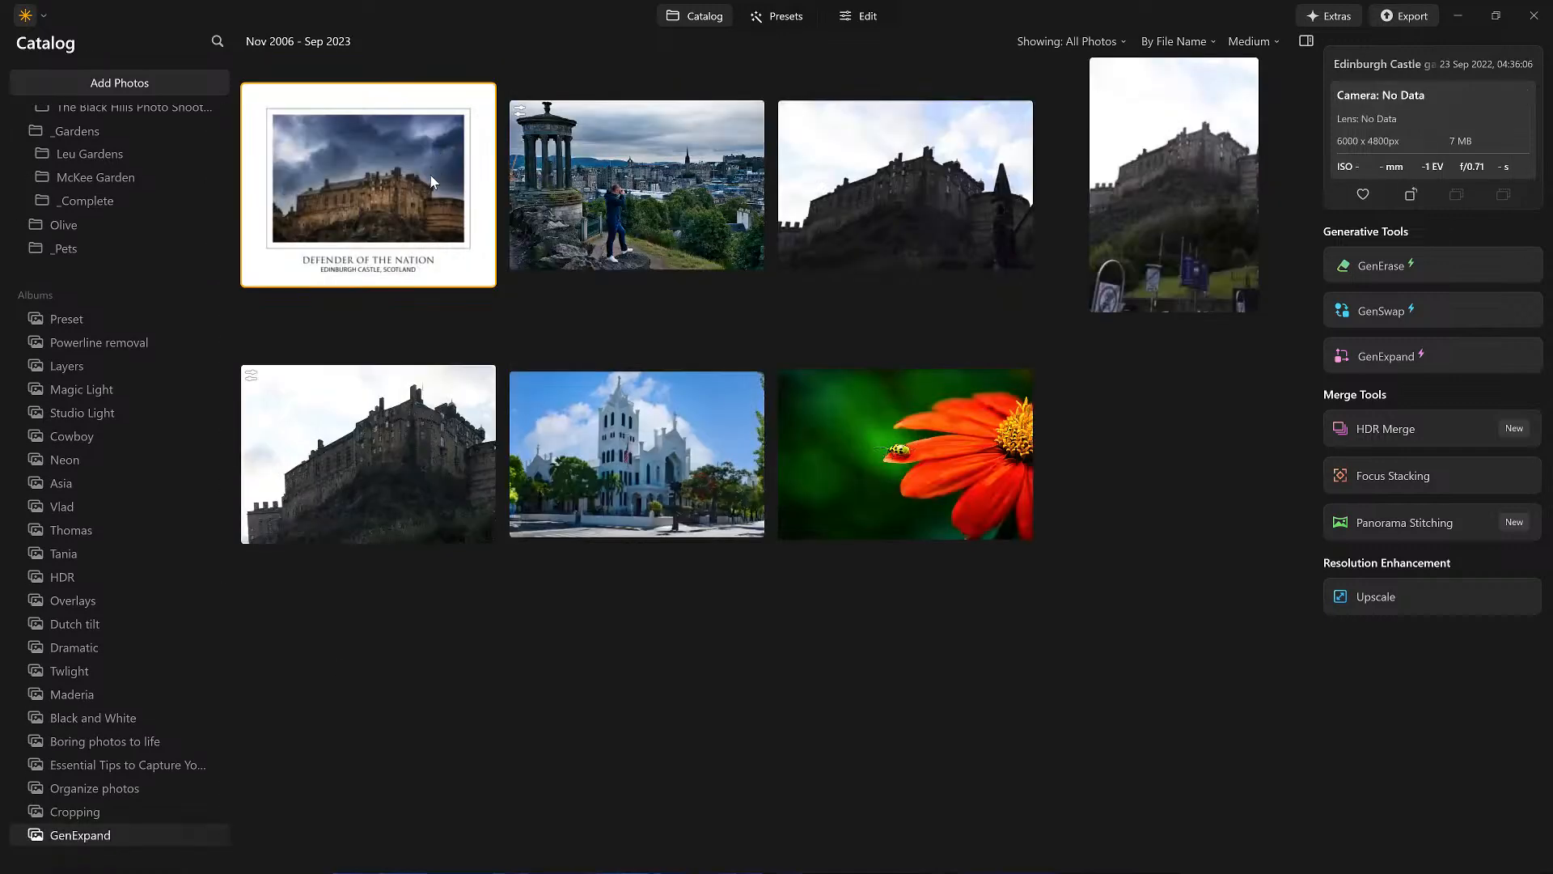
{"action": "double_click", "coordinate": [430, 175]}
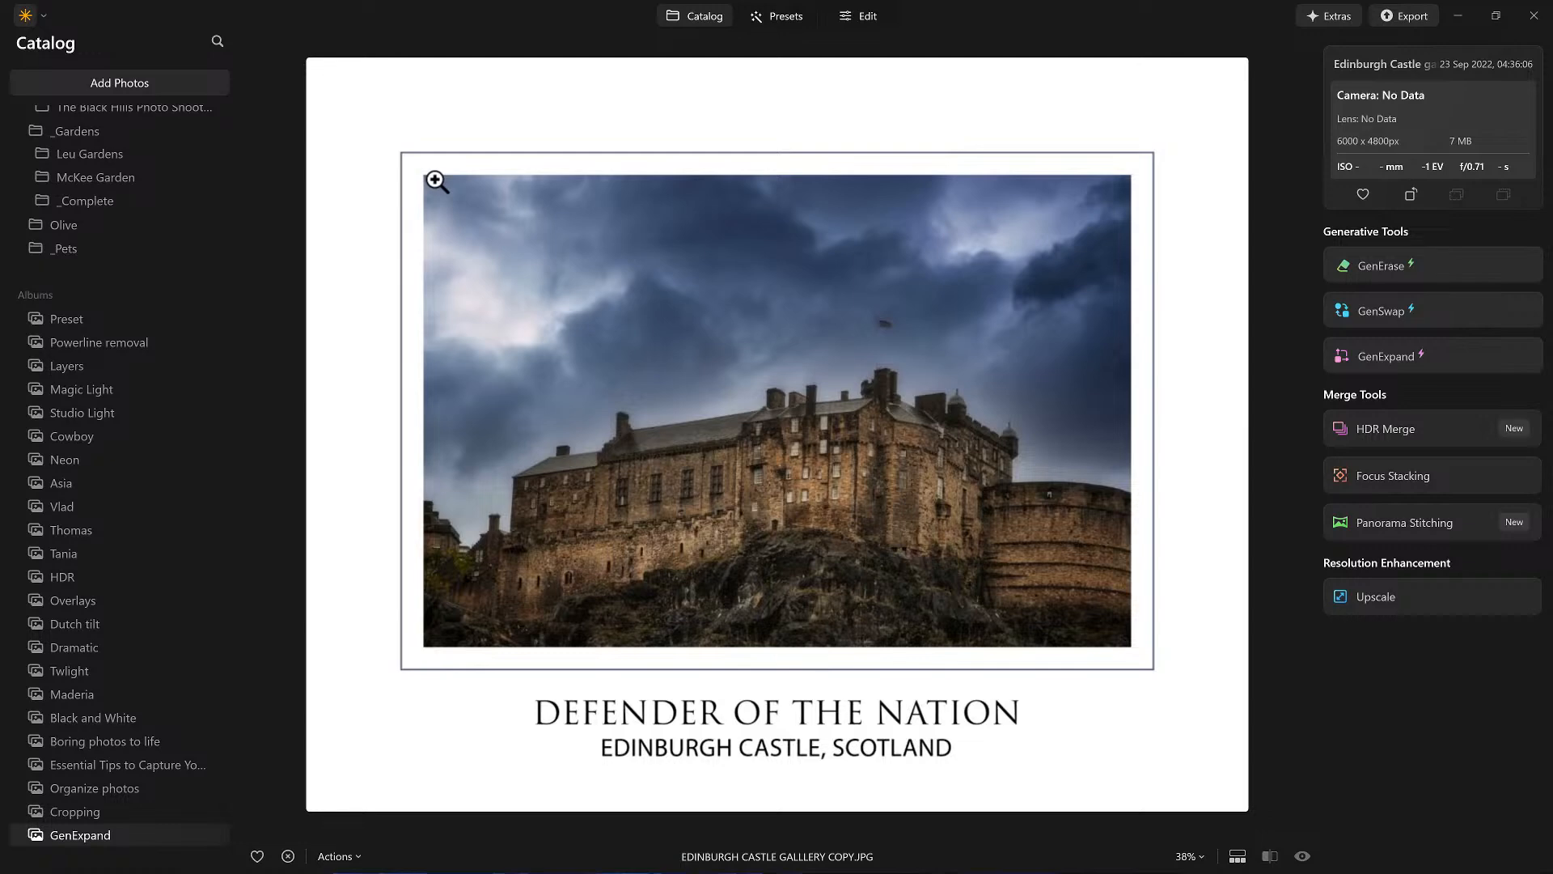
{"action": "double_click", "coordinate": [432, 176]}
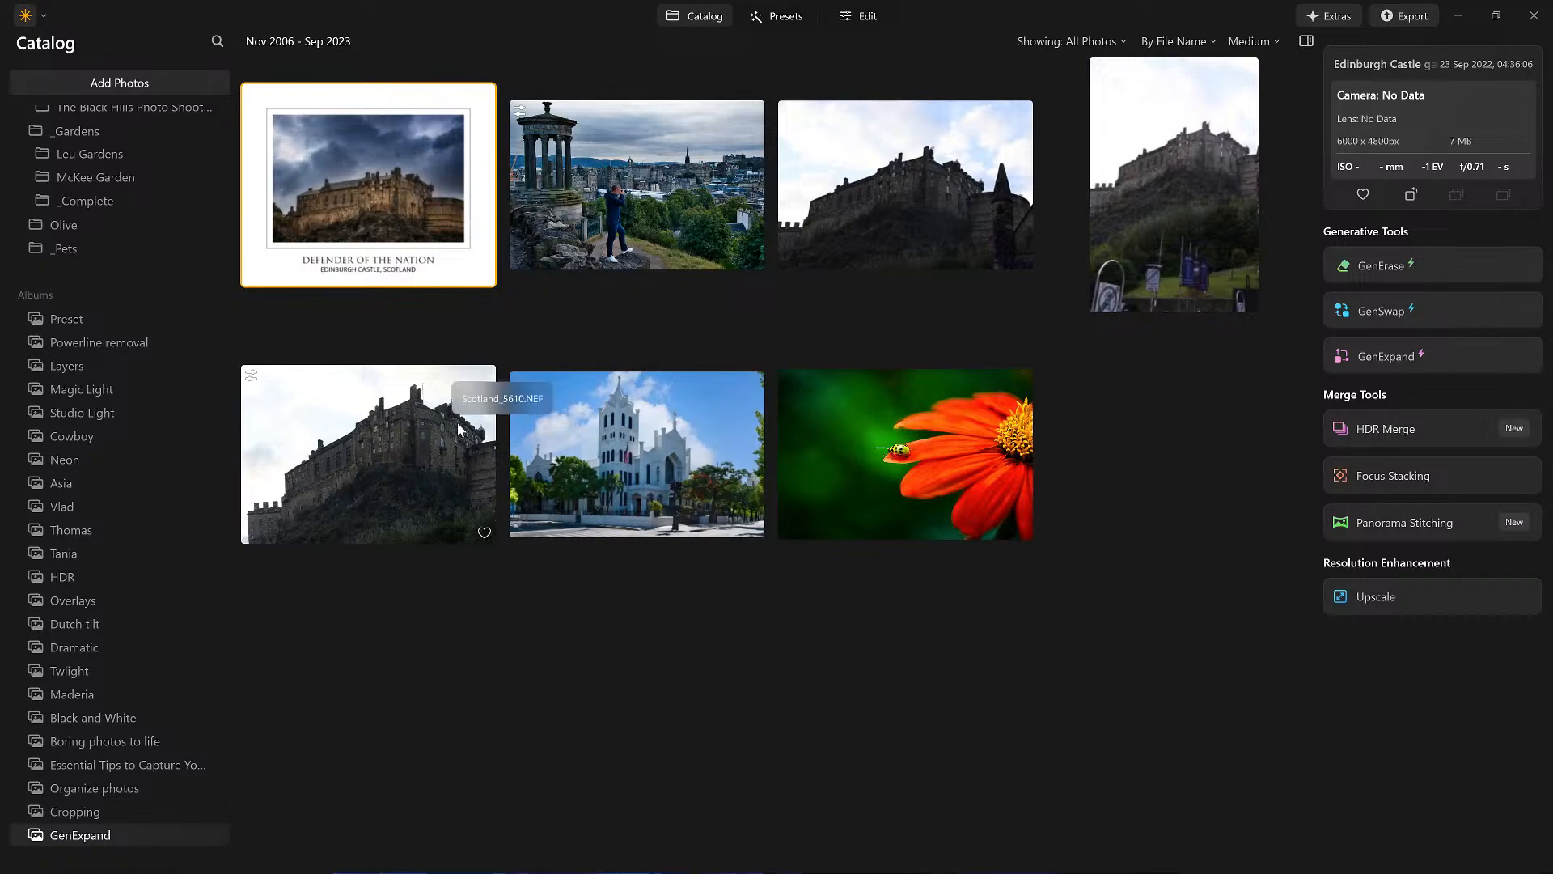
{"action": "double_click", "coordinate": [425, 443]}
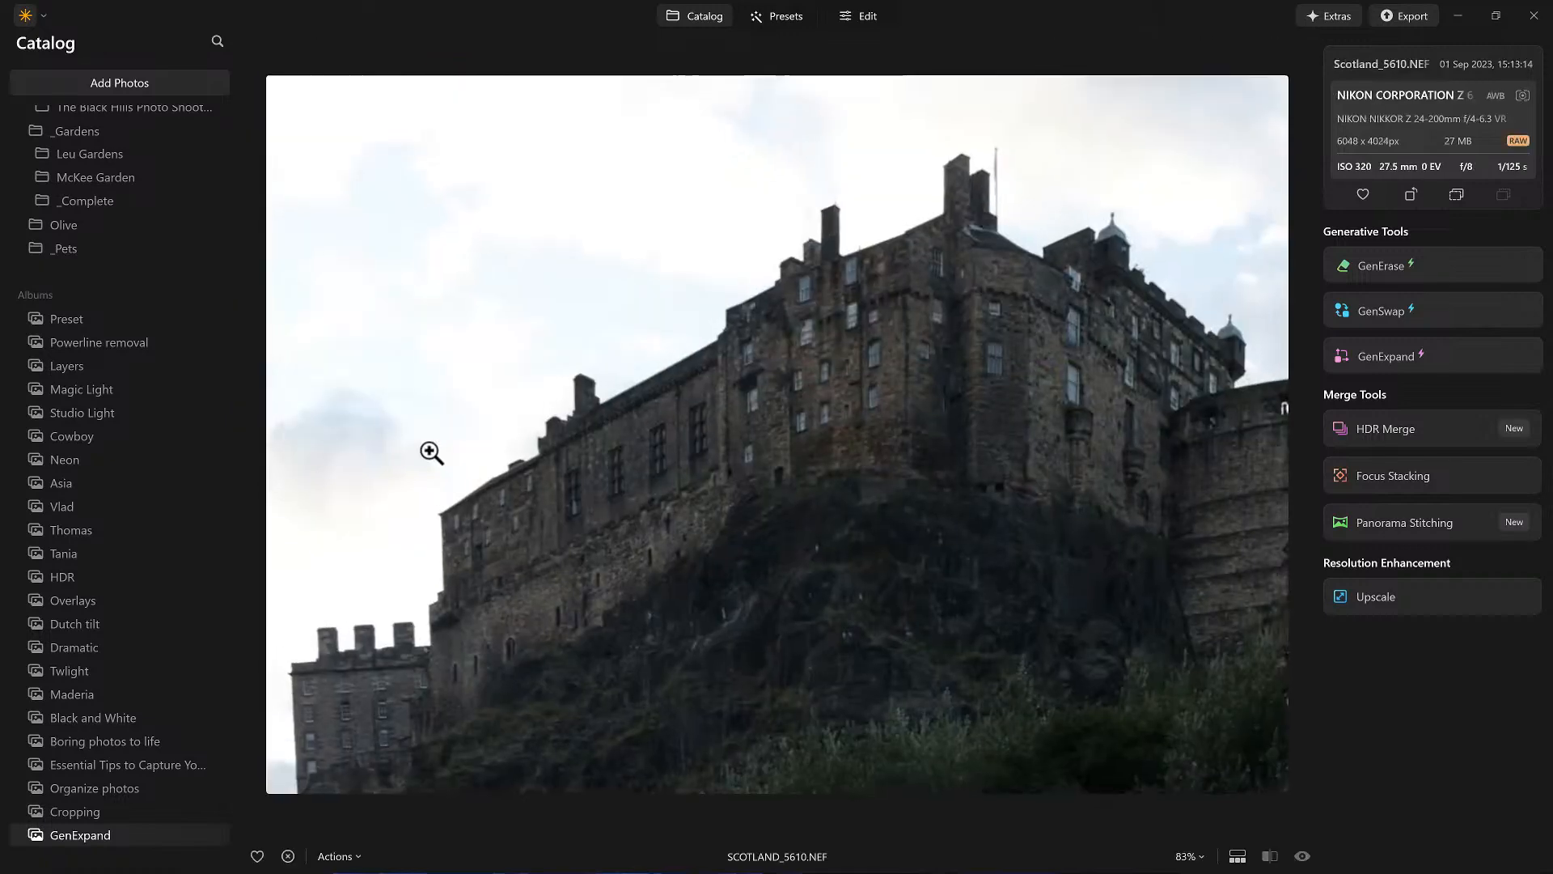
{"action": "double_click", "coordinate": [794, 382]}
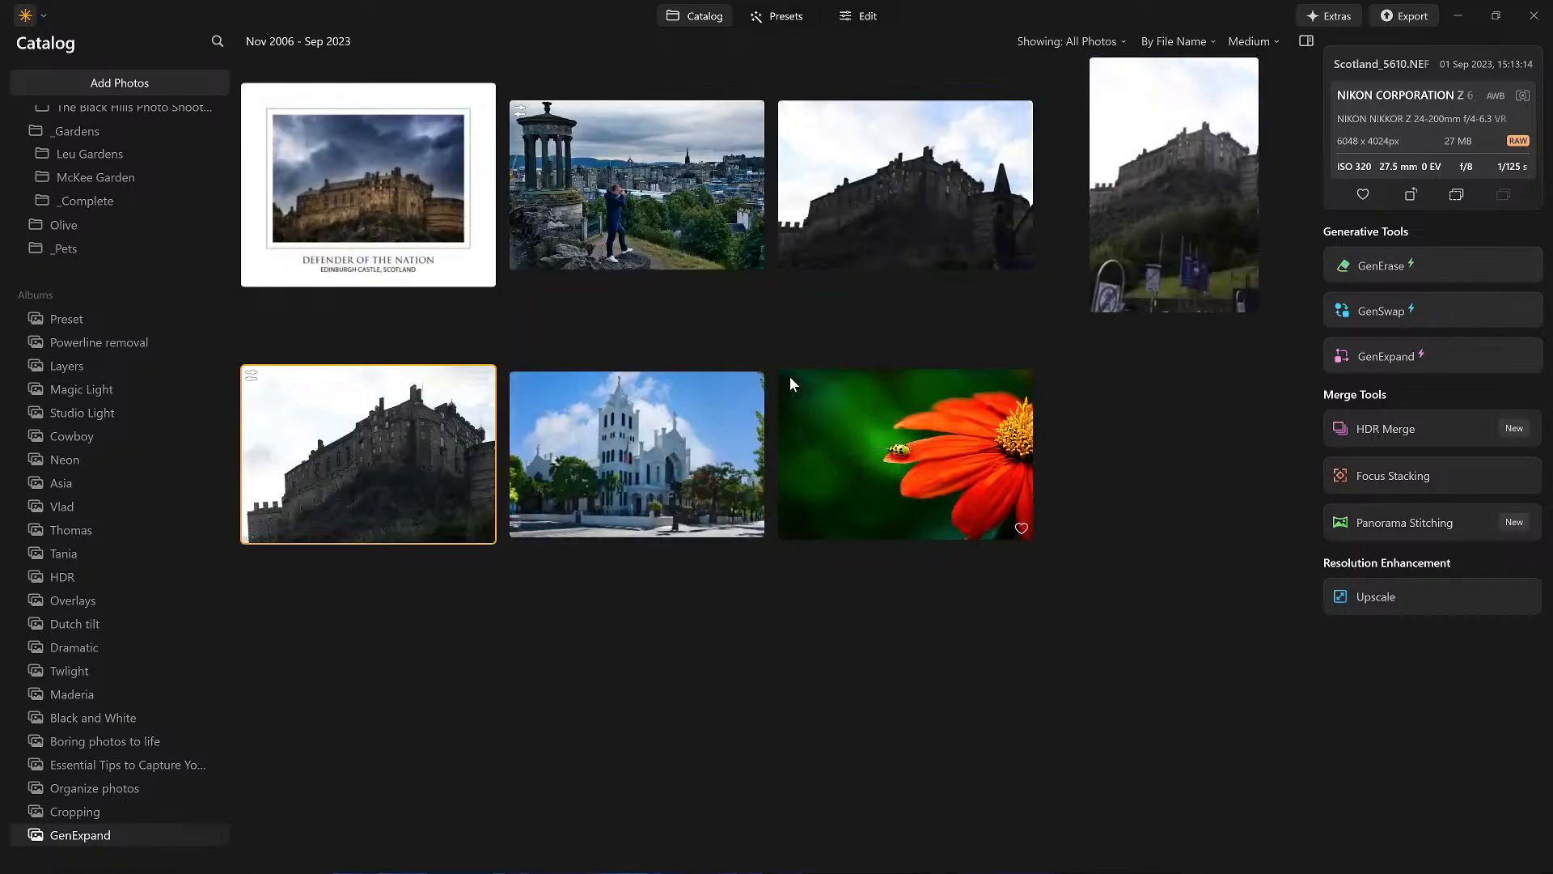